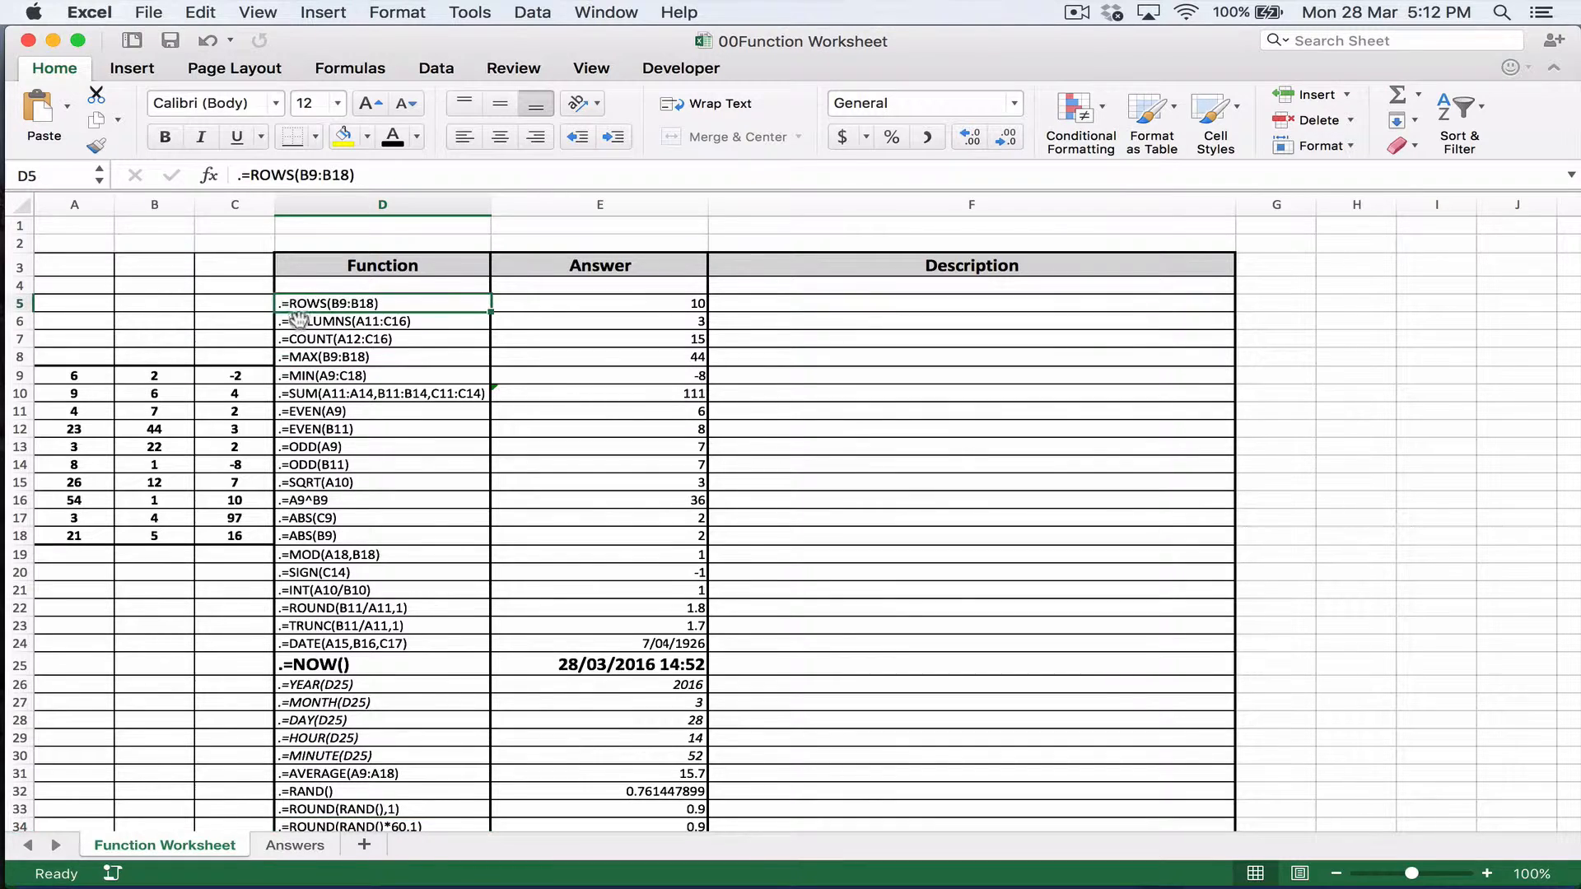
Step: Remove the leading period from the ROWS text in cell D5 so it evaluates as a formula
click(240, 175)
key(BackSpace)
key(Return)
click(243, 182)
key(Escape)
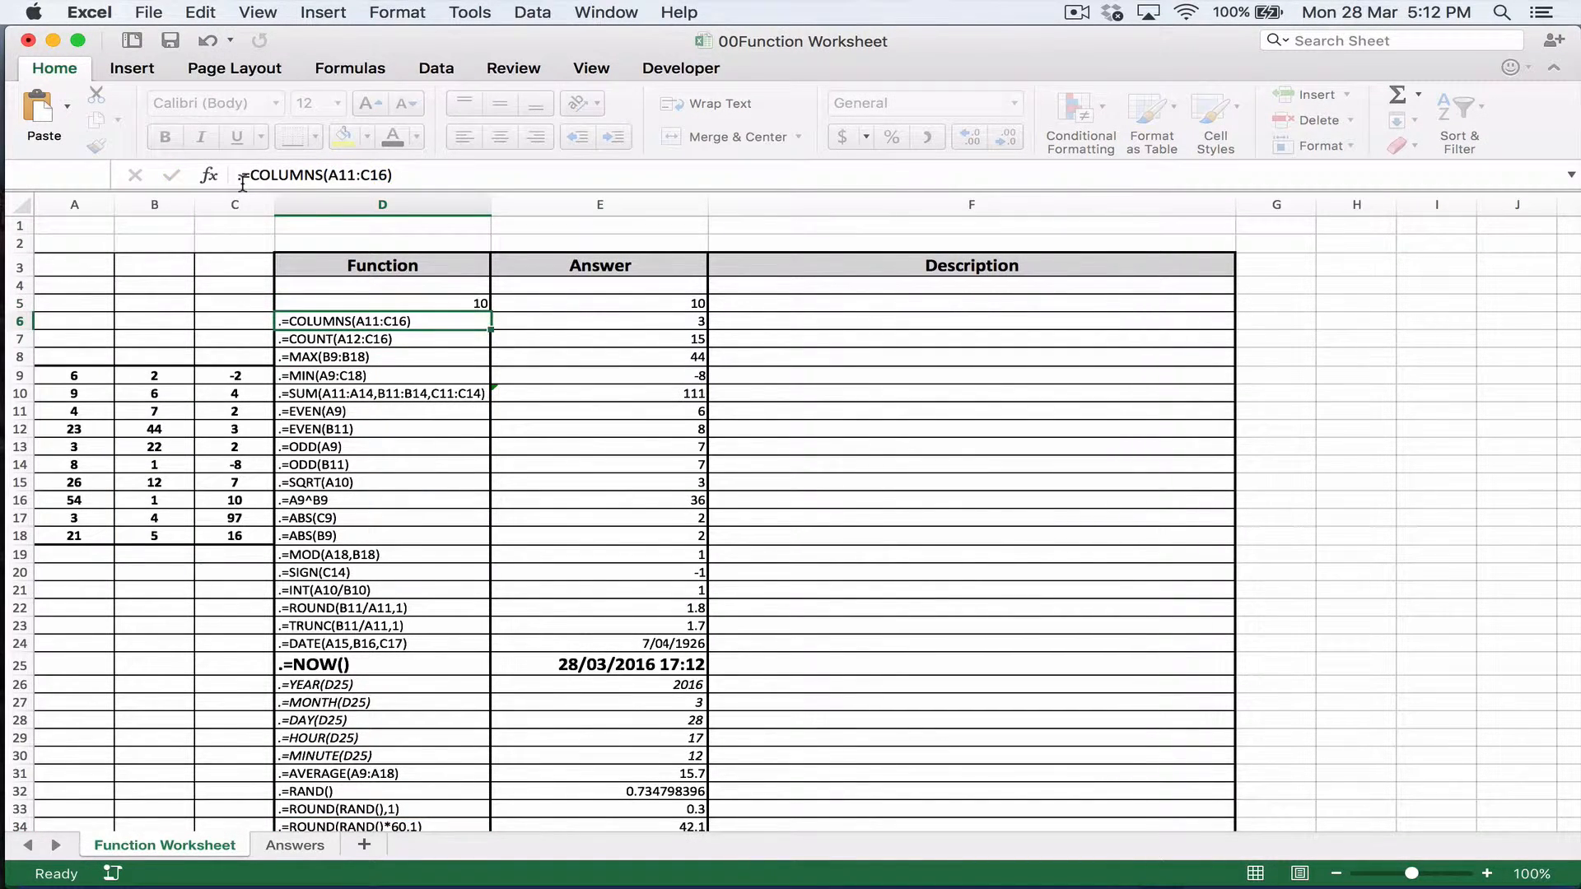
Step: Put the period back in front of =ROWS(B9:B18) in cell D5 so it displays as text
key(Up)
click(233, 176)
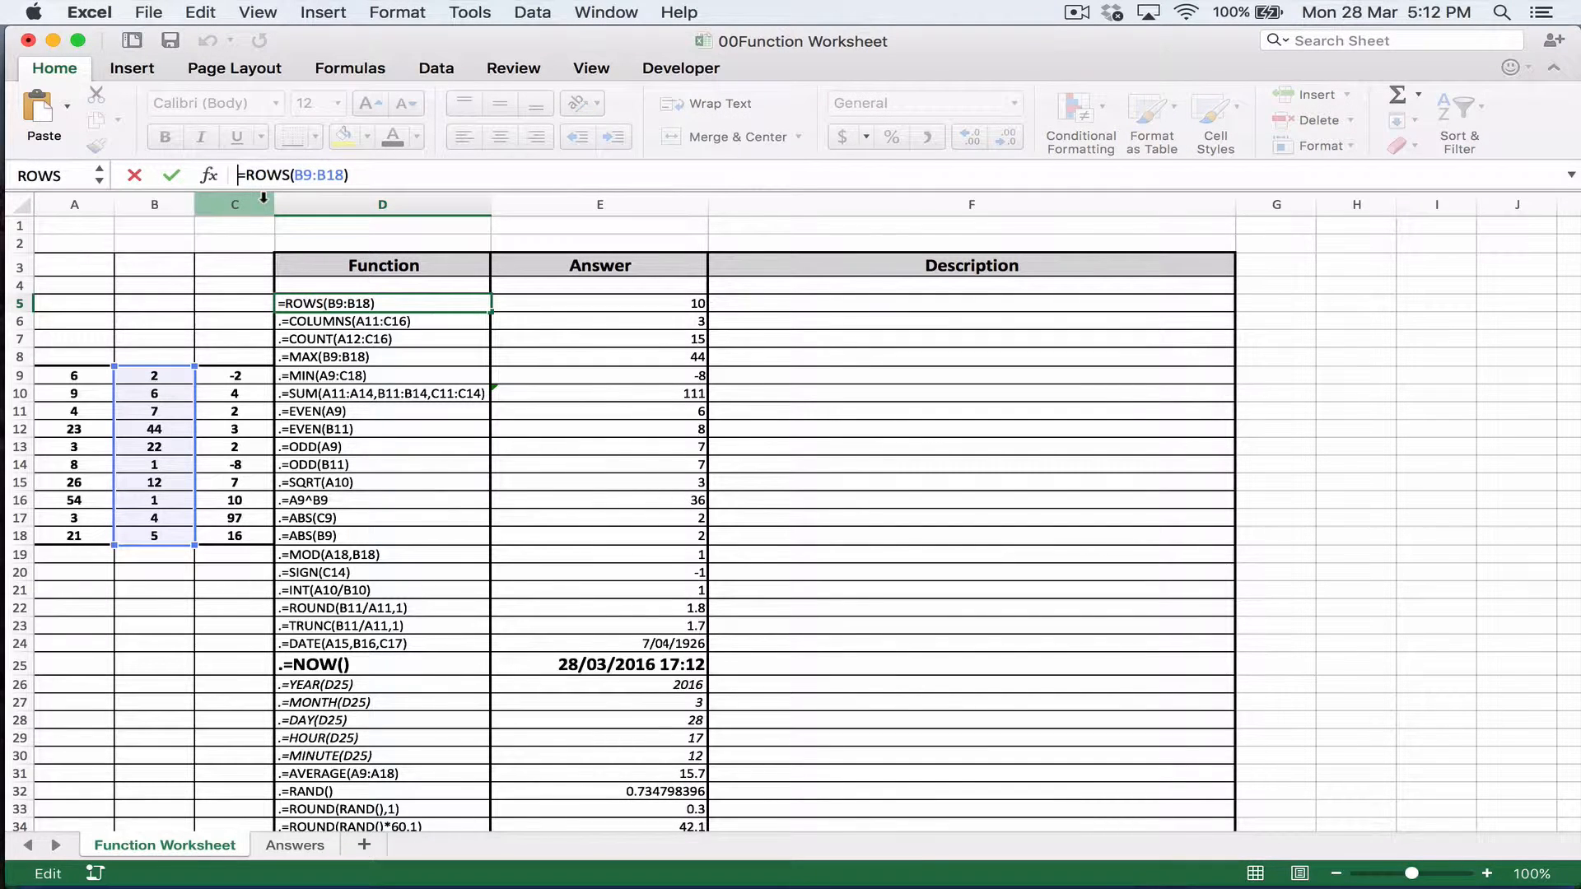
text(.)
key(Return)
key(Up)
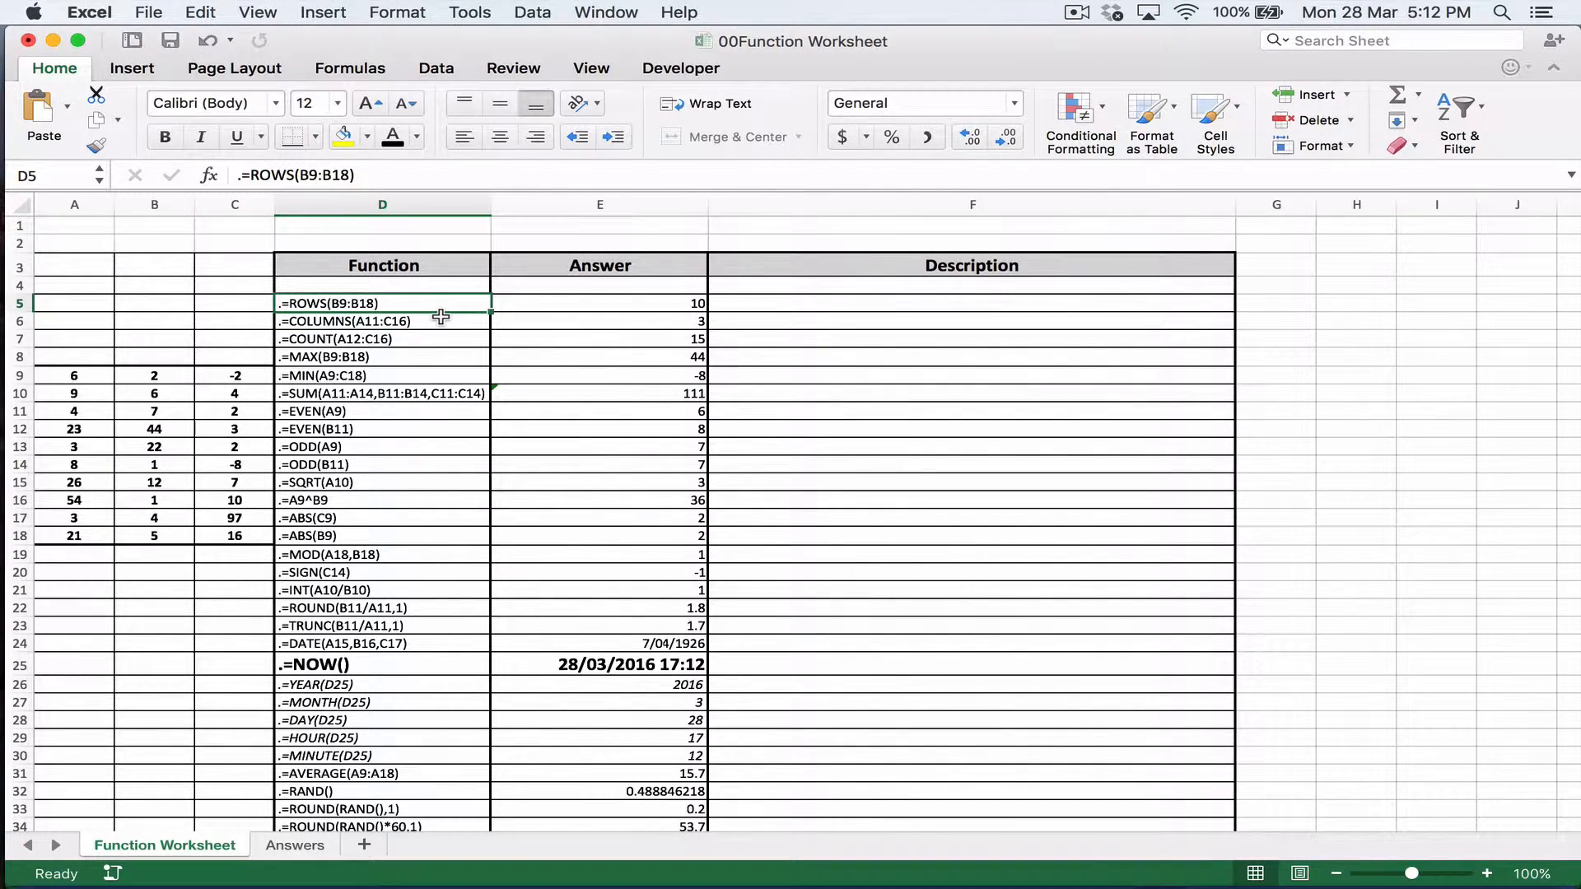
click(591, 312)
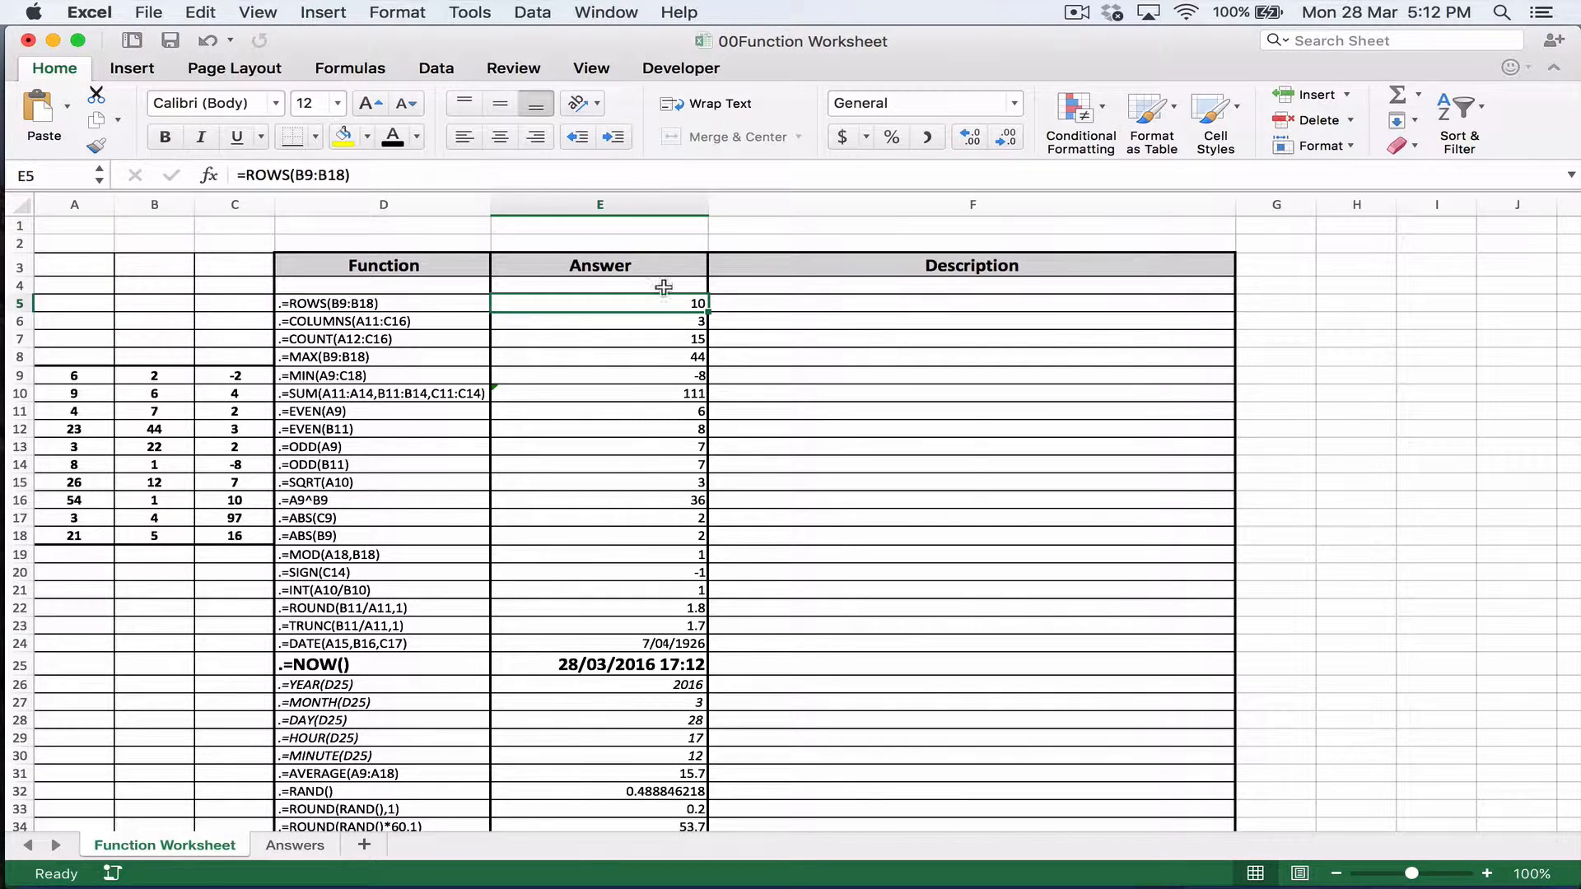
click(128, 71)
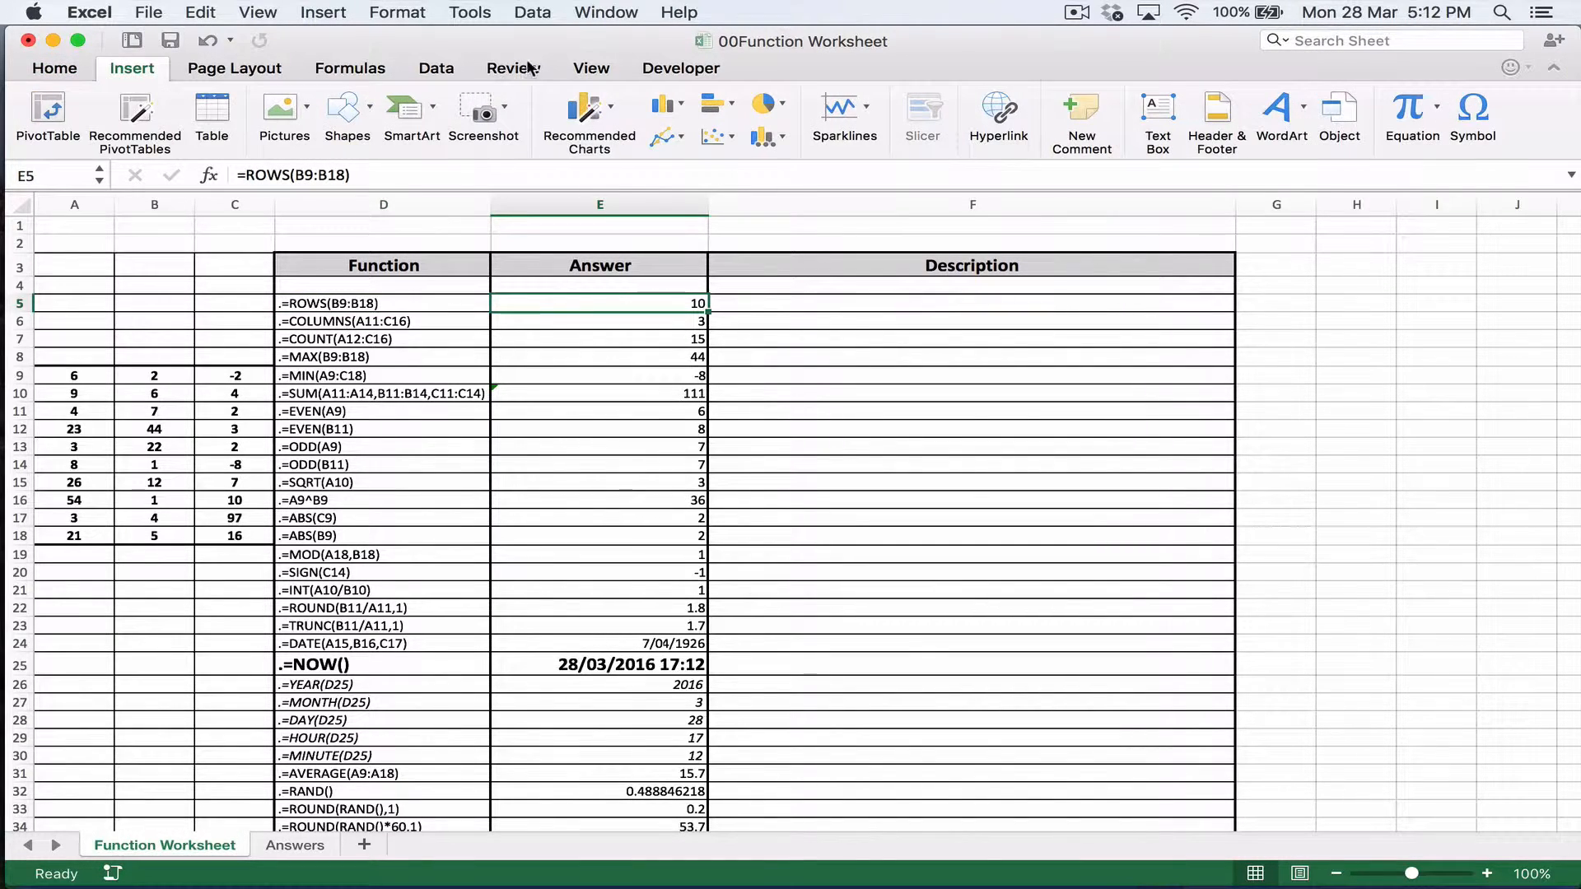
click(611, 66)
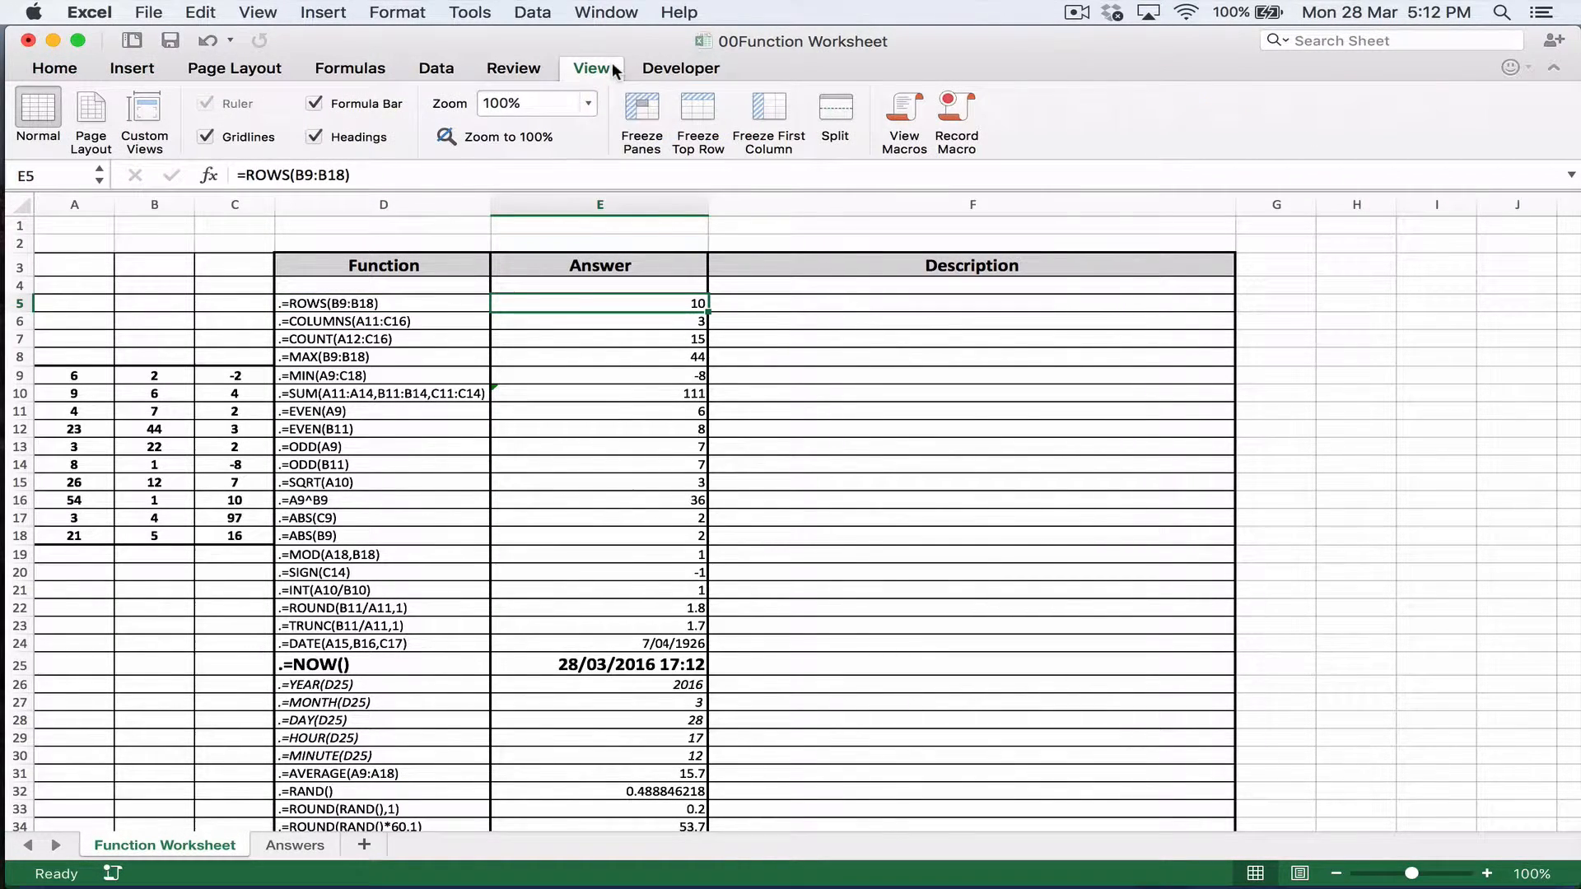
click(519, 69)
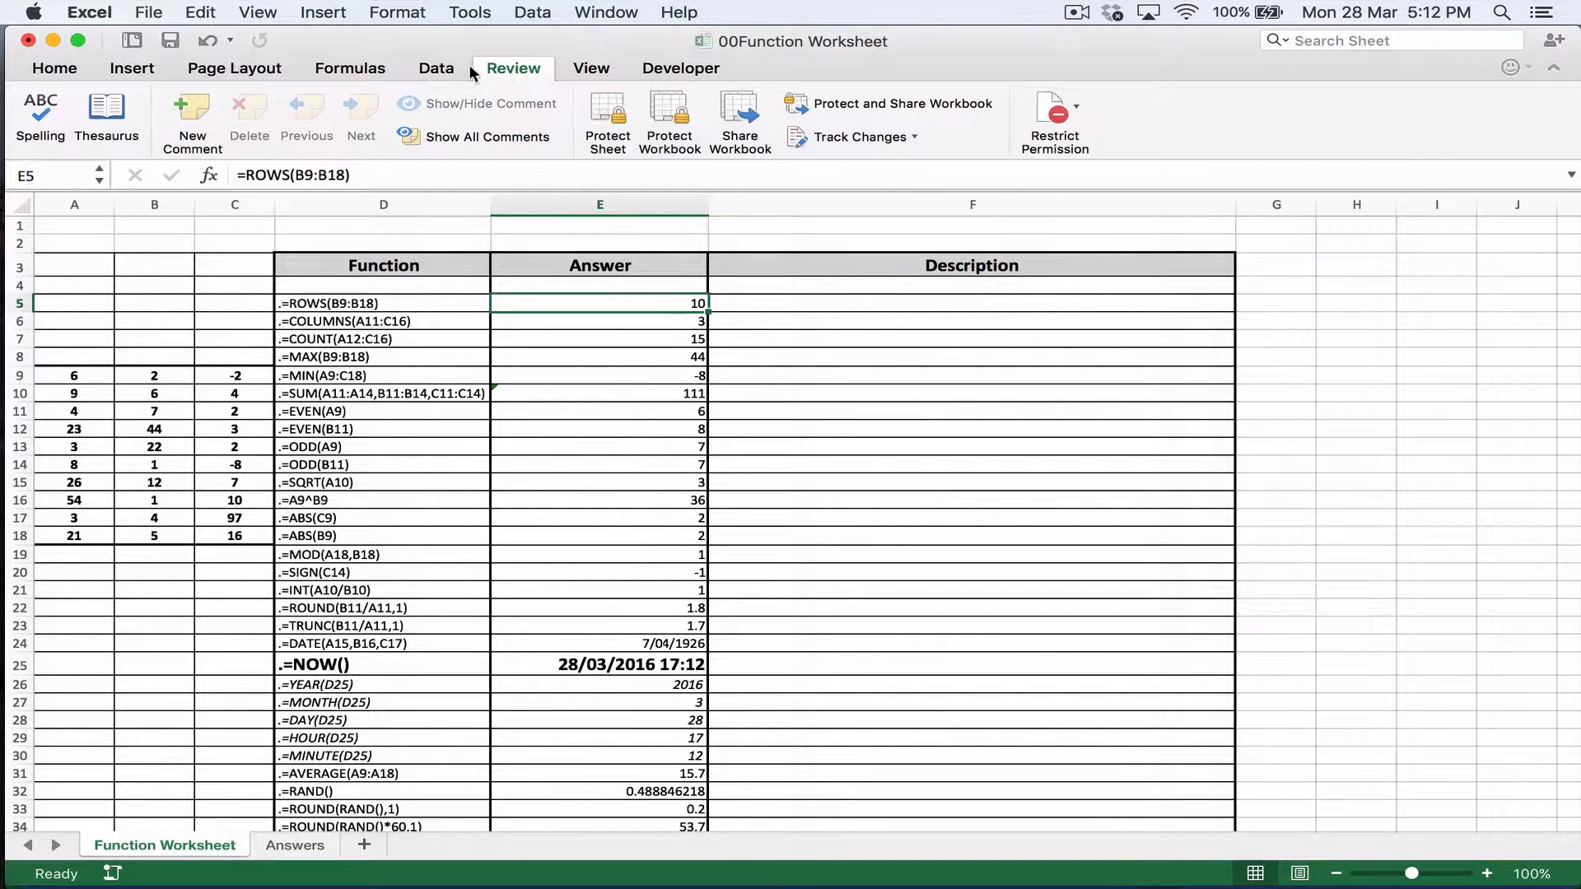
click(57, 68)
click(234, 71)
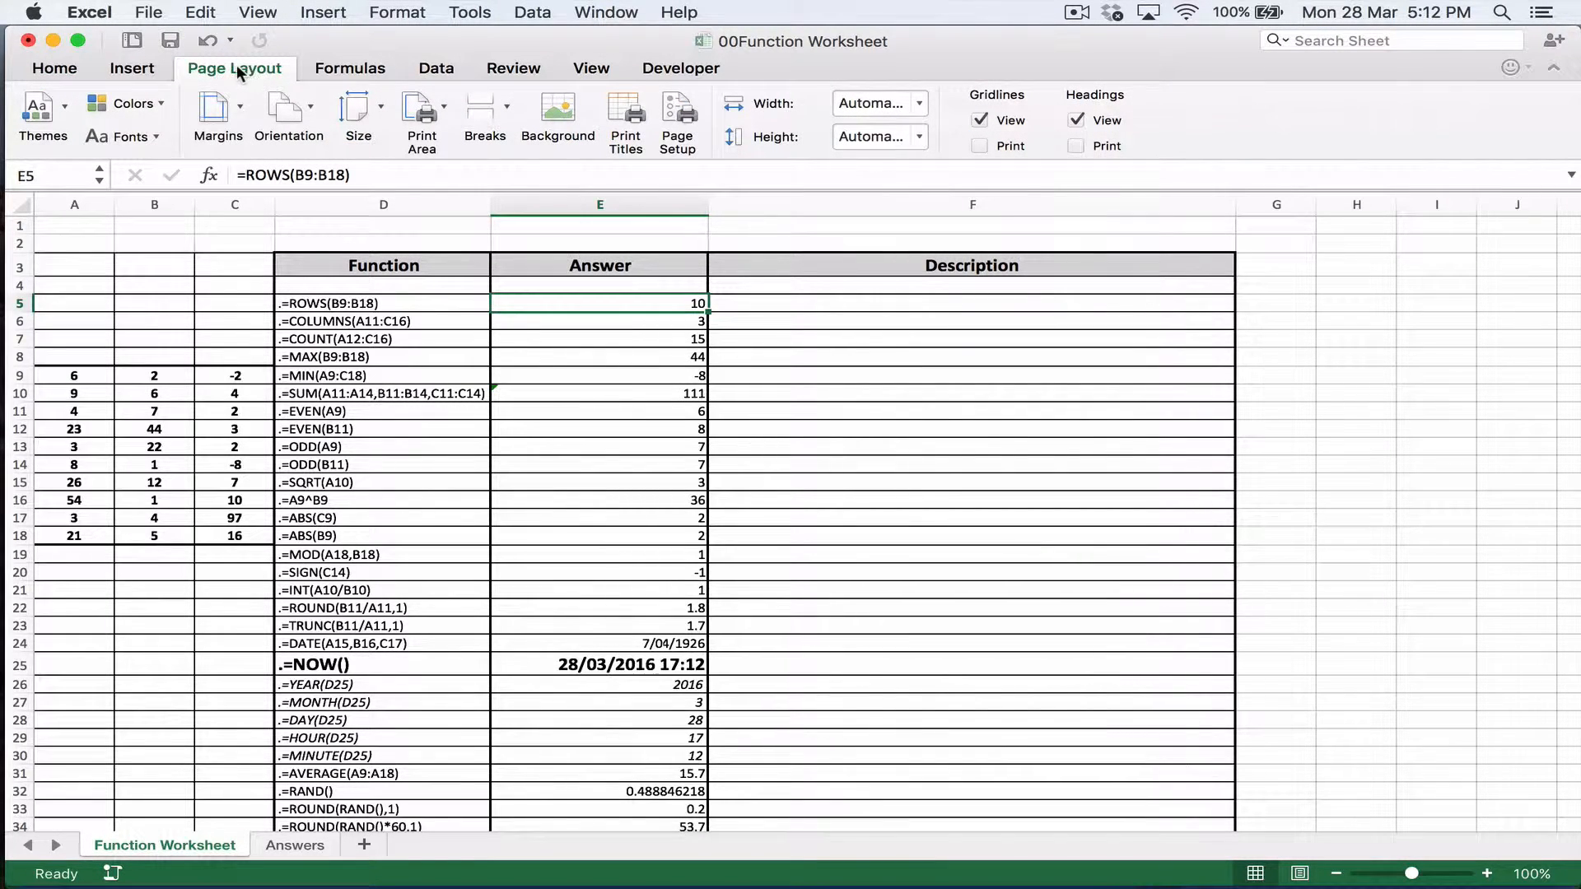
Step: Show the worksheet's formulas in place of their results, and switch back to displaying the results
click(334, 67)
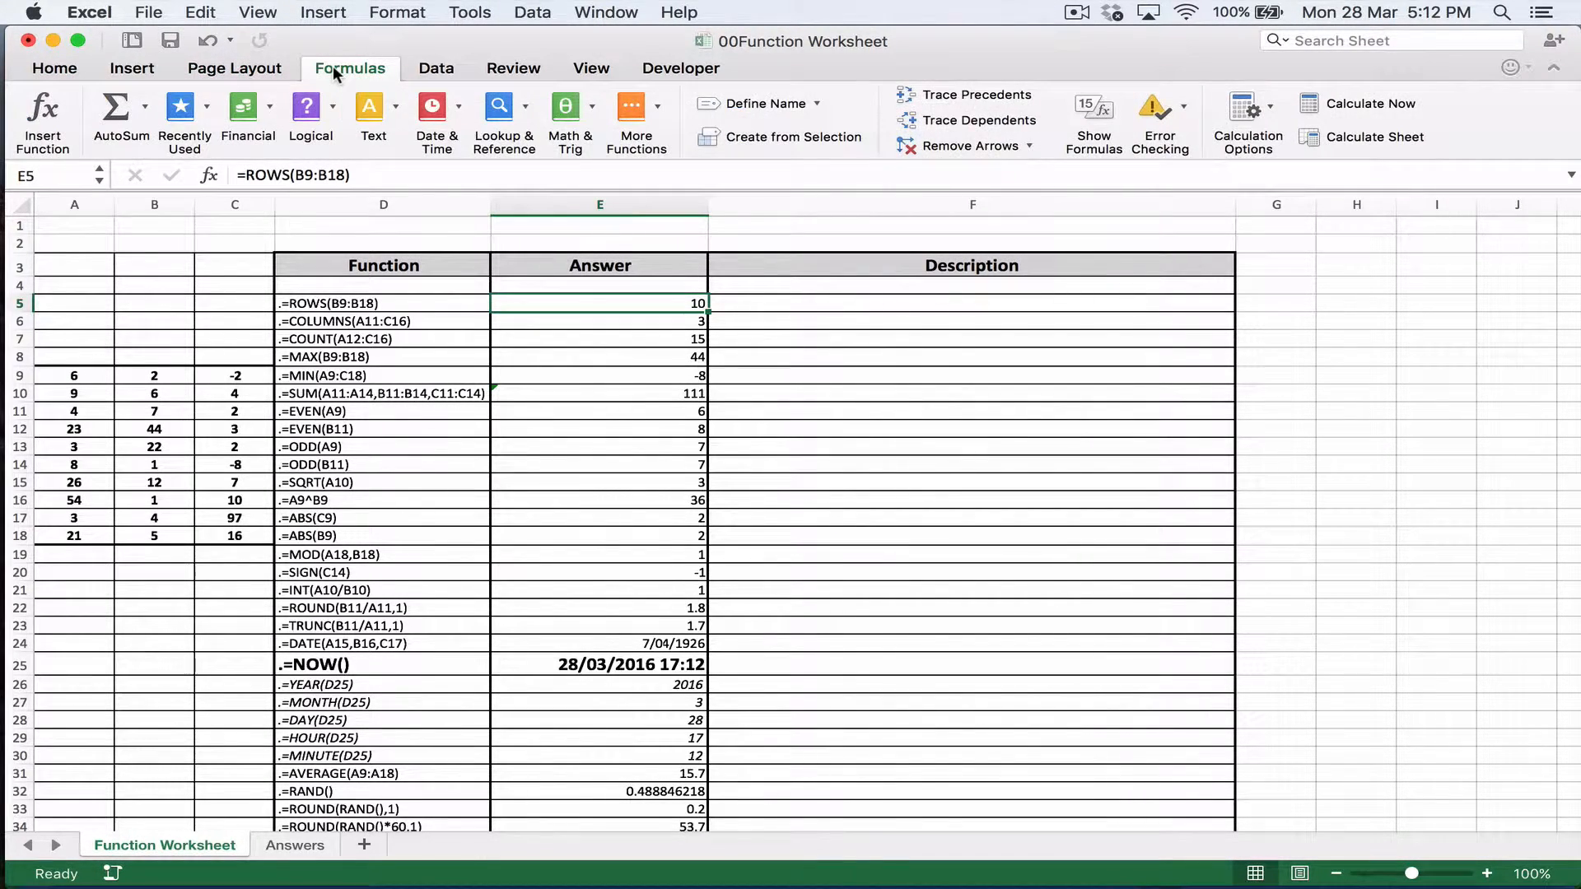
click(1107, 111)
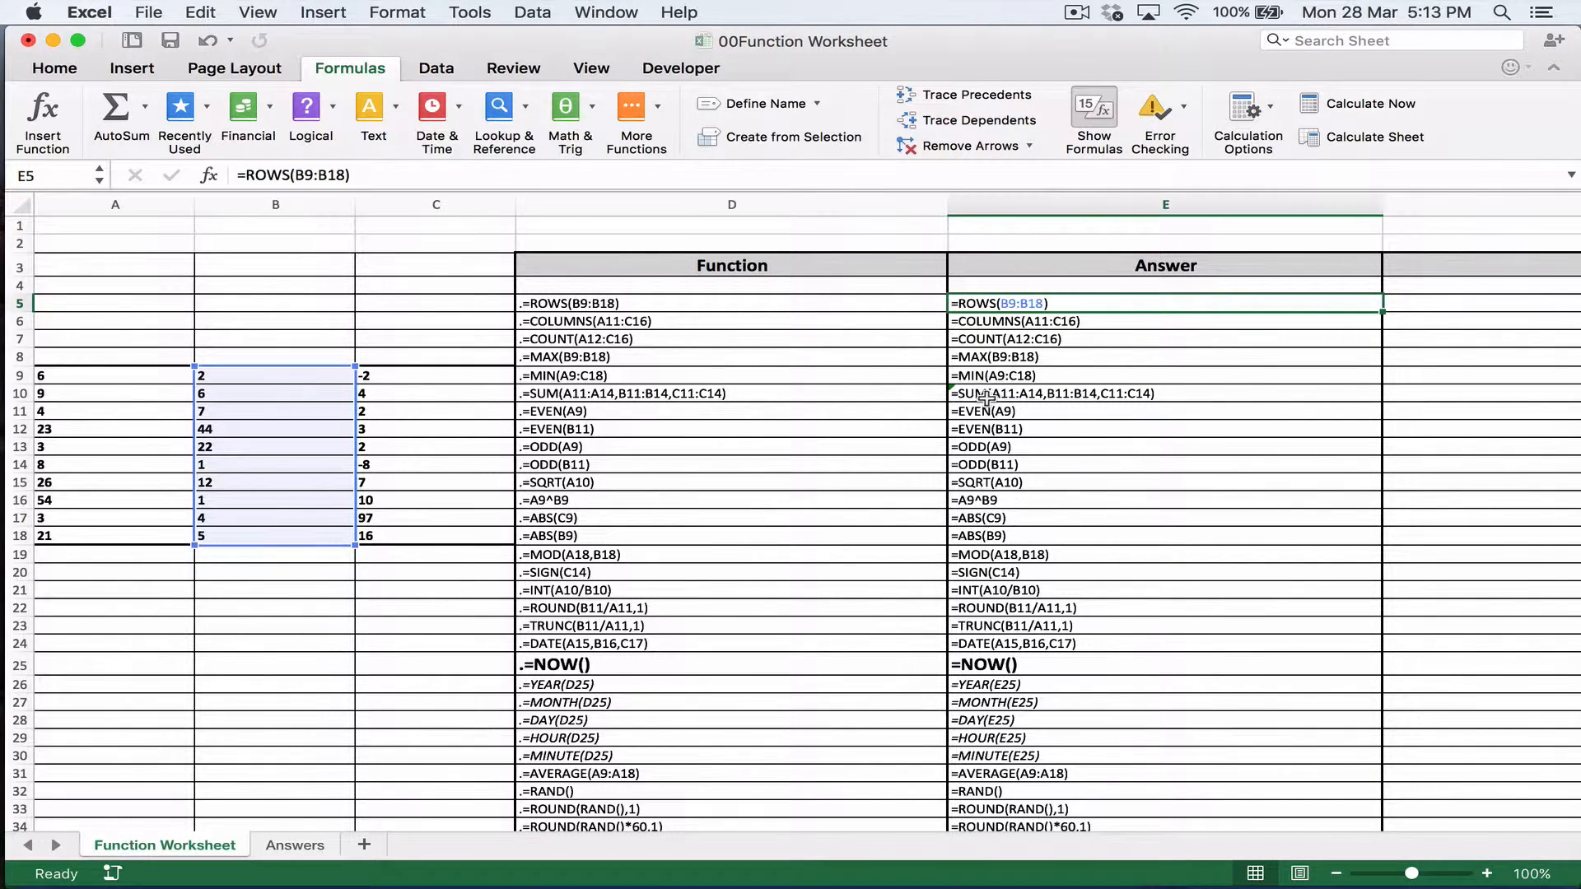
click(1096, 120)
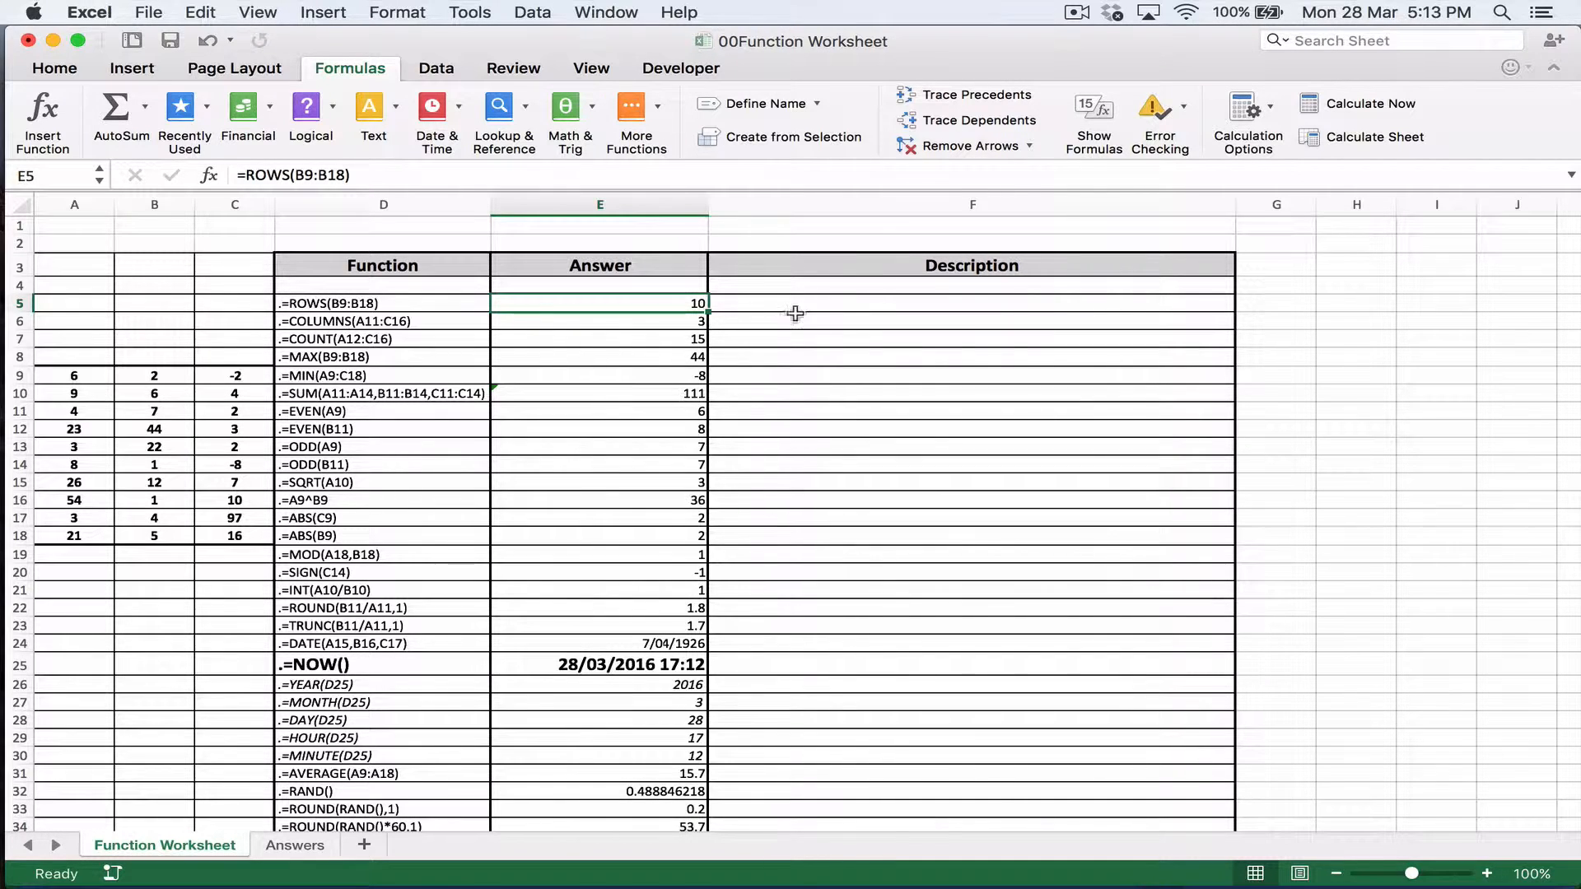
Step: Preview the printout with formulas shown up to its third page, close it without printing, and display results again
click(1100, 112)
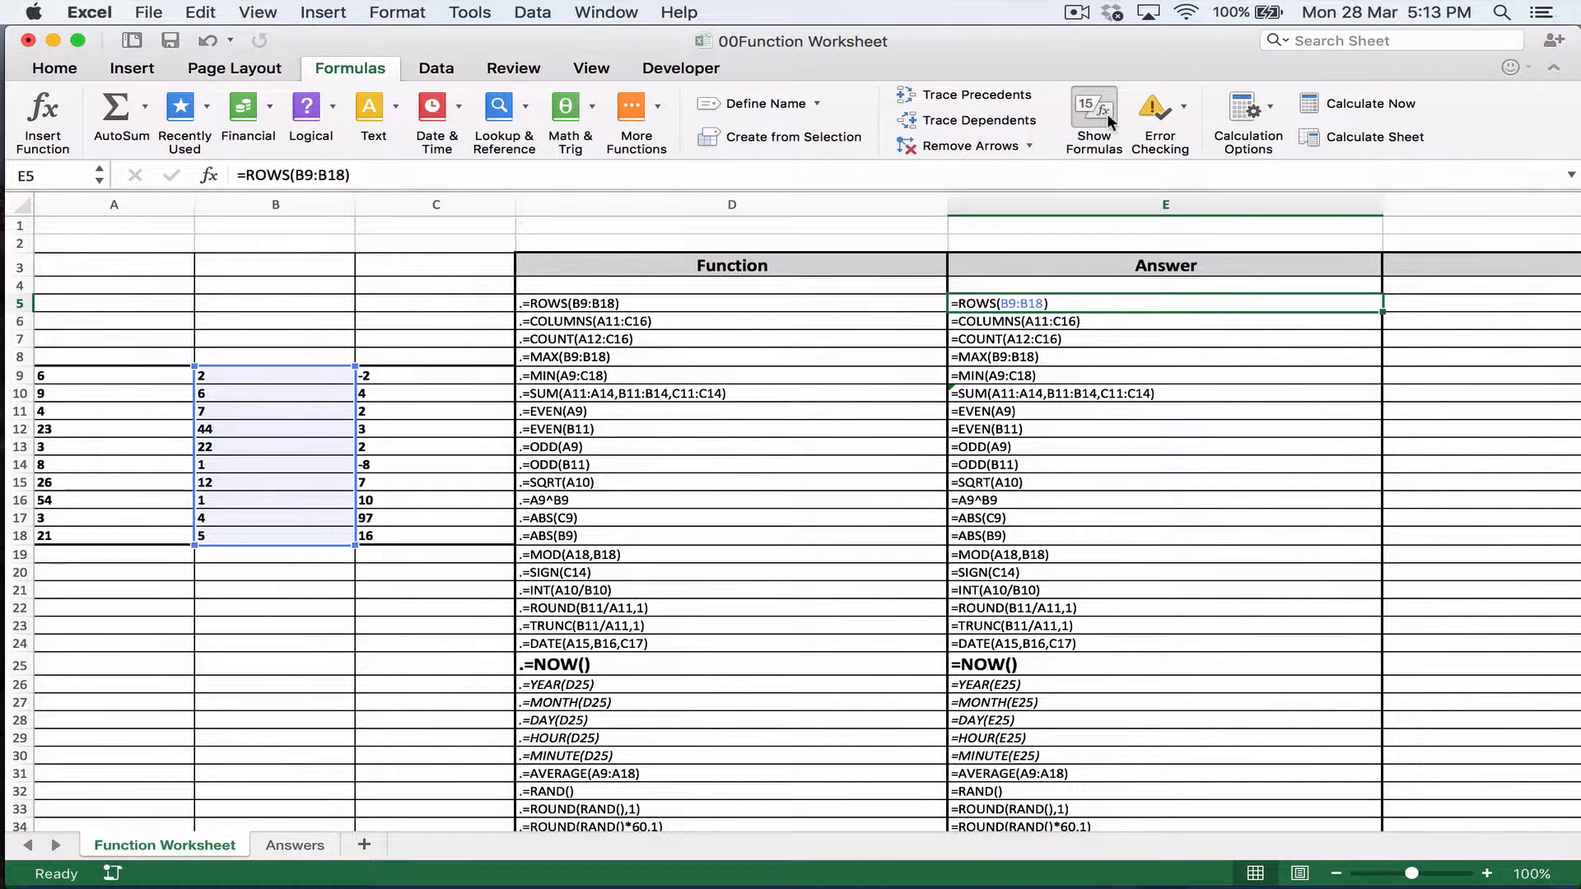
key(super+p)
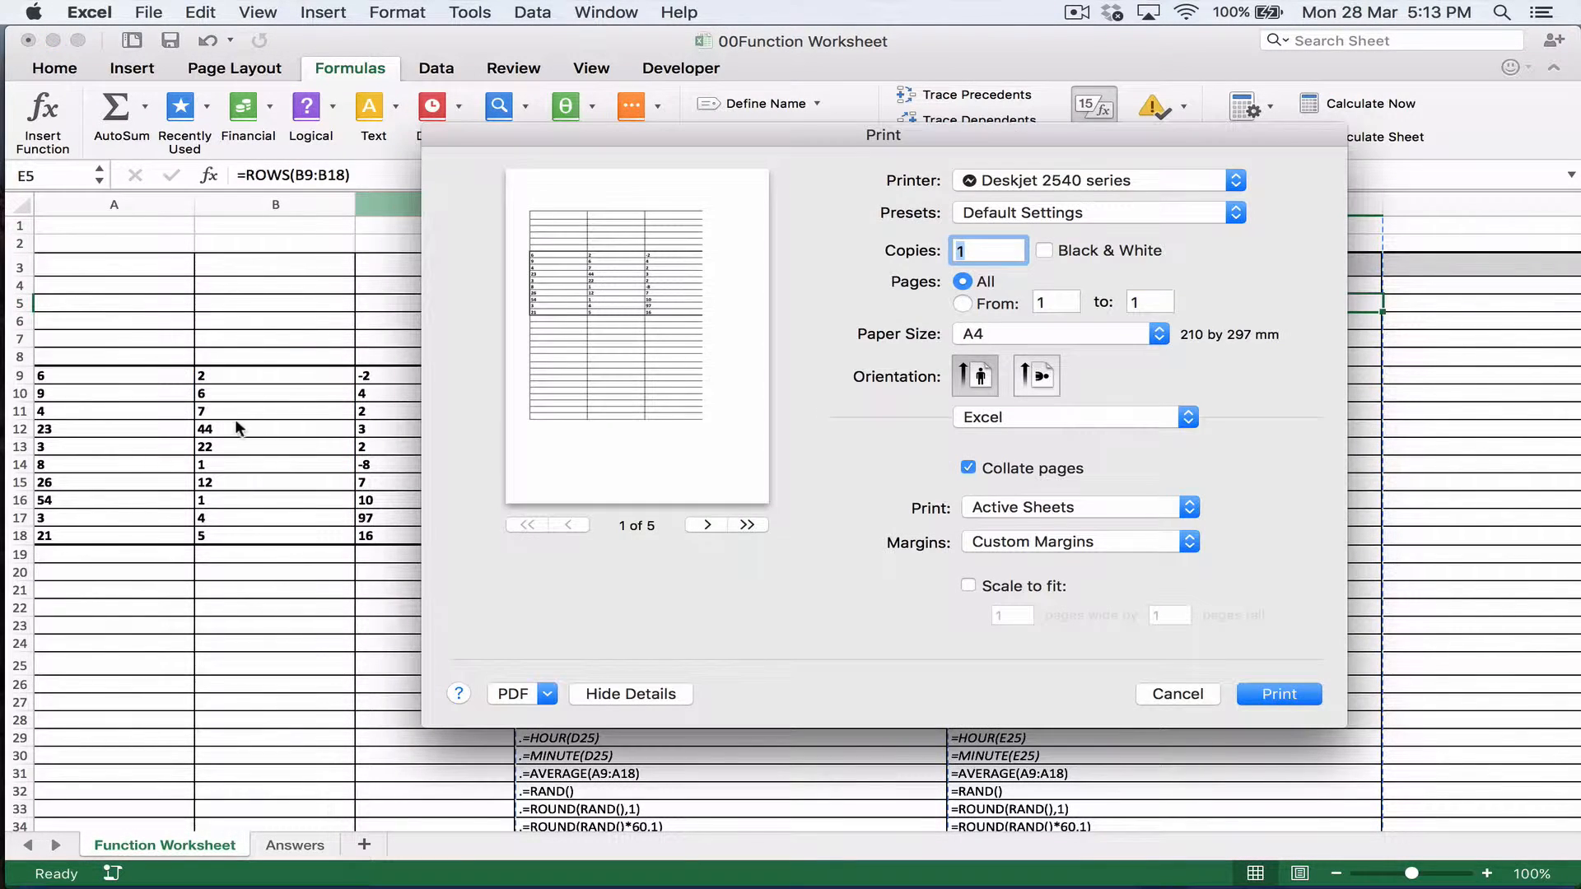
click(709, 525)
click(708, 525)
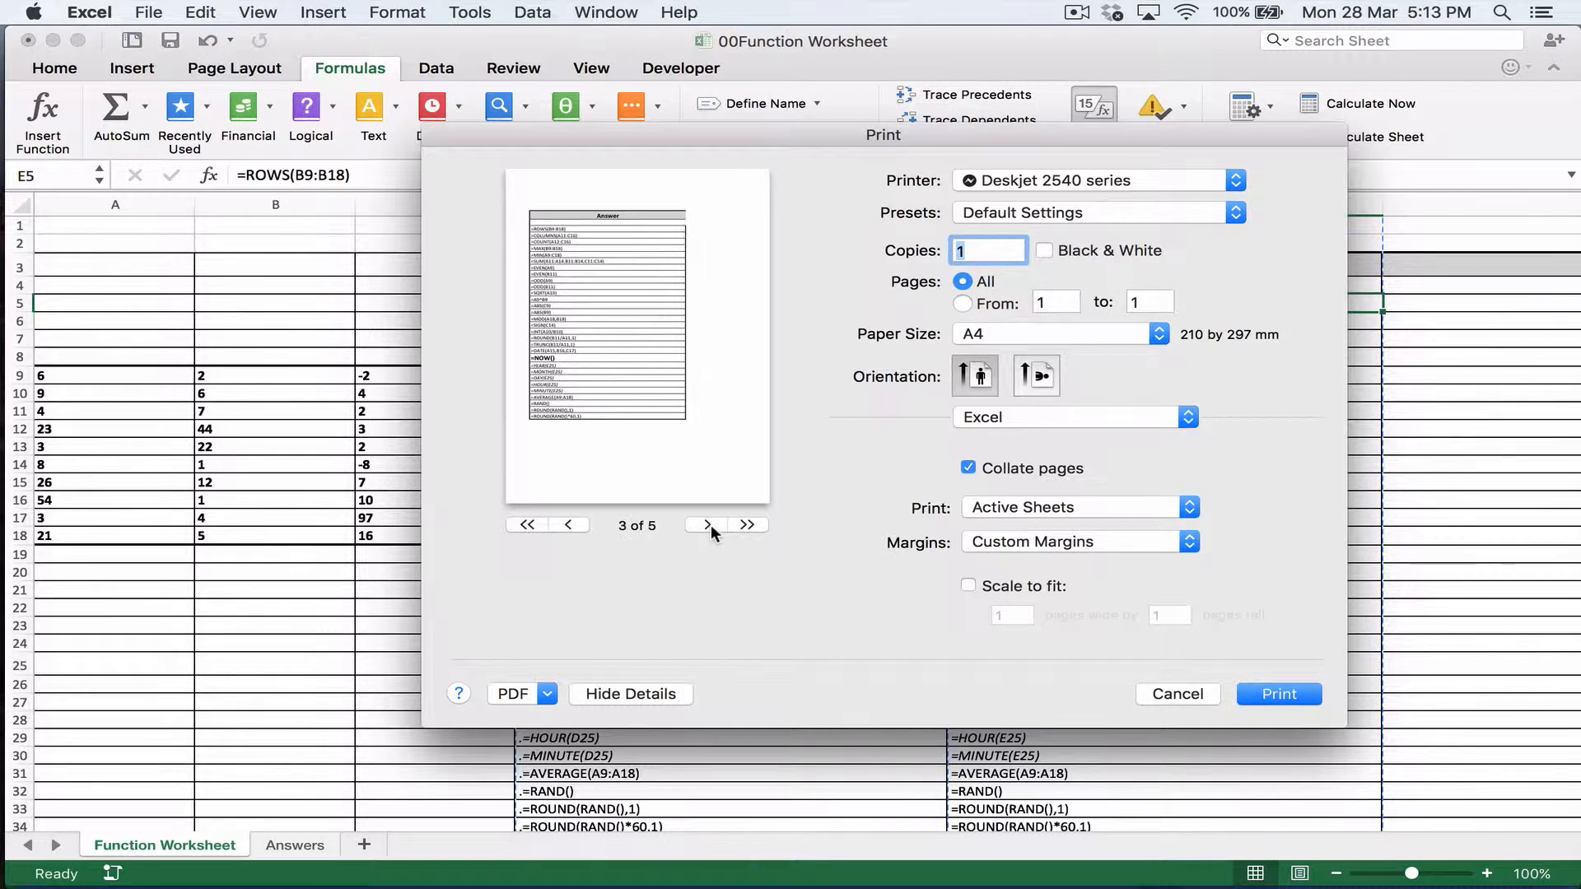
key(Escape)
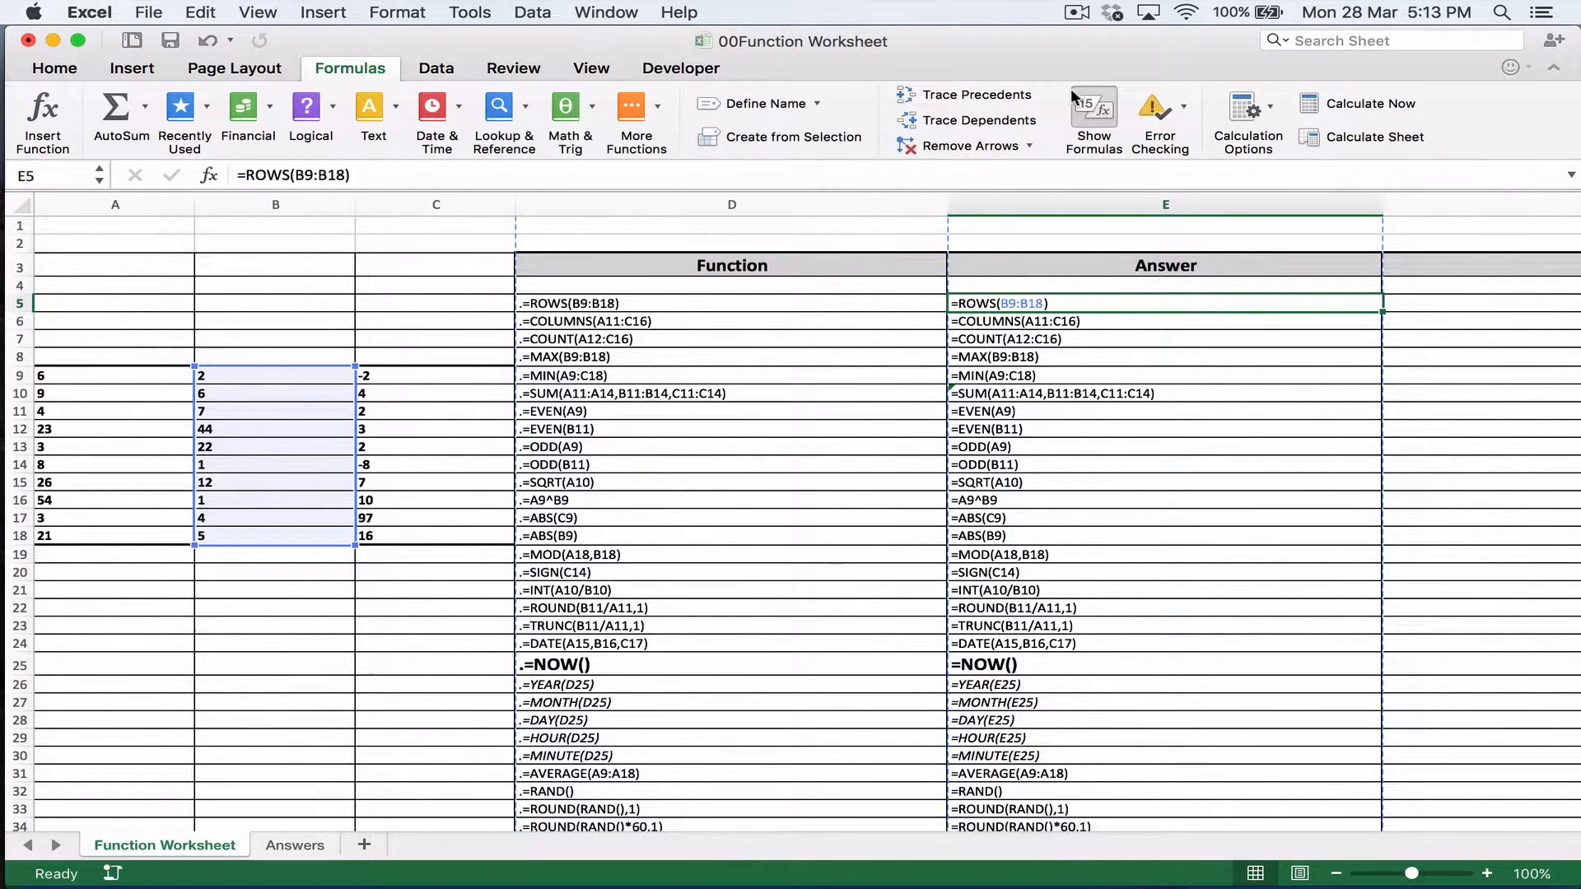
click(1112, 95)
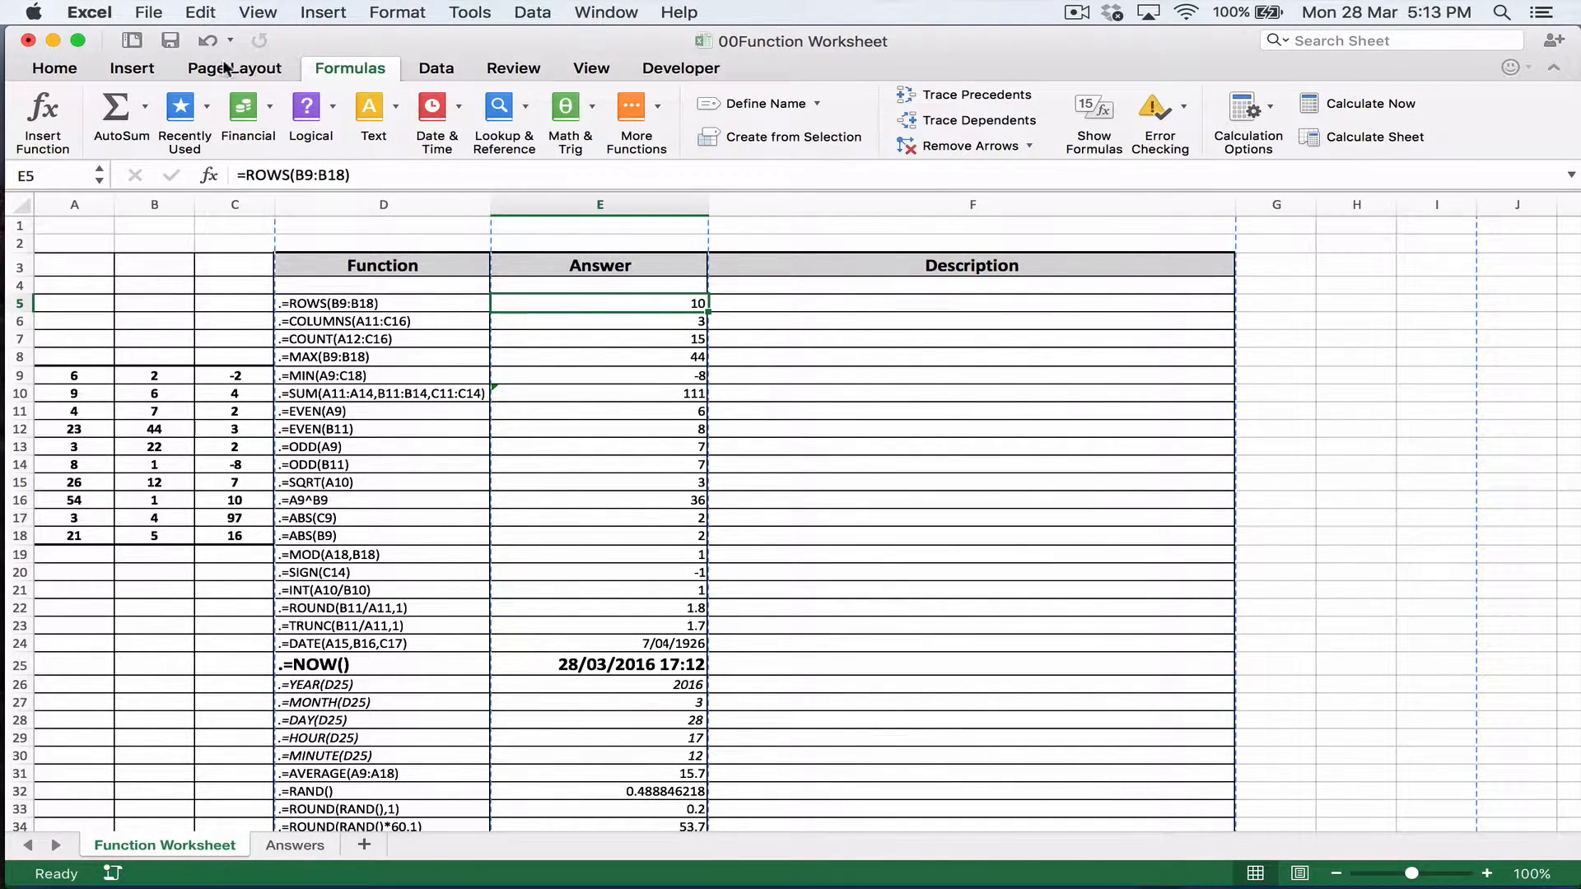
Step: Insert a page header and enter the student's full name in its left section
click(120, 74)
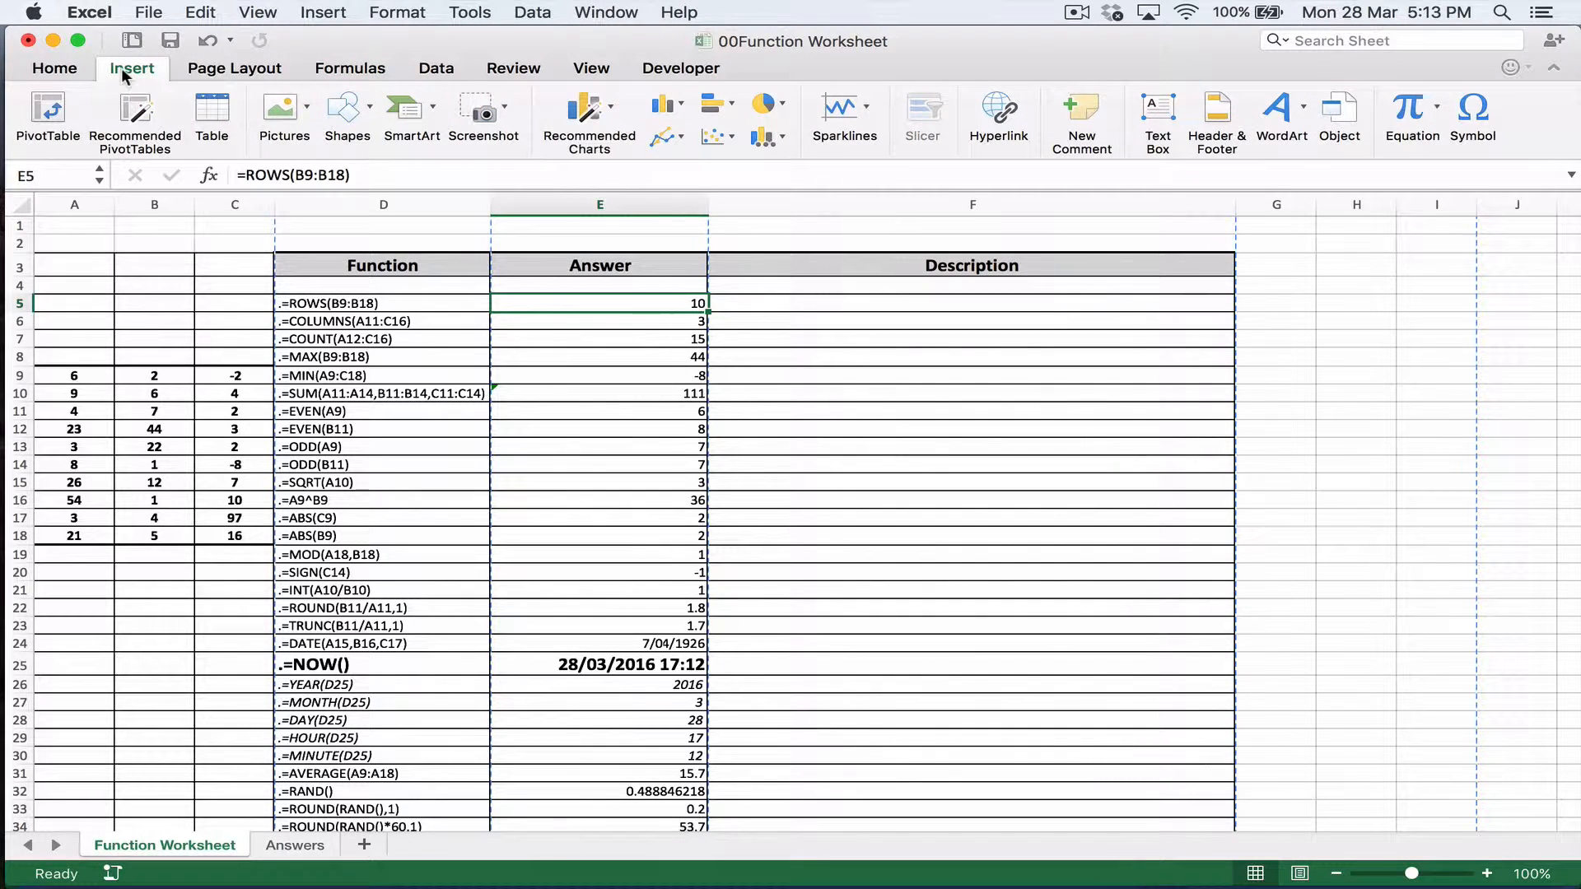
click(1204, 115)
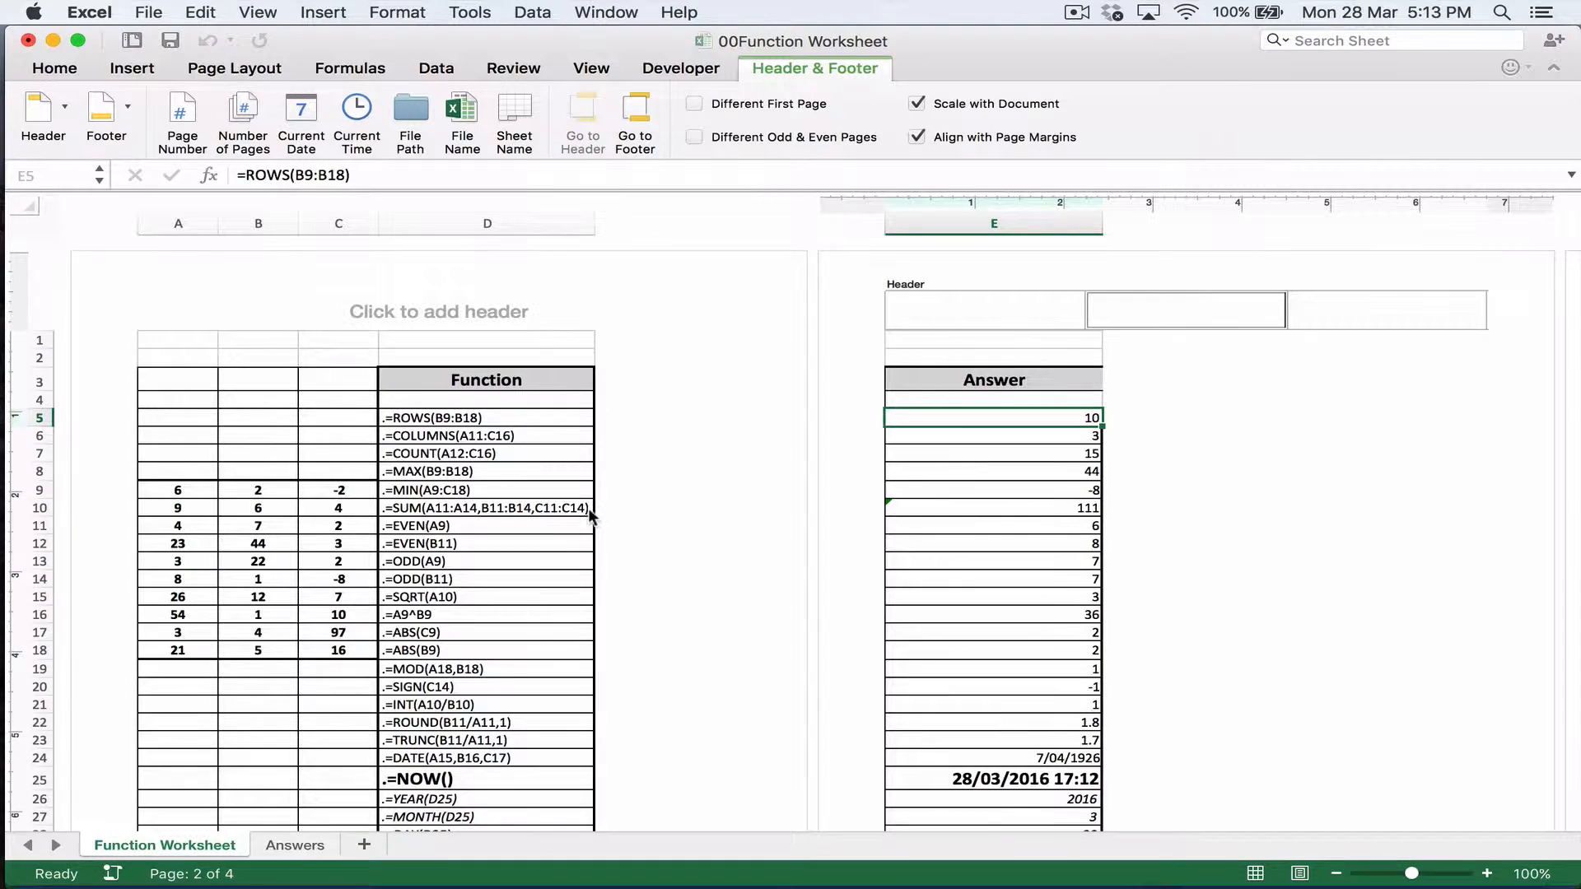
click(1039, 310)
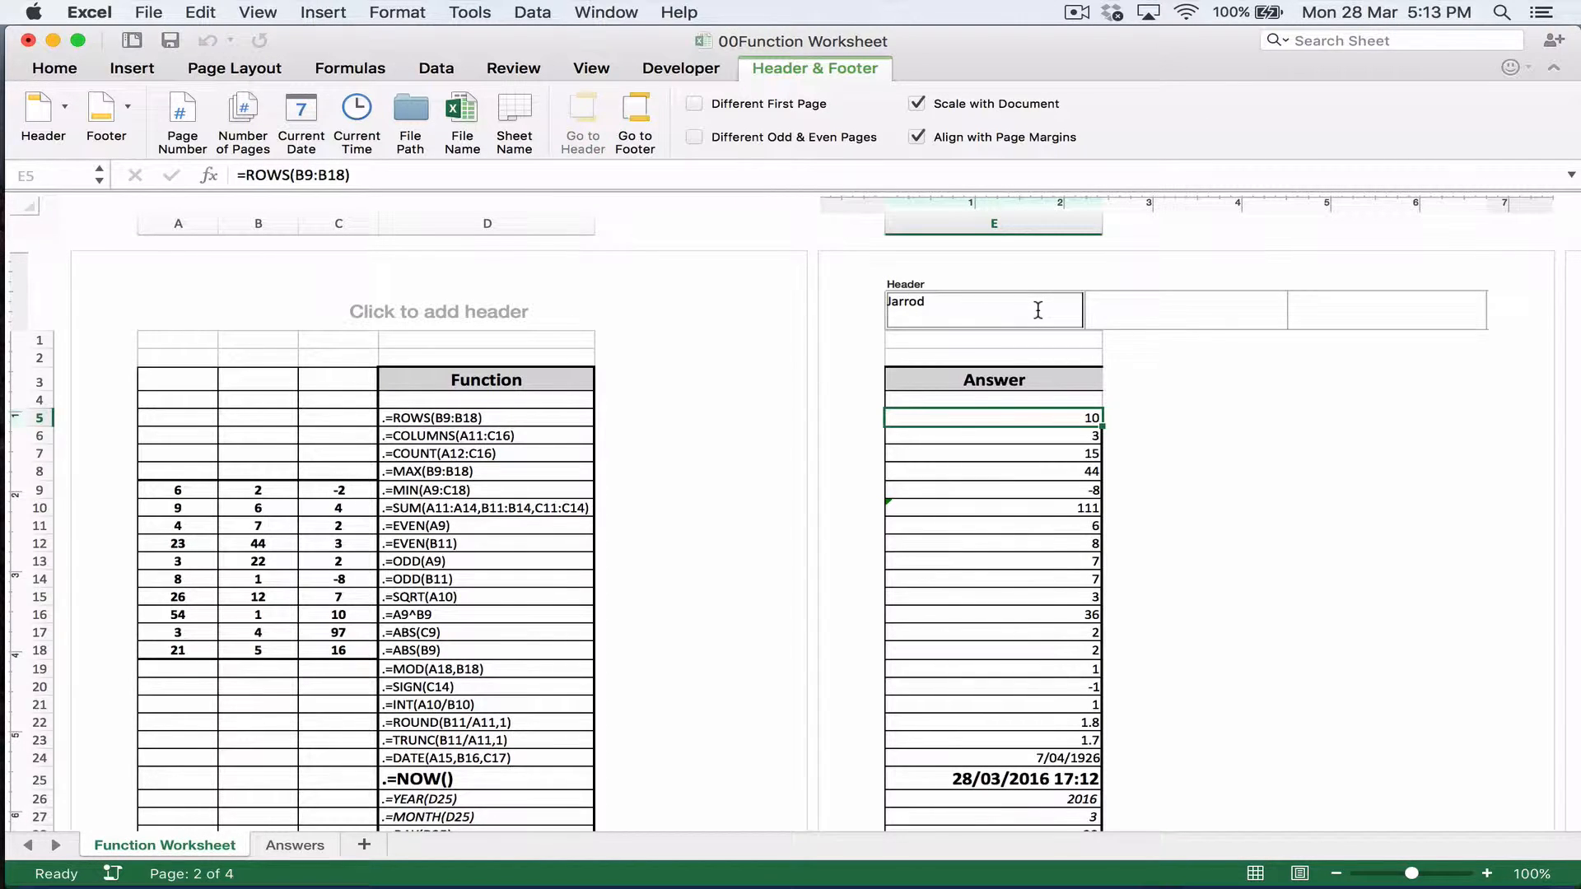
key(Tab)
click(1038, 310)
click(1038, 309)
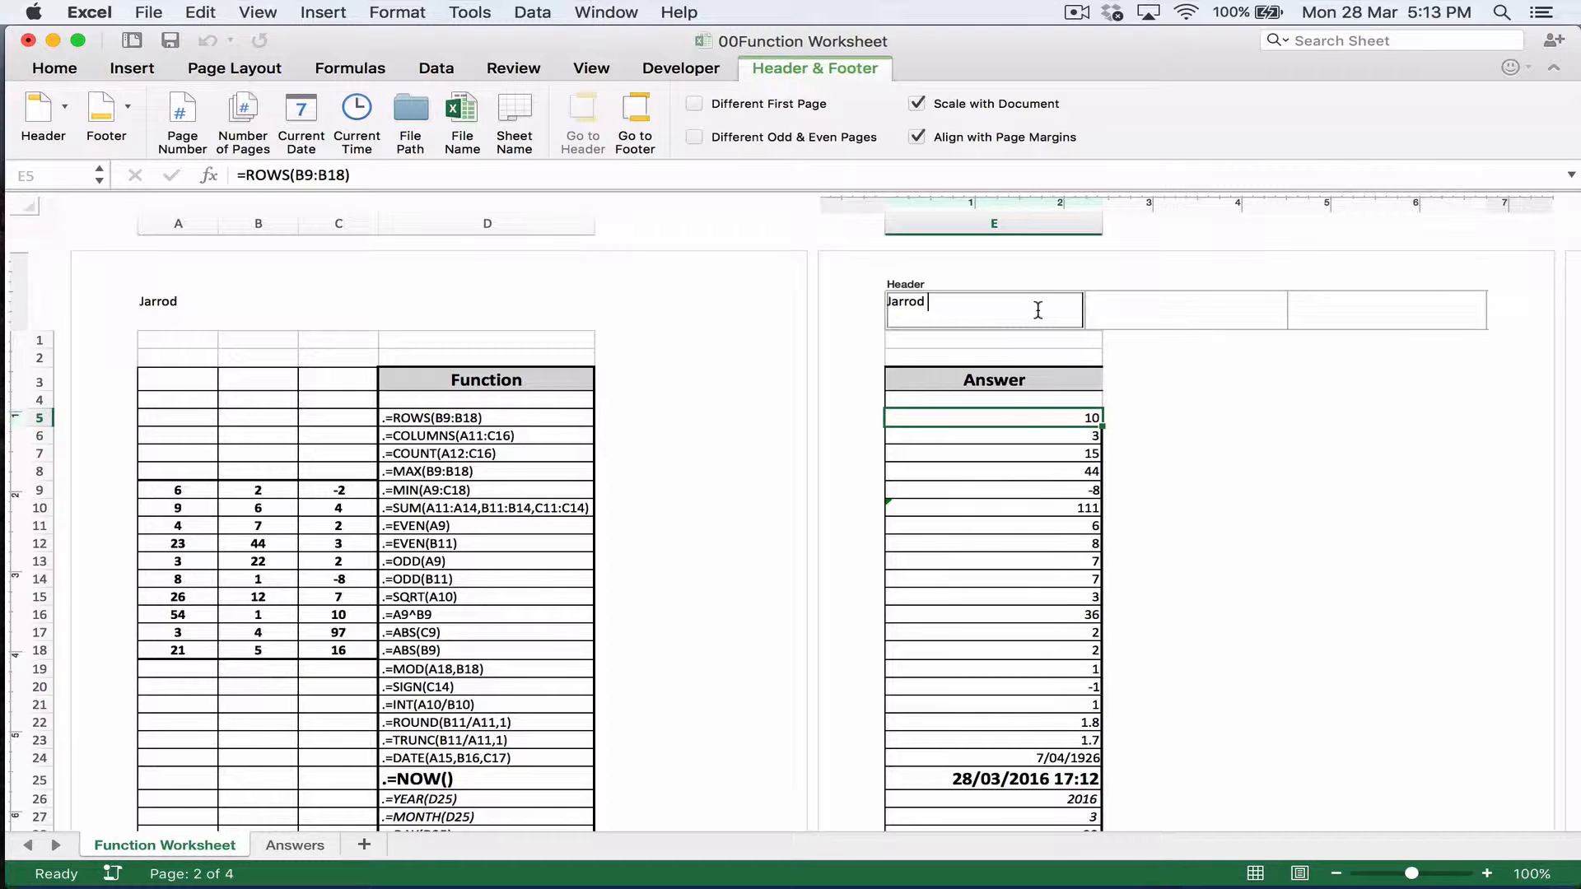
Step: Enter the class 9JJ in the header's right section and finish editing the header
key(Tab)
key(Tab)
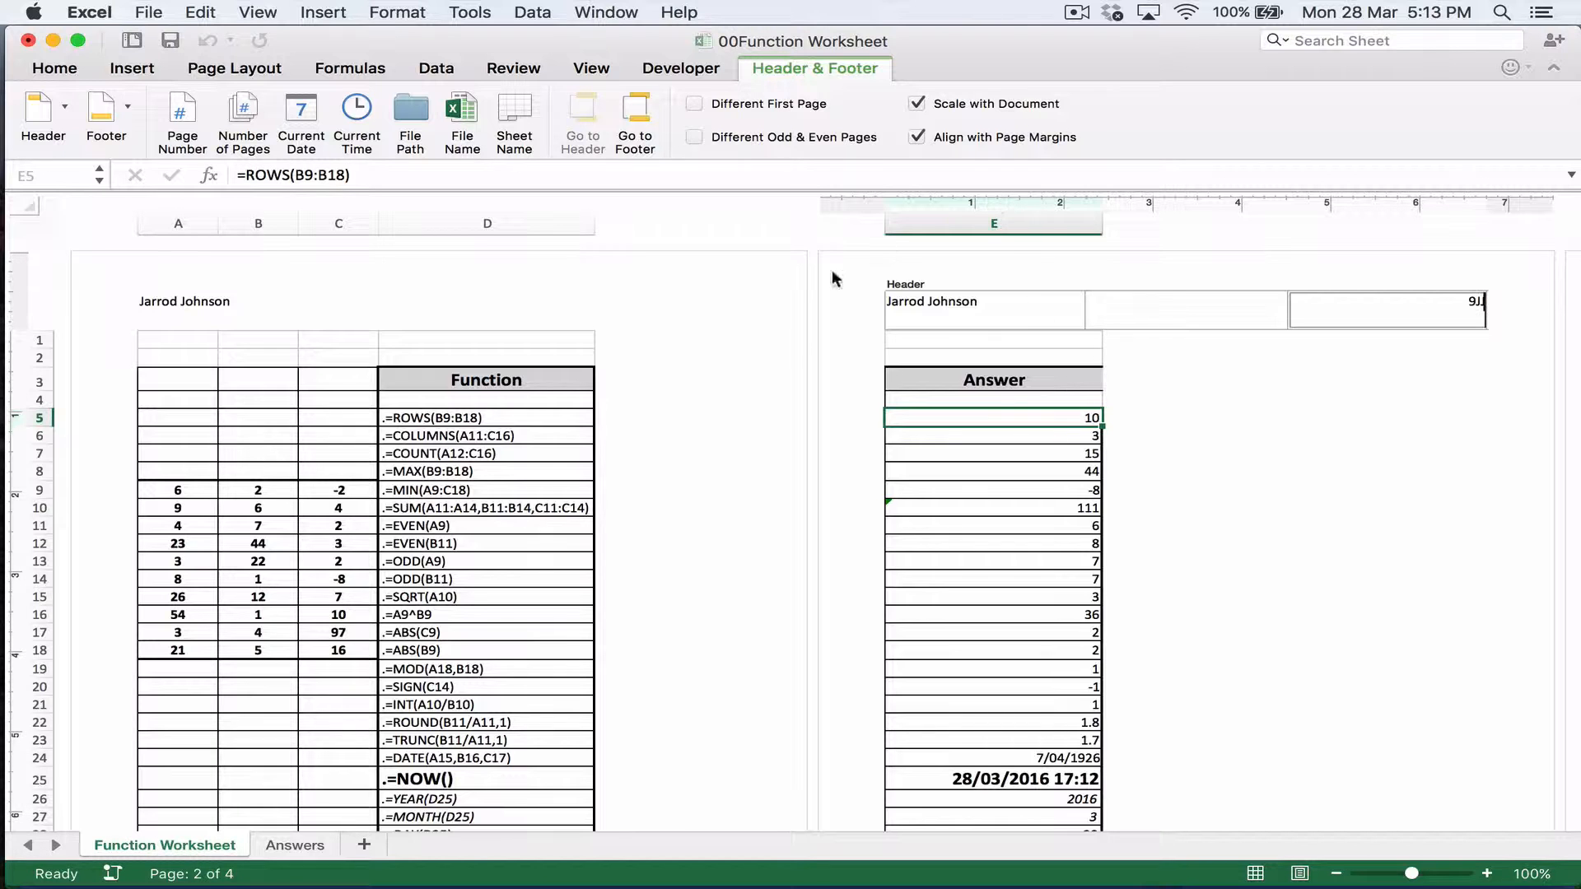
click(1199, 664)
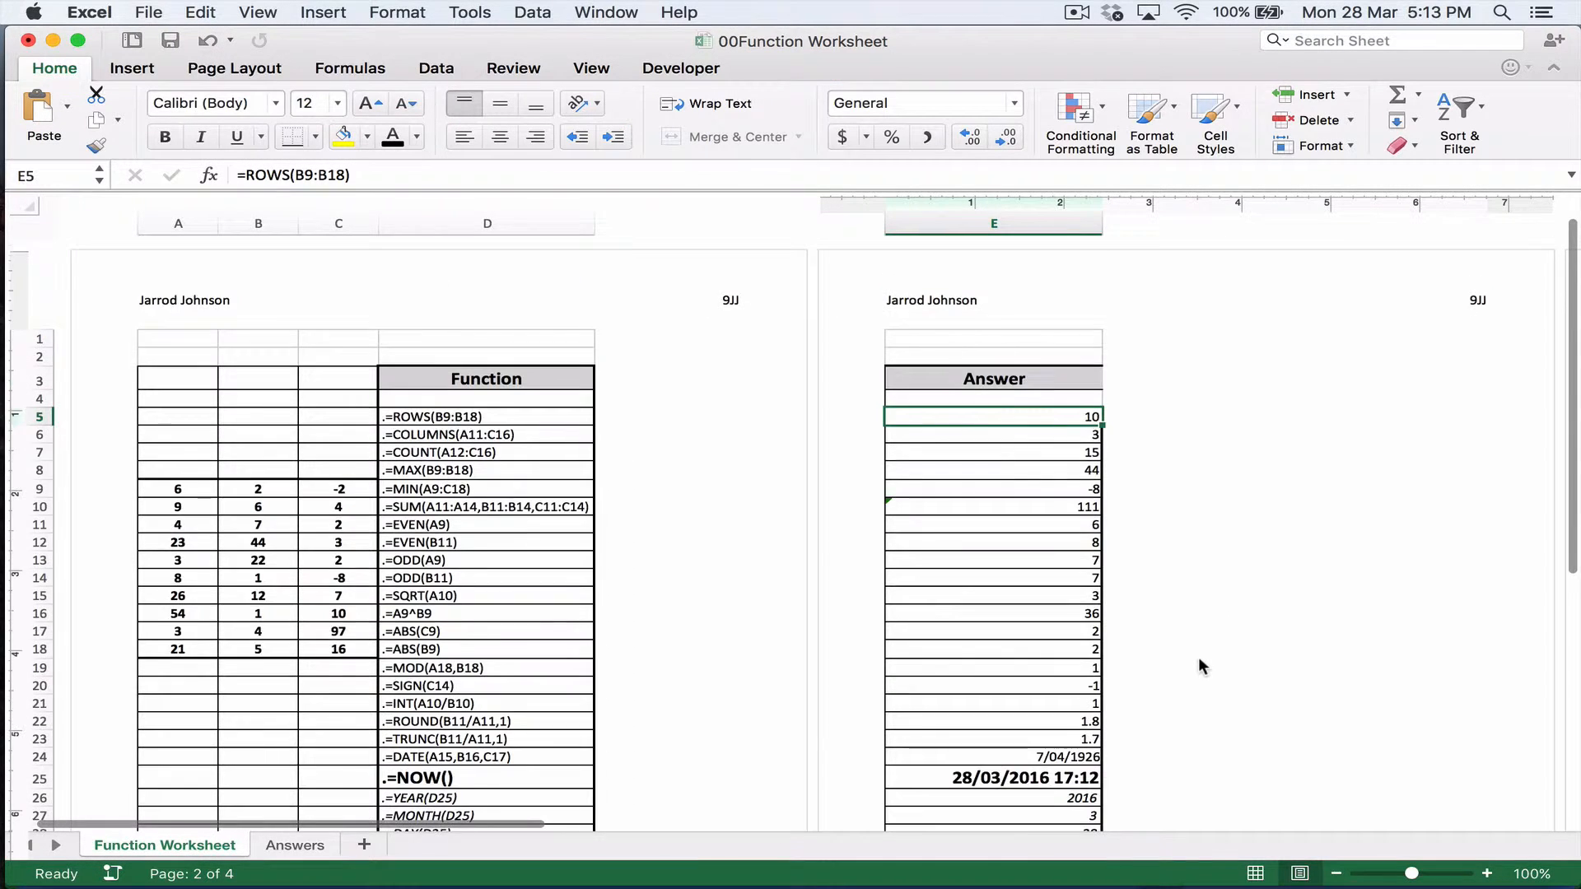
Step: Open the page footer and insert the current date in its left section
scroll(1198, 656, down, 5)
scroll(1195, 664, down, 5)
click(1193, 611)
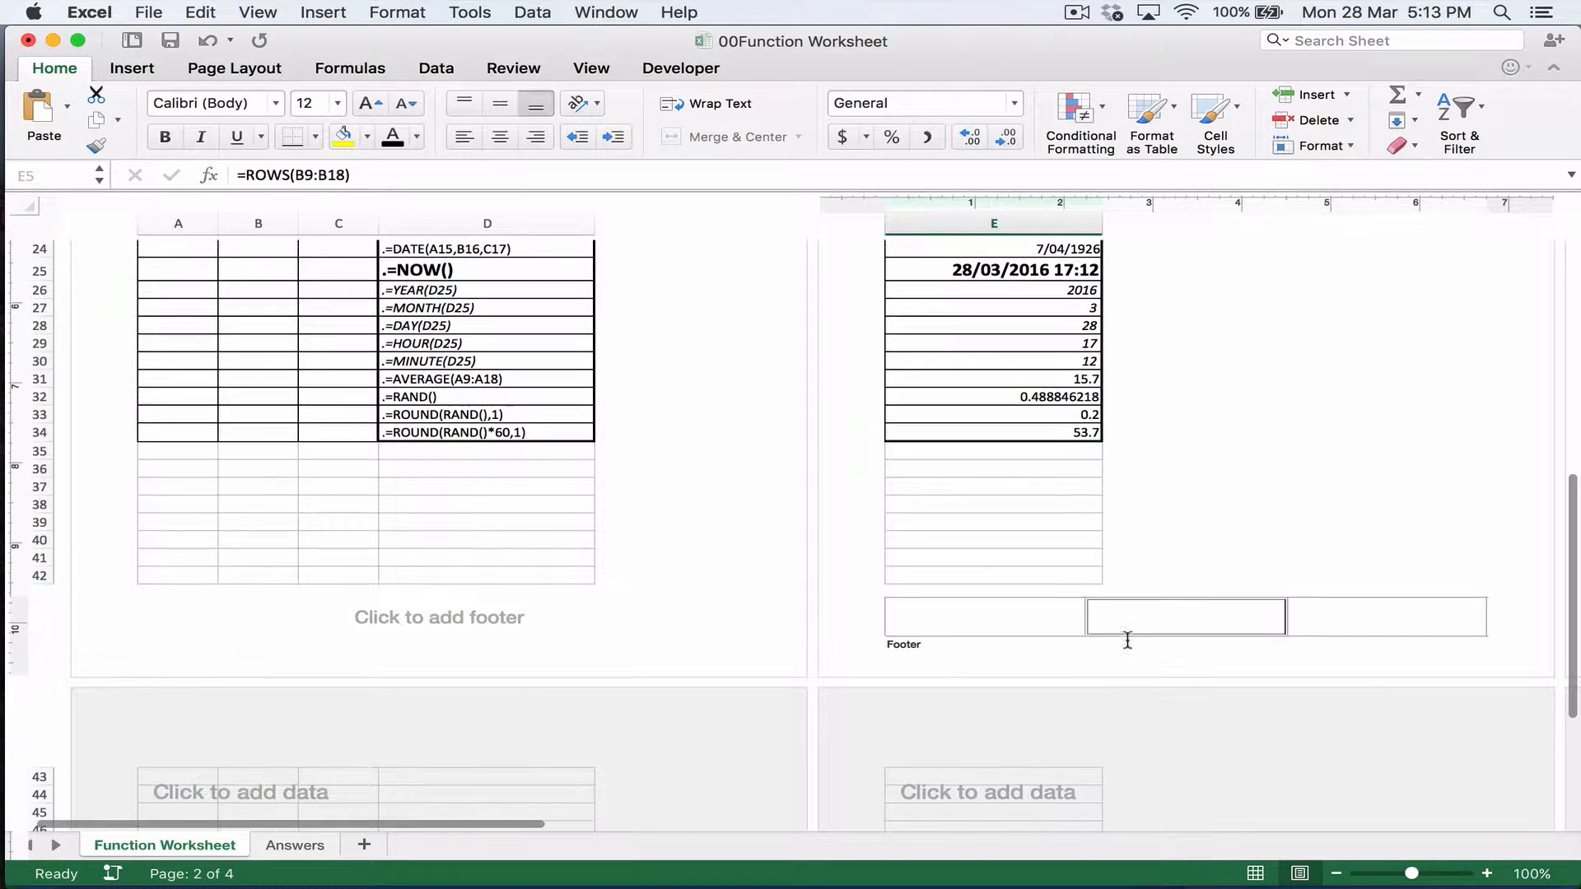
click(1022, 621)
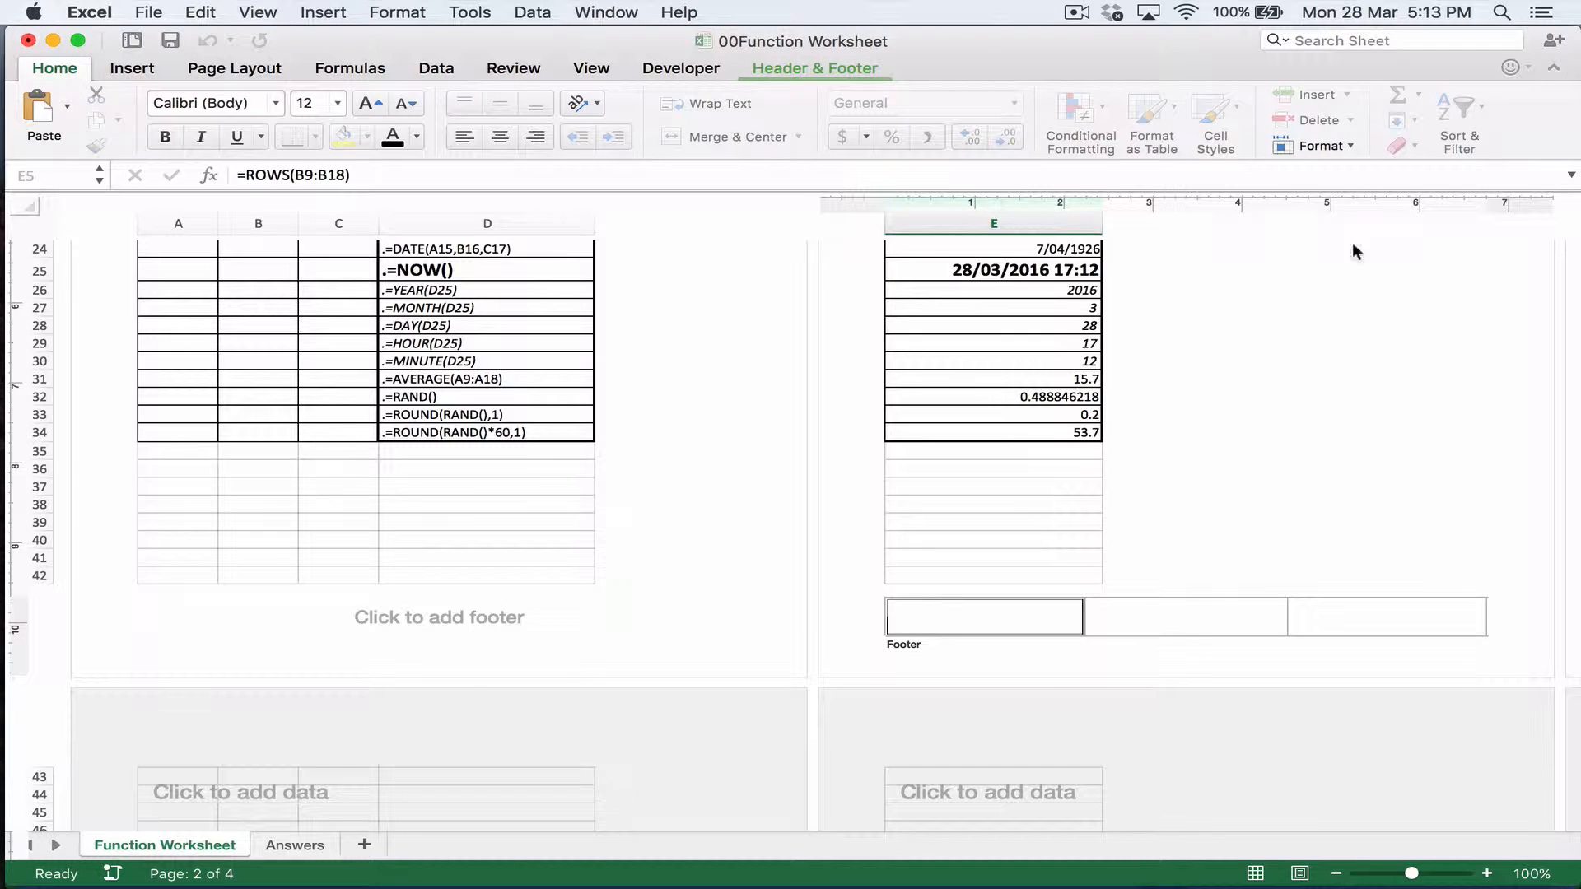
click(1350, 146)
click(1352, 146)
key(Tab)
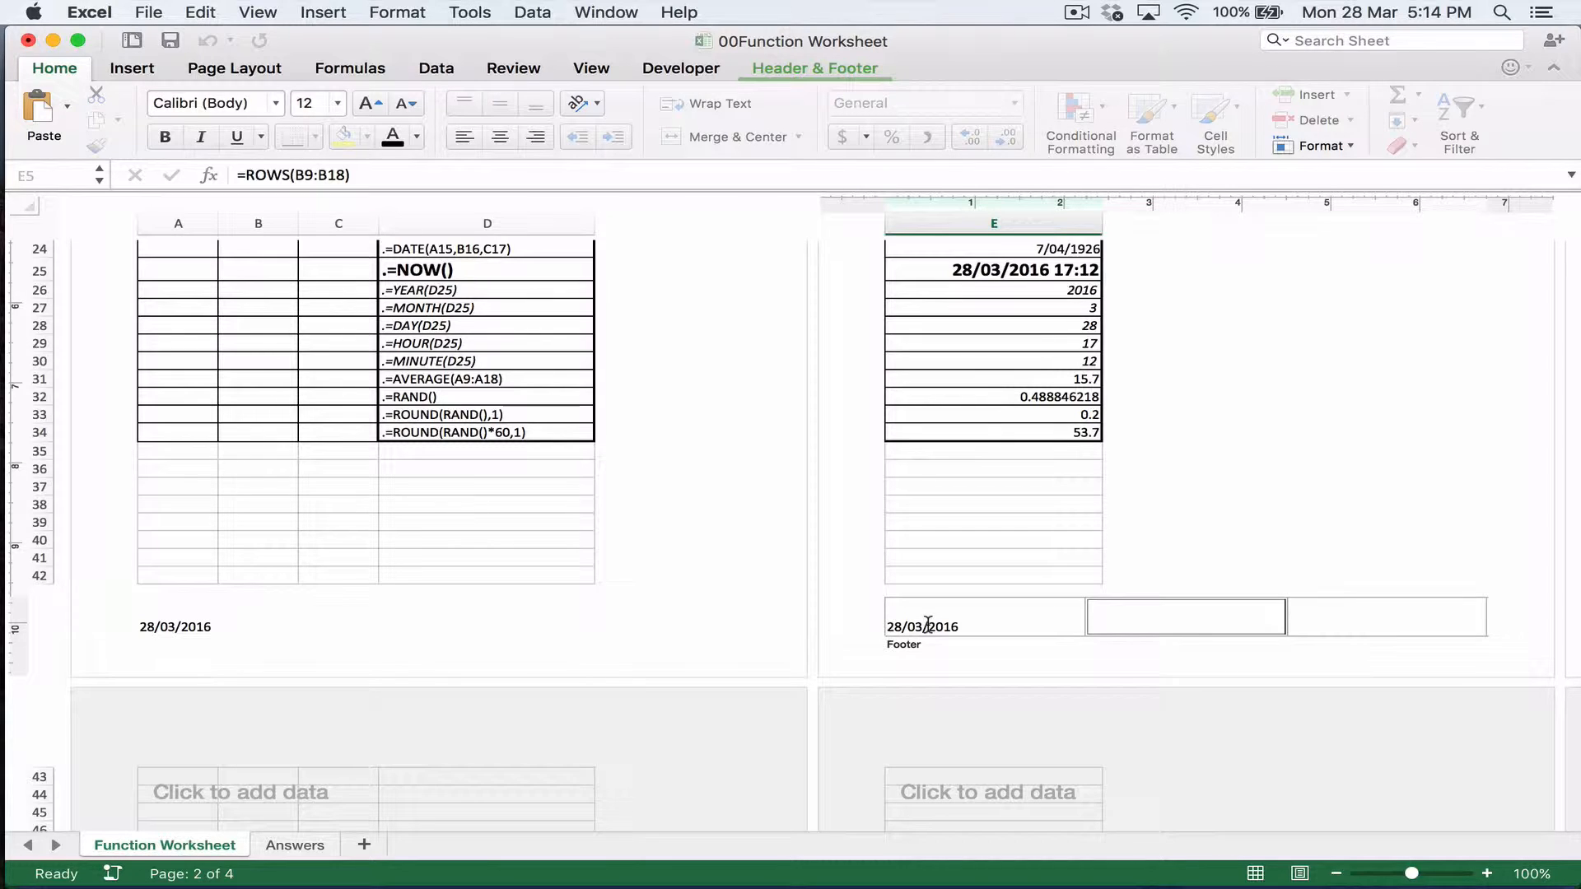
Step: Enter the code &[filename] in the footer's right section and check how it displays
key(Tab)
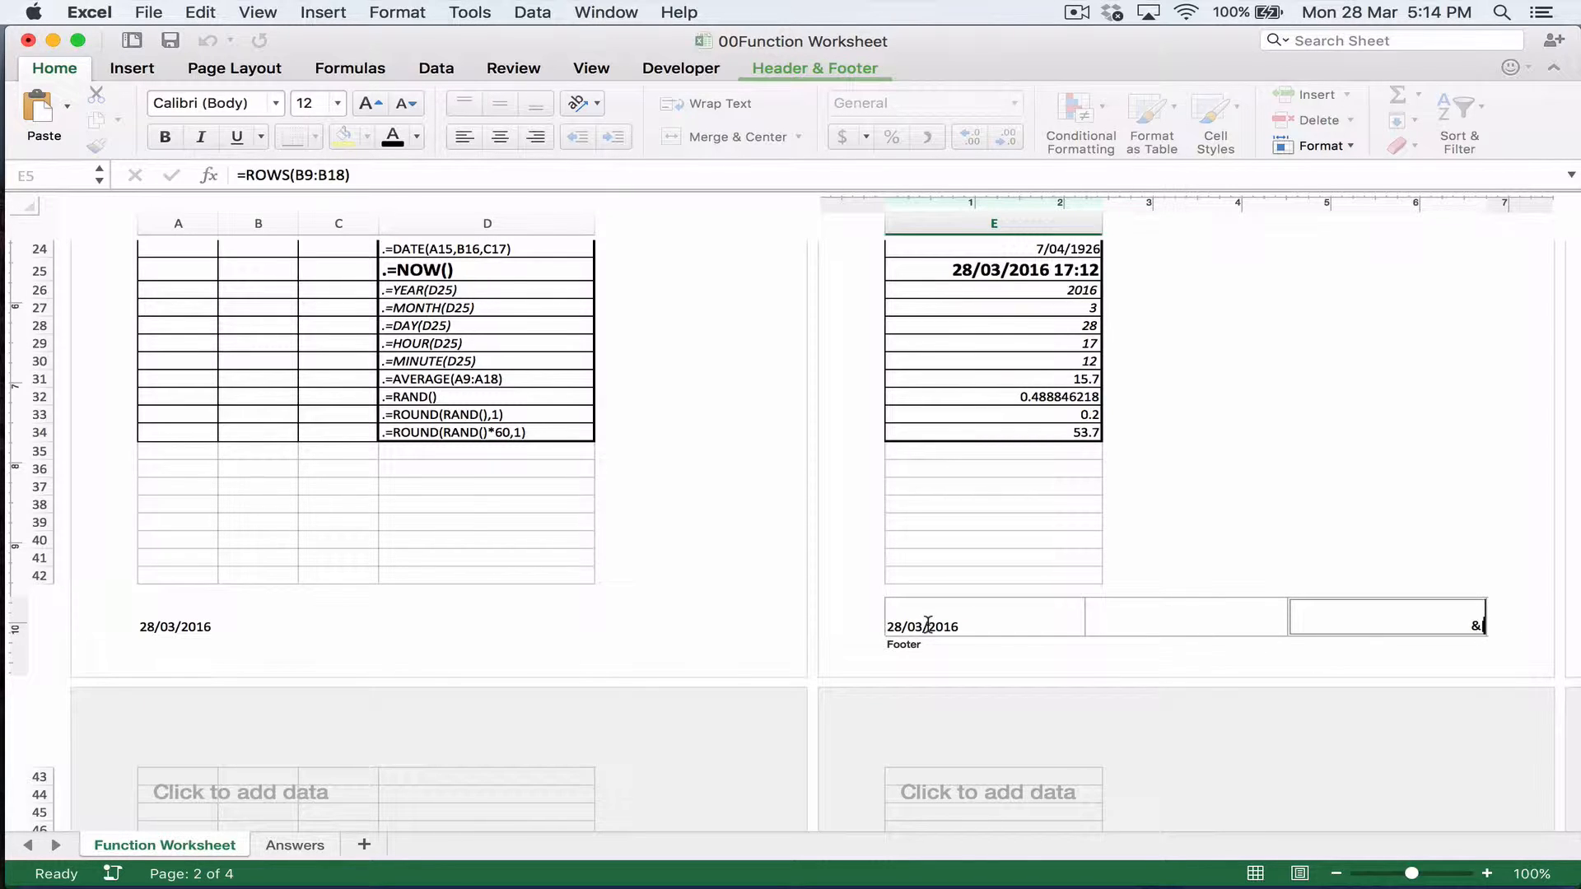
text(&[filename])
key(shift+Tab)
key(Tab)
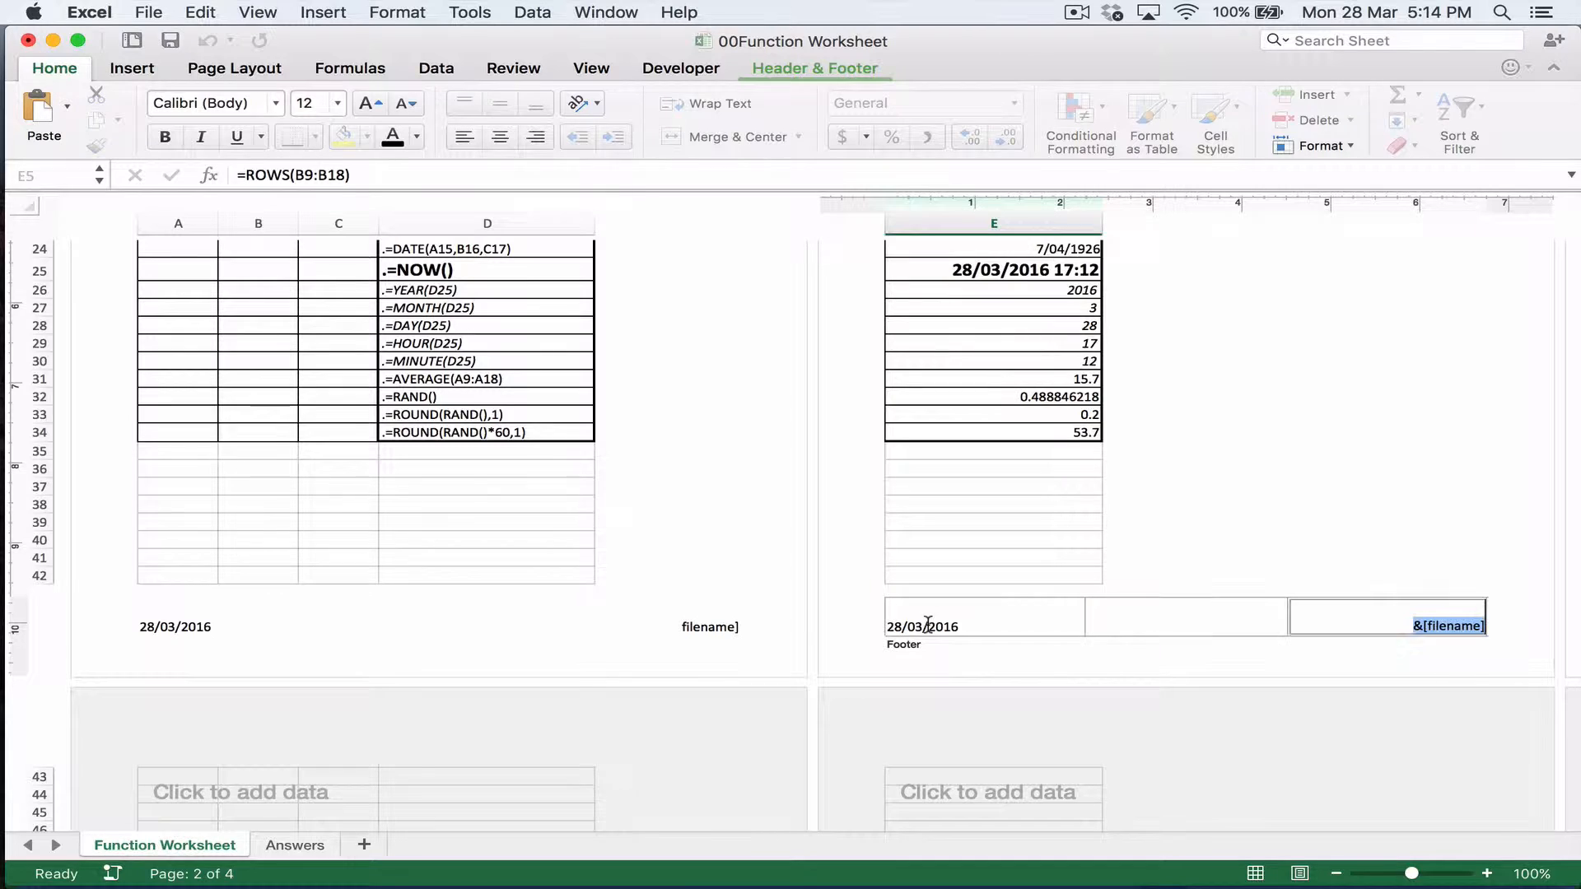
Step: Change the footer's right section code to &[file] and finish editing the footer
key(Right)
key(BackSpace)
key(BackSpace)
key(BackSpace)
key(BackSpace)
key(BackSpace)
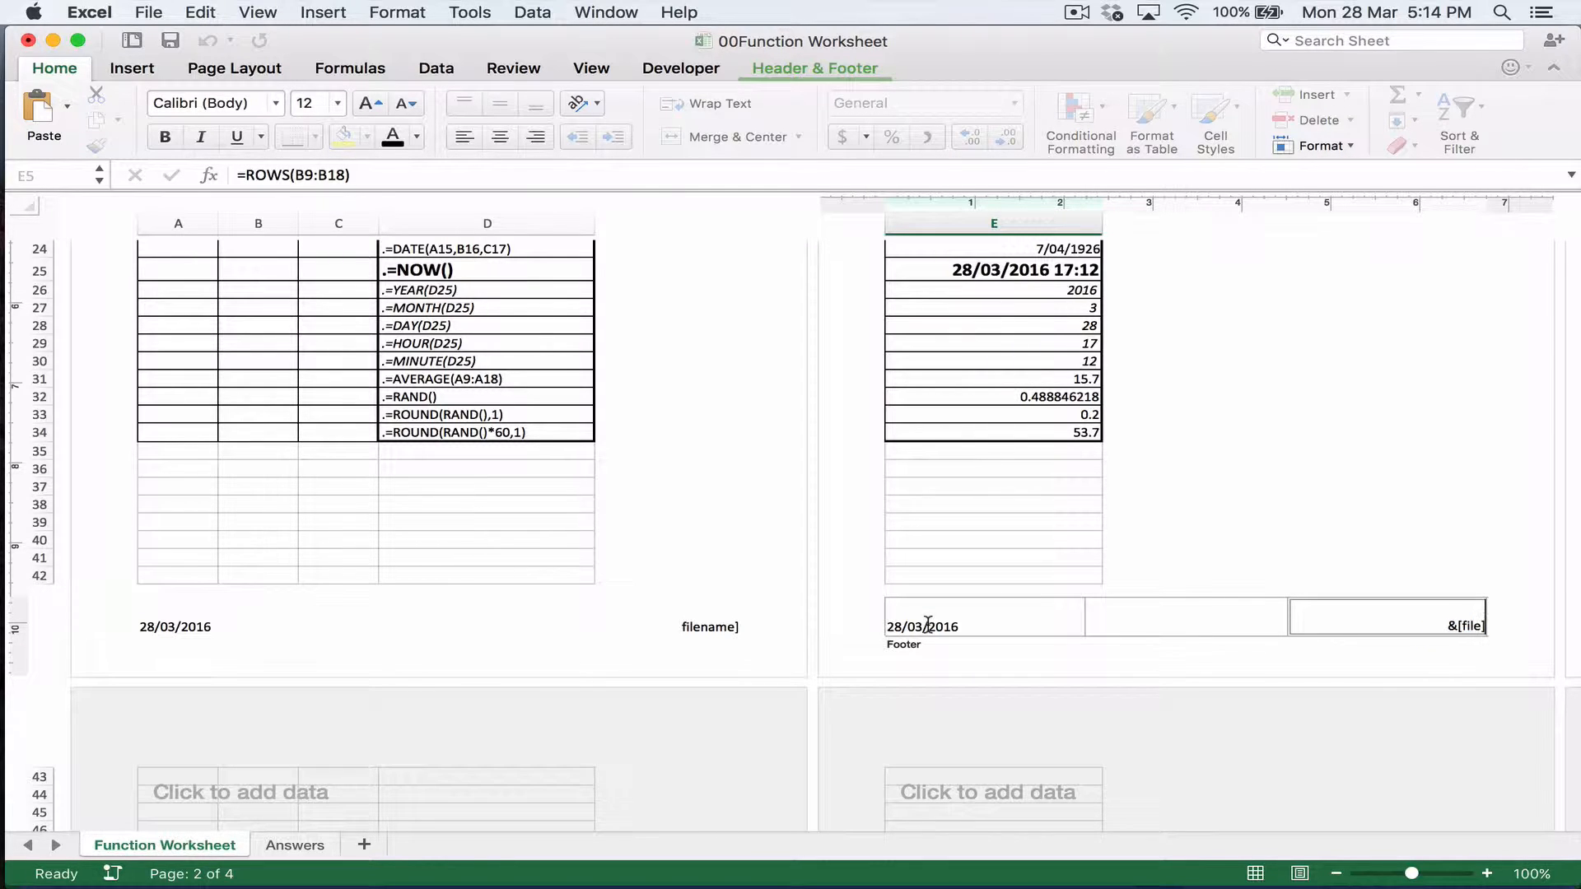
text(])
key(shift+Tab)
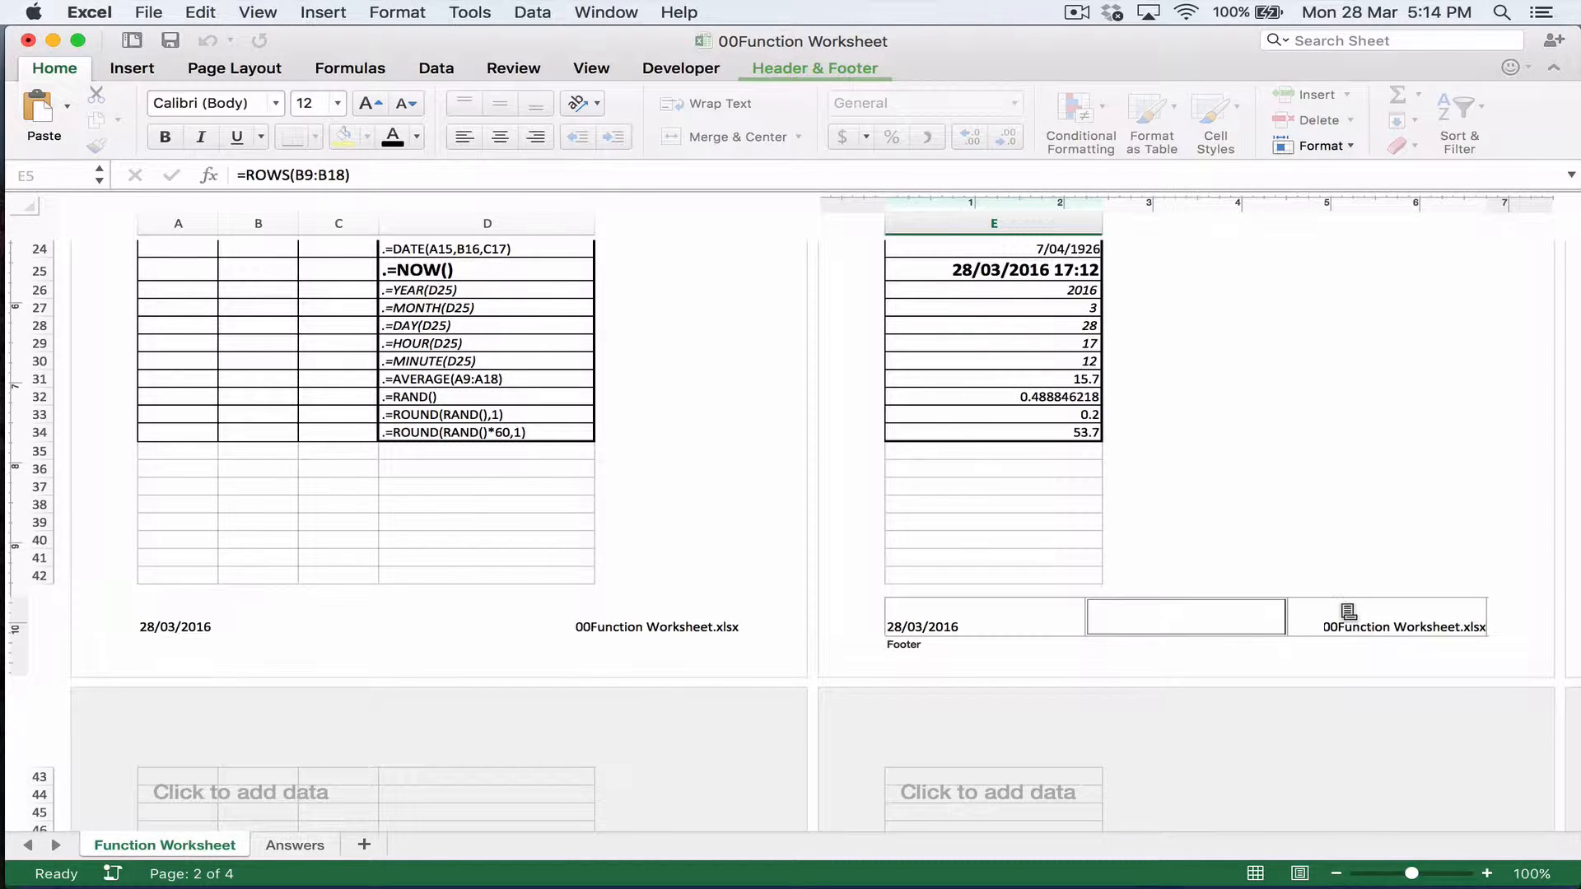
click(1026, 568)
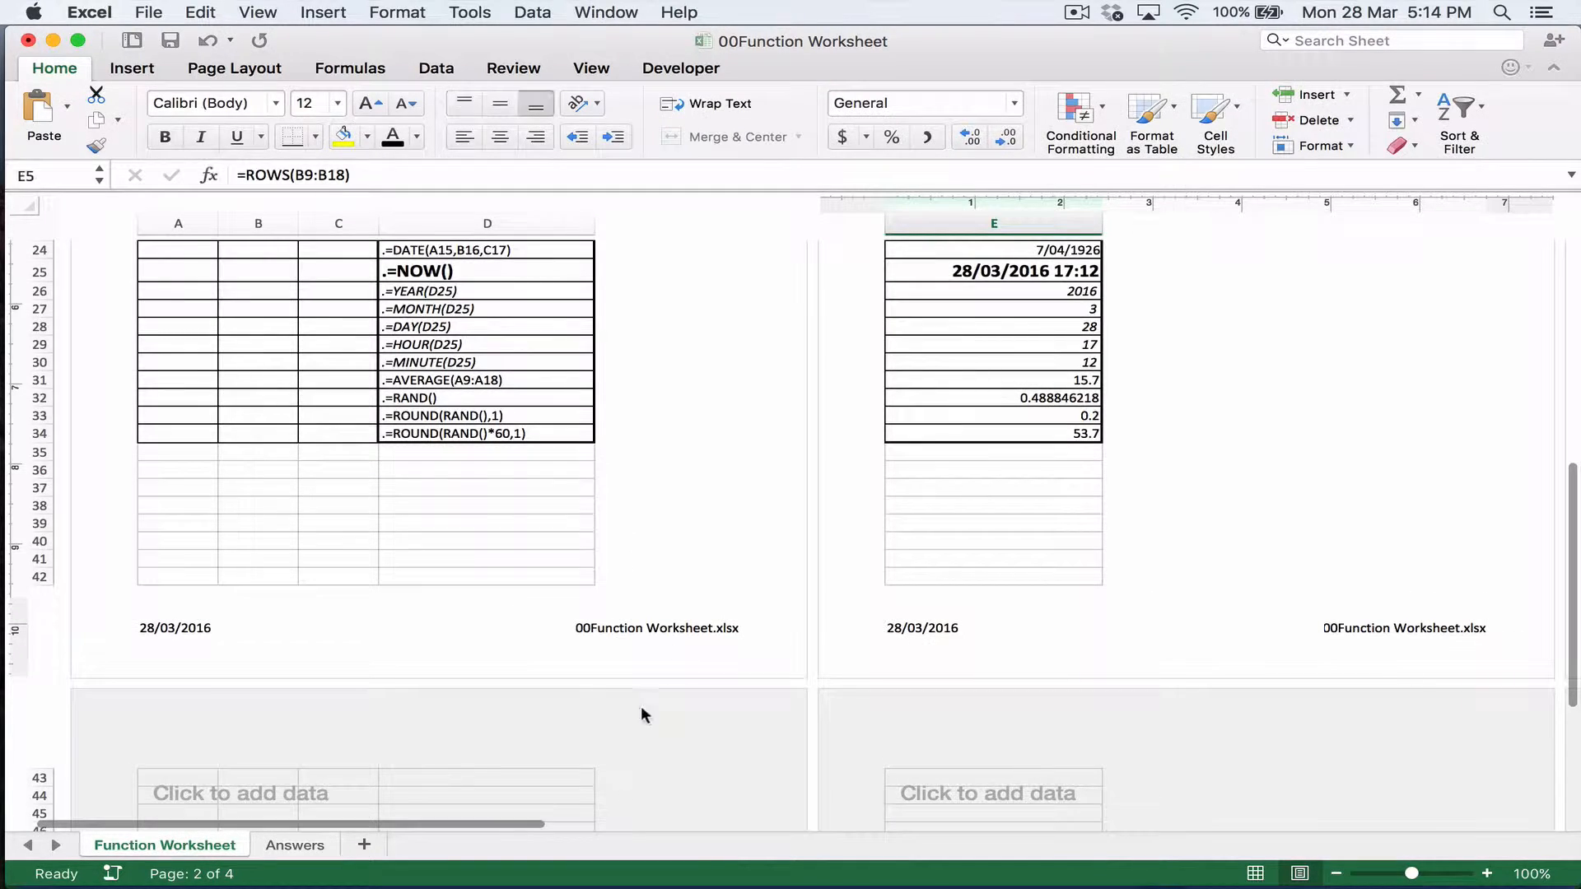
Step: Narrow the workbook window slightly and return the worksheet to Normal view
scroll(635, 421, up, 5)
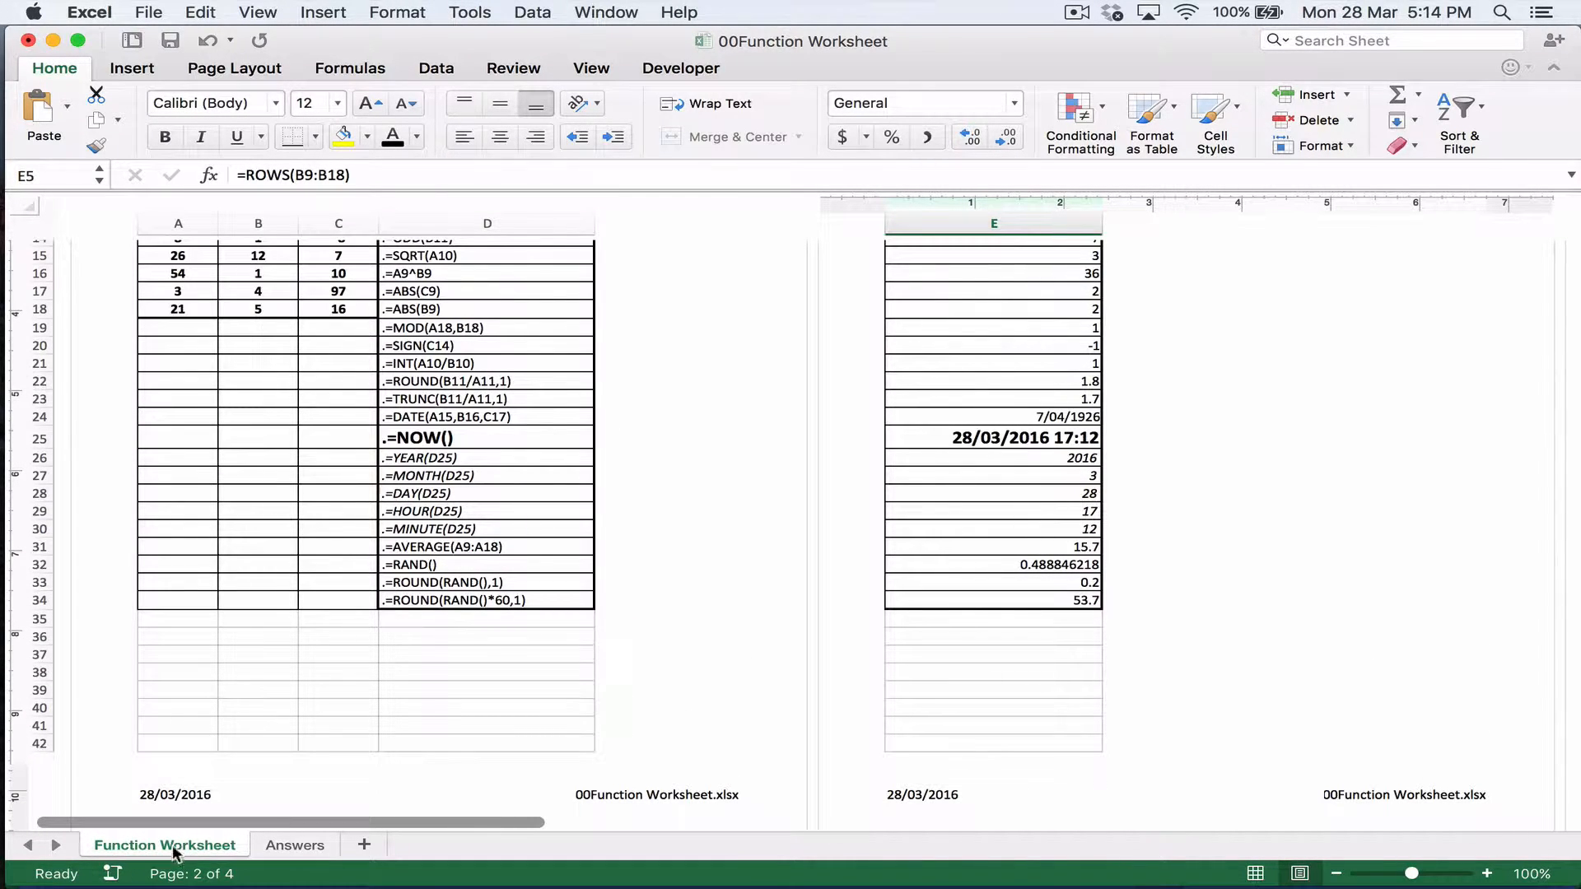
scroll(711, 402, up, 10)
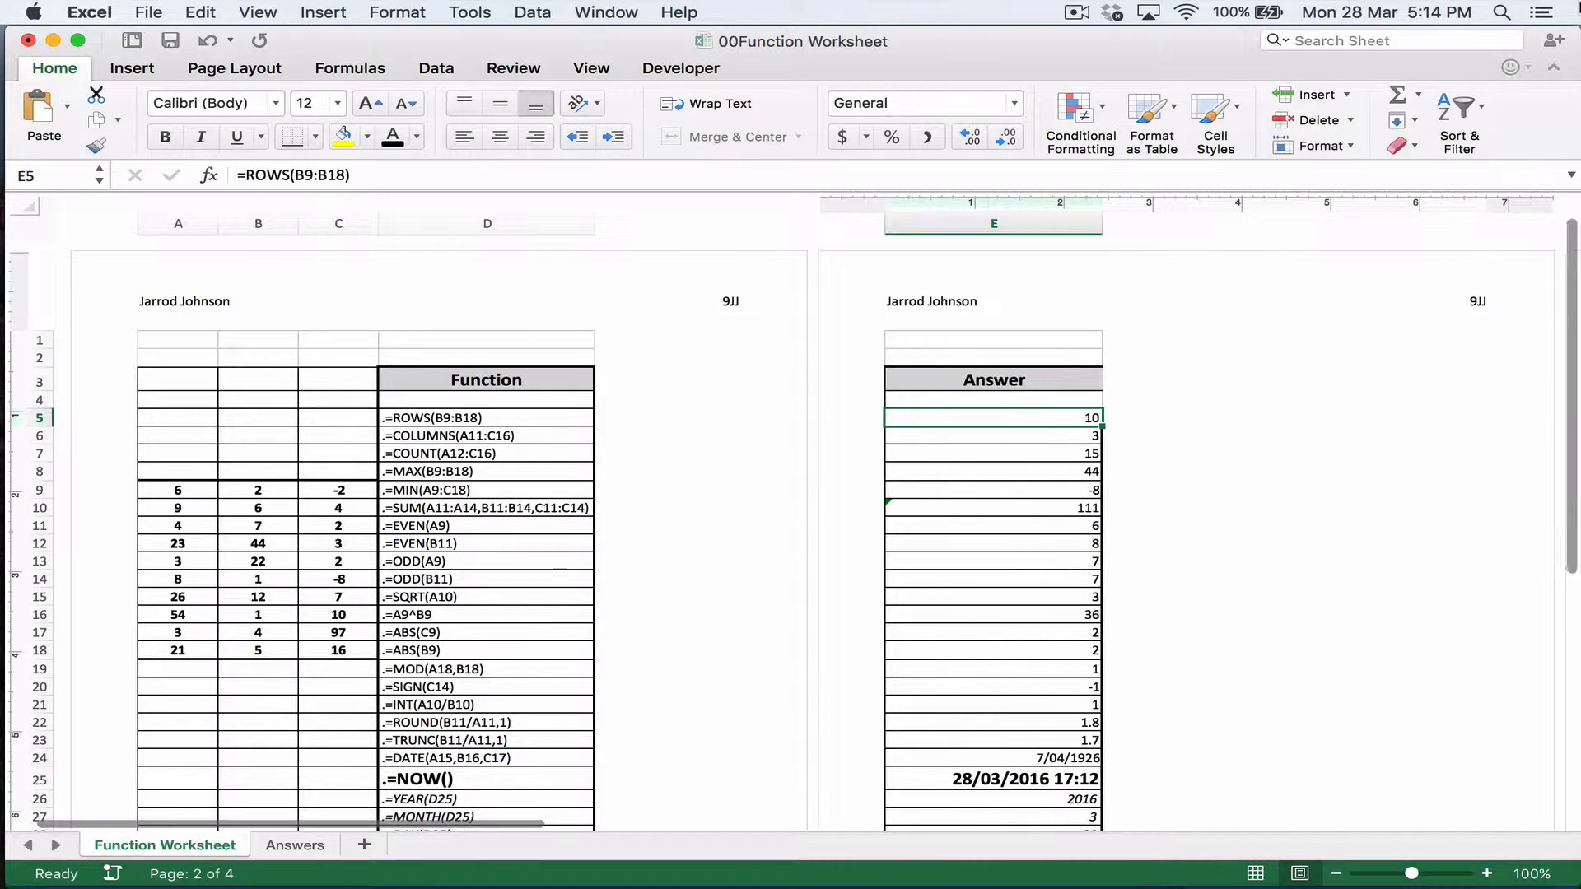
drag(1580, 53, 1548, 54)
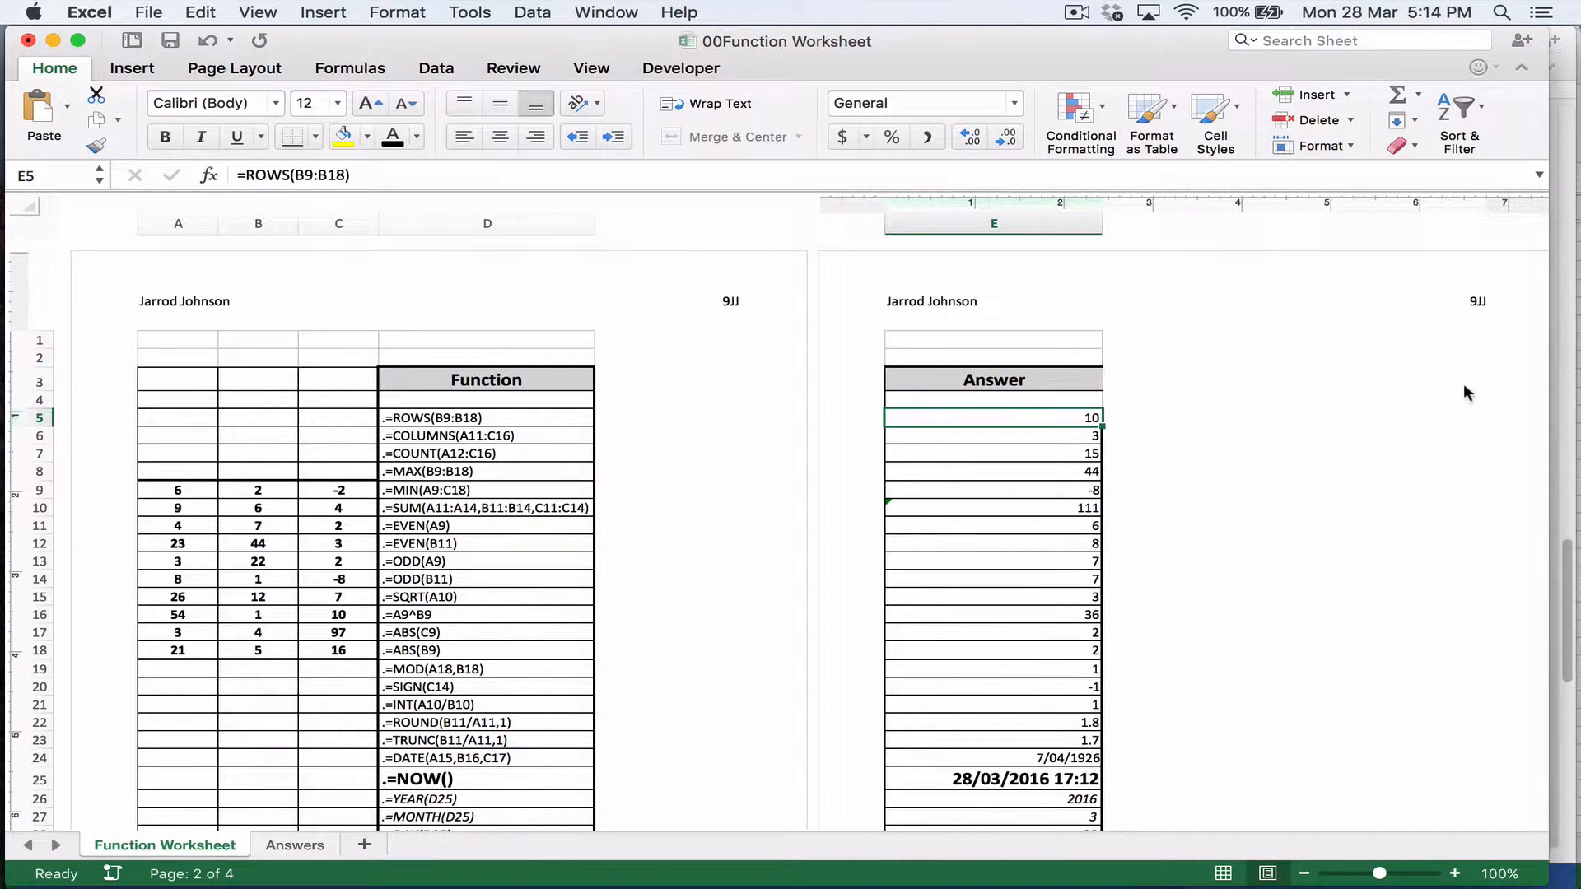
click(1226, 871)
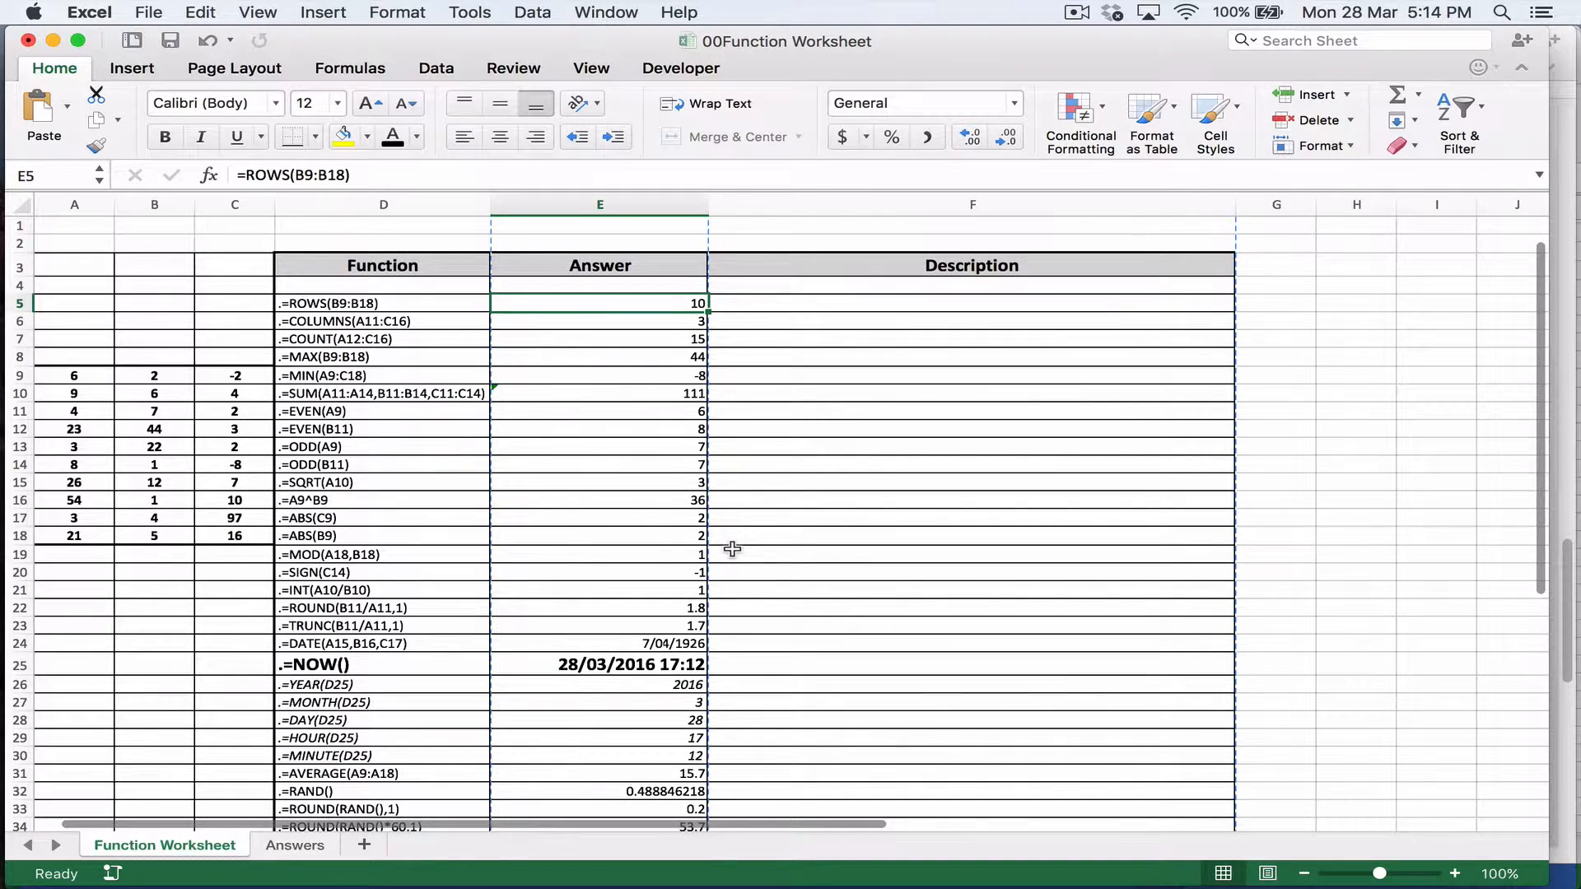
Step: Look over the function list and select the MAX function entry in cell D8
scroll(748, 571, down, 3)
scroll(741, 568, up, 3)
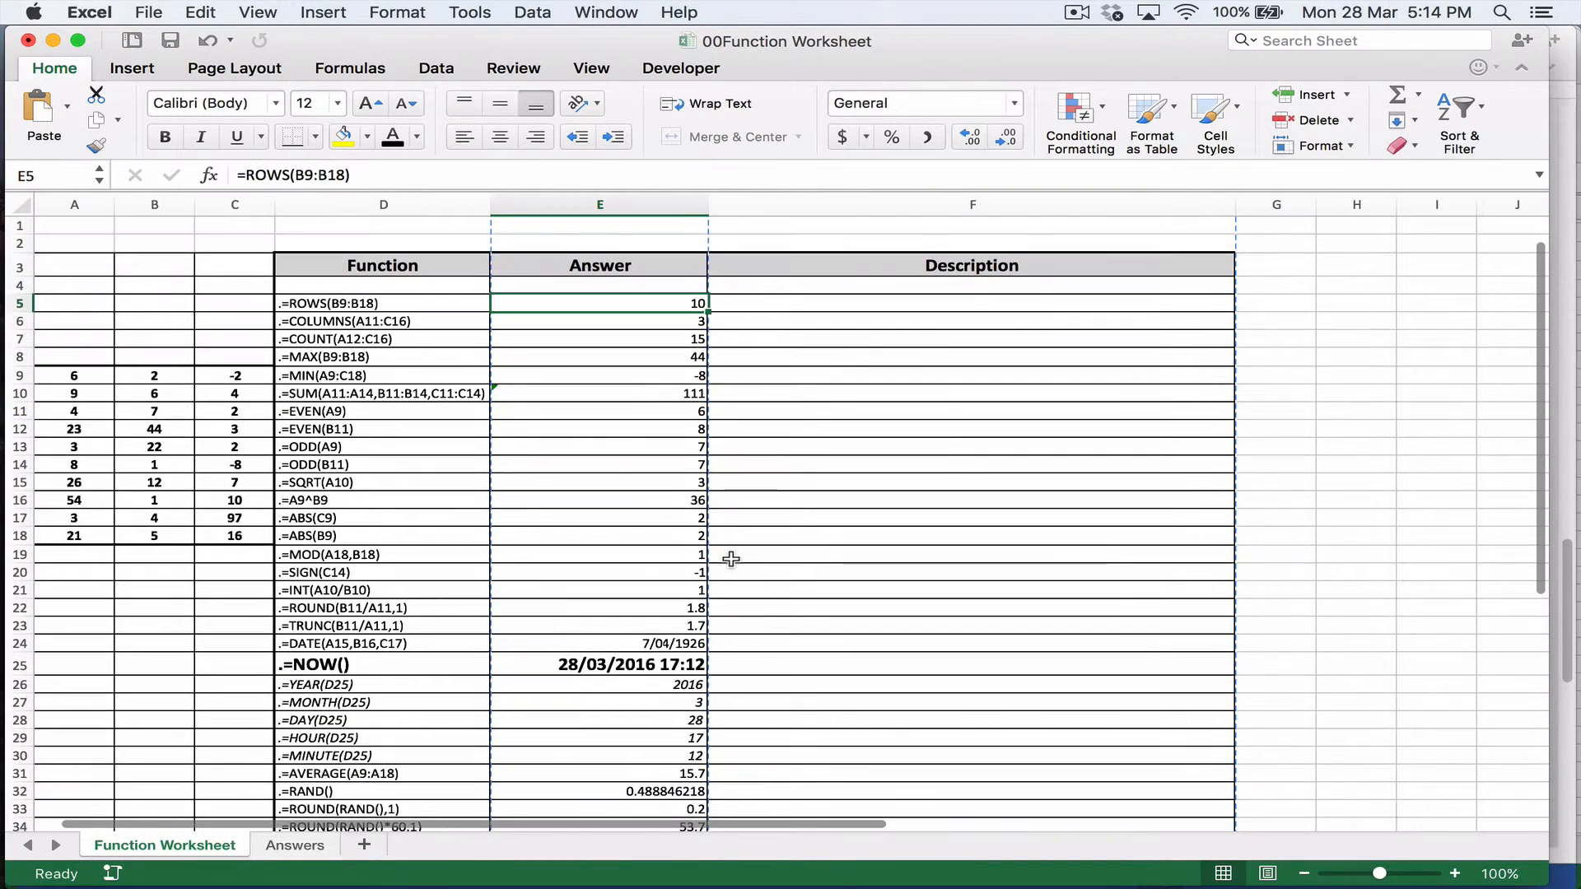
click(329, 357)
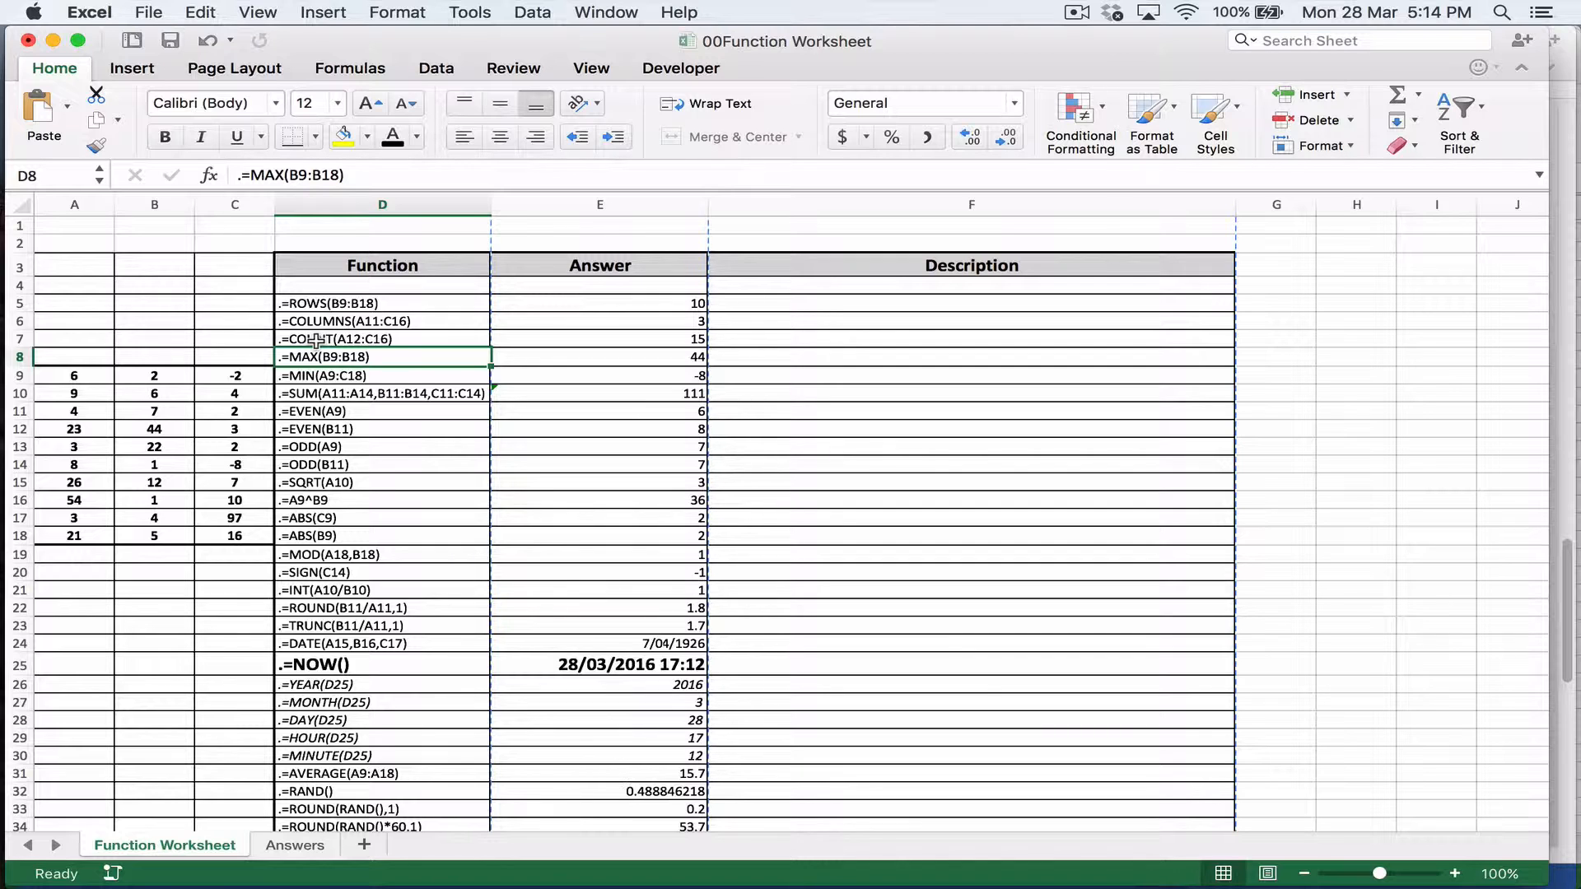
Step: Examine the ROWS function in D5 by highlighting its referenced range B9:B18 in the number table
click(809, 300)
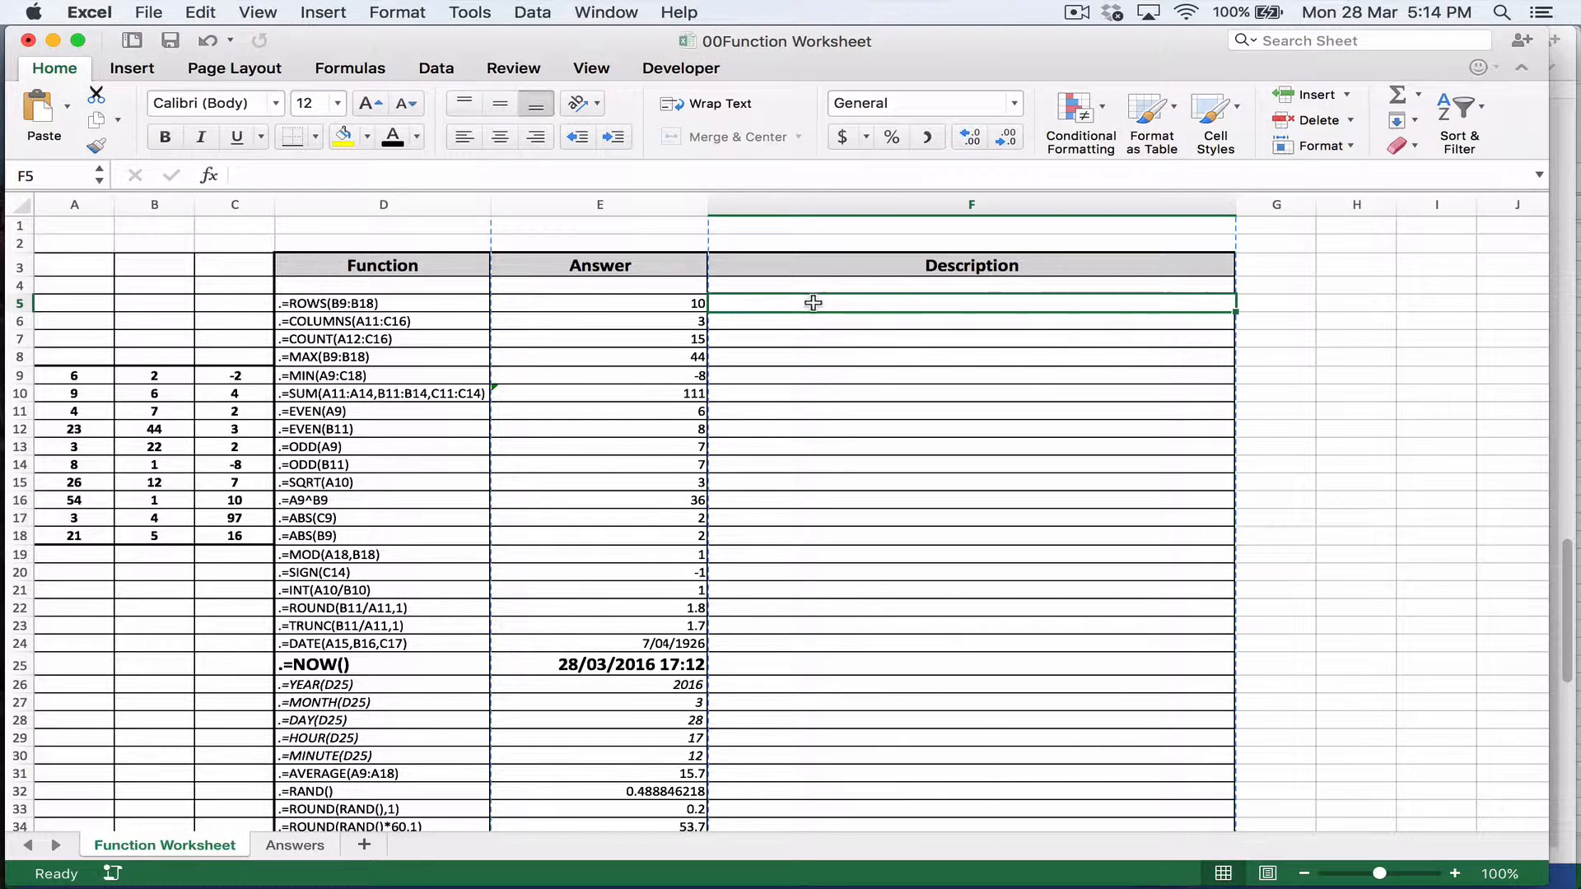
click(418, 307)
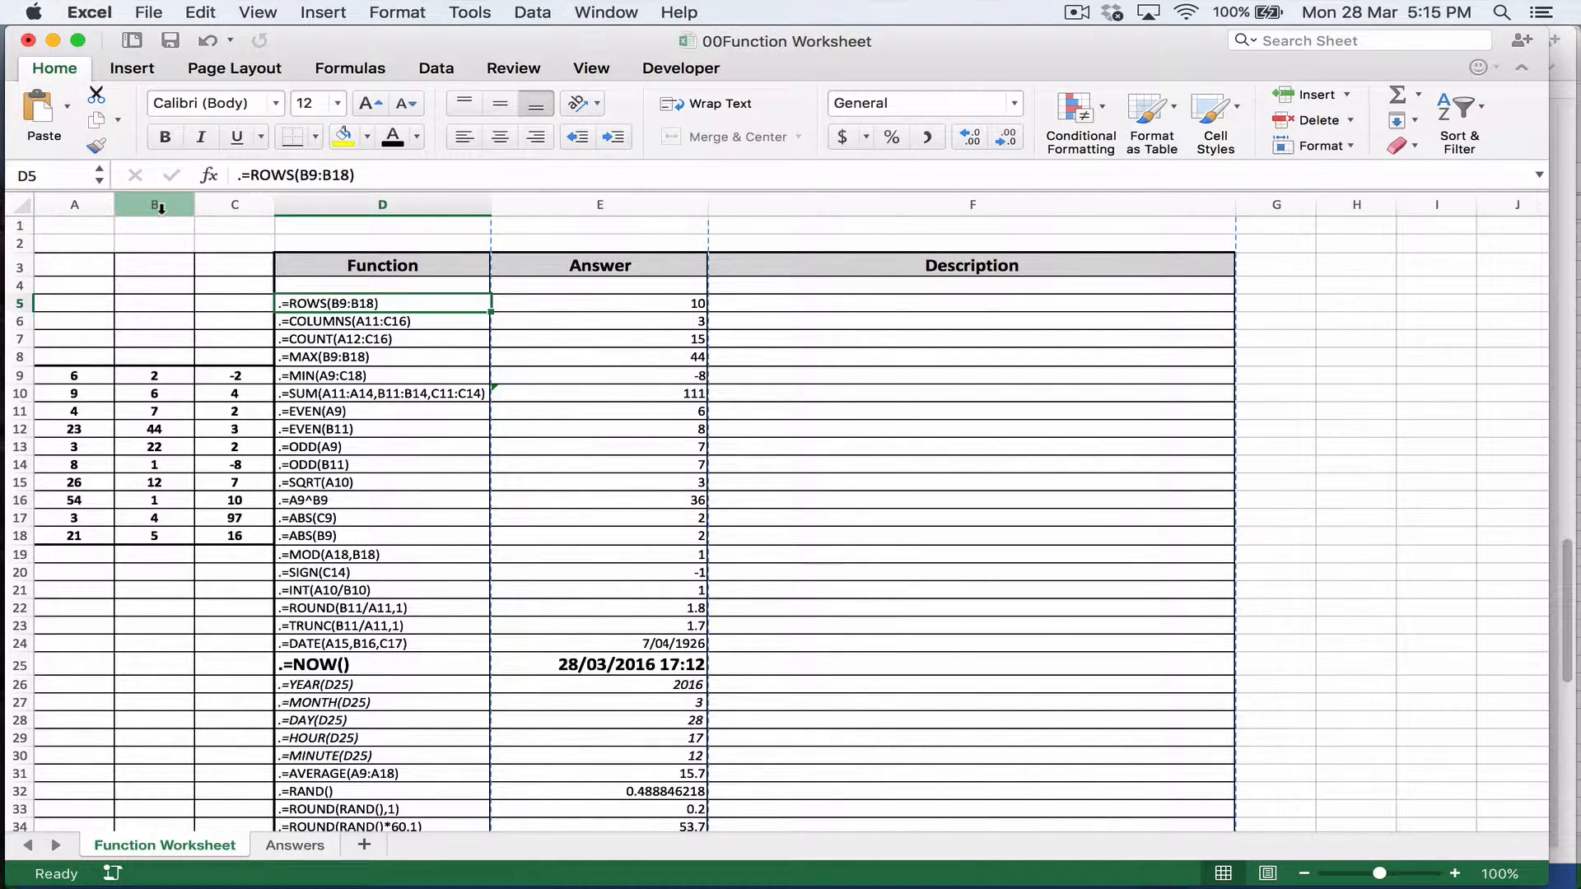
click(160, 374)
drag(160, 377, 155, 535)
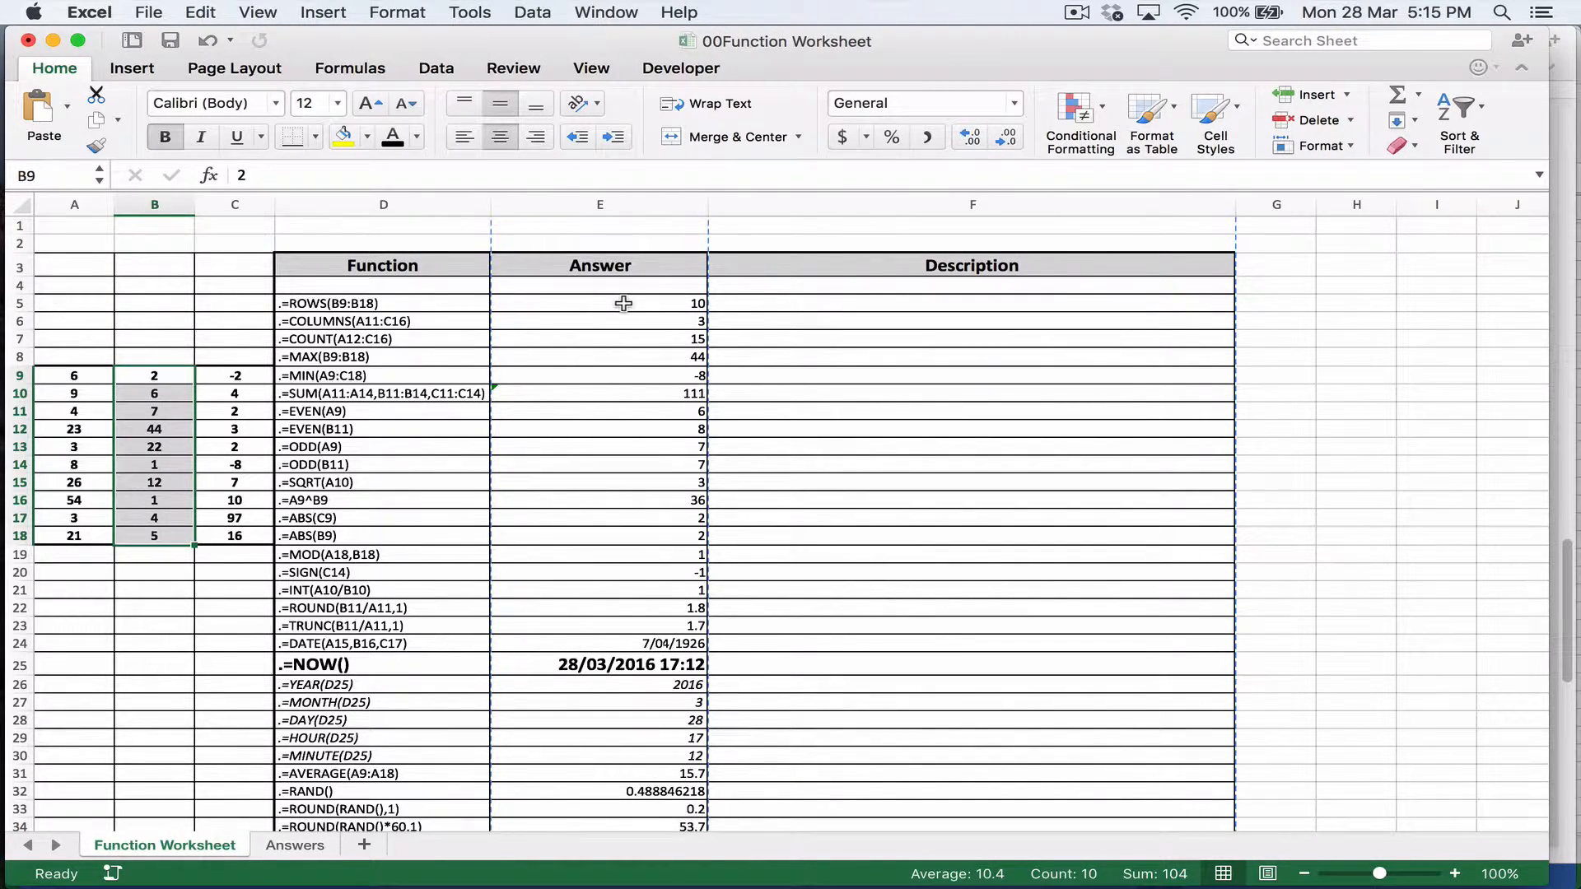
Step: Compare the COLUMNS and COUNT functions with their source data by highlighting A11:C16 and A12:C16 respectively
click(409, 314)
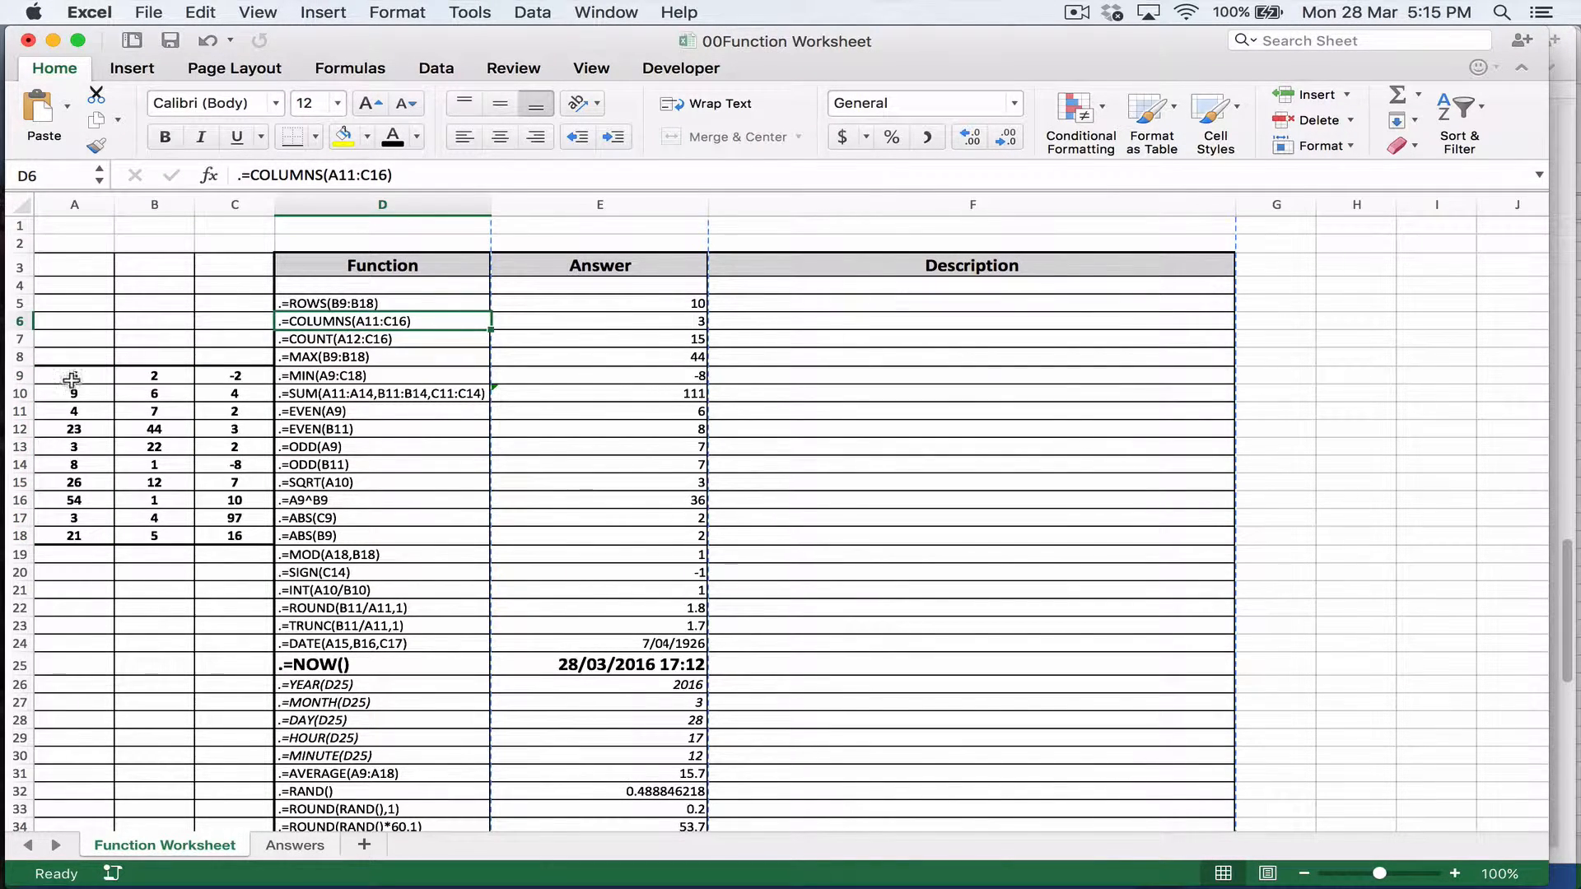
click(65, 413)
drag(64, 412, 210, 499)
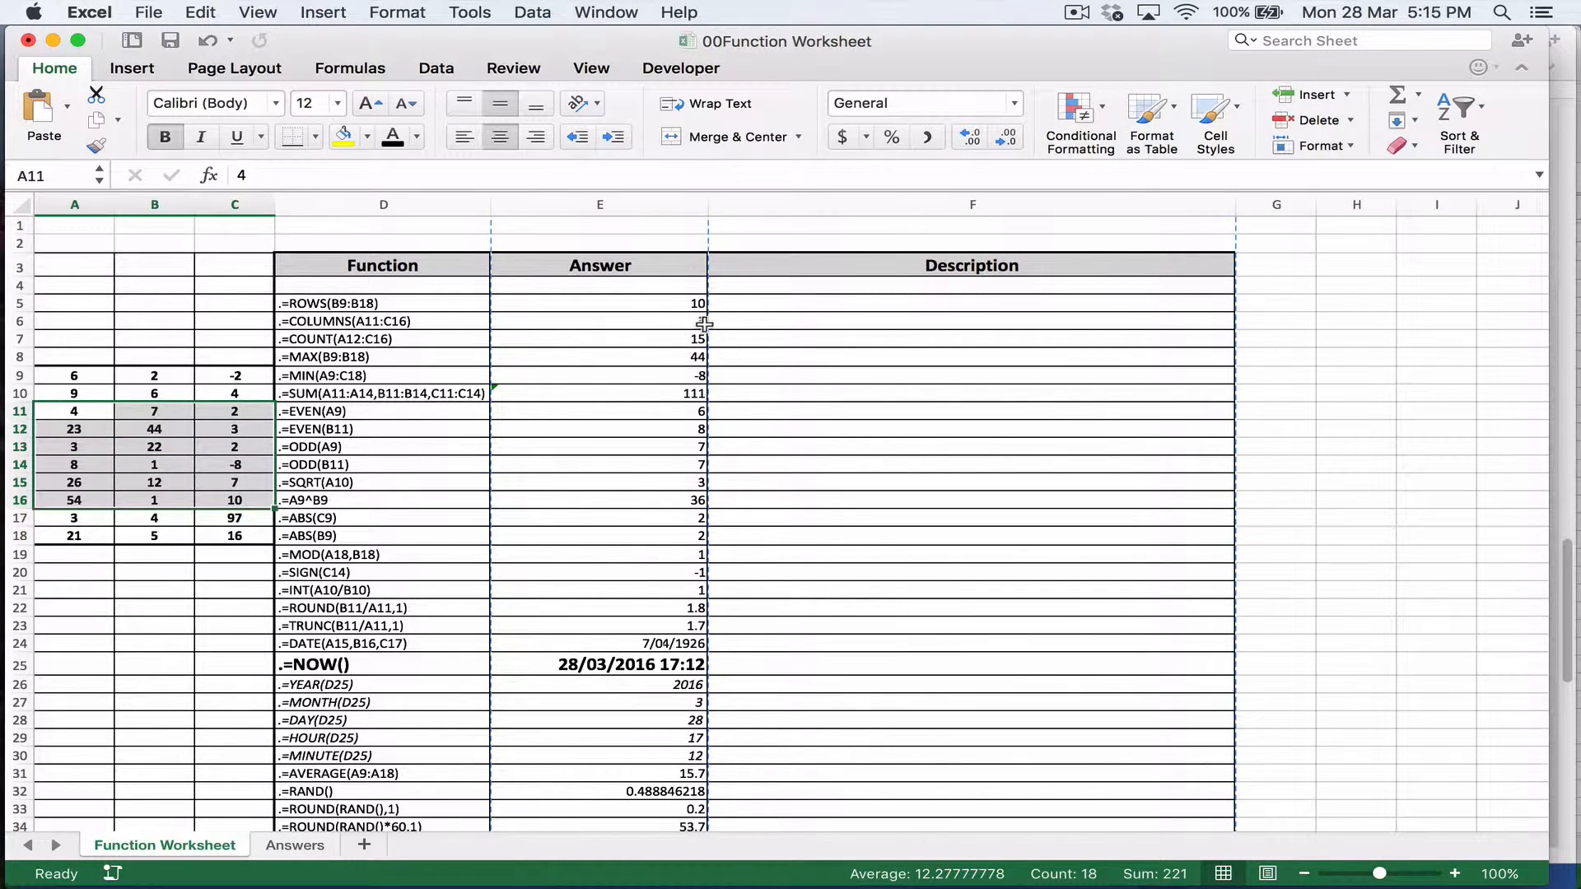
click(407, 338)
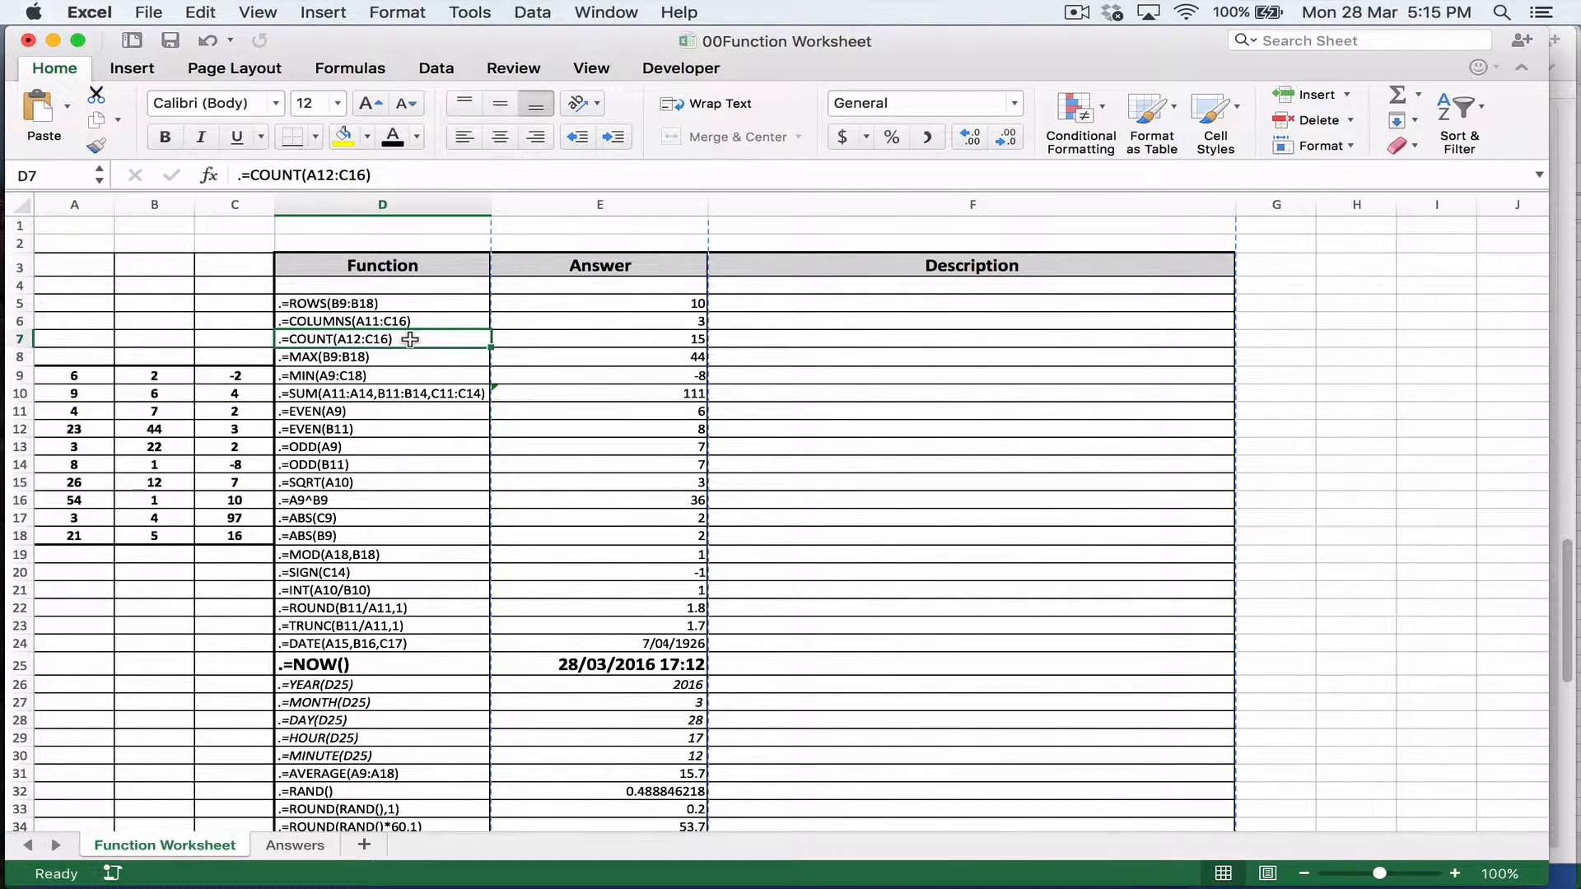
drag(92, 430, 221, 494)
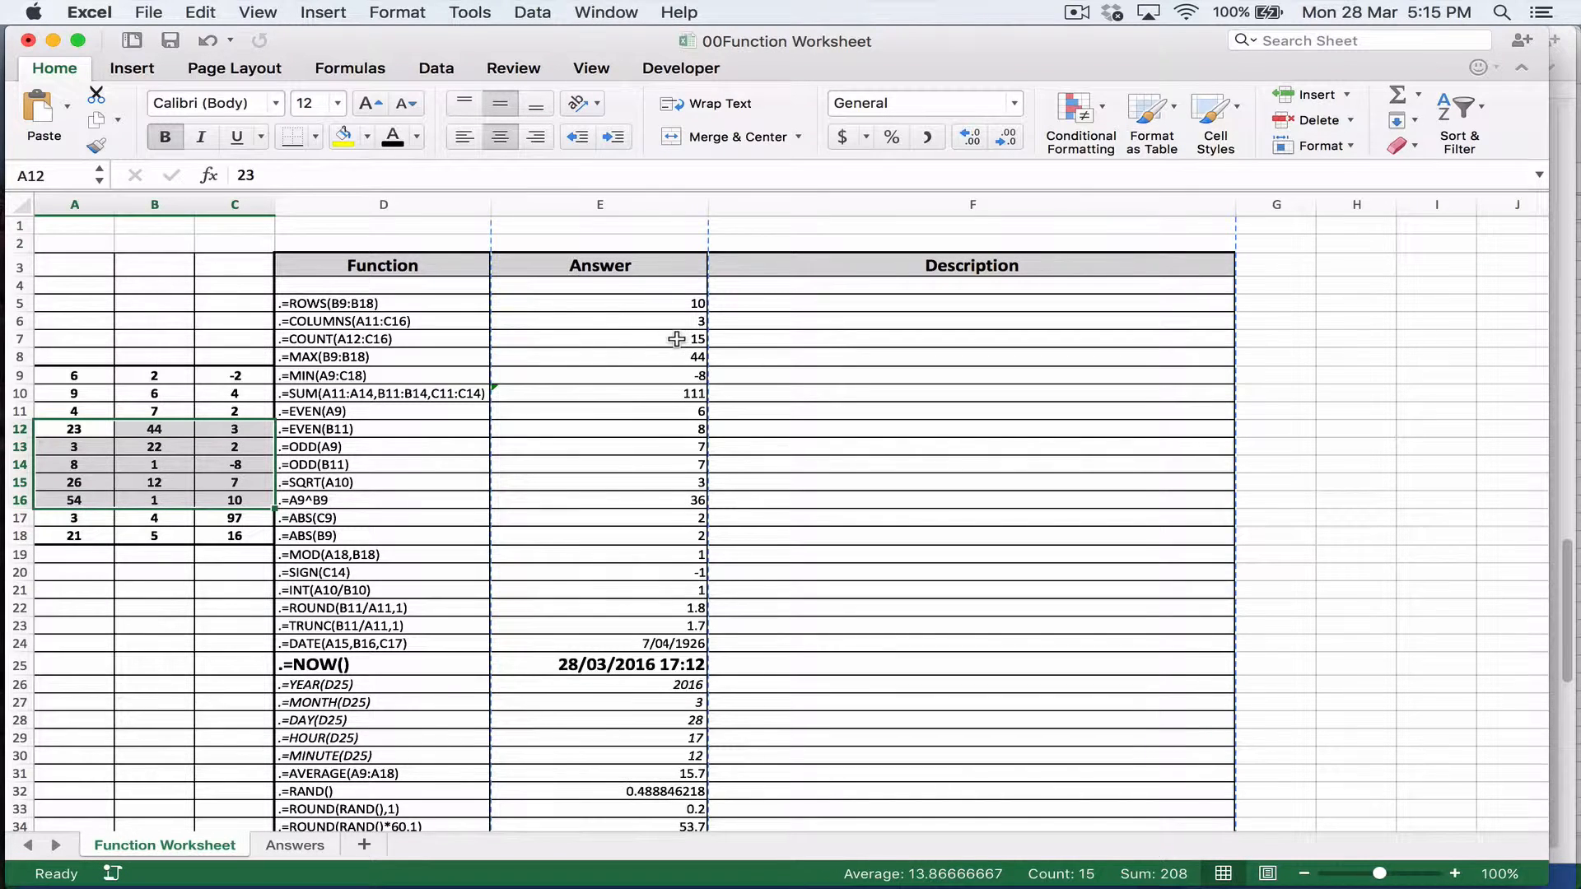
Step: Trace the MAX and SUM functions to their source numbers by highlighting B9:B18 and the block A11:C14
click(336, 359)
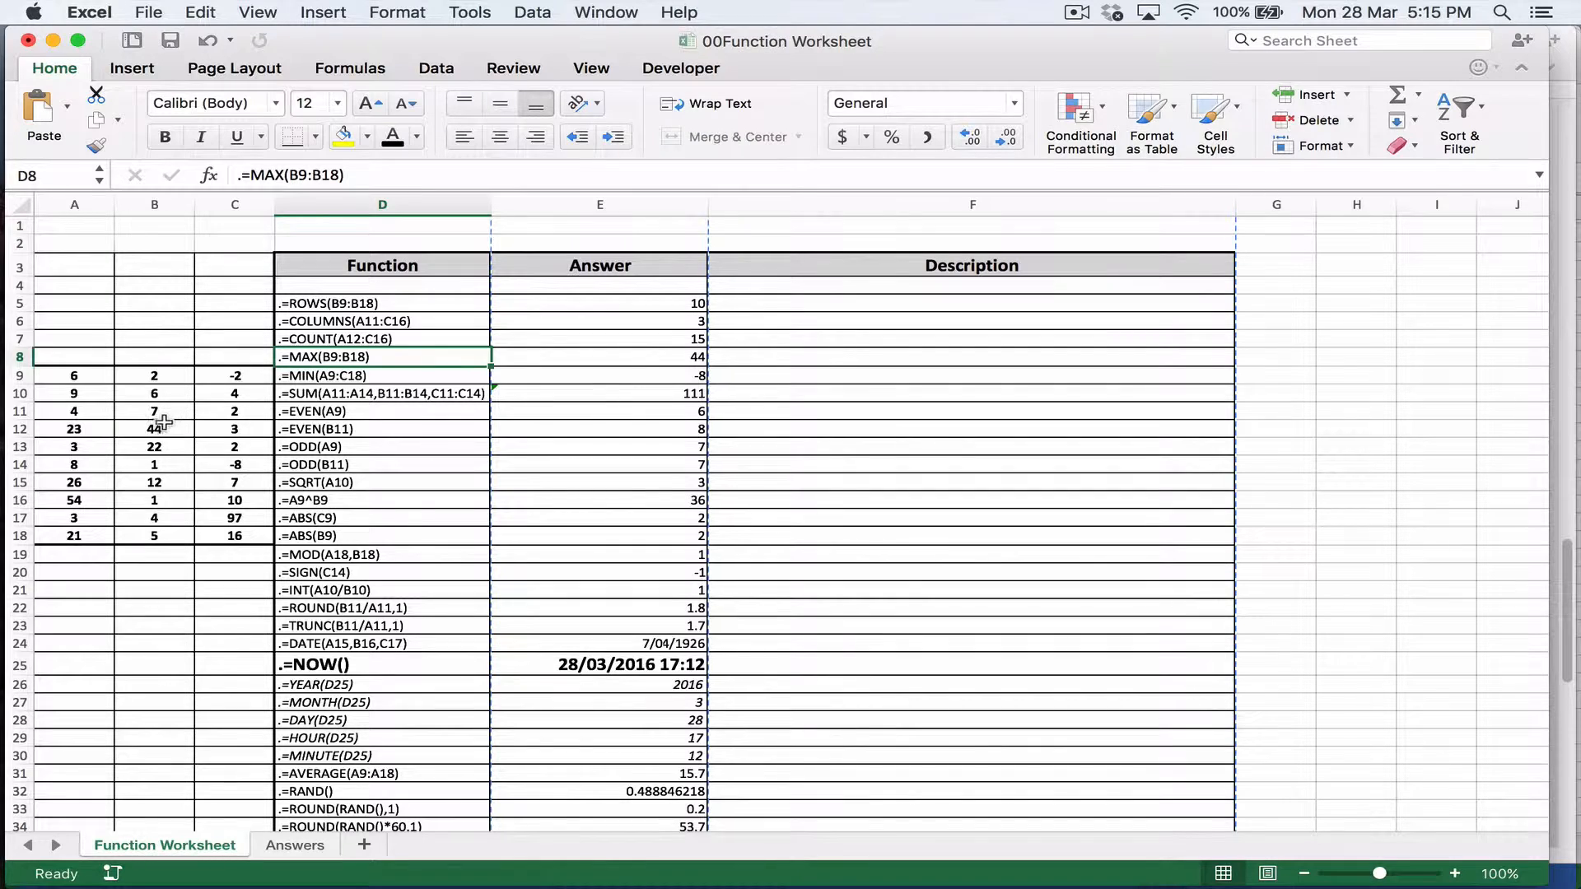
drag(154, 376, 151, 534)
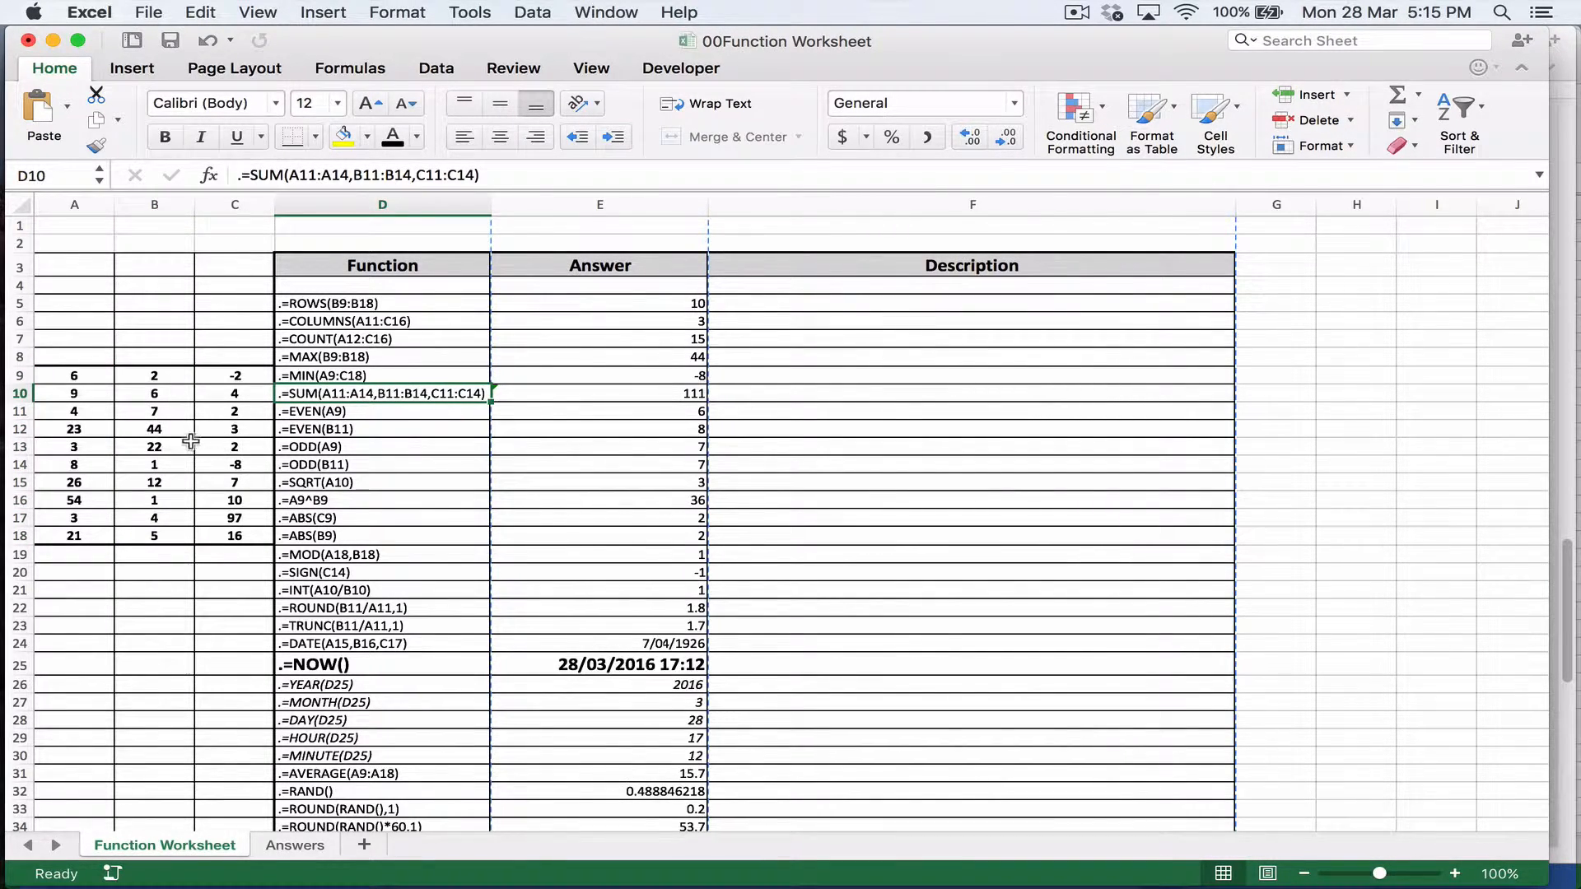
drag(87, 411, 255, 464)
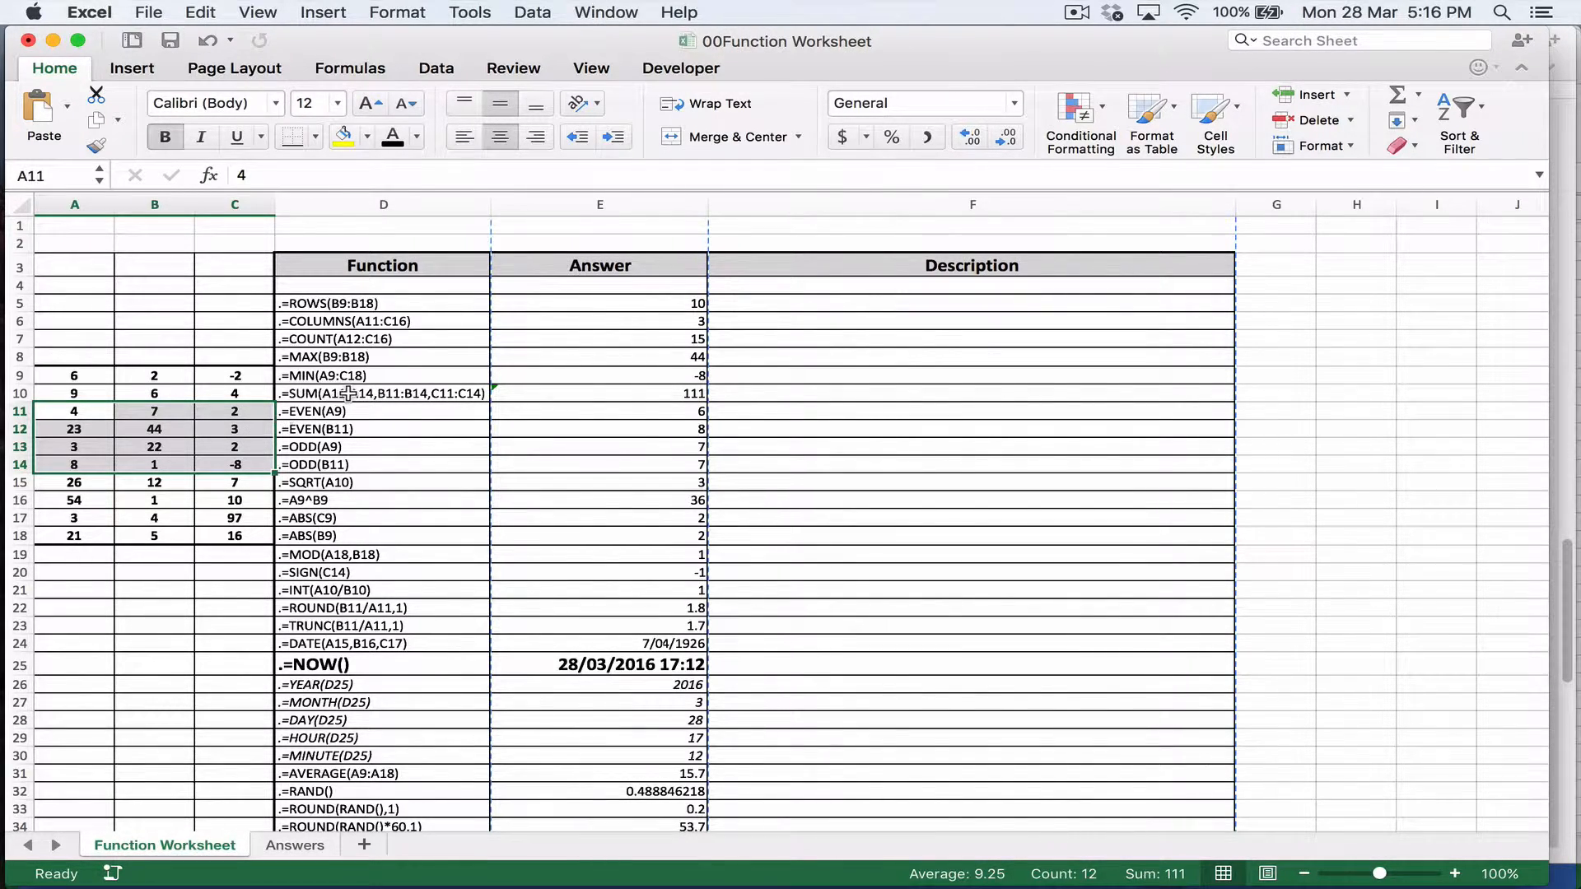
Step: Examine both EVEN functions against their source cells A9 and B11, and inspect the answer for EVEN(B11)
click(382, 413)
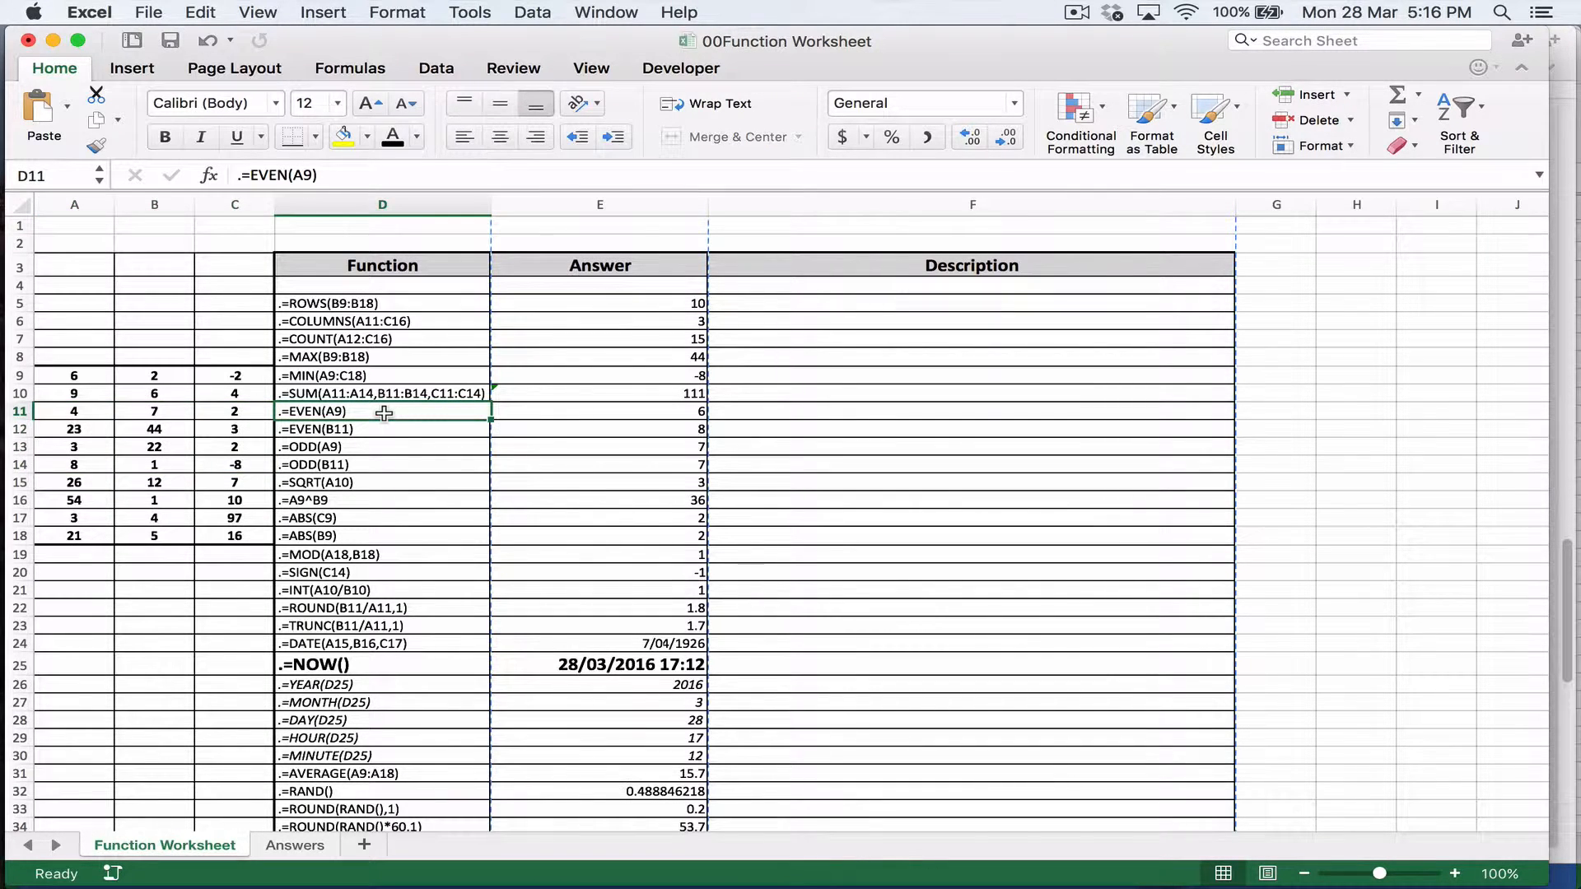
click(74, 375)
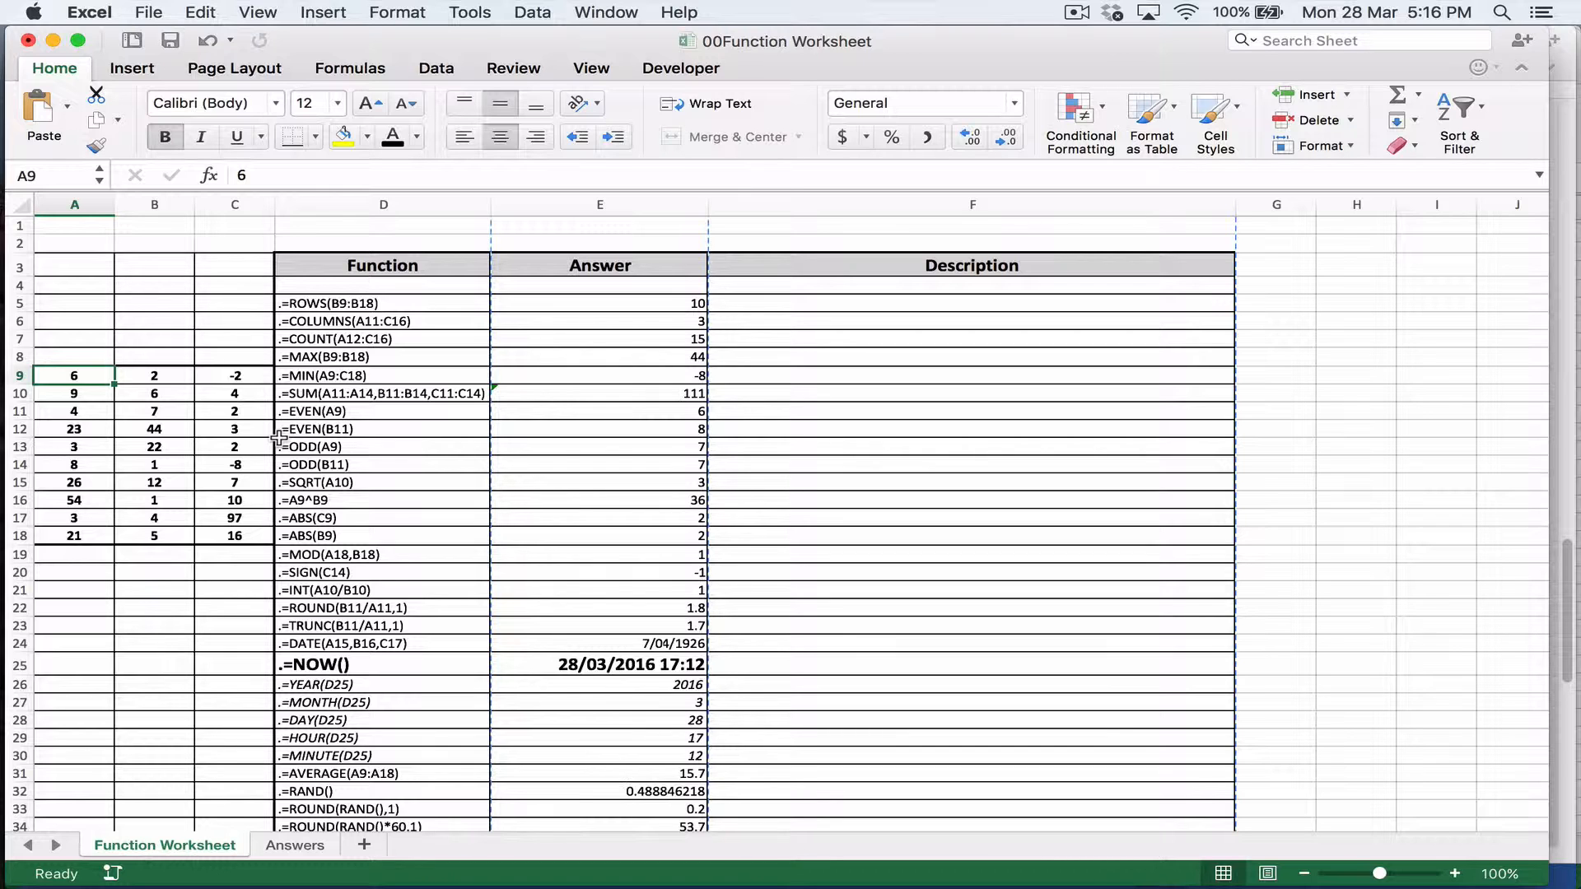
click(362, 397)
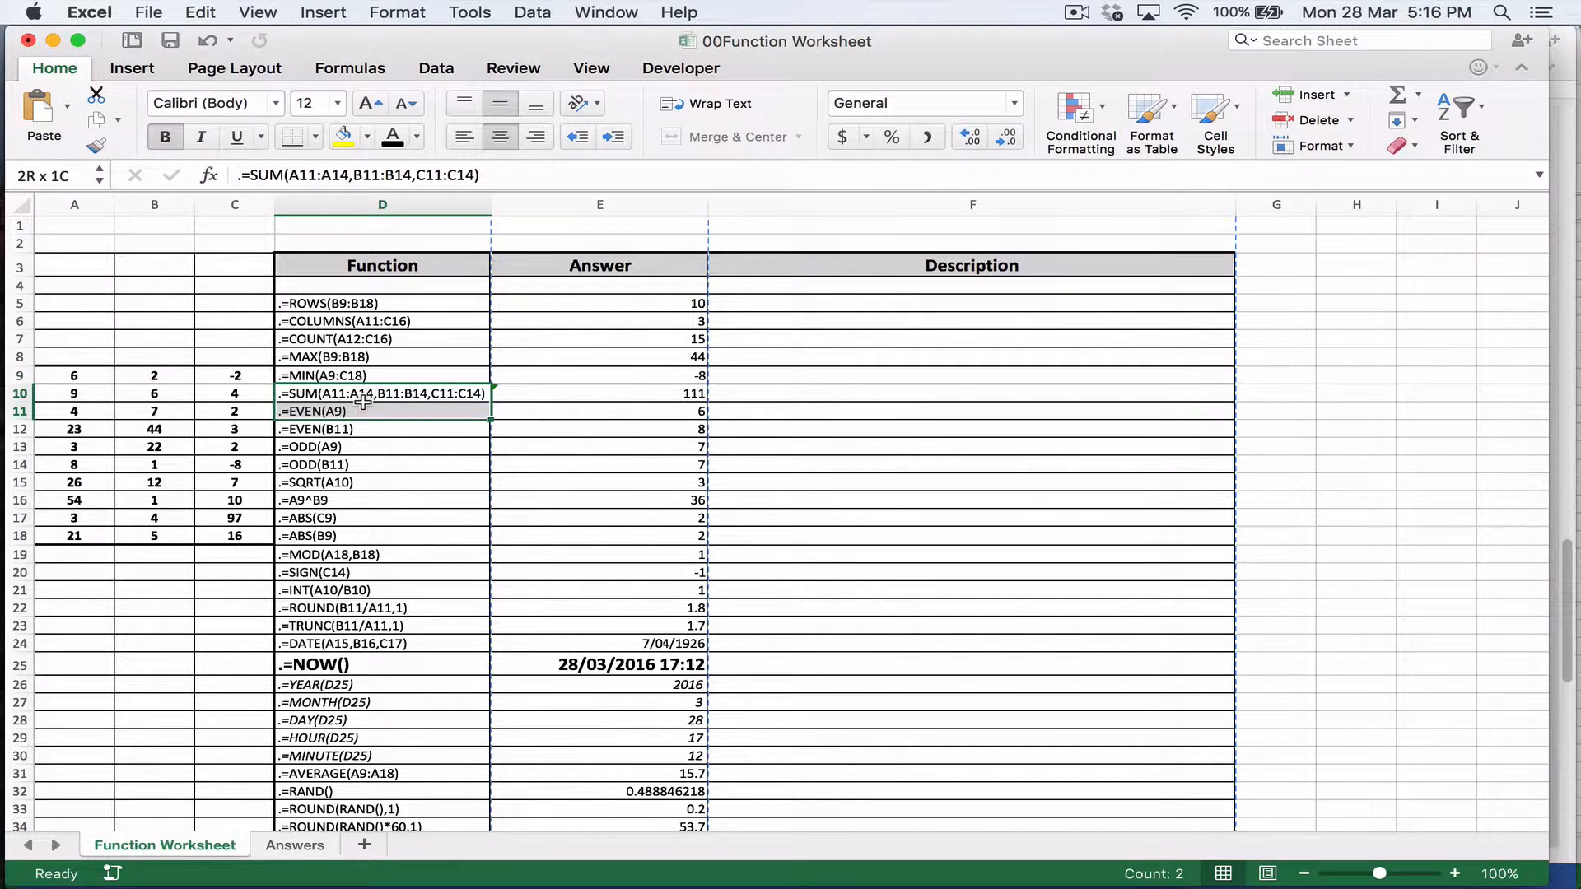
click(350, 412)
click(102, 376)
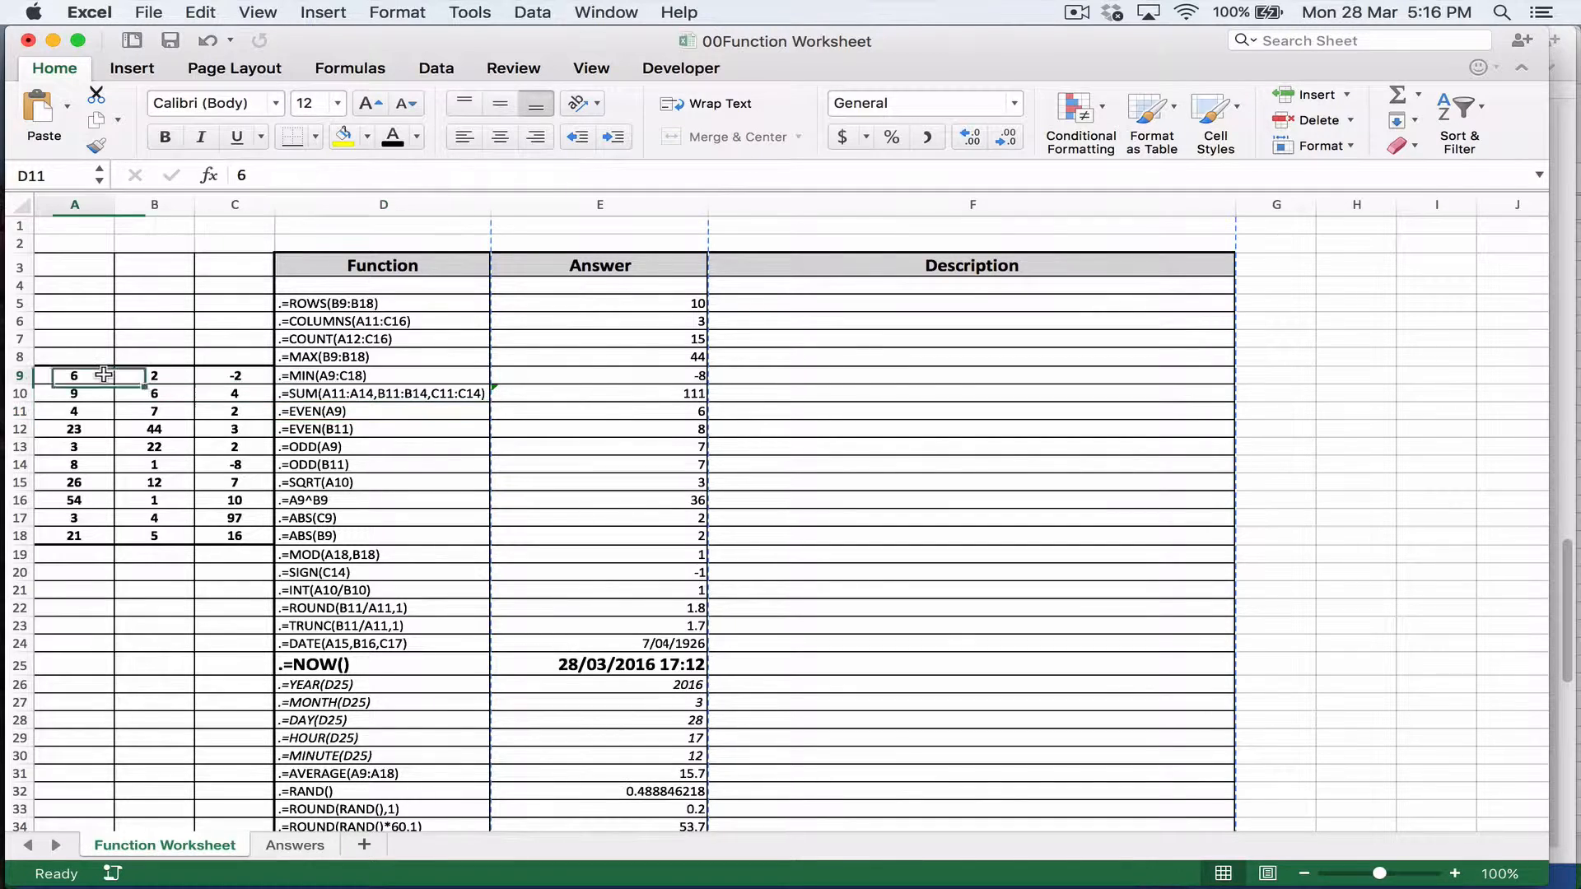
click(367, 429)
click(162, 412)
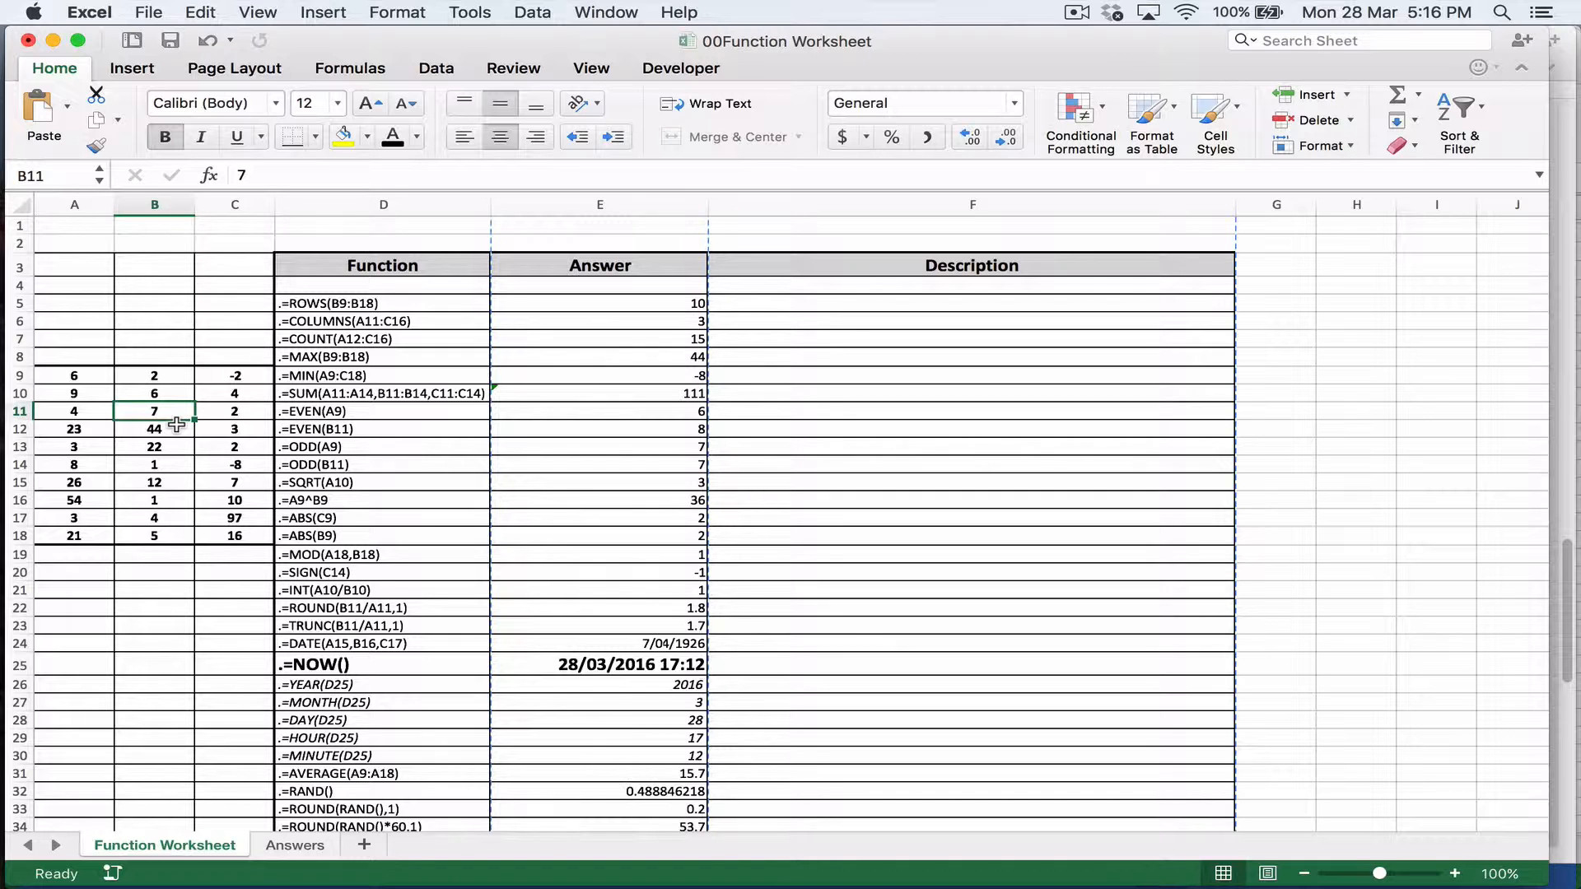
click(590, 424)
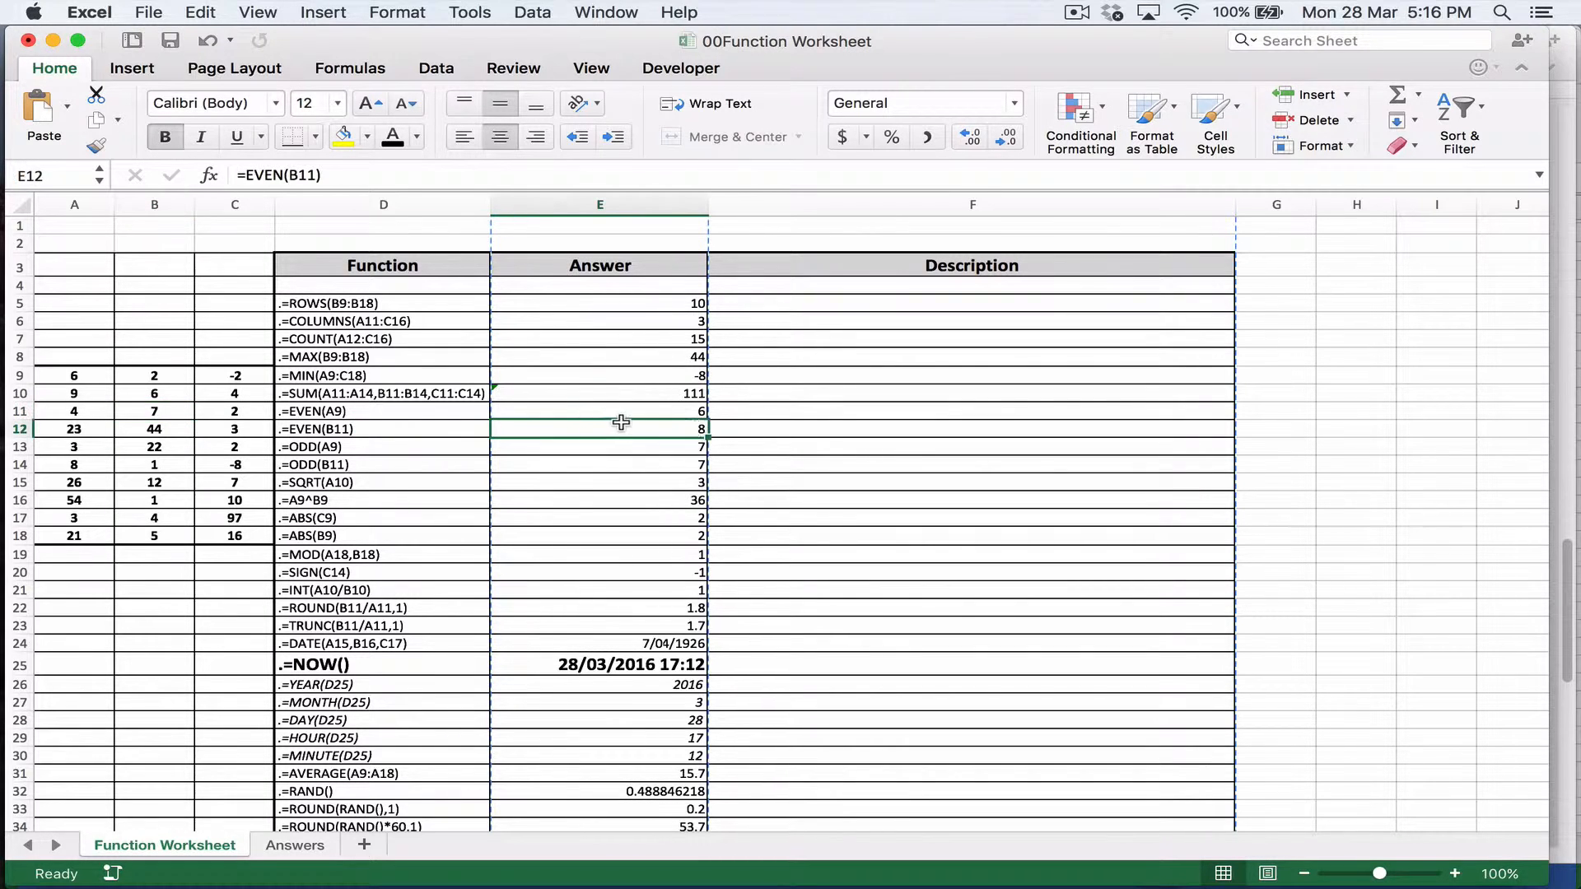
Step: Examine both ODD functions by checking source cells A9 and B11 against their entries in the Answer column
click(383, 447)
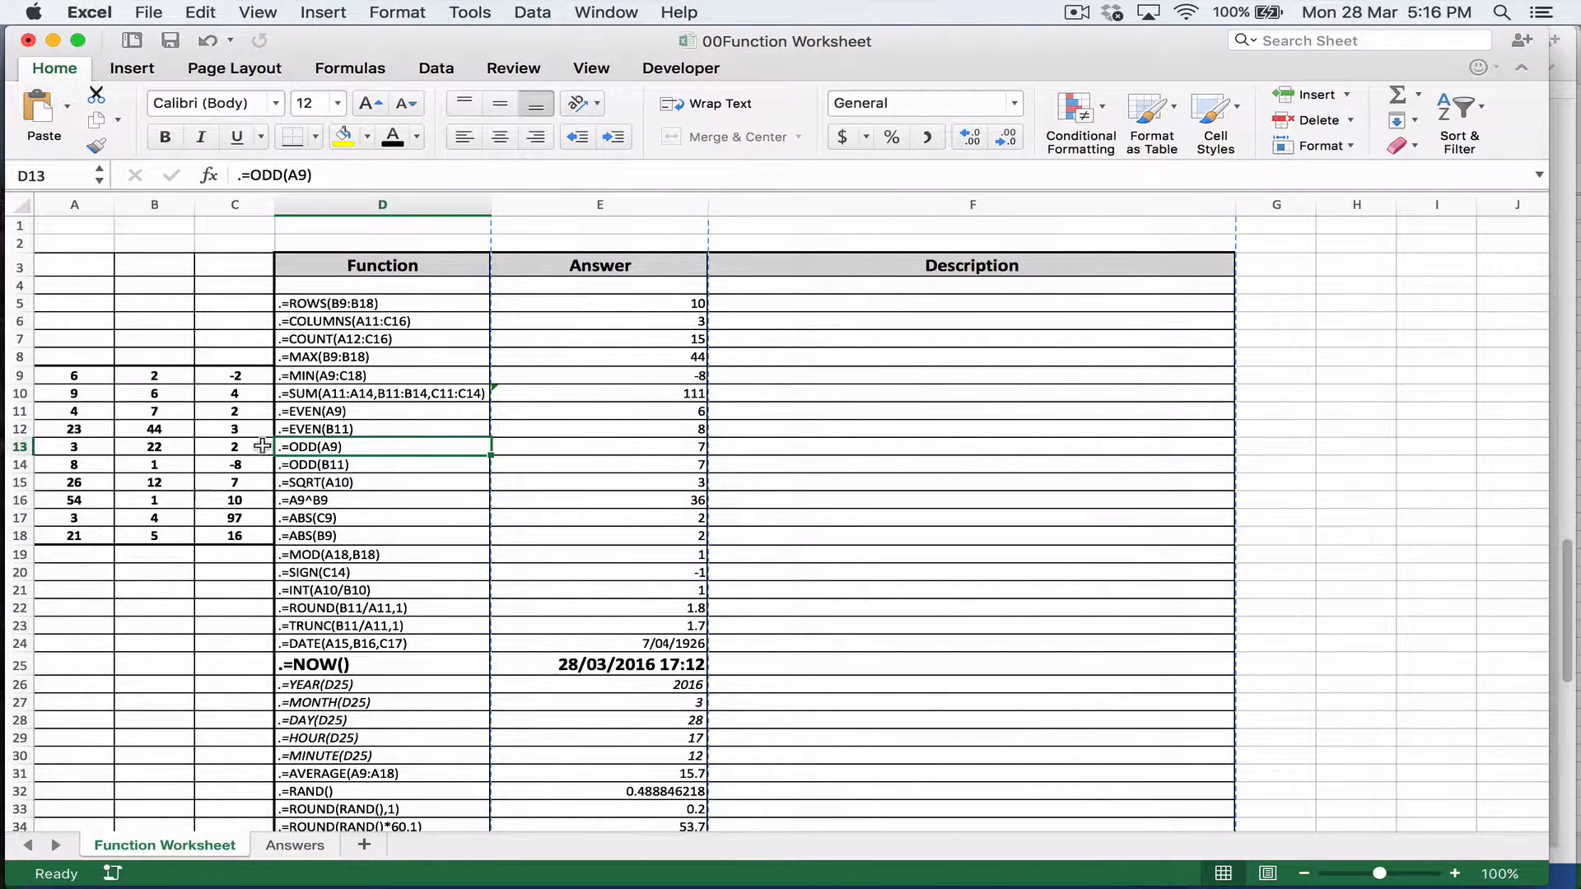
click(91, 376)
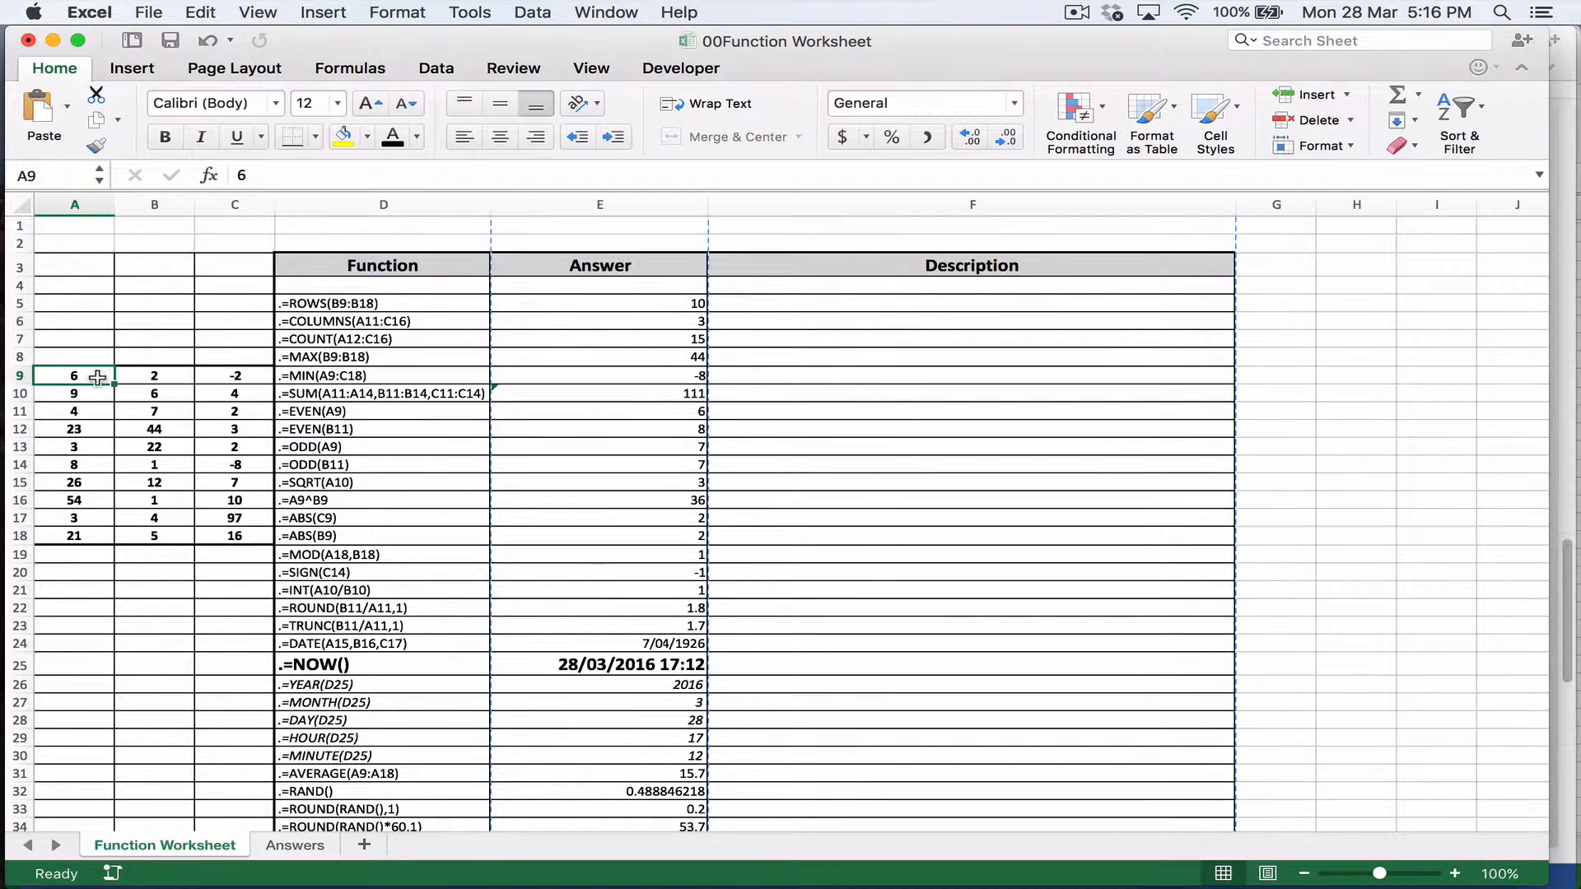
click(626, 447)
click(408, 466)
click(177, 411)
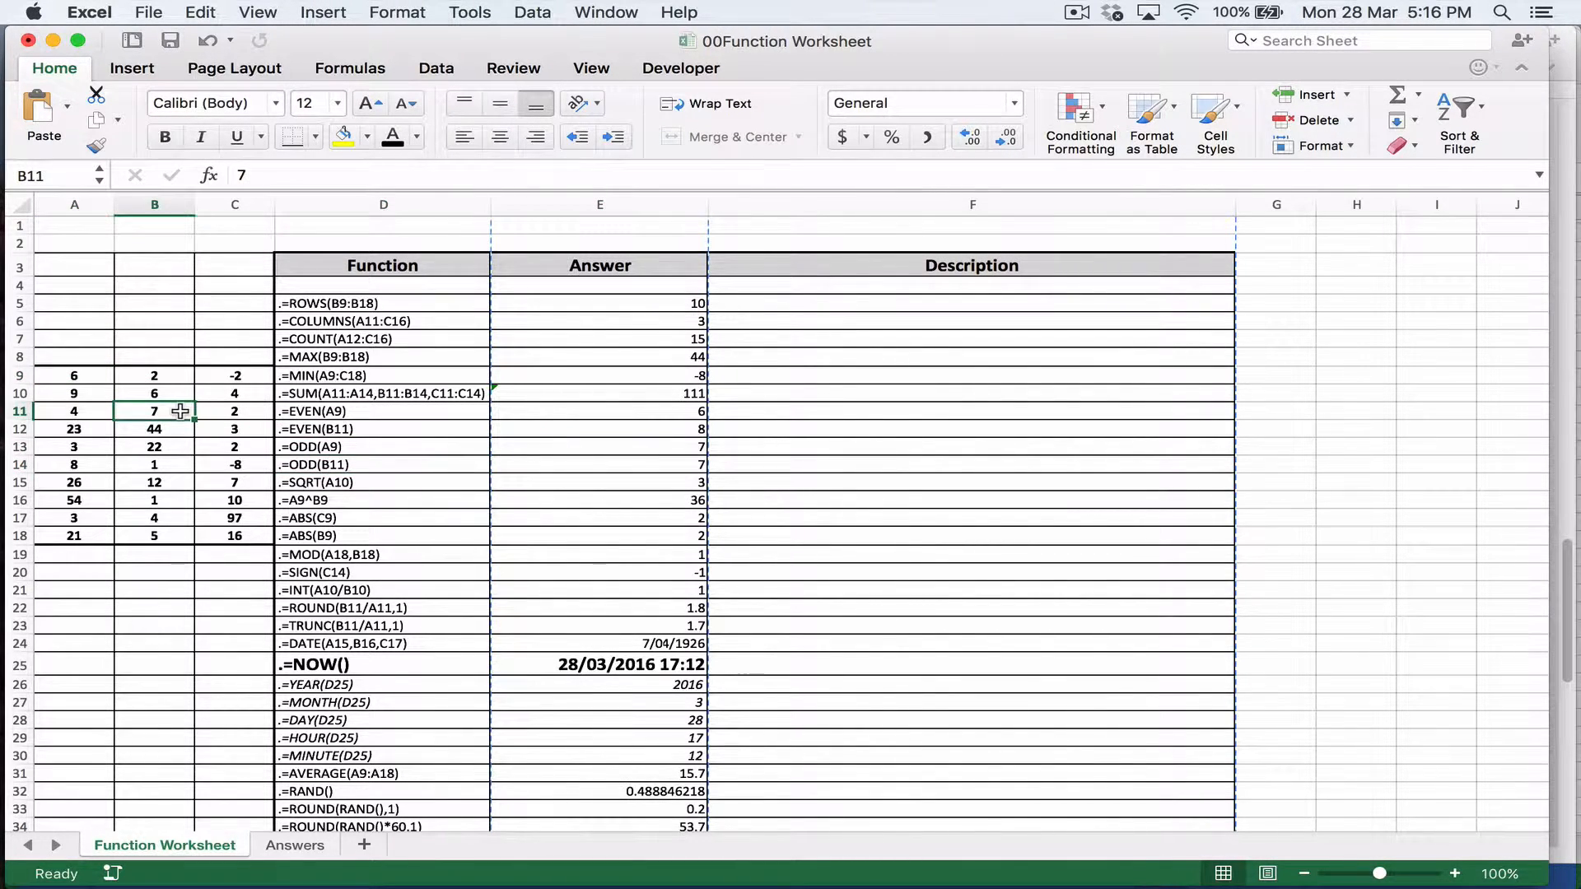
click(634, 465)
Step: Check the SQRT(A10) and A9^B9 functions against their source cells and their entries in the Answer column
click(423, 486)
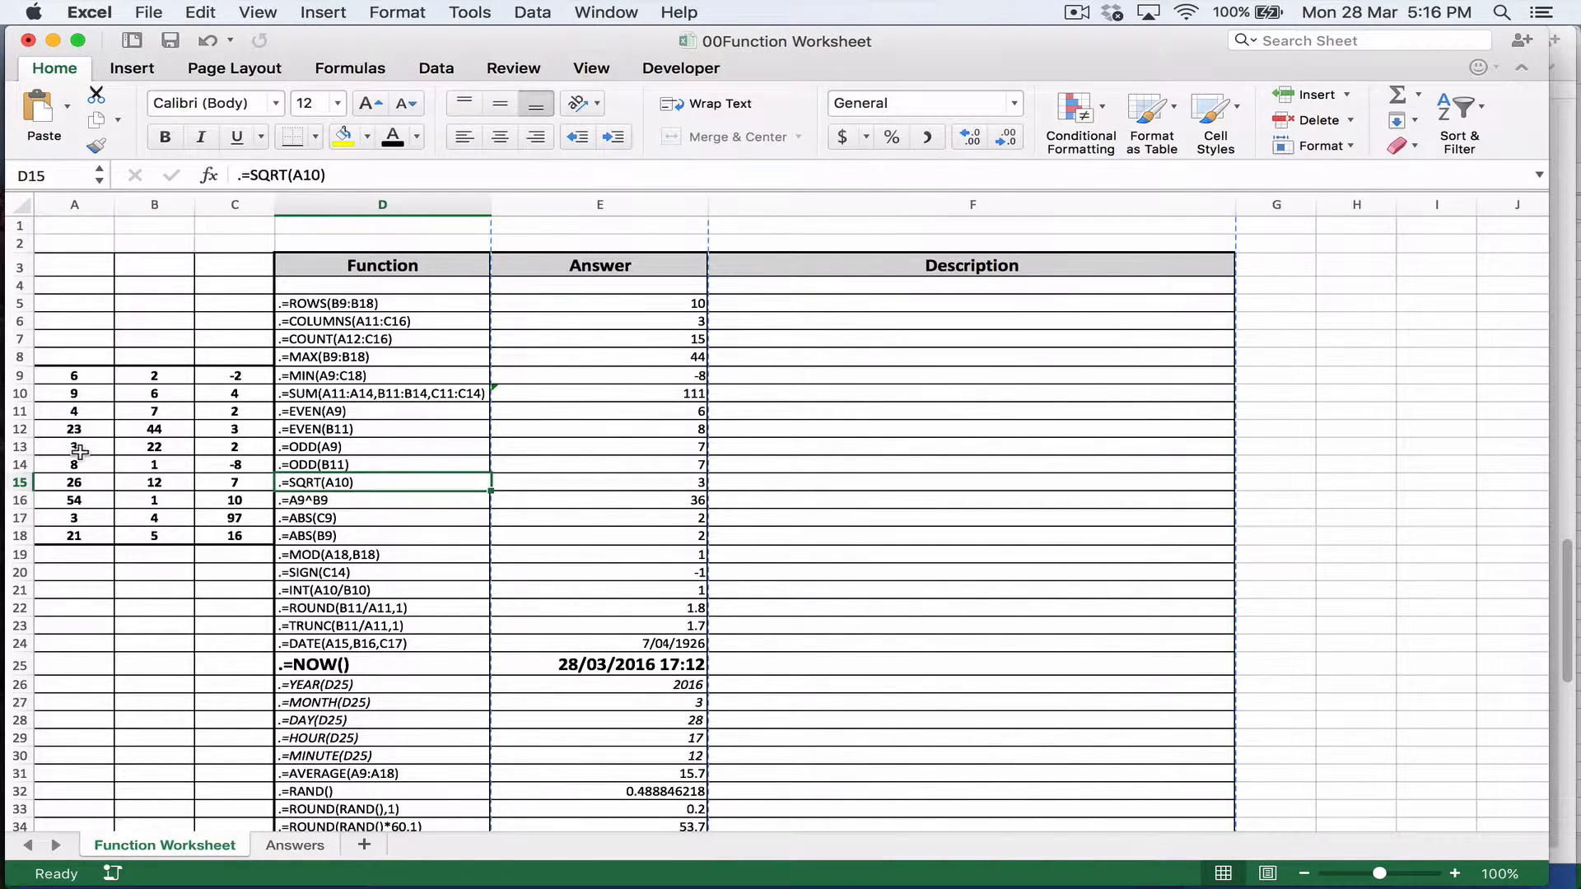
click(80, 393)
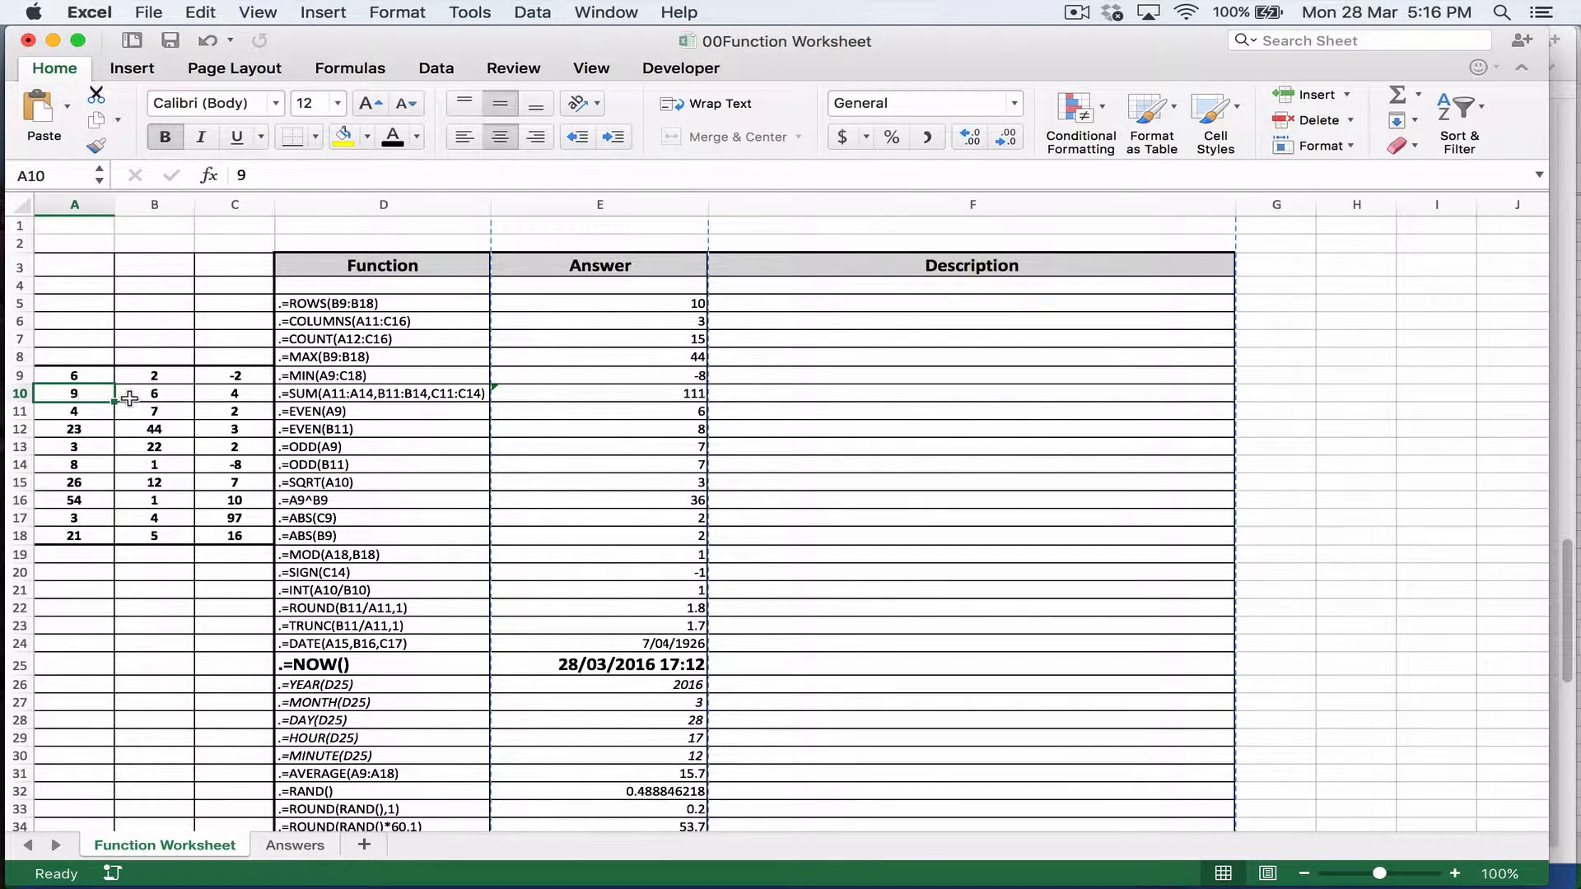
click(509, 484)
click(414, 502)
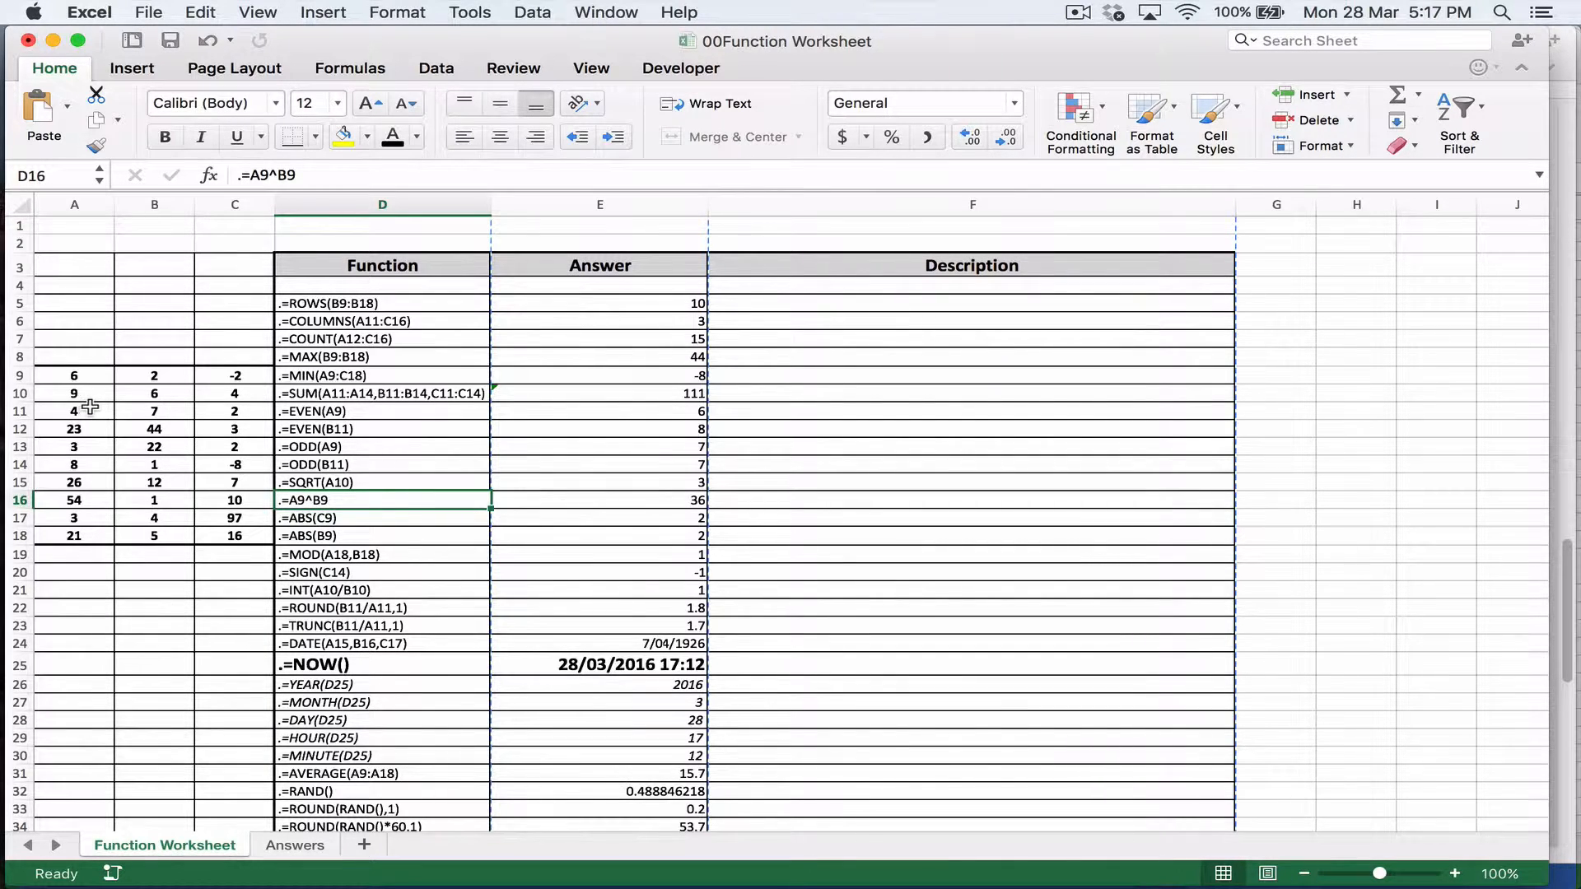
click(88, 378)
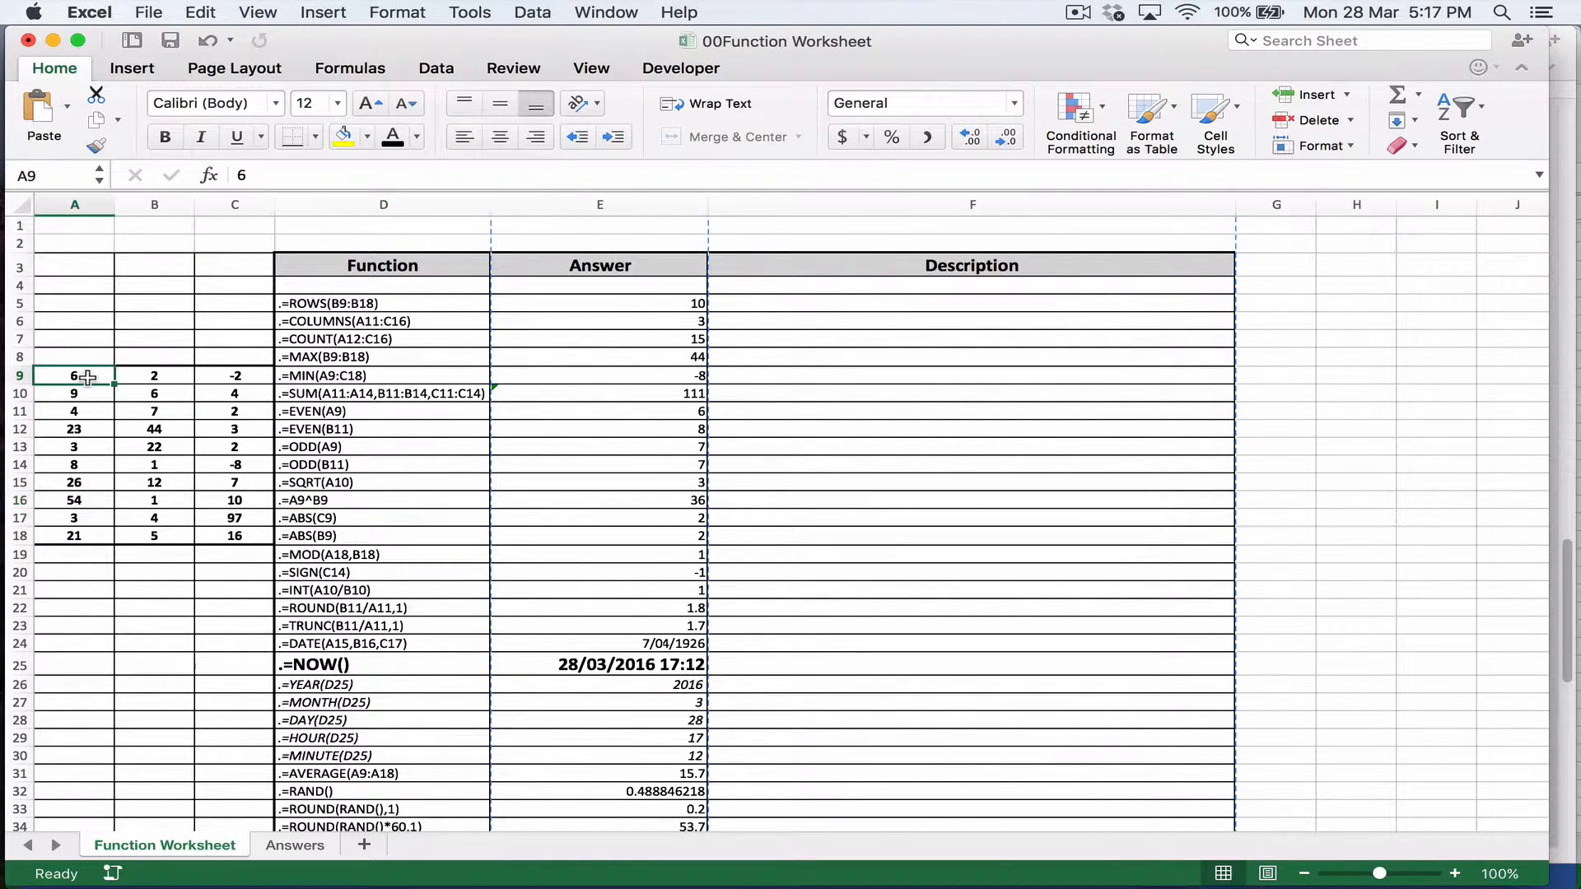
click(147, 376)
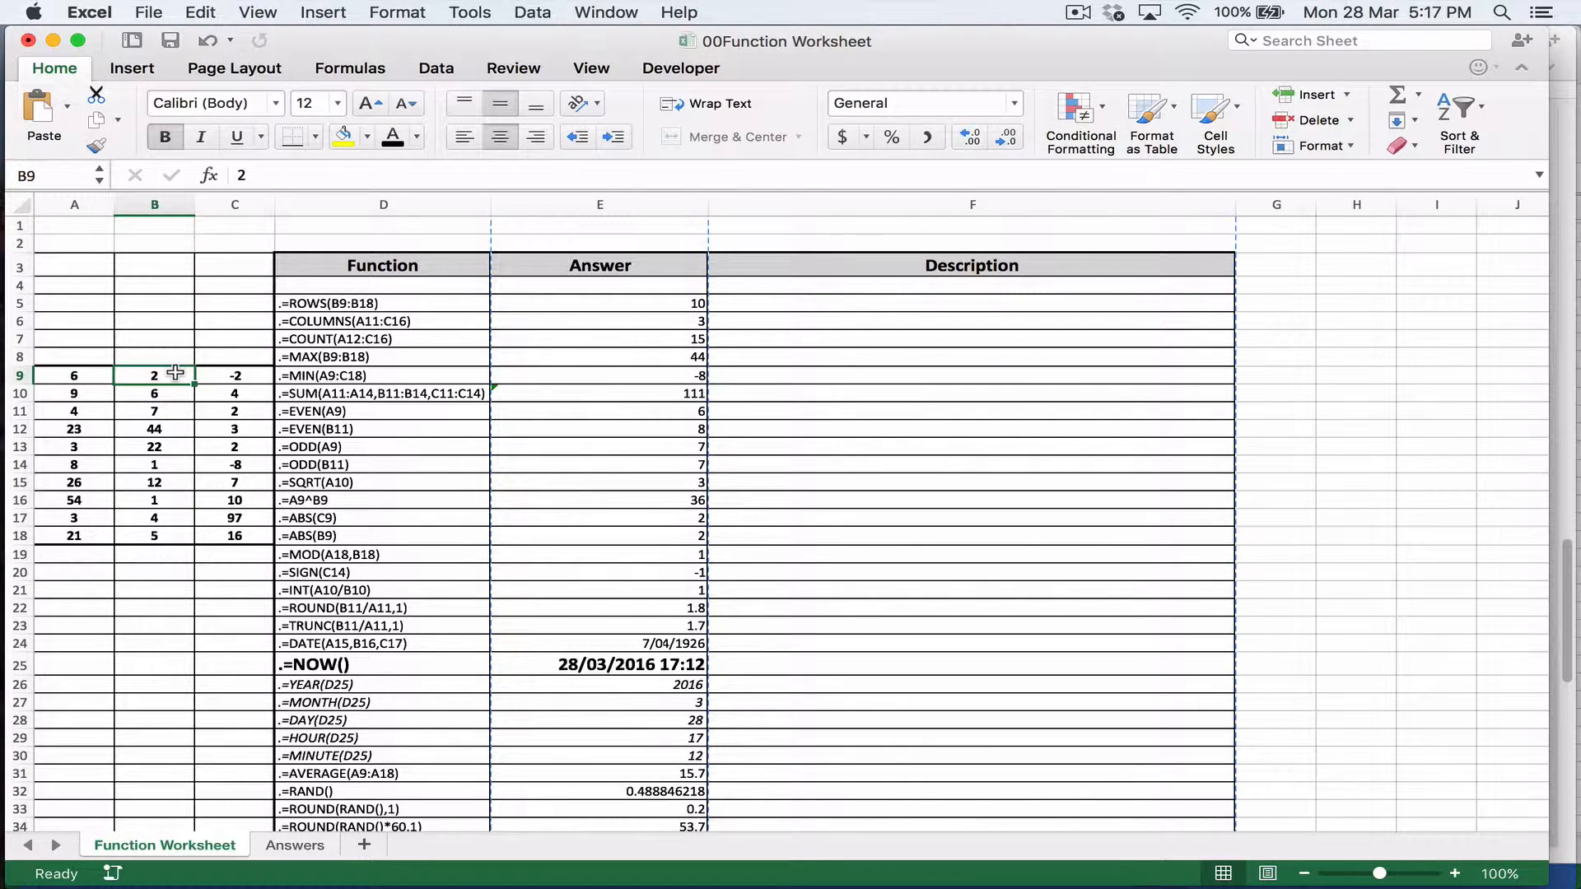
click(688, 503)
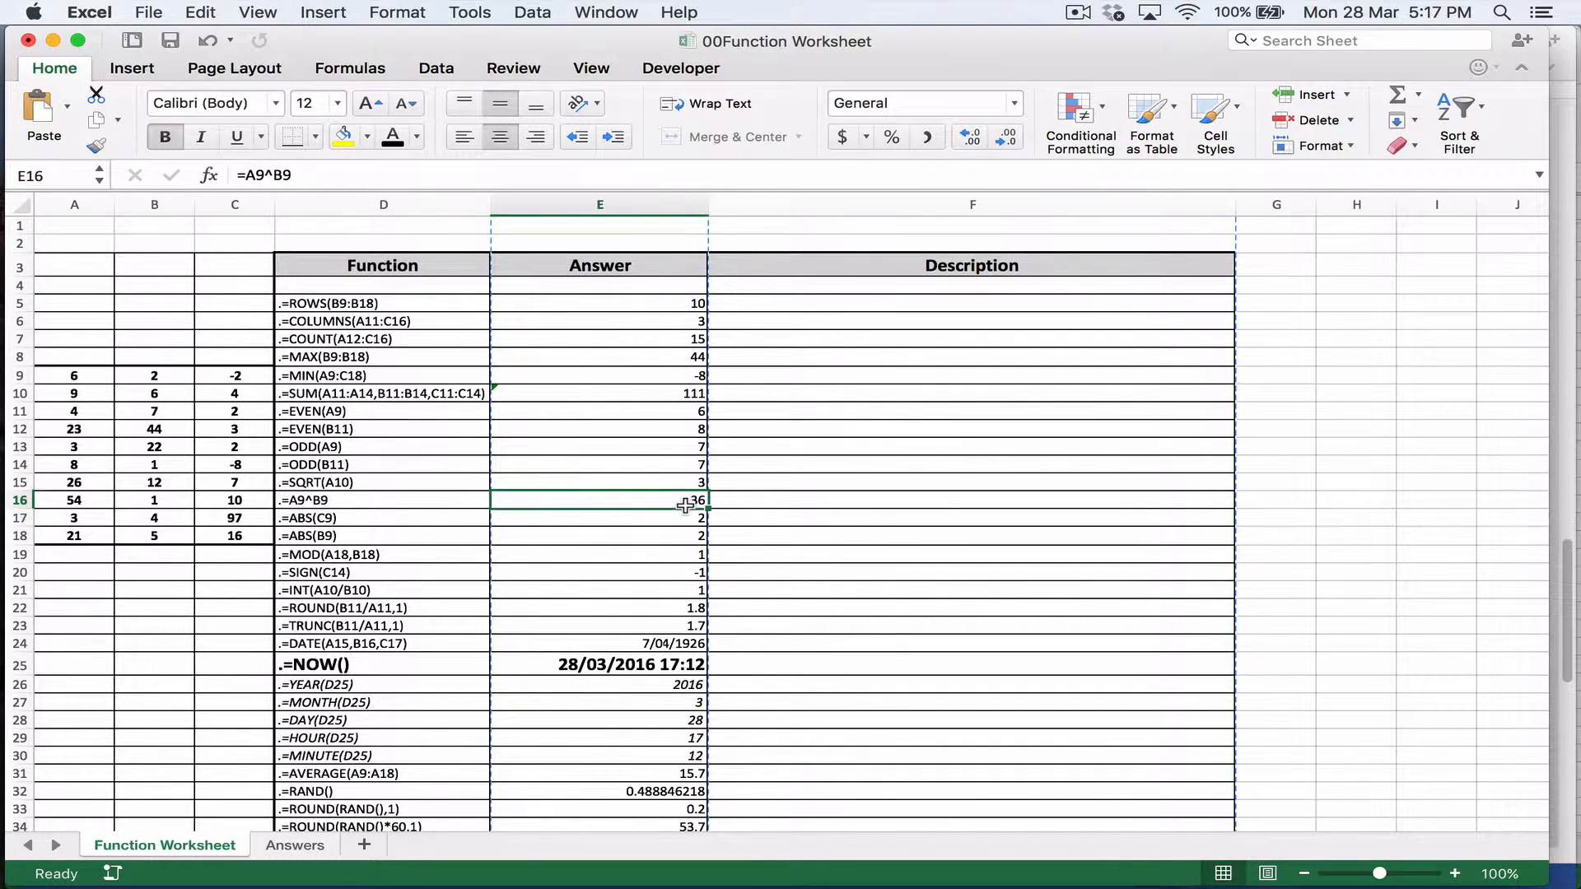
Step: Examine the two ABS functions by inspecting their source cells C9 and B9 in the number table
click(423, 522)
scroll(467, 611, down, 2)
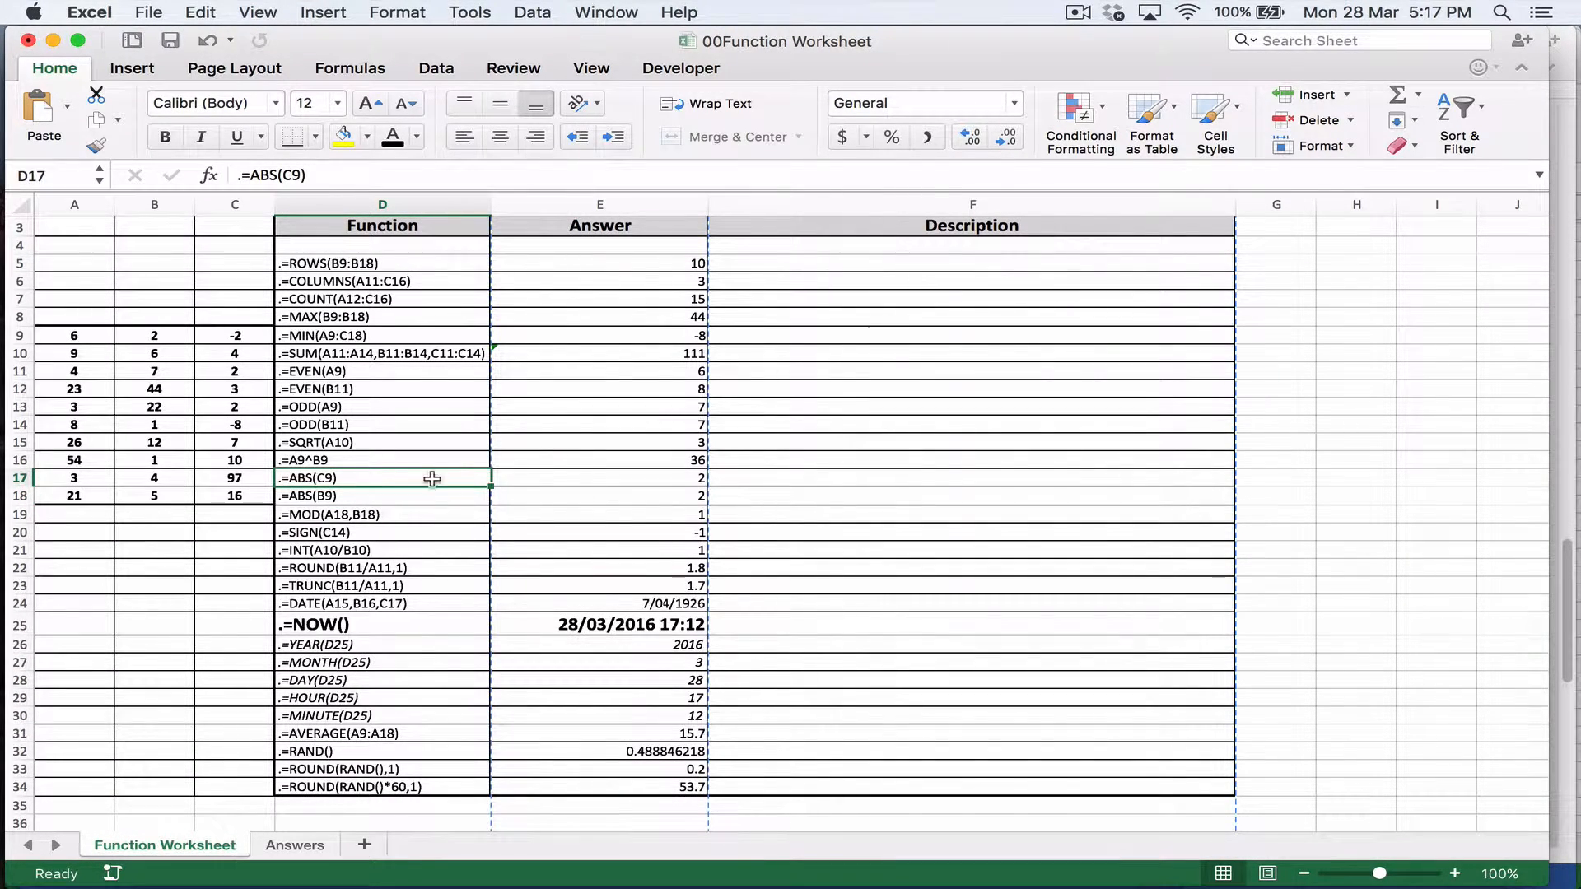
click(223, 337)
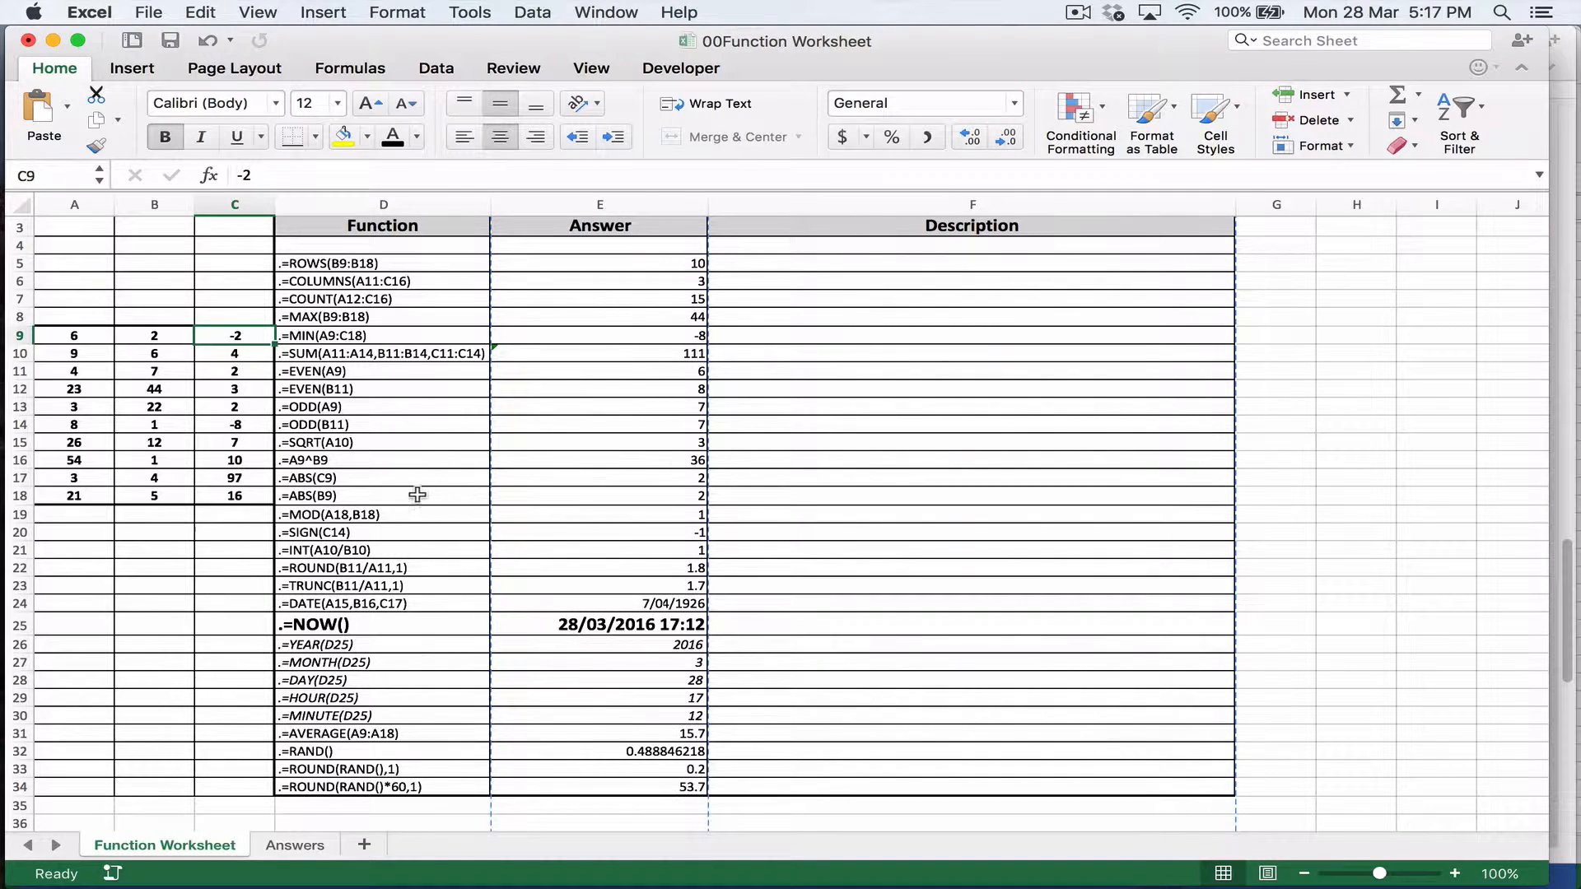
click(169, 334)
click(223, 335)
Step: Examine the MOD function in row 19 through its source cells A18 and B18, and select its answer in E19
click(428, 513)
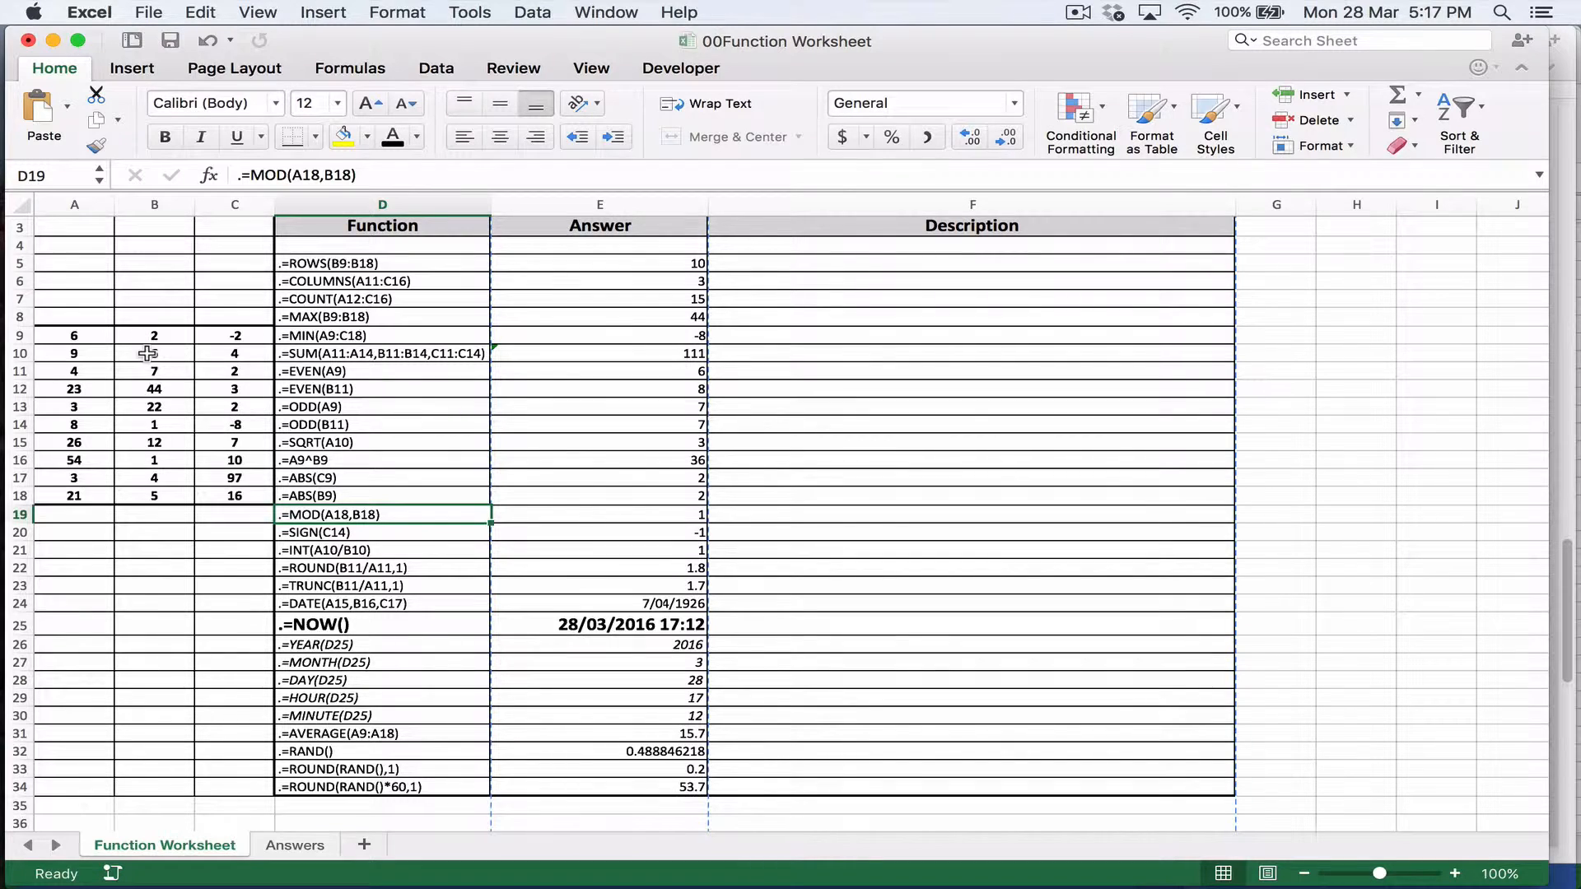
click(103, 500)
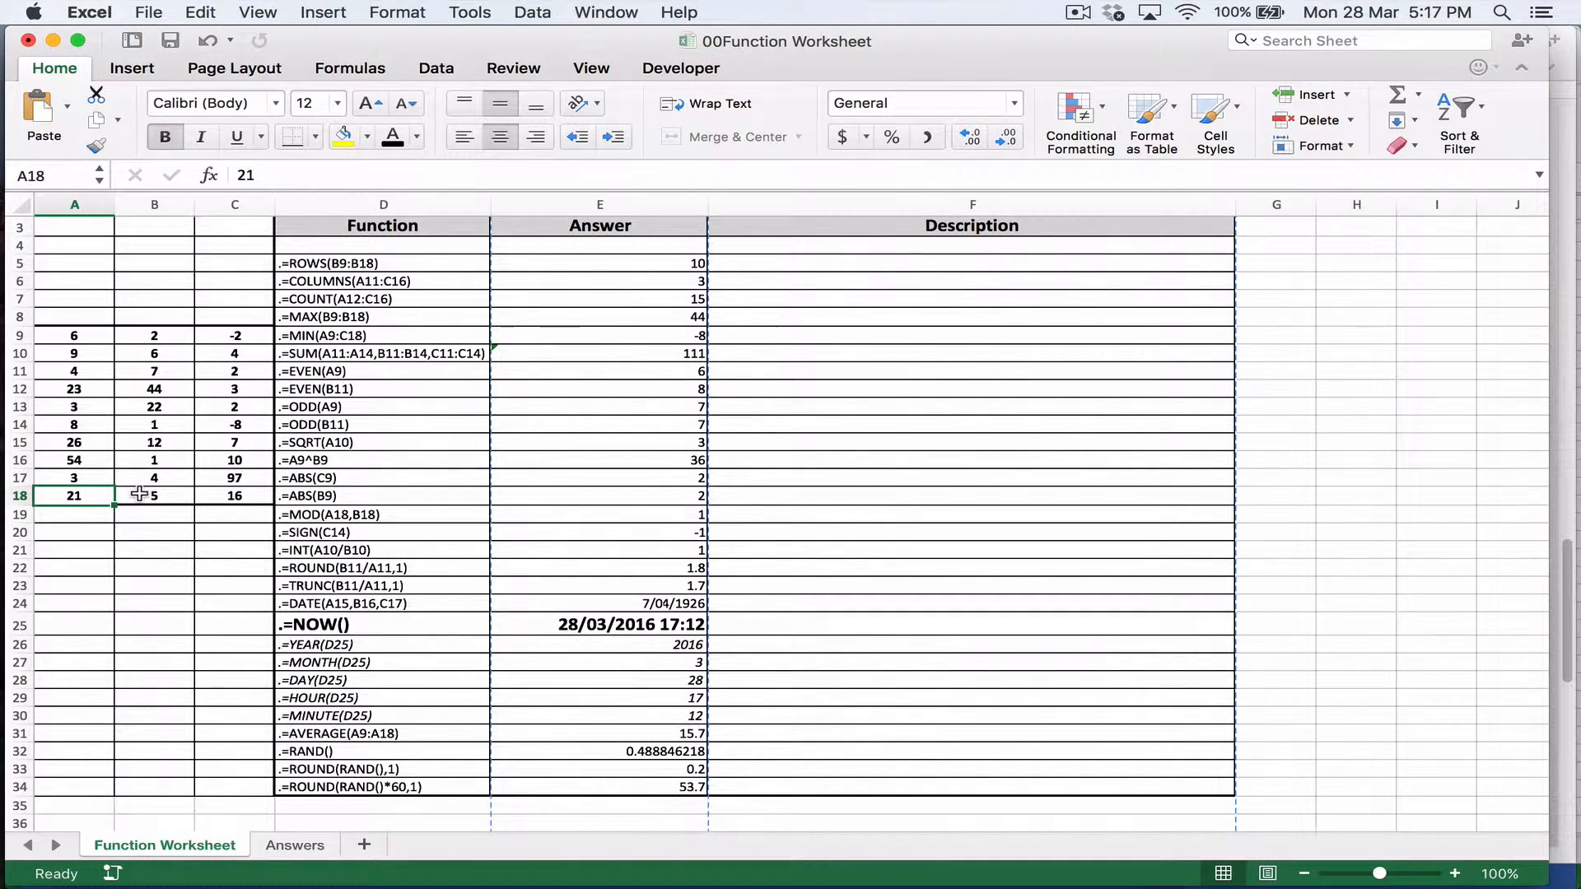
click(140, 494)
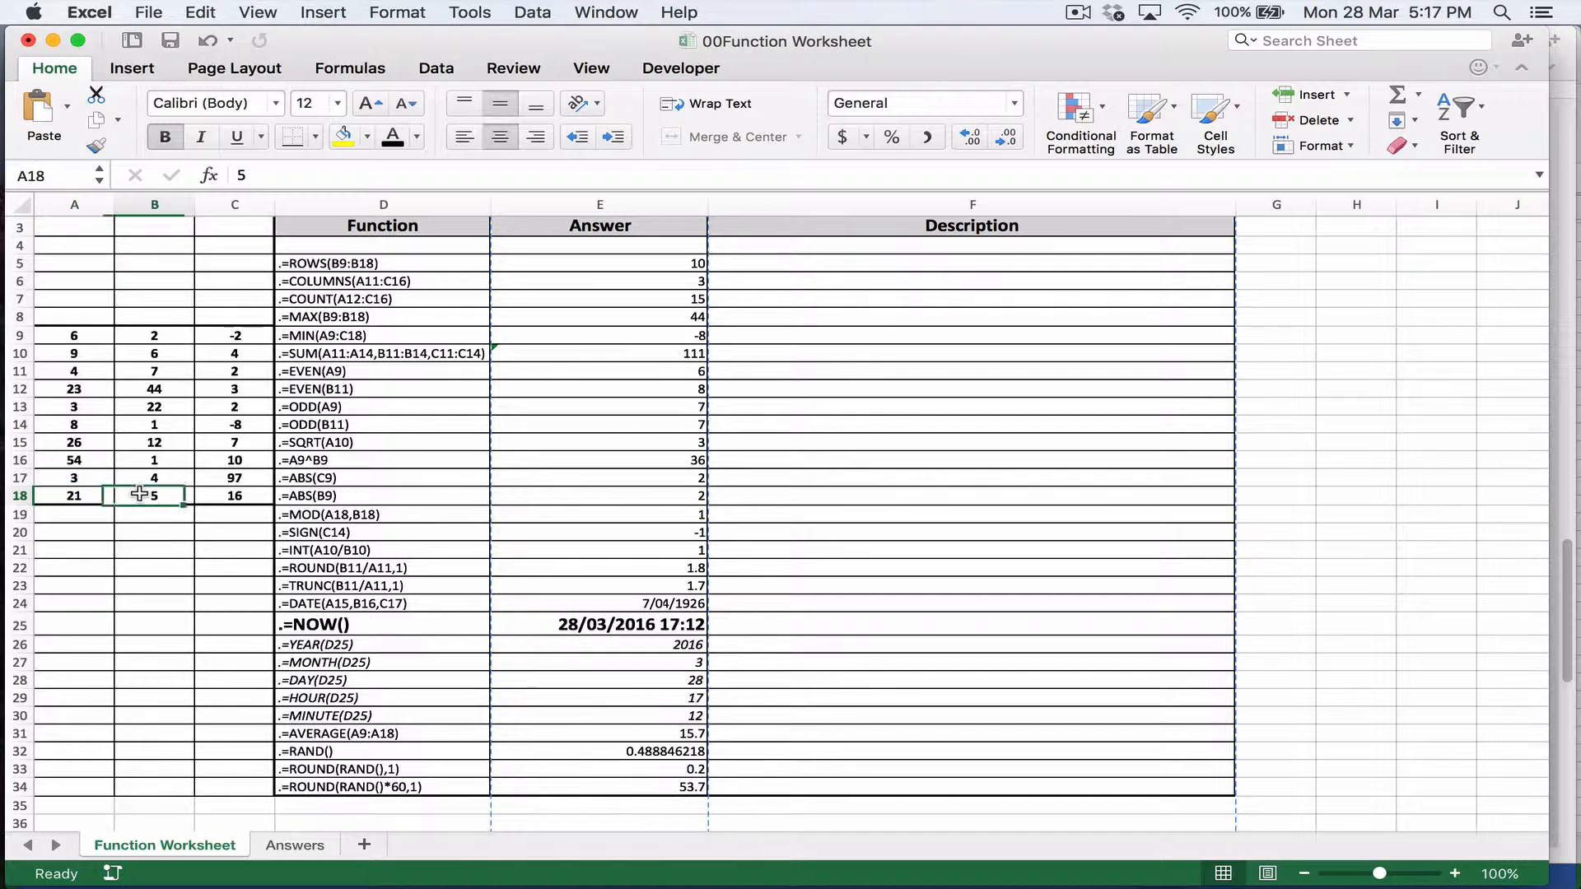
click(425, 517)
click(574, 520)
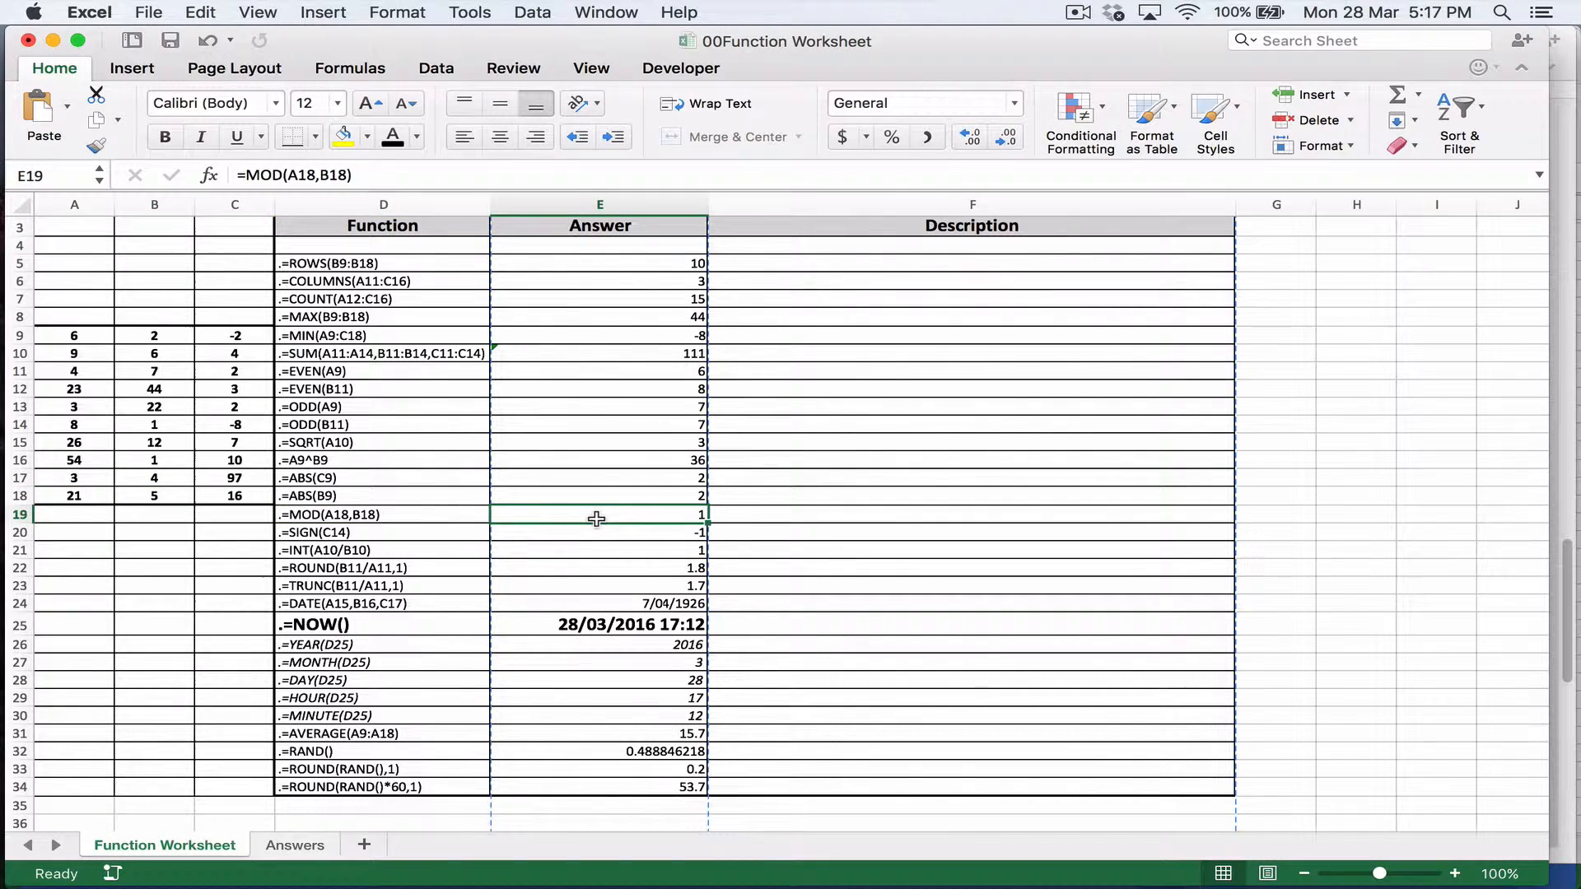
Step: Open the help article for the MOD function from the formula in E19 and read through its description and examples
click(266, 176)
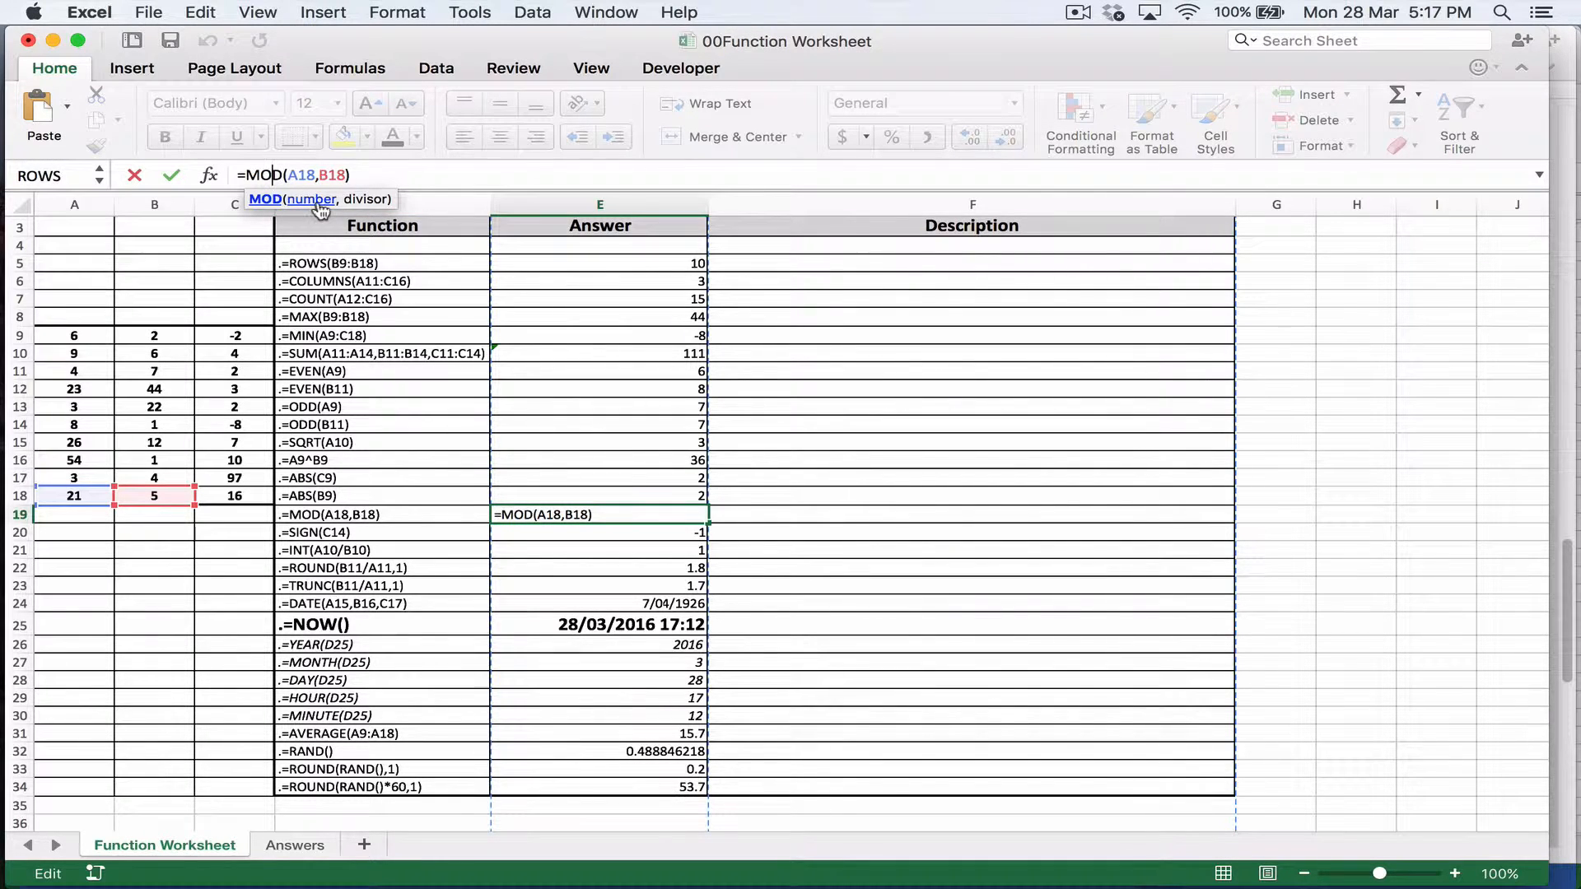
click(266, 200)
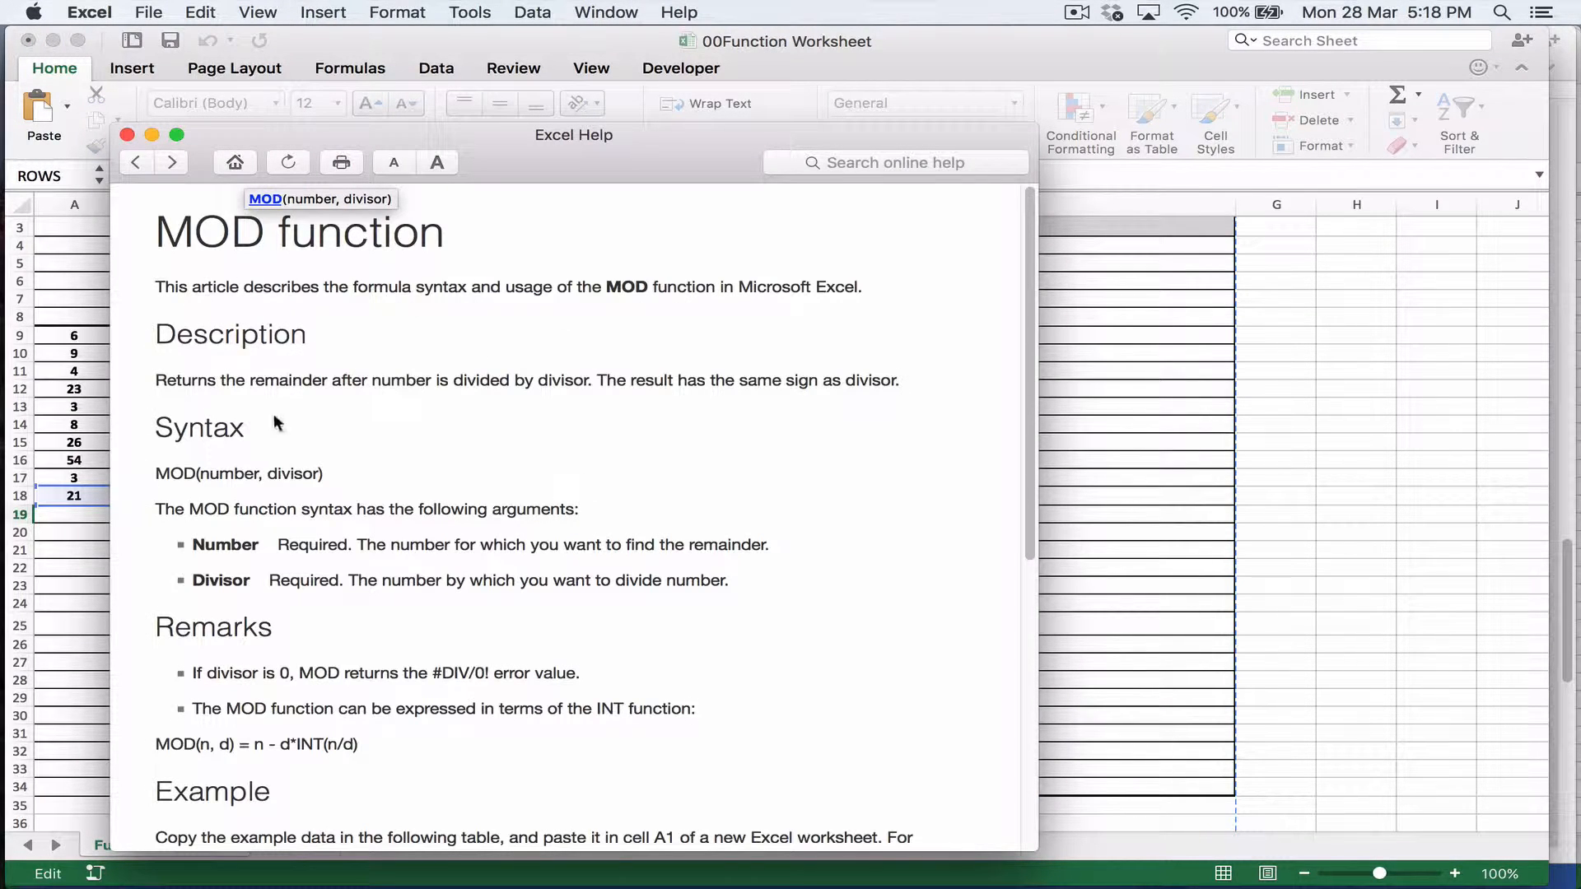
scroll(237, 524, down, 10)
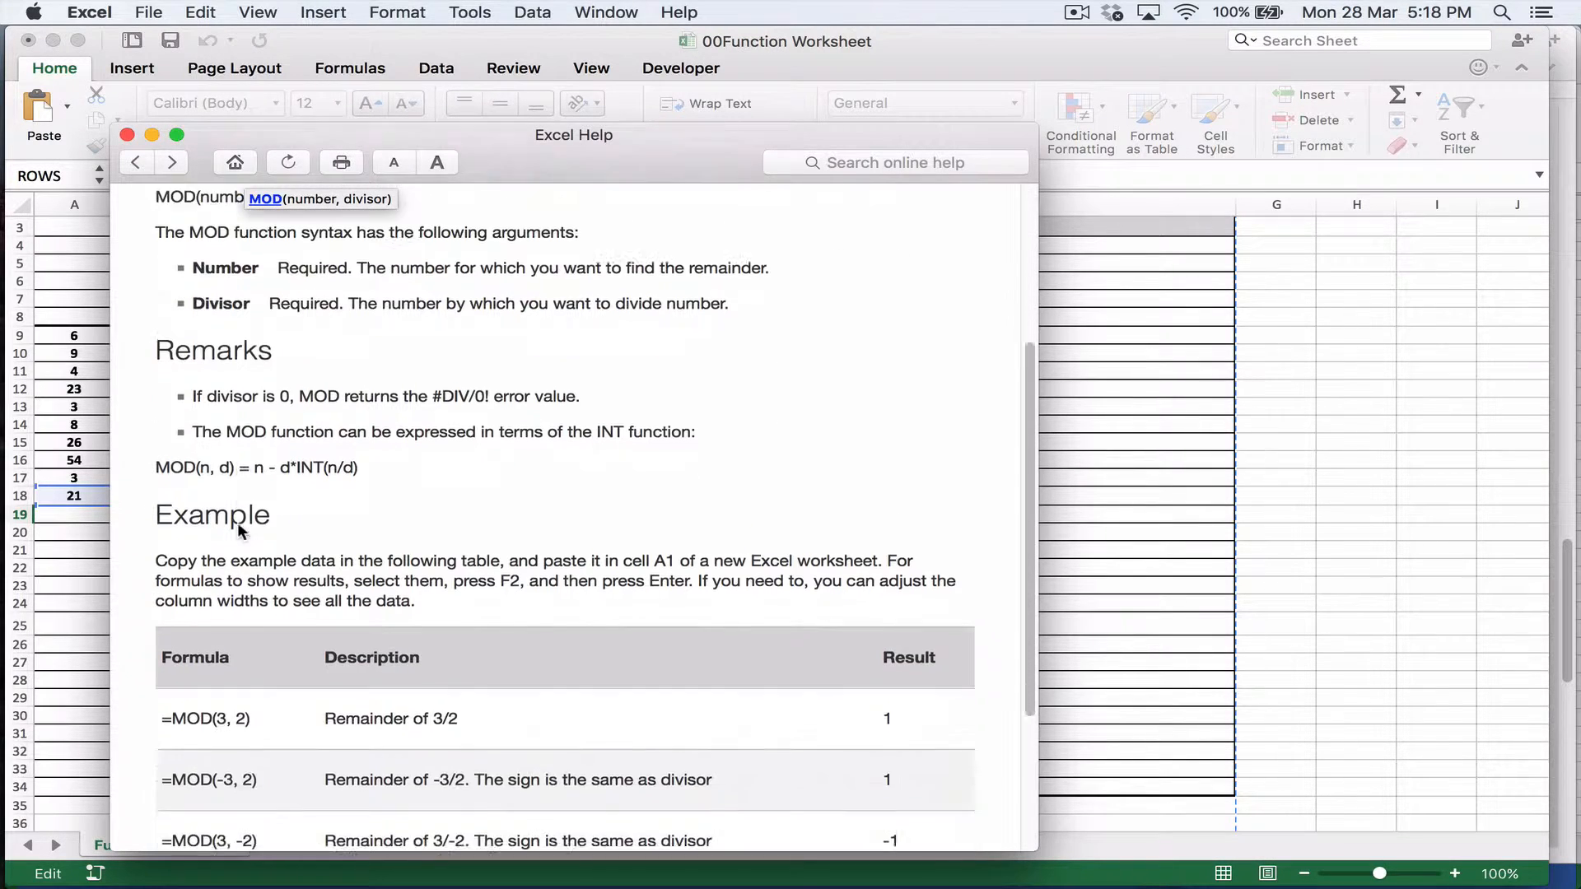
scroll(239, 530, down, 2)
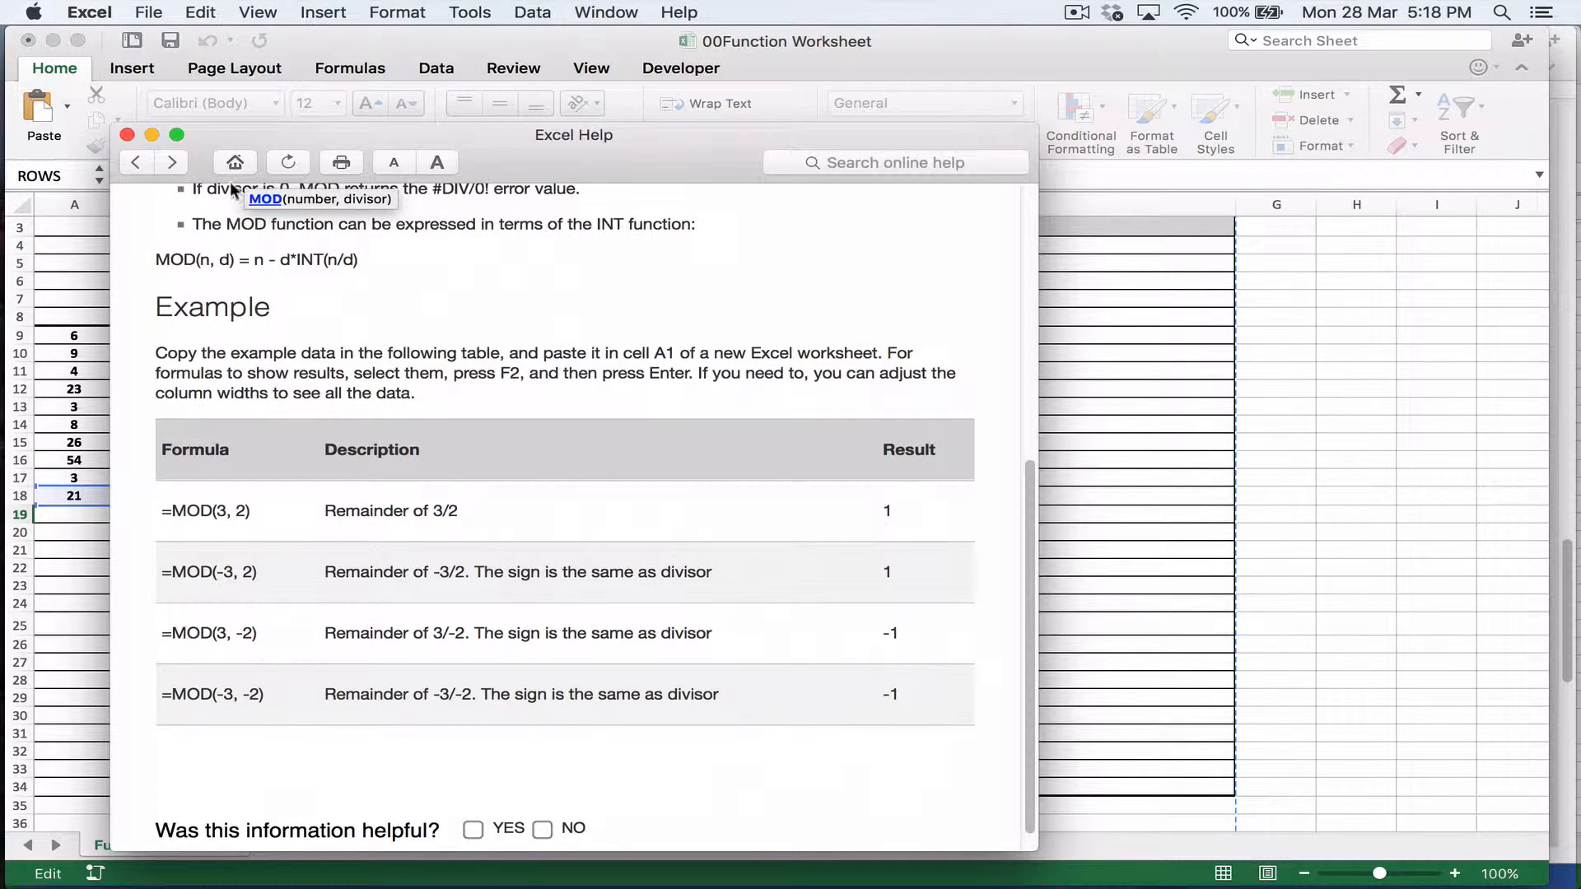
Step: Close the MOD article and read the SIGN function's help article and examples, opened from the formula in E20
click(127, 136)
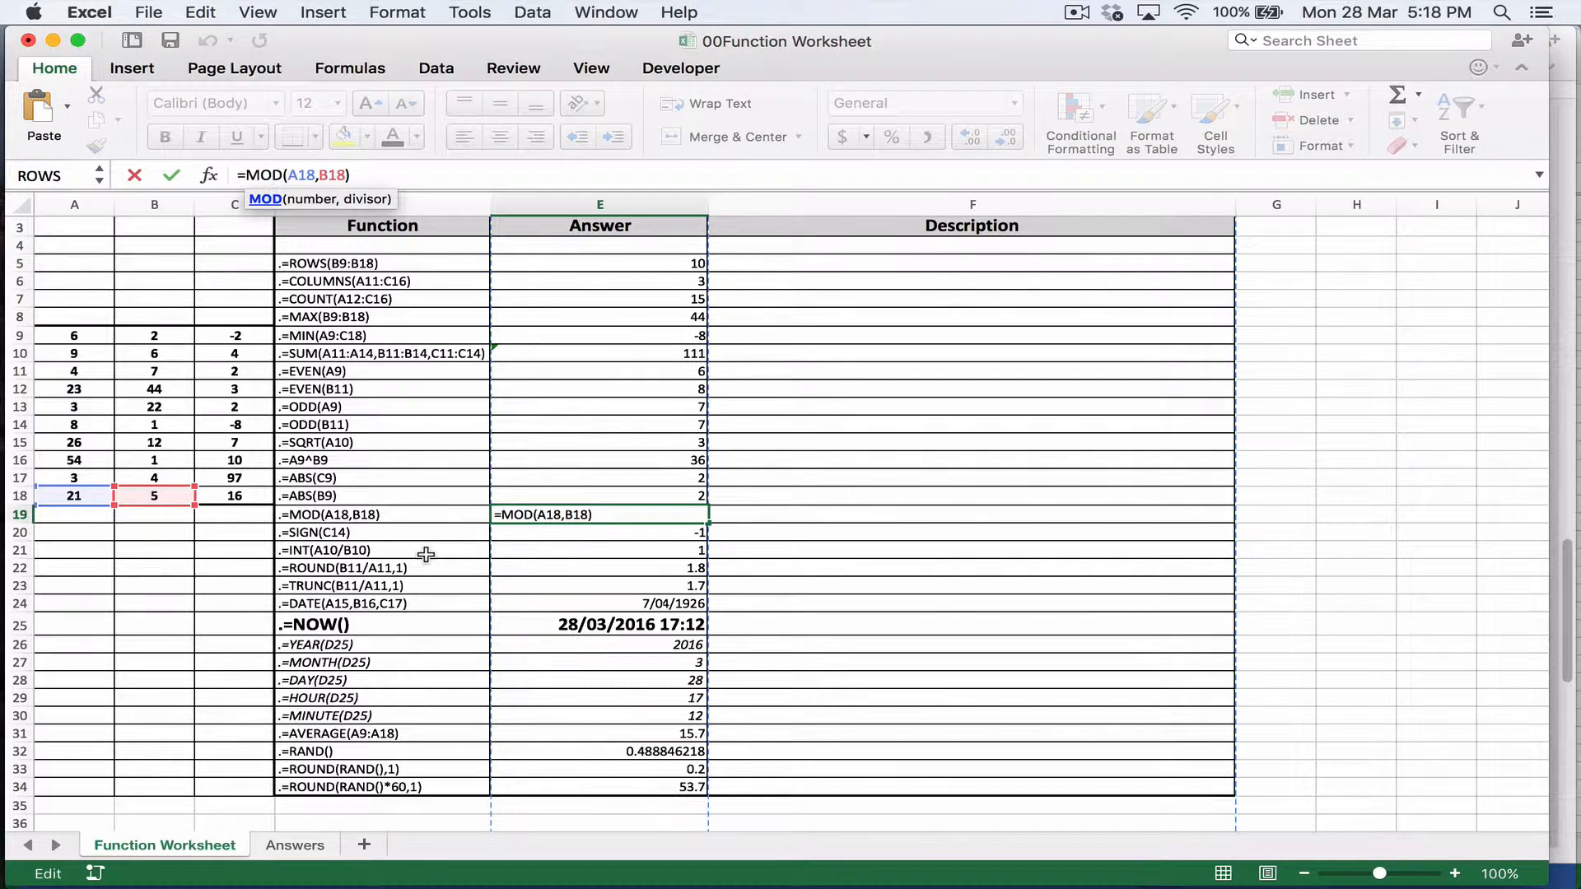
click(617, 517)
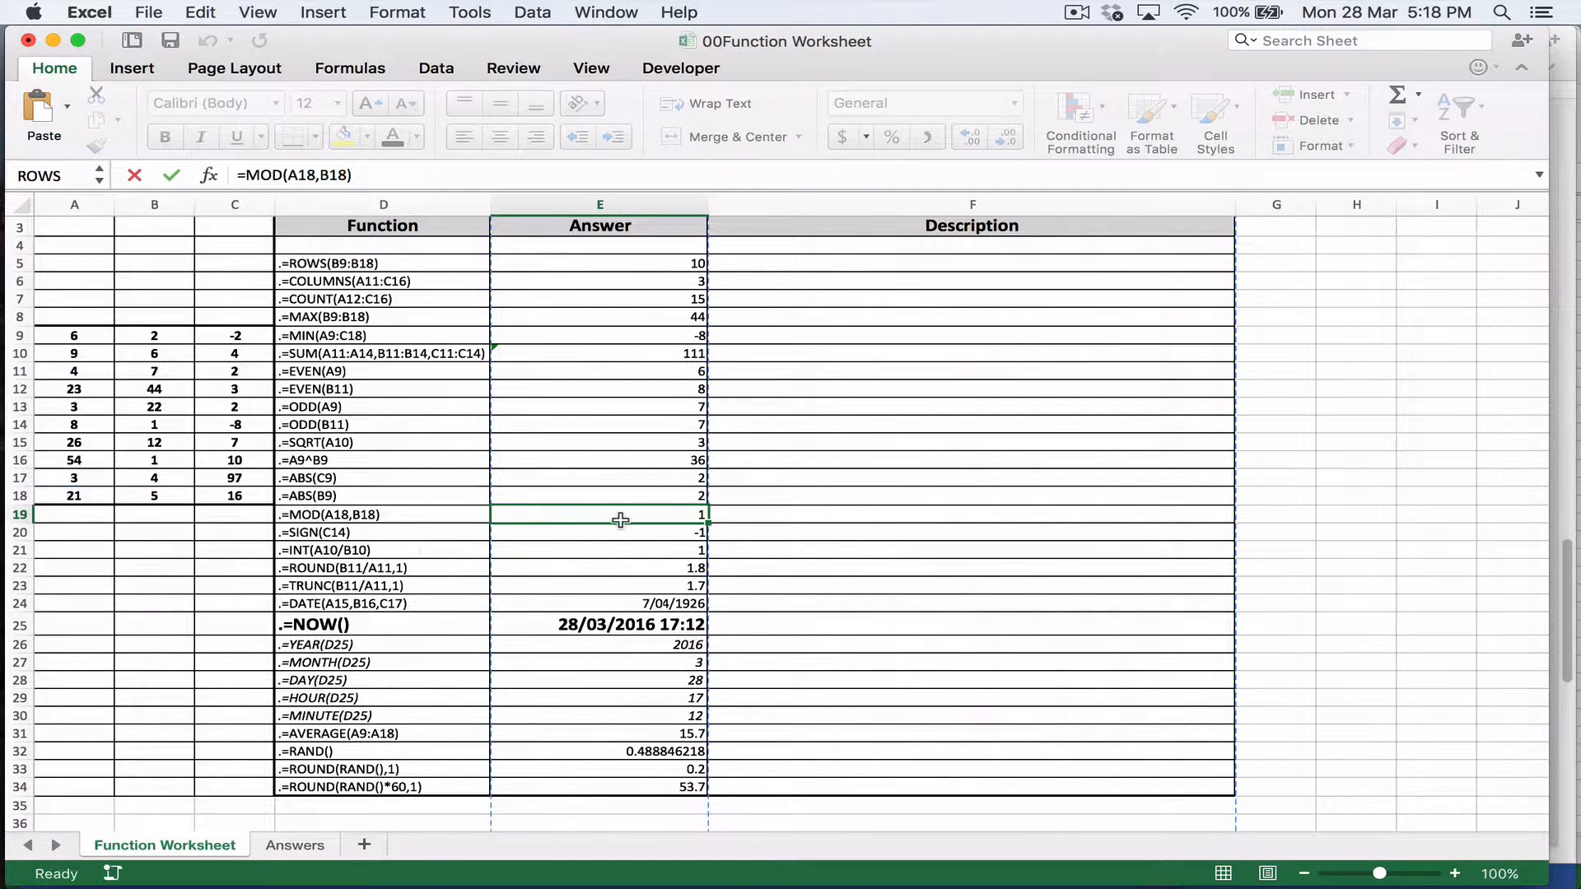
click(405, 535)
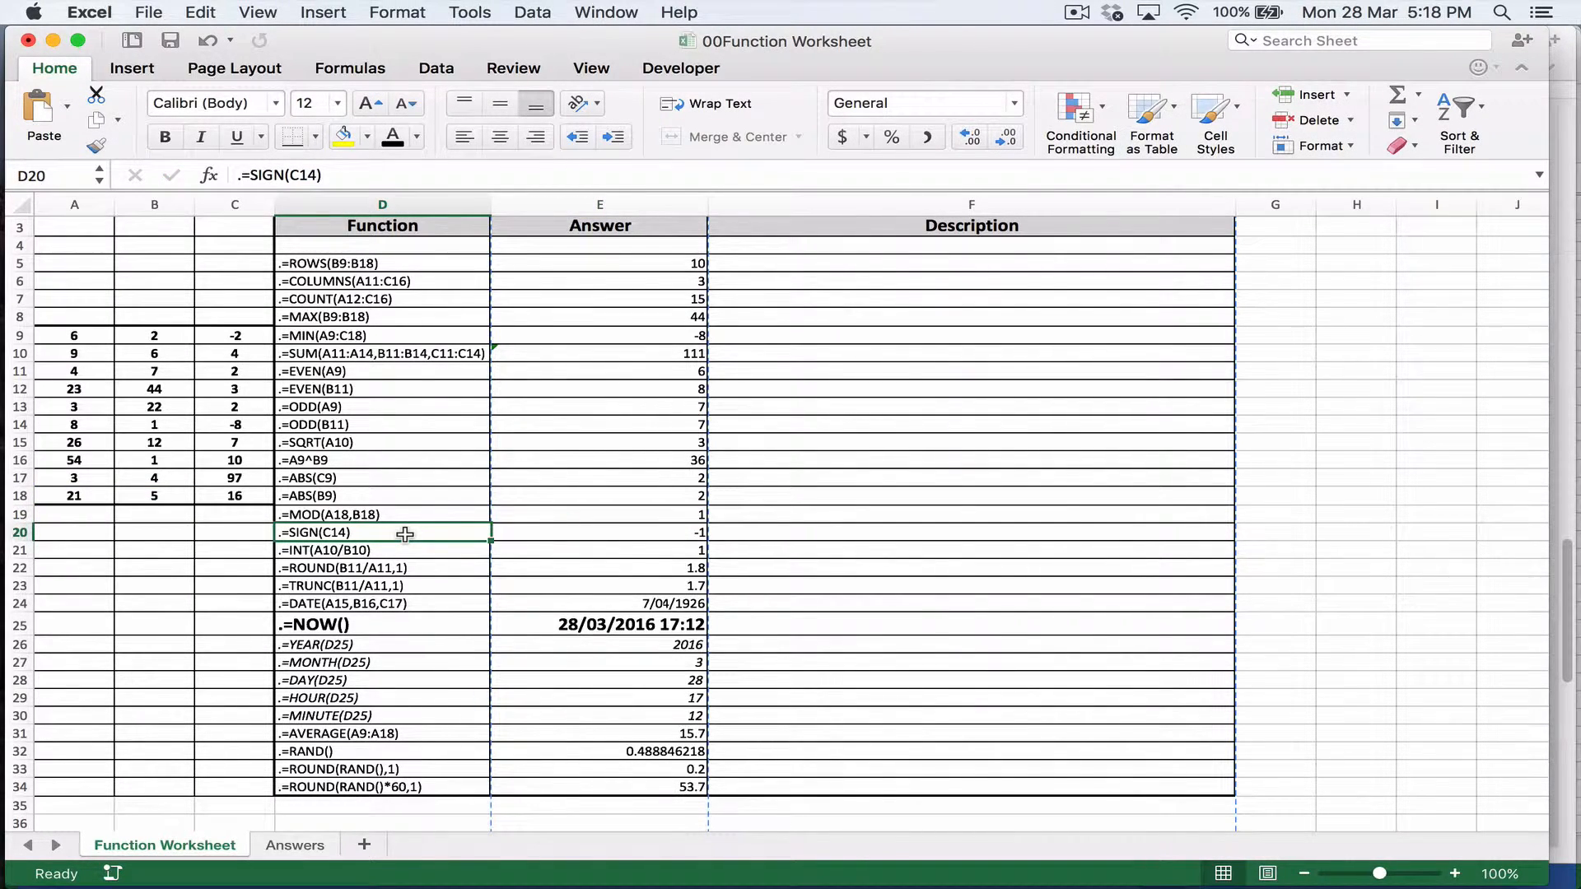
click(580, 528)
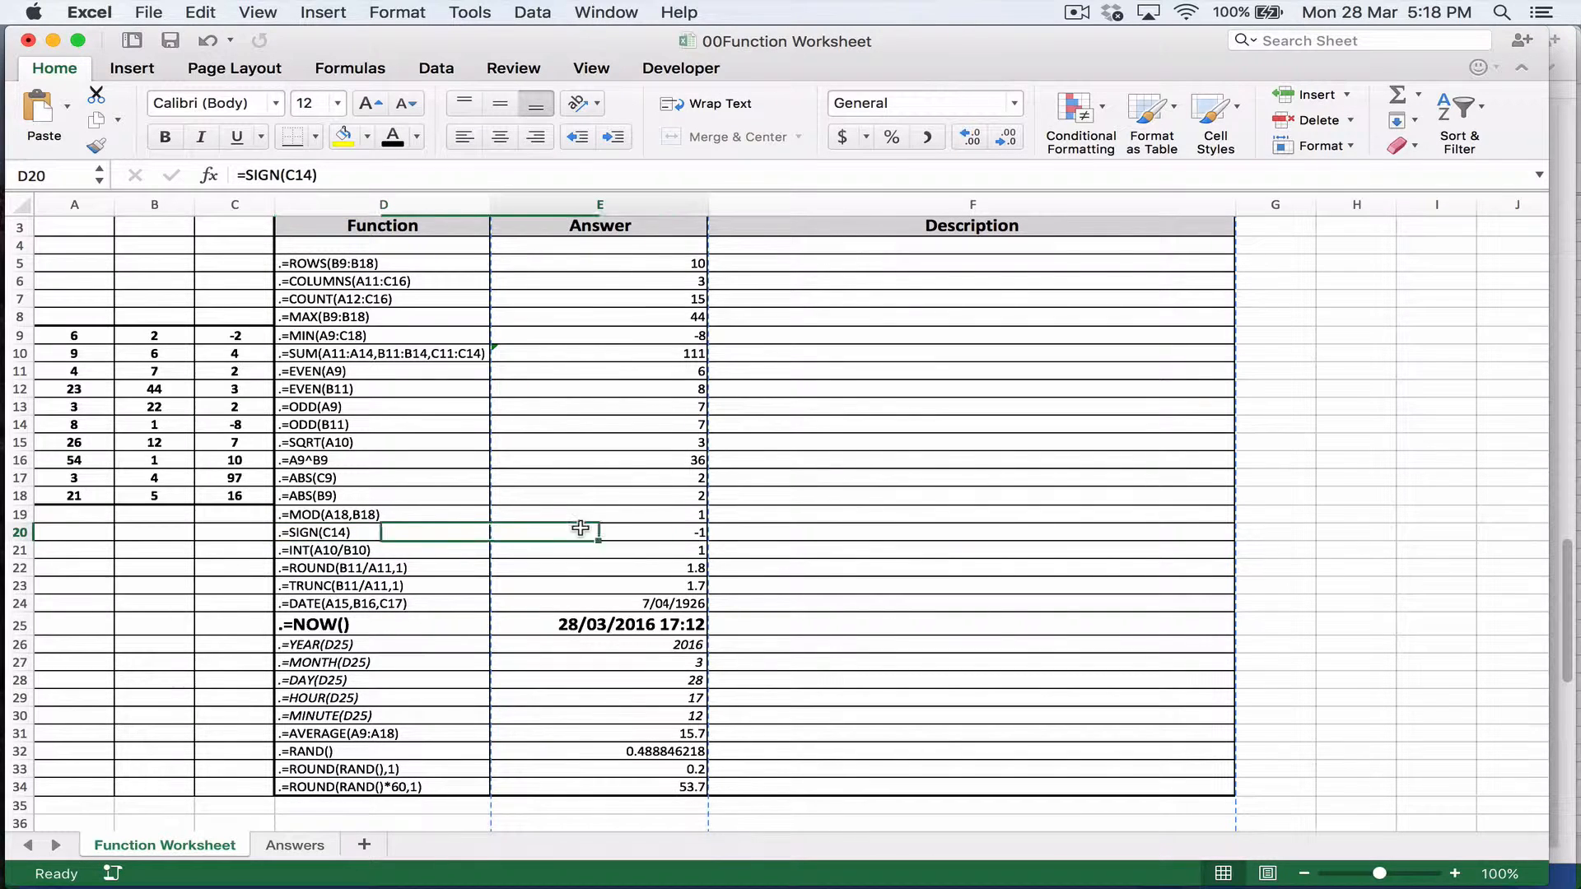
click(257, 174)
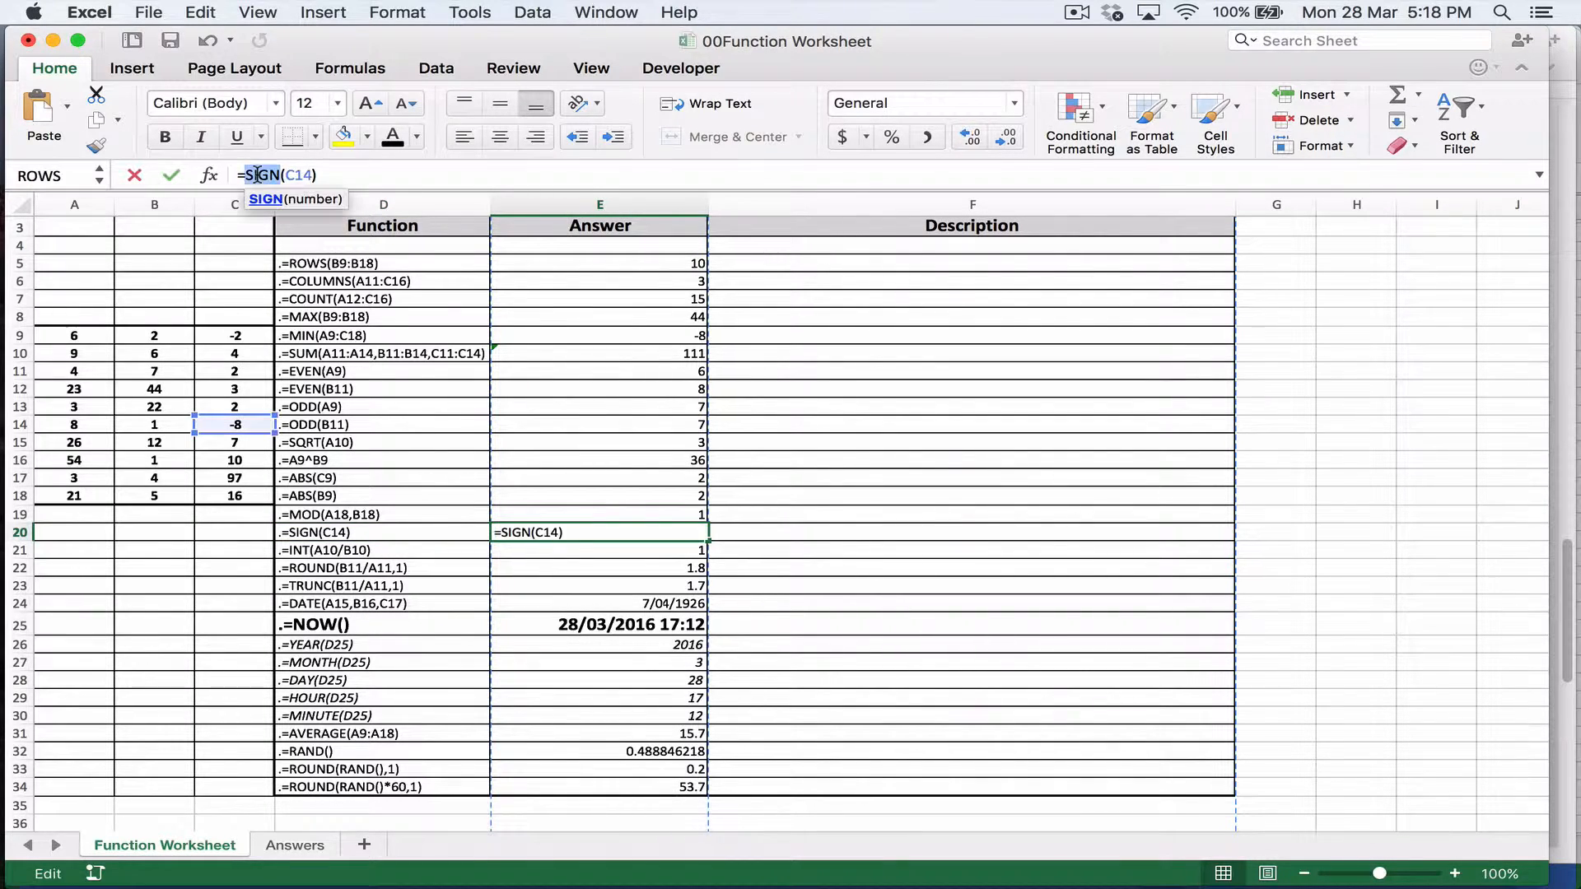
click(264, 198)
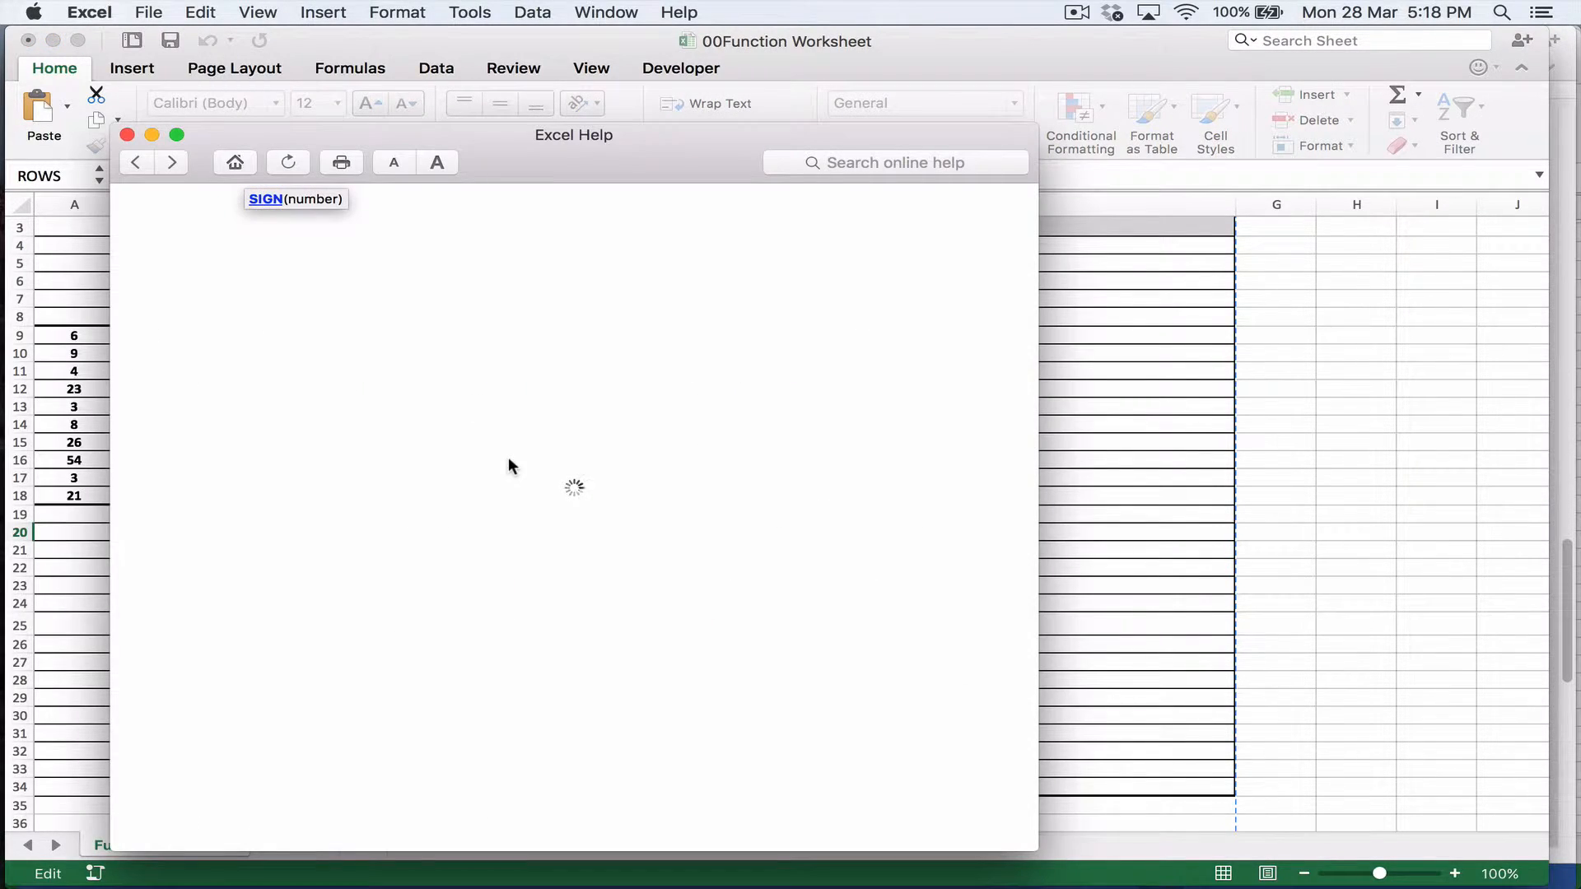
scroll(510, 466, down, 5)
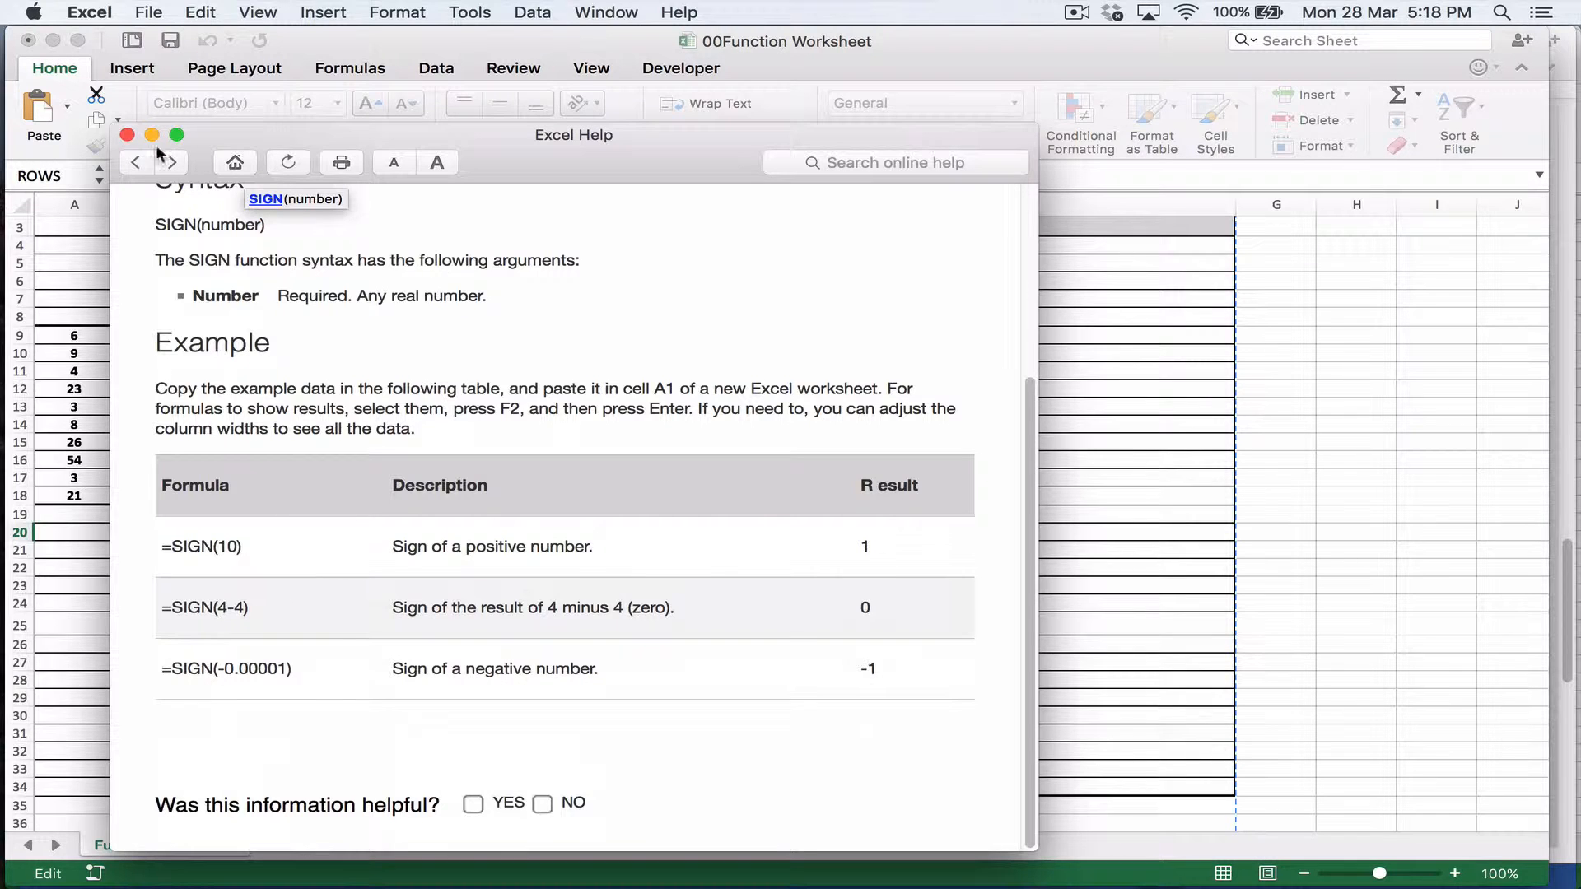
click(126, 135)
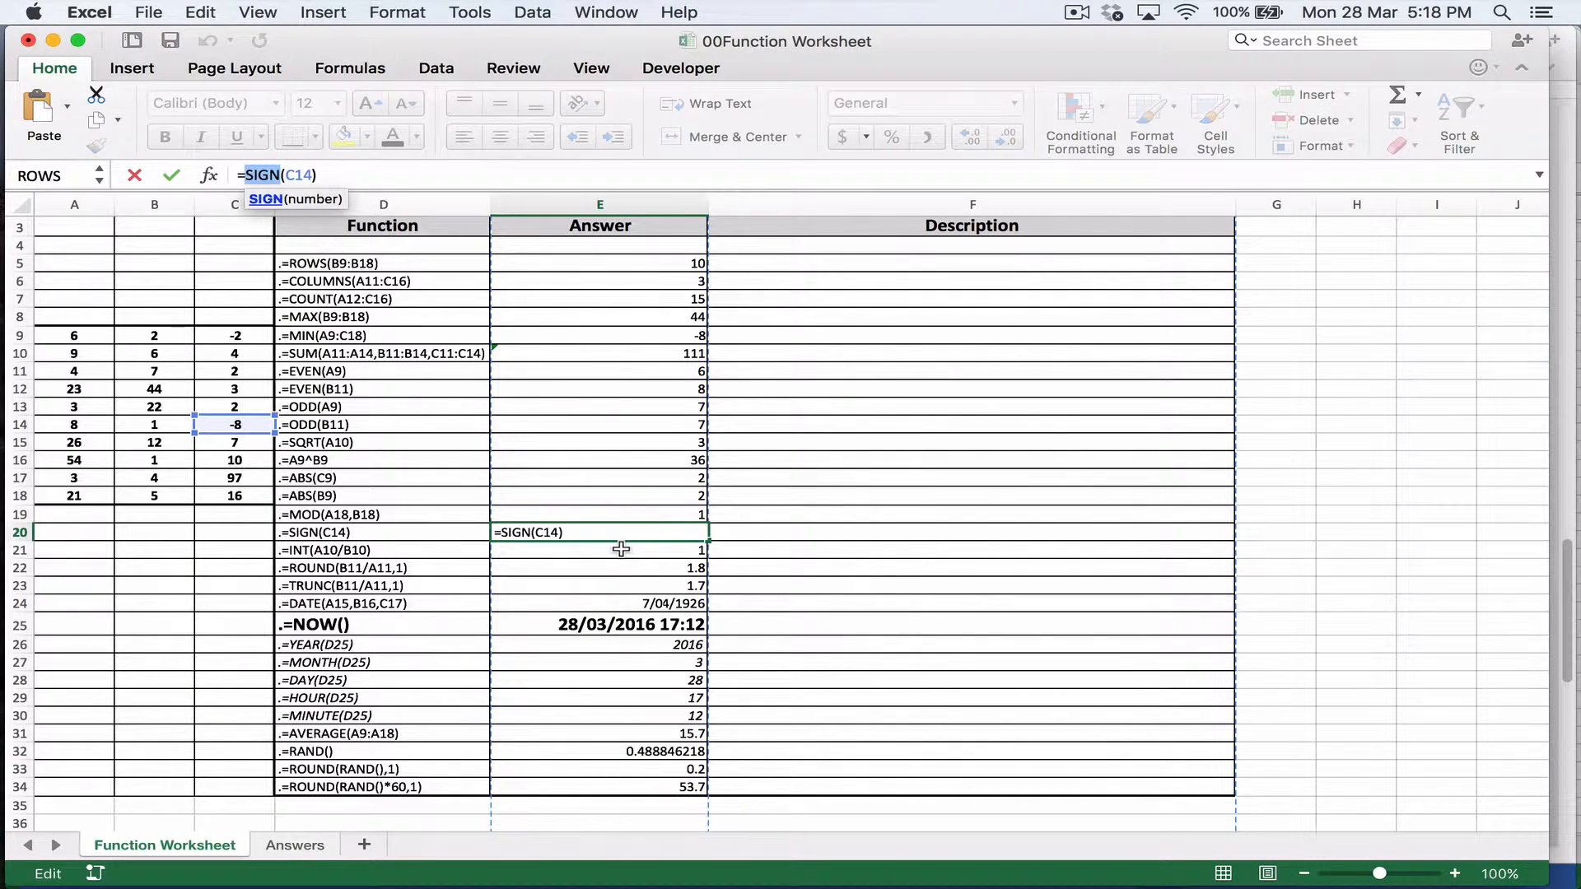
key(Return)
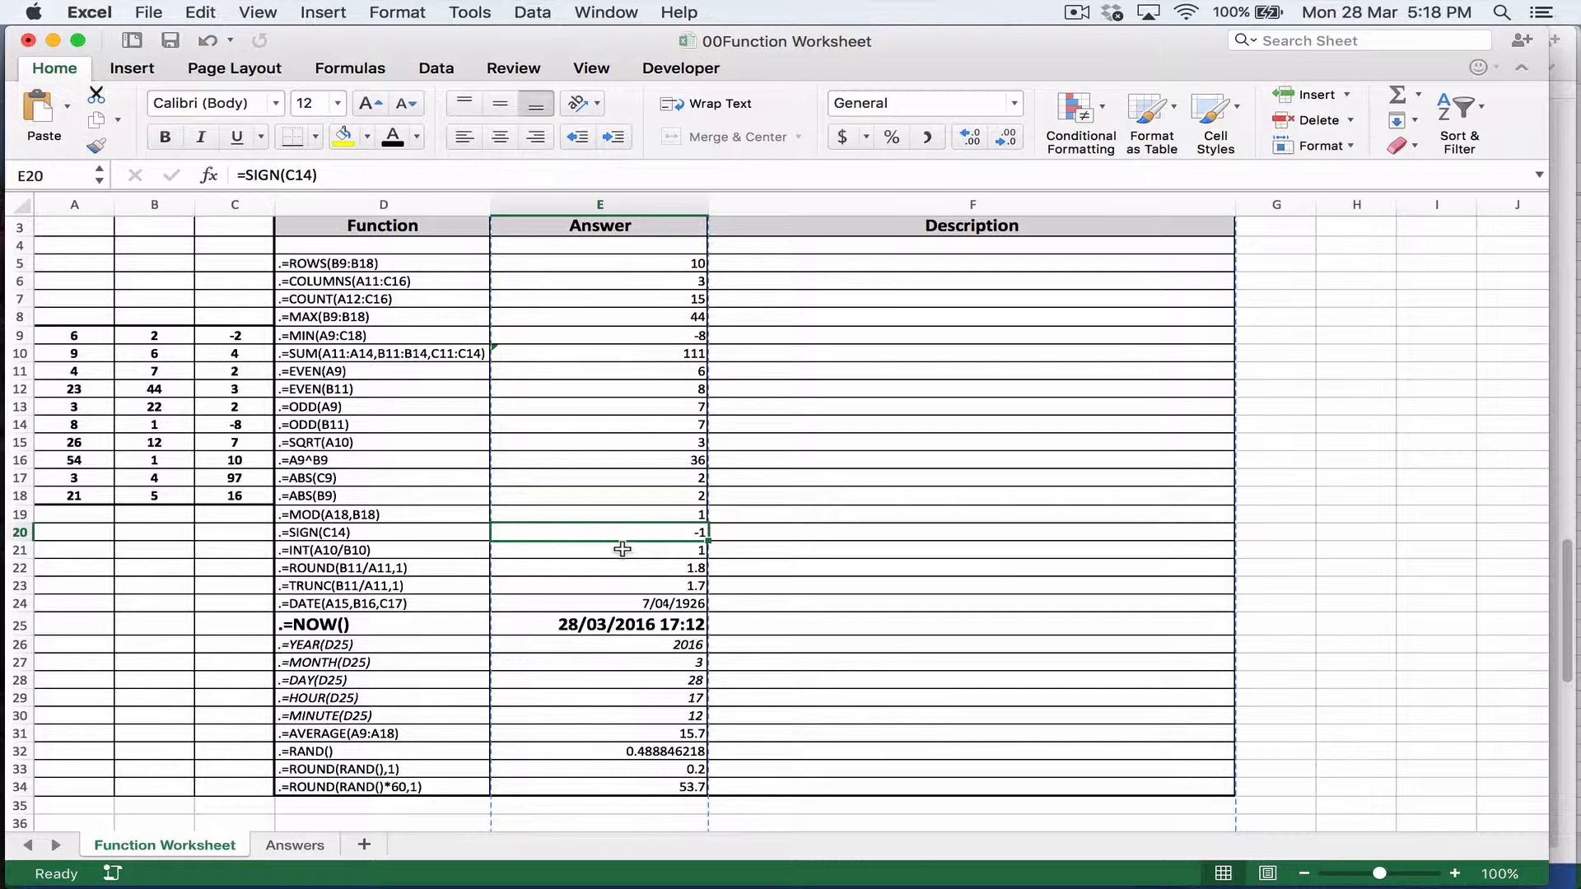
Step: Read the INT function's help article and examples from the formula in E21, and return to its answer cell
click(423, 555)
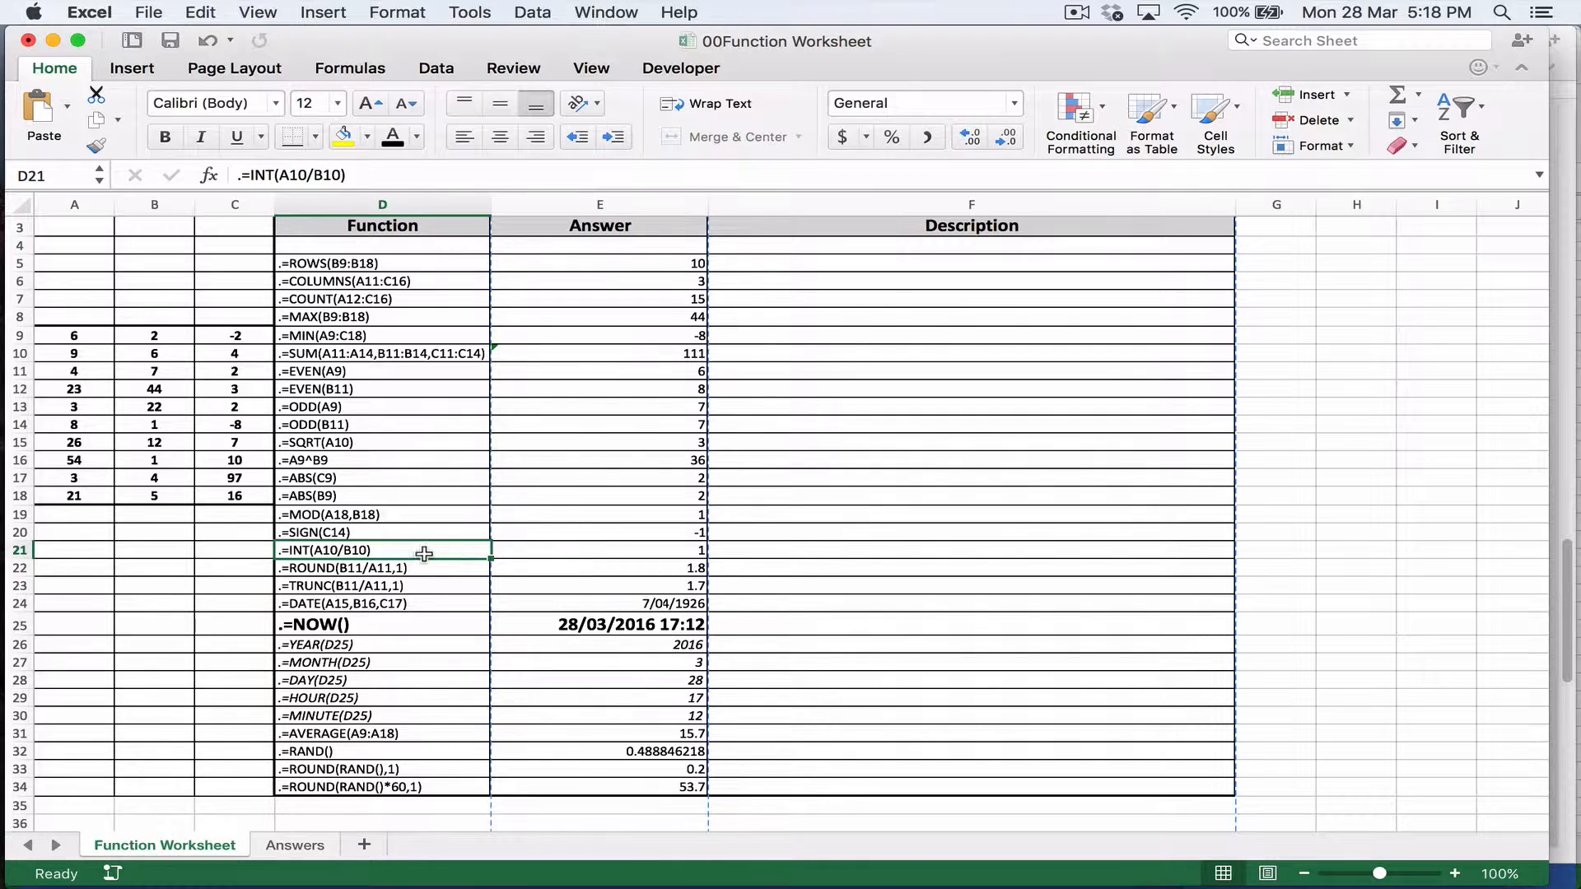
click(553, 547)
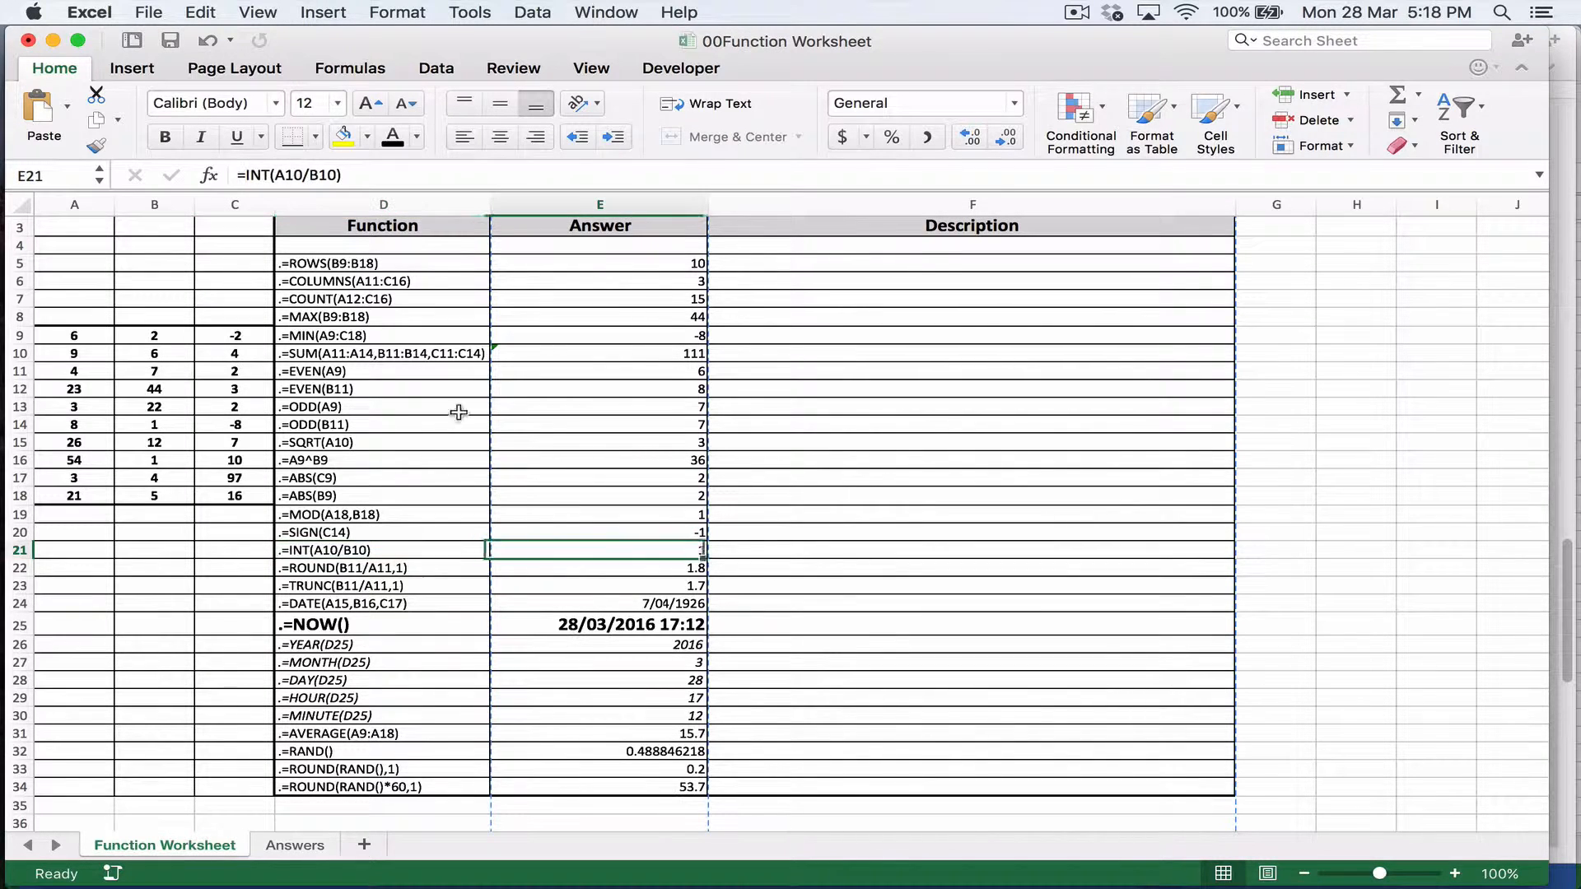
click(256, 173)
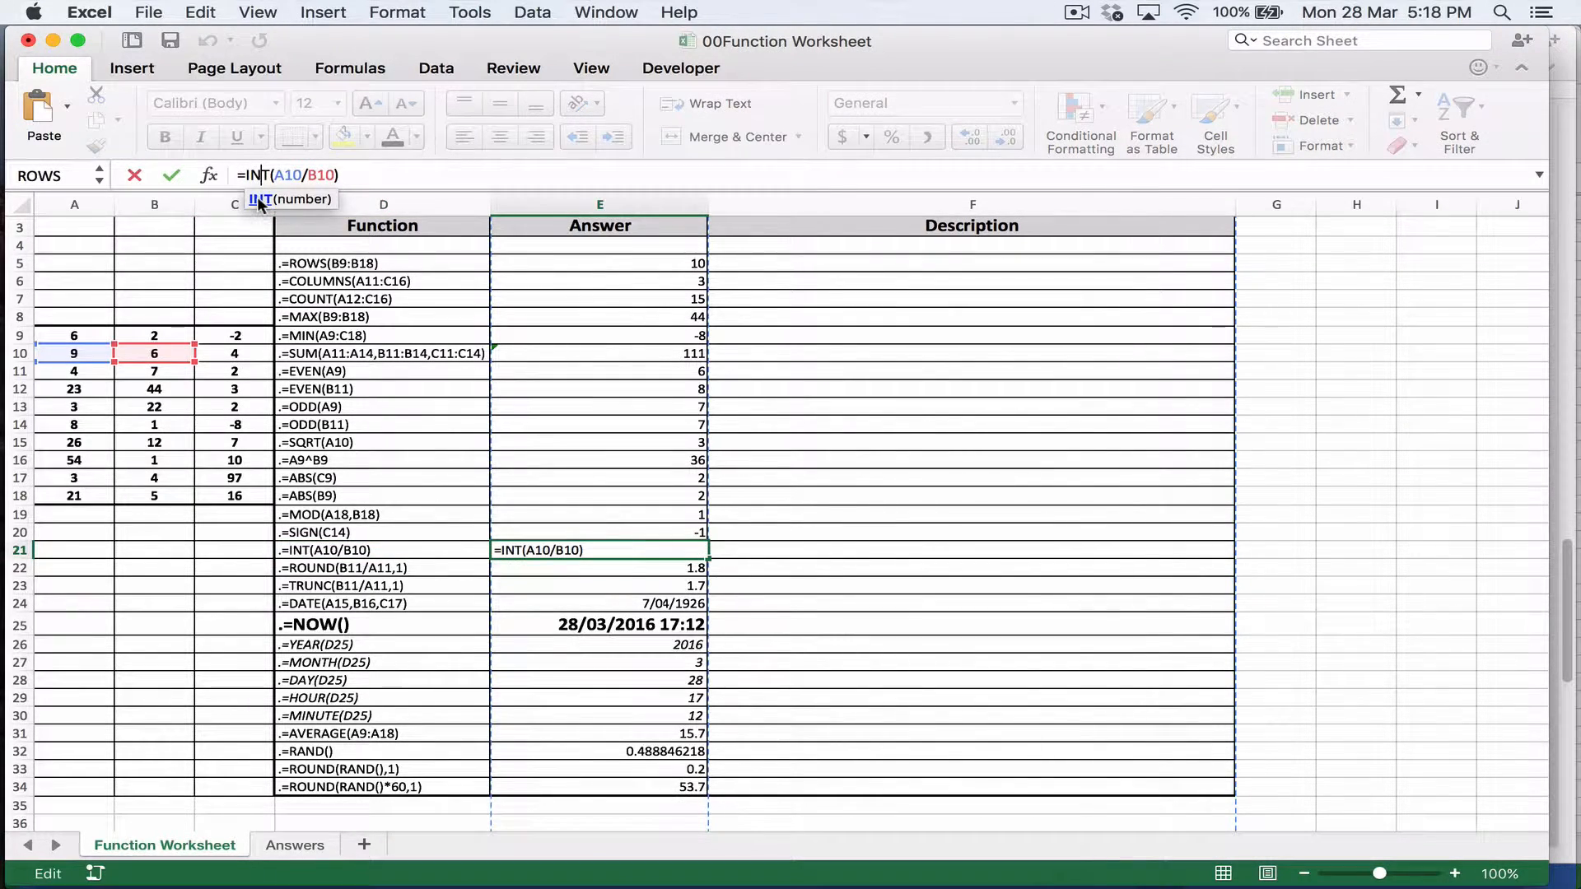
click(260, 199)
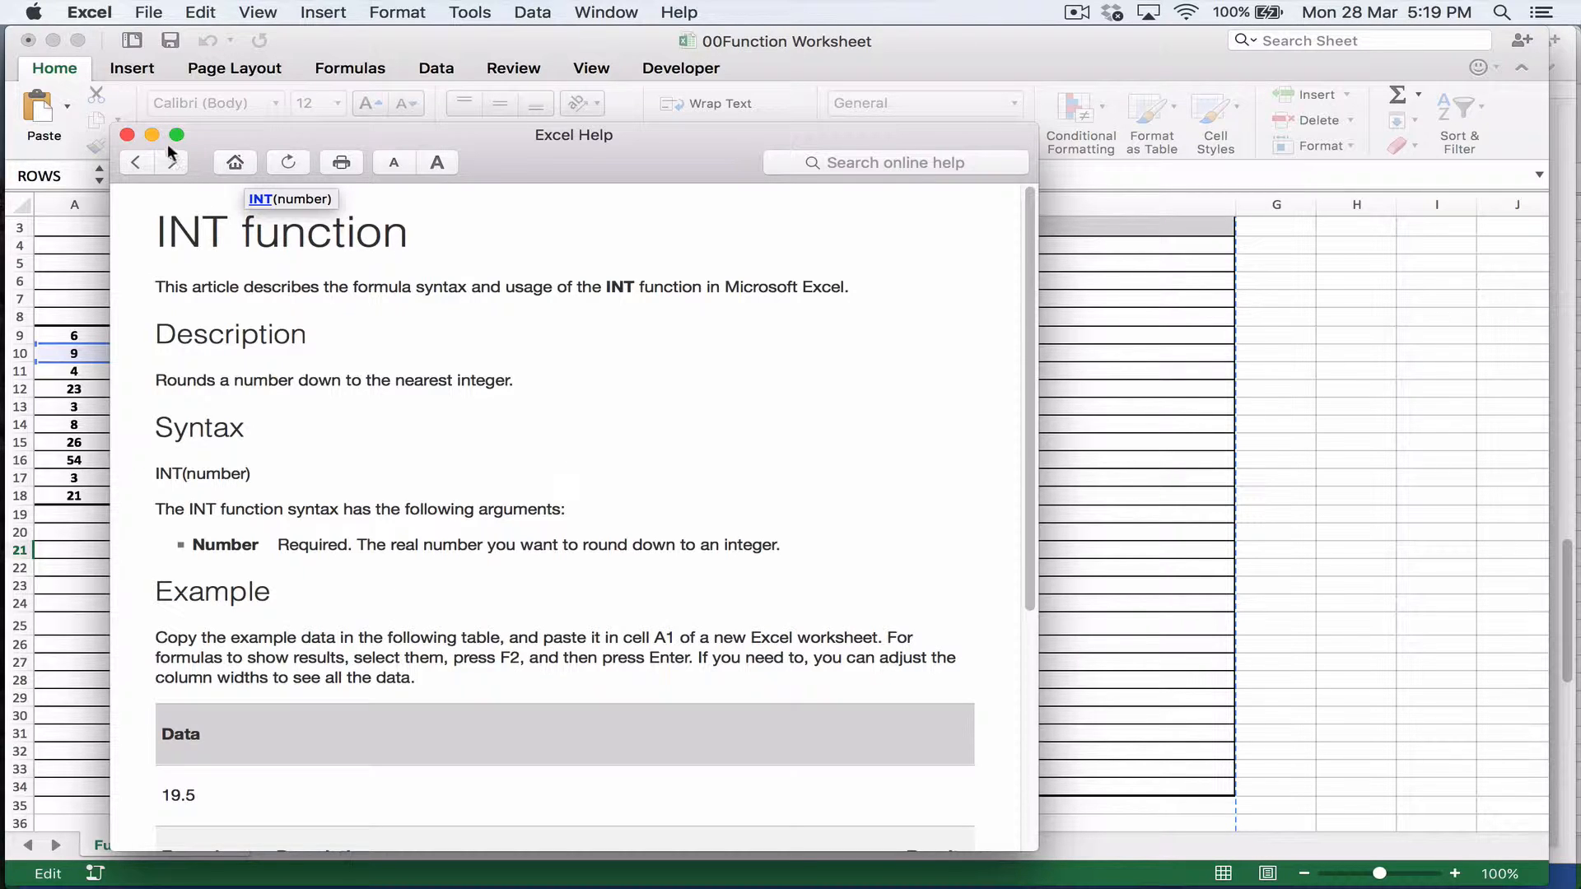
scroll(302, 516, down, 10)
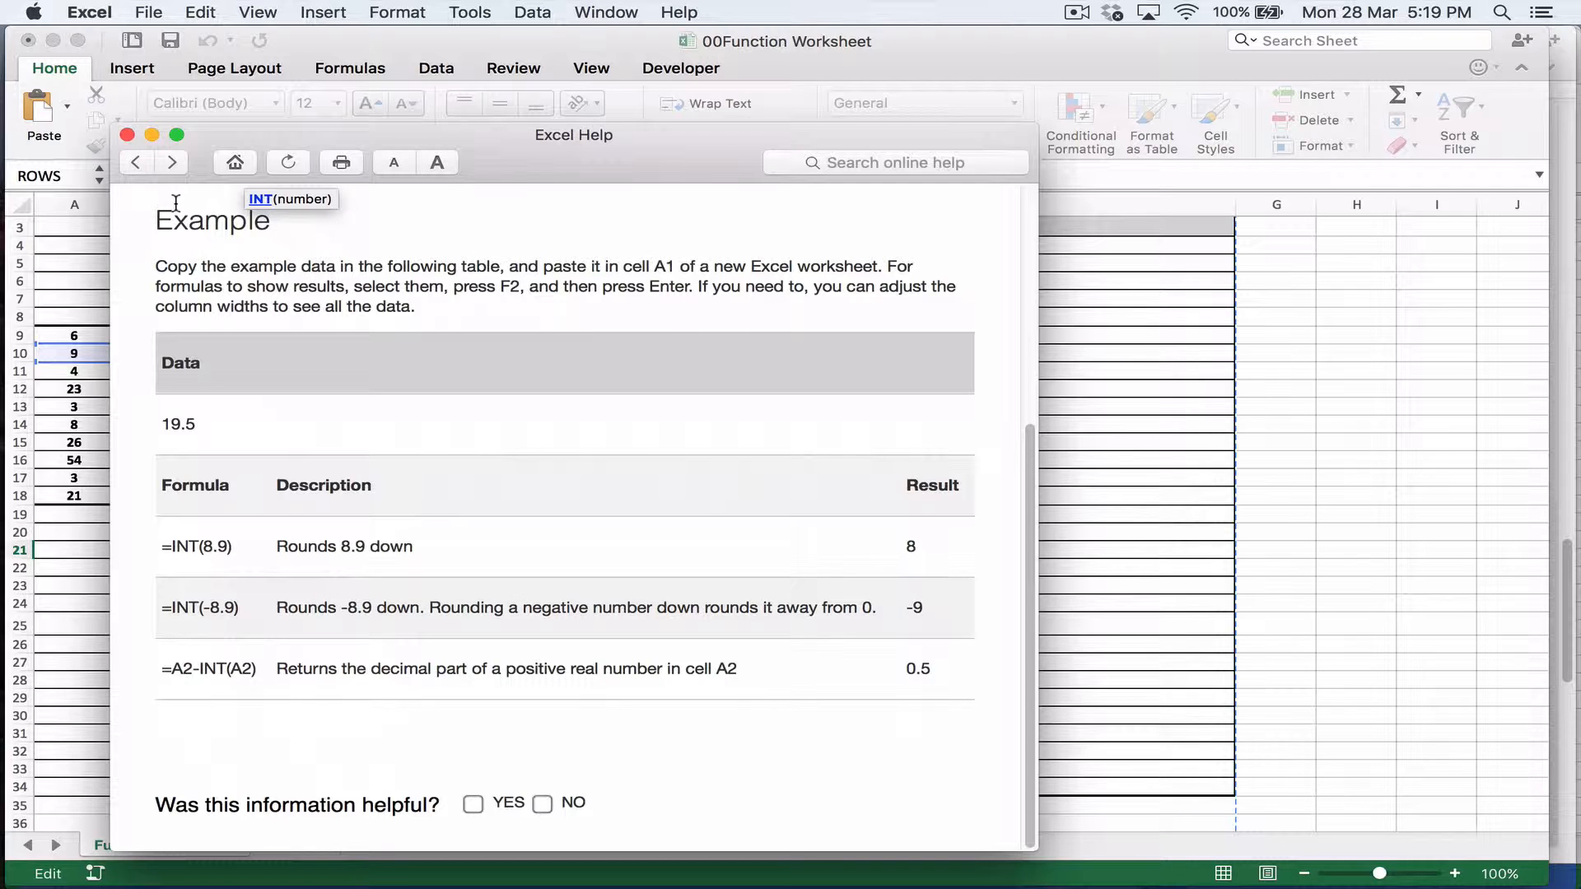
click(127, 135)
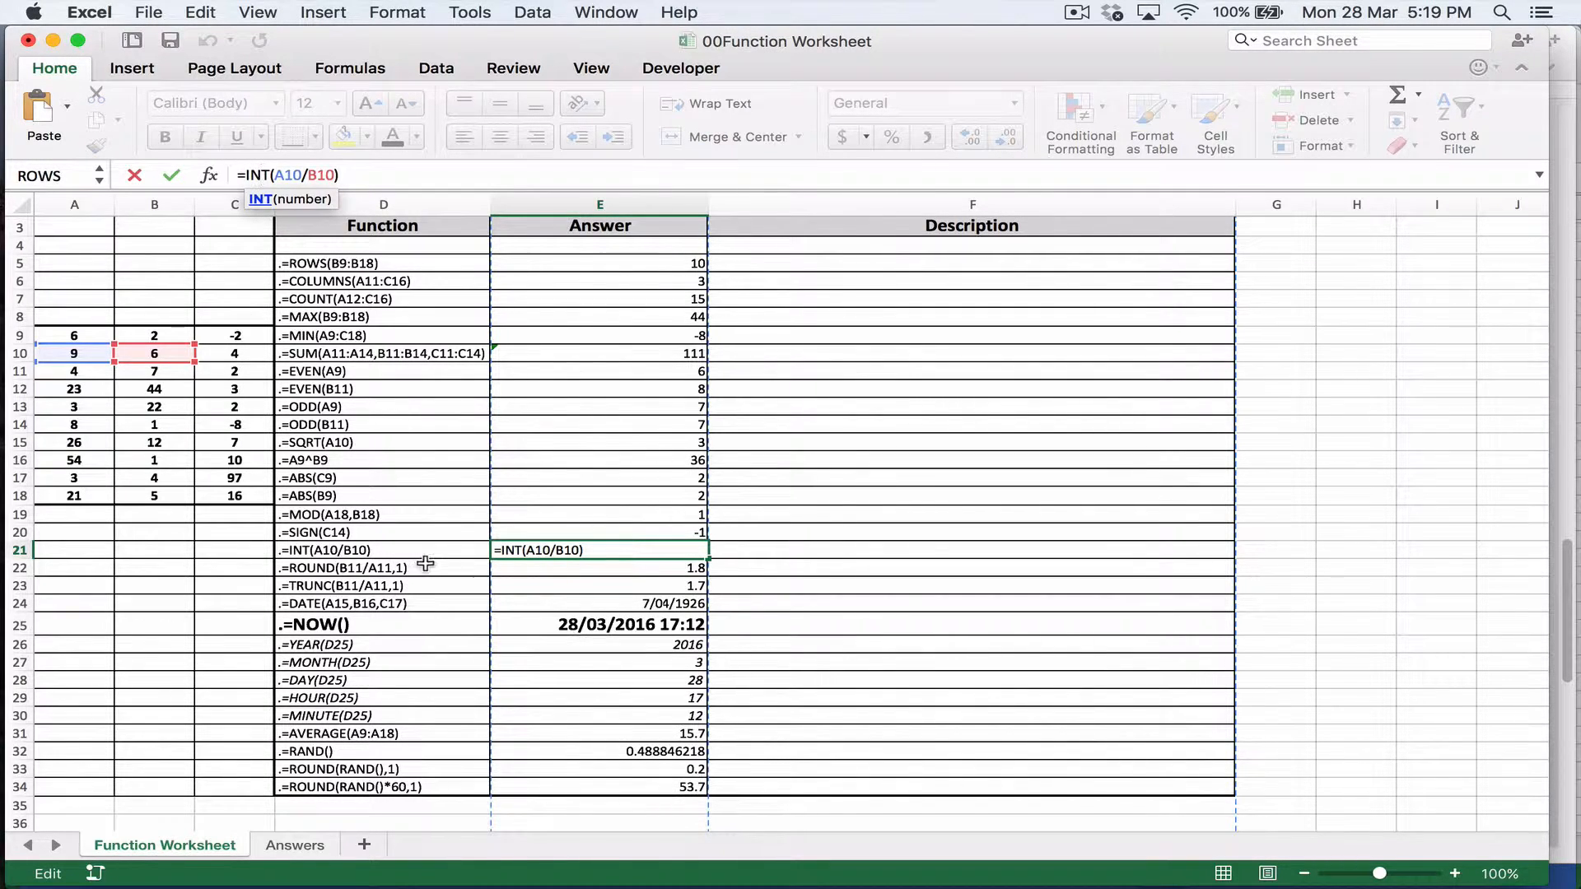
key(Return)
click(530, 554)
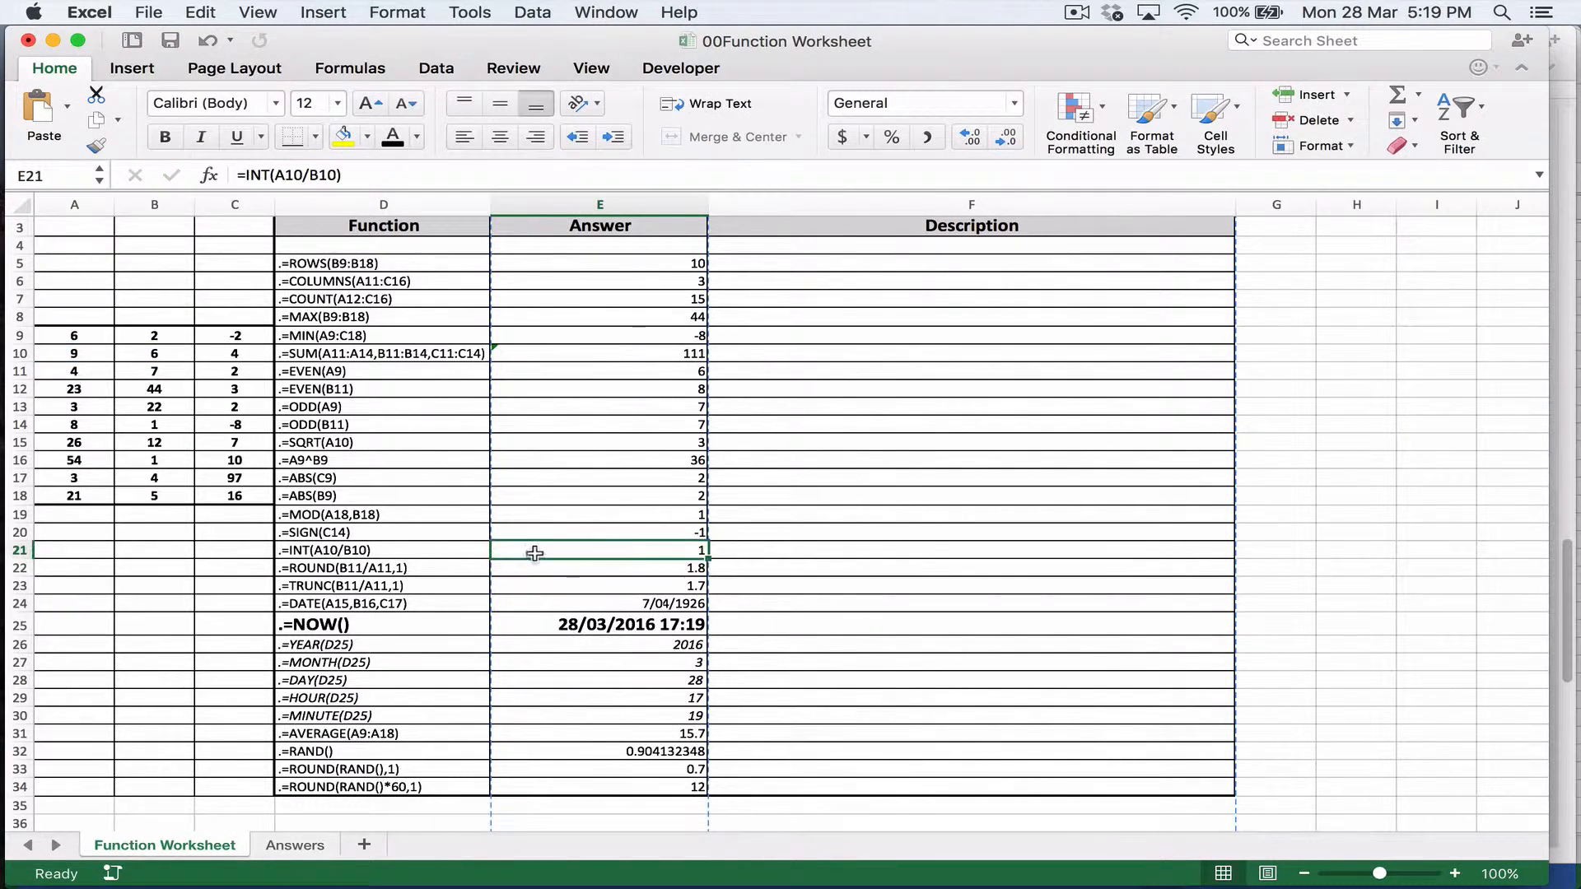
Step: Review the ROUND function's help article and examples from the formula in E22, and leave the formula without editing it
click(404, 576)
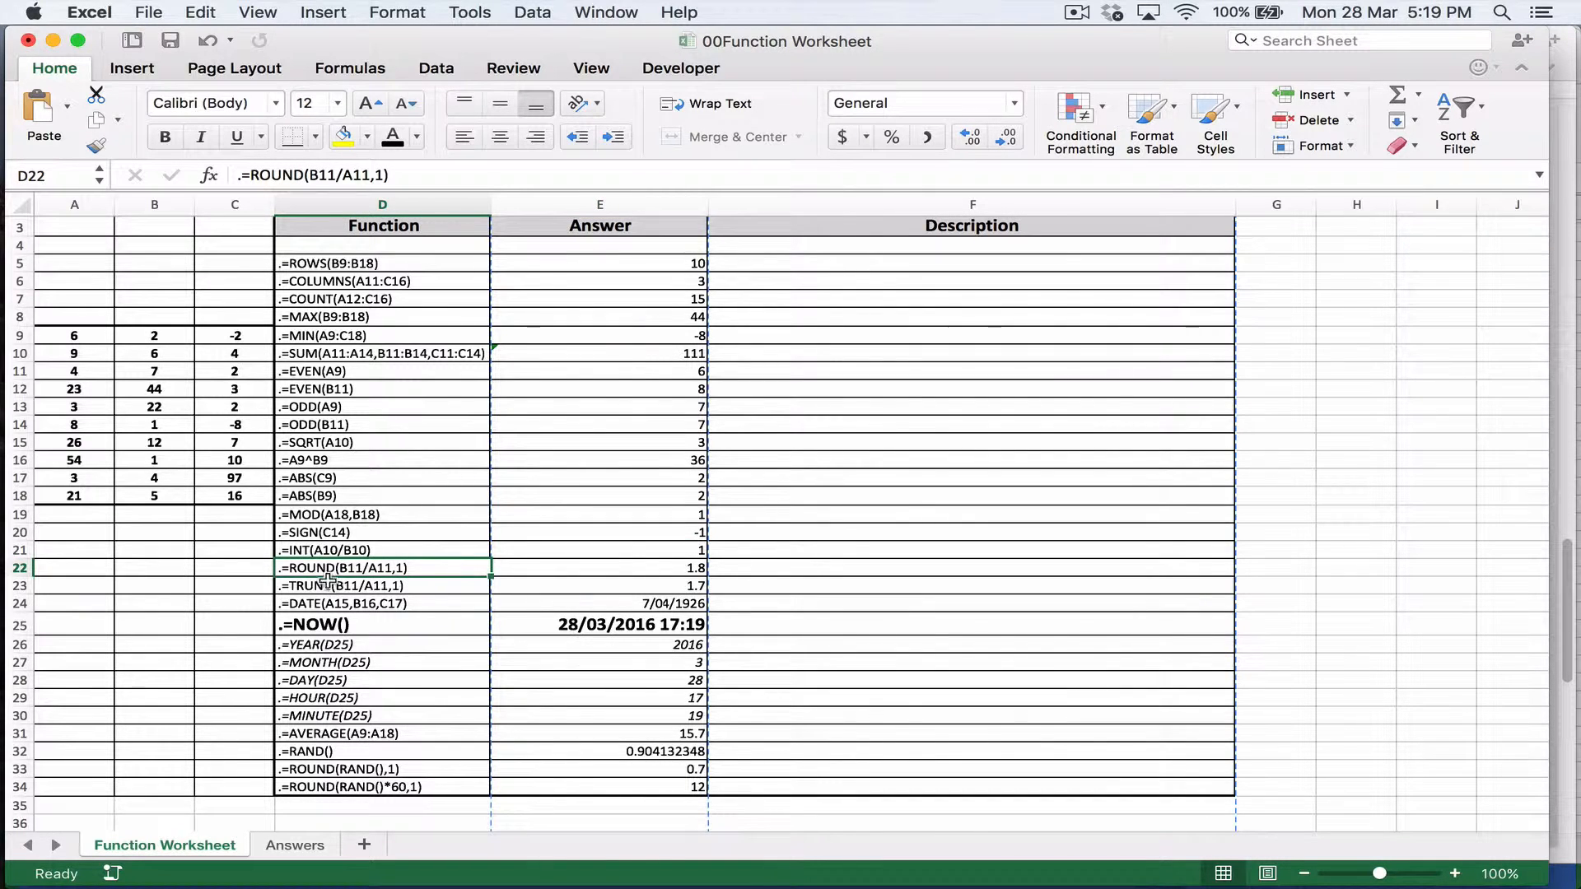
click(508, 563)
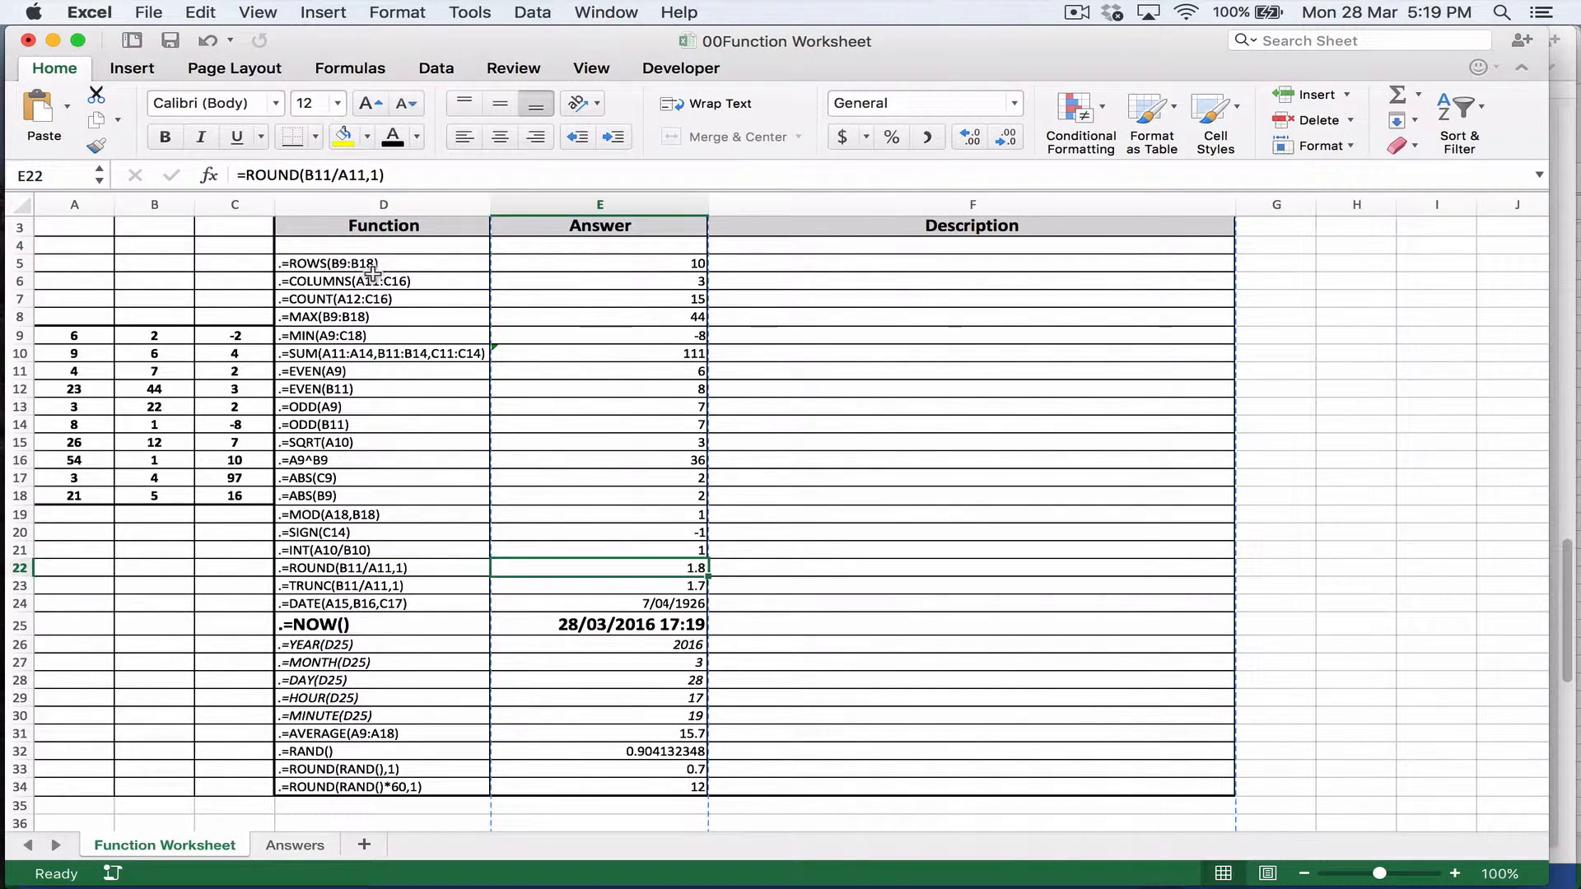
click(274, 174)
click(275, 201)
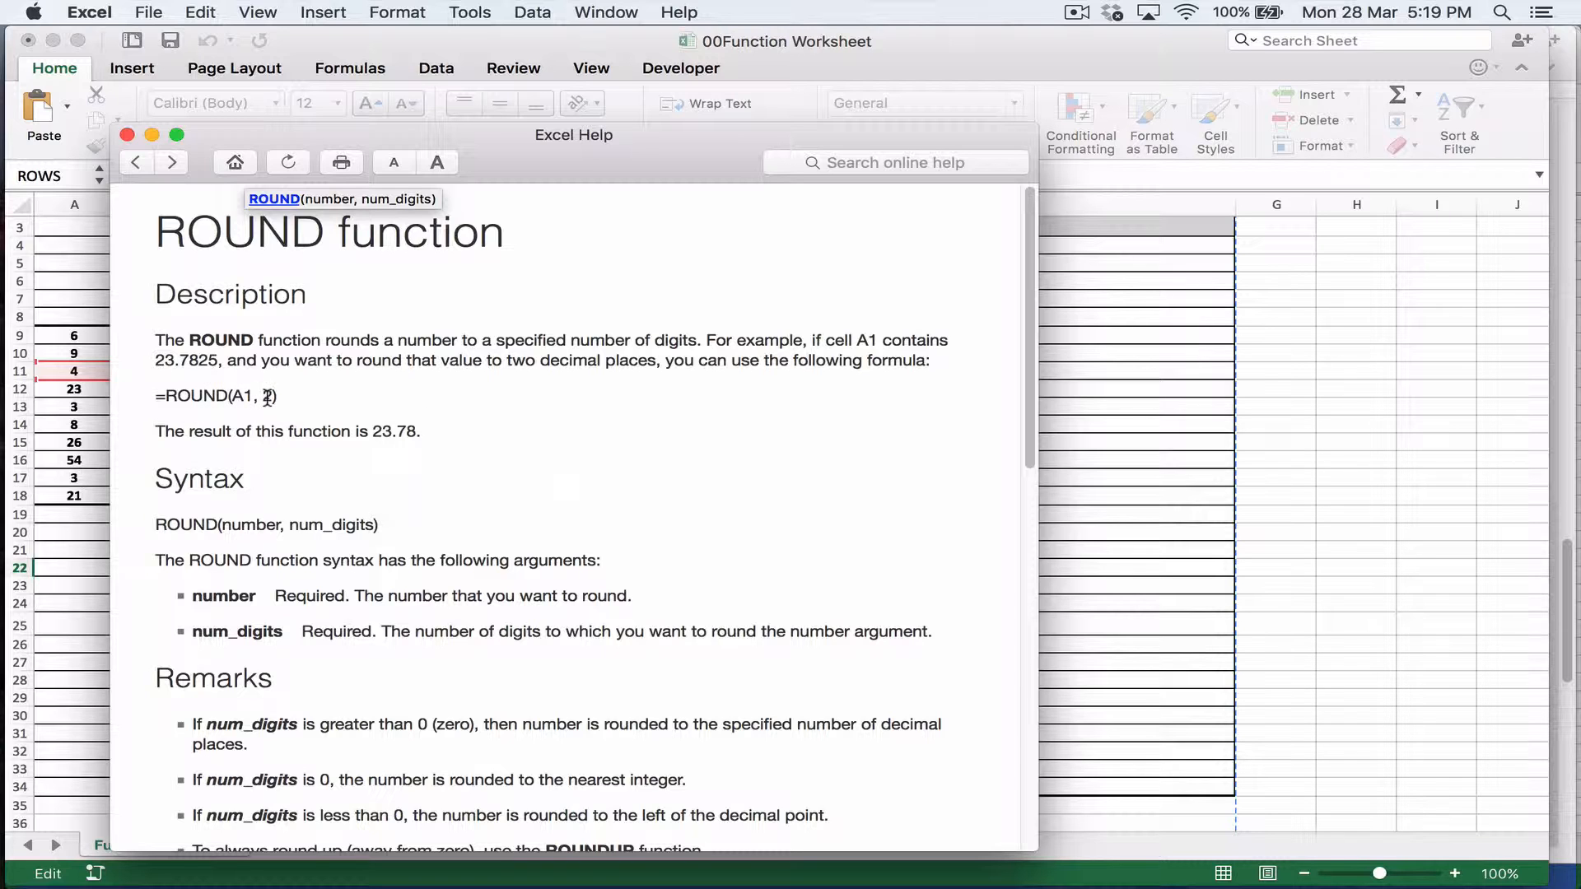
scroll(336, 456, down, 15)
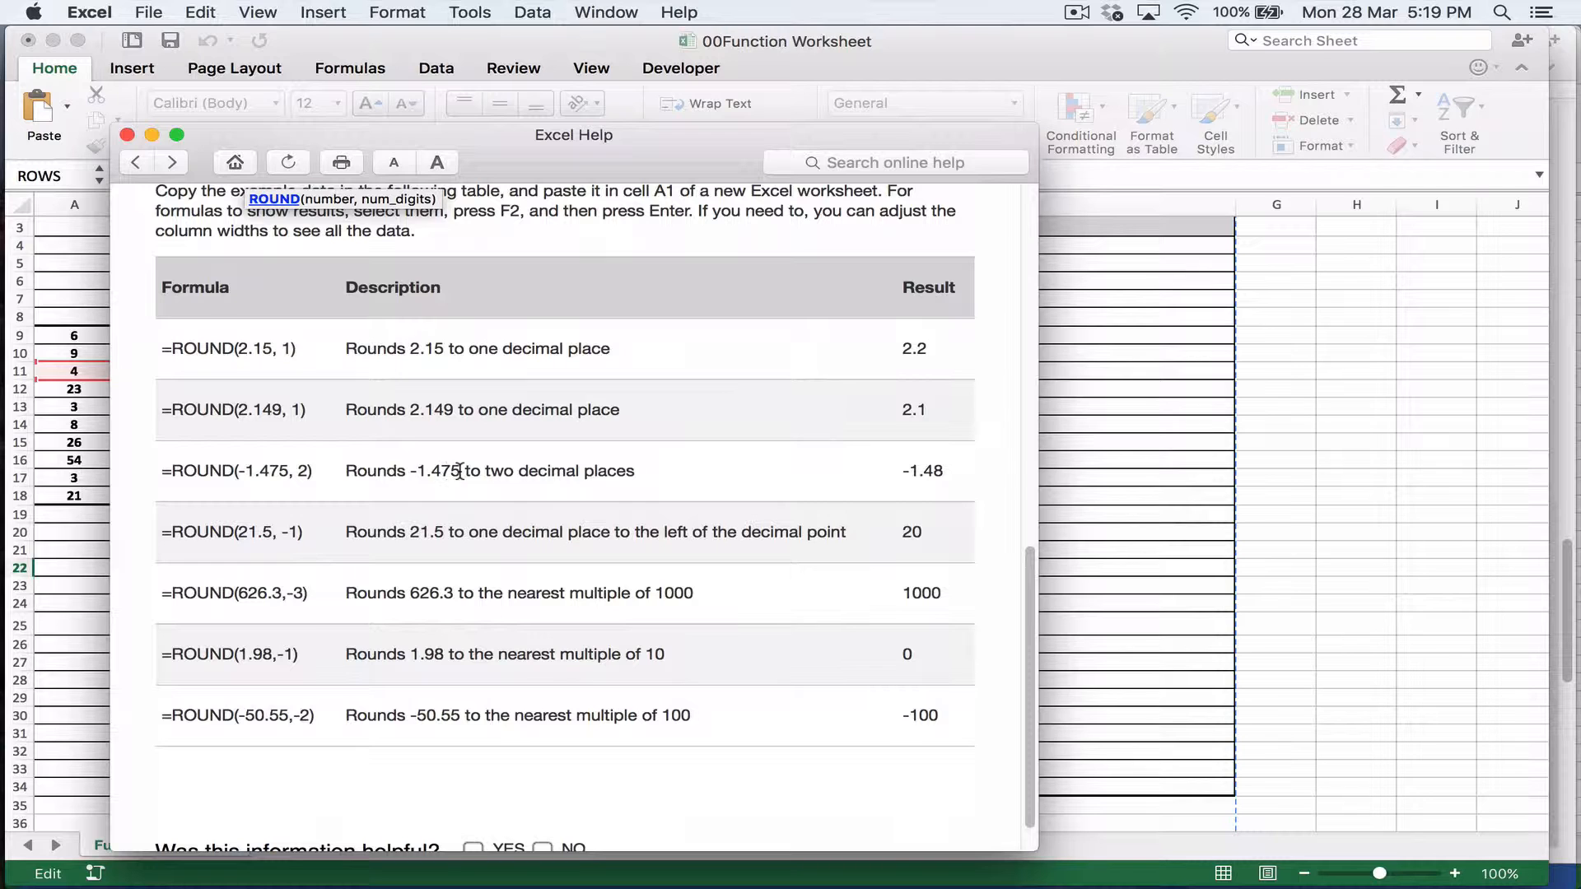
click(128, 135)
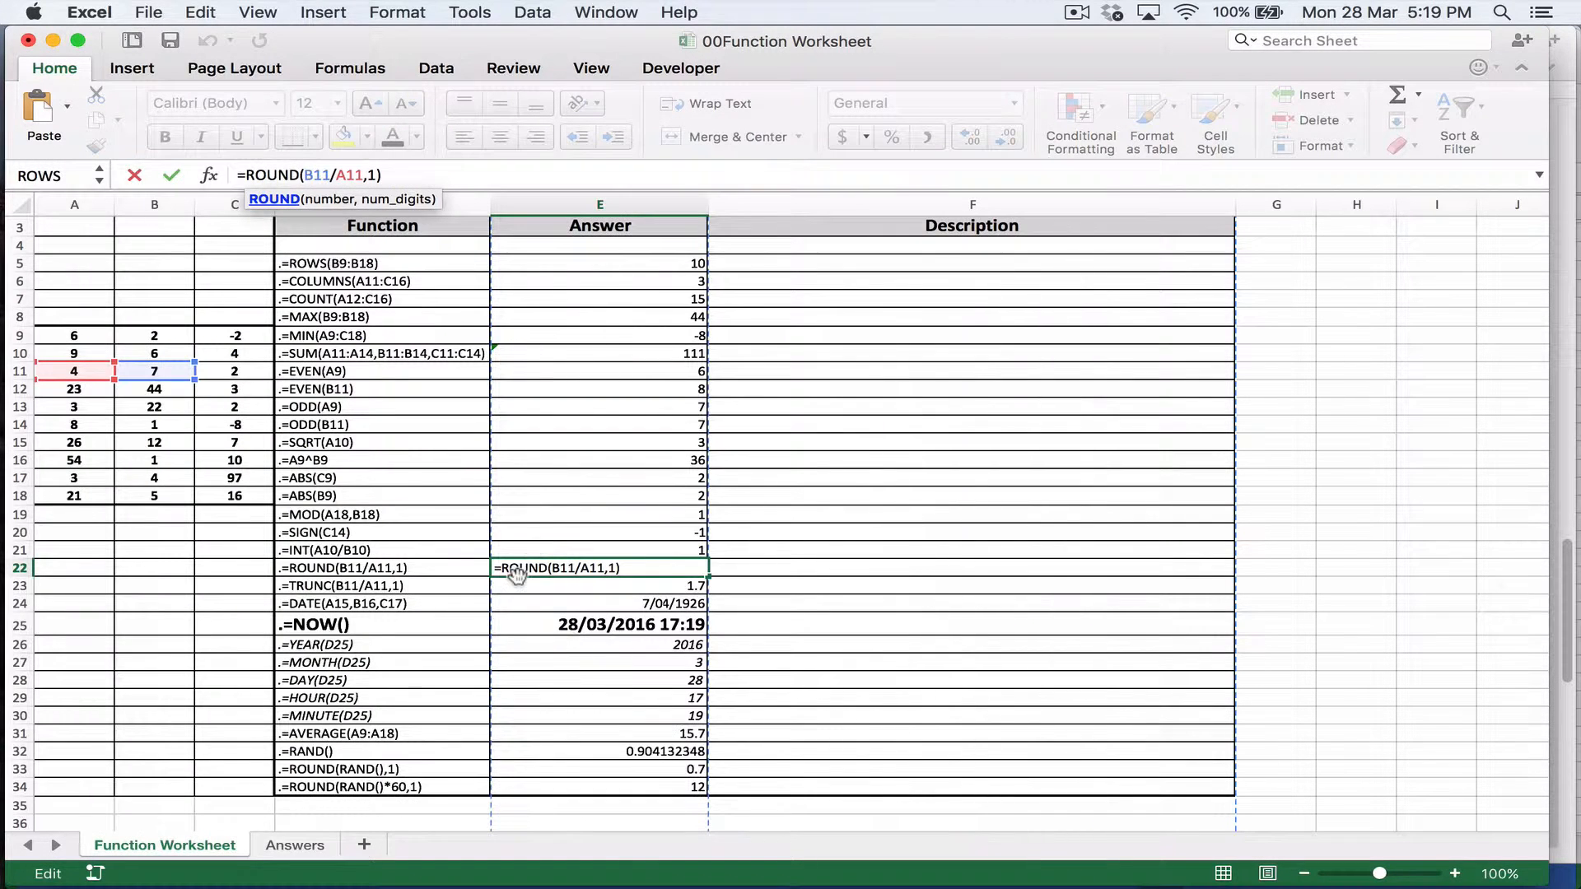
click(588, 582)
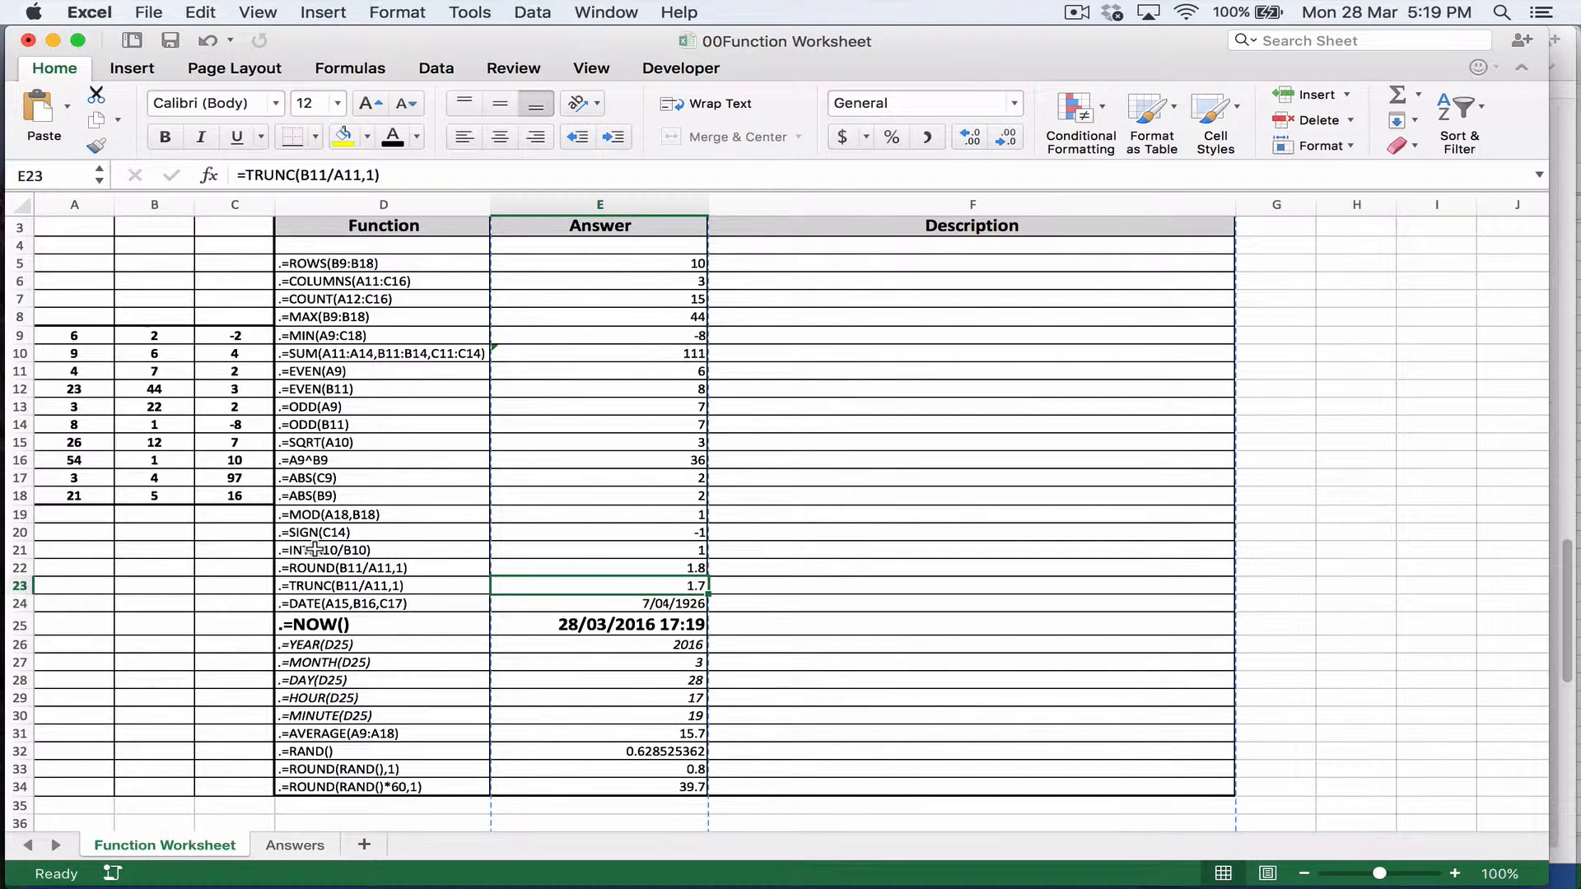
Step: Open the help article for TRUNC from the formula in E23, read its description and examples, and exit formula editing
click(414, 590)
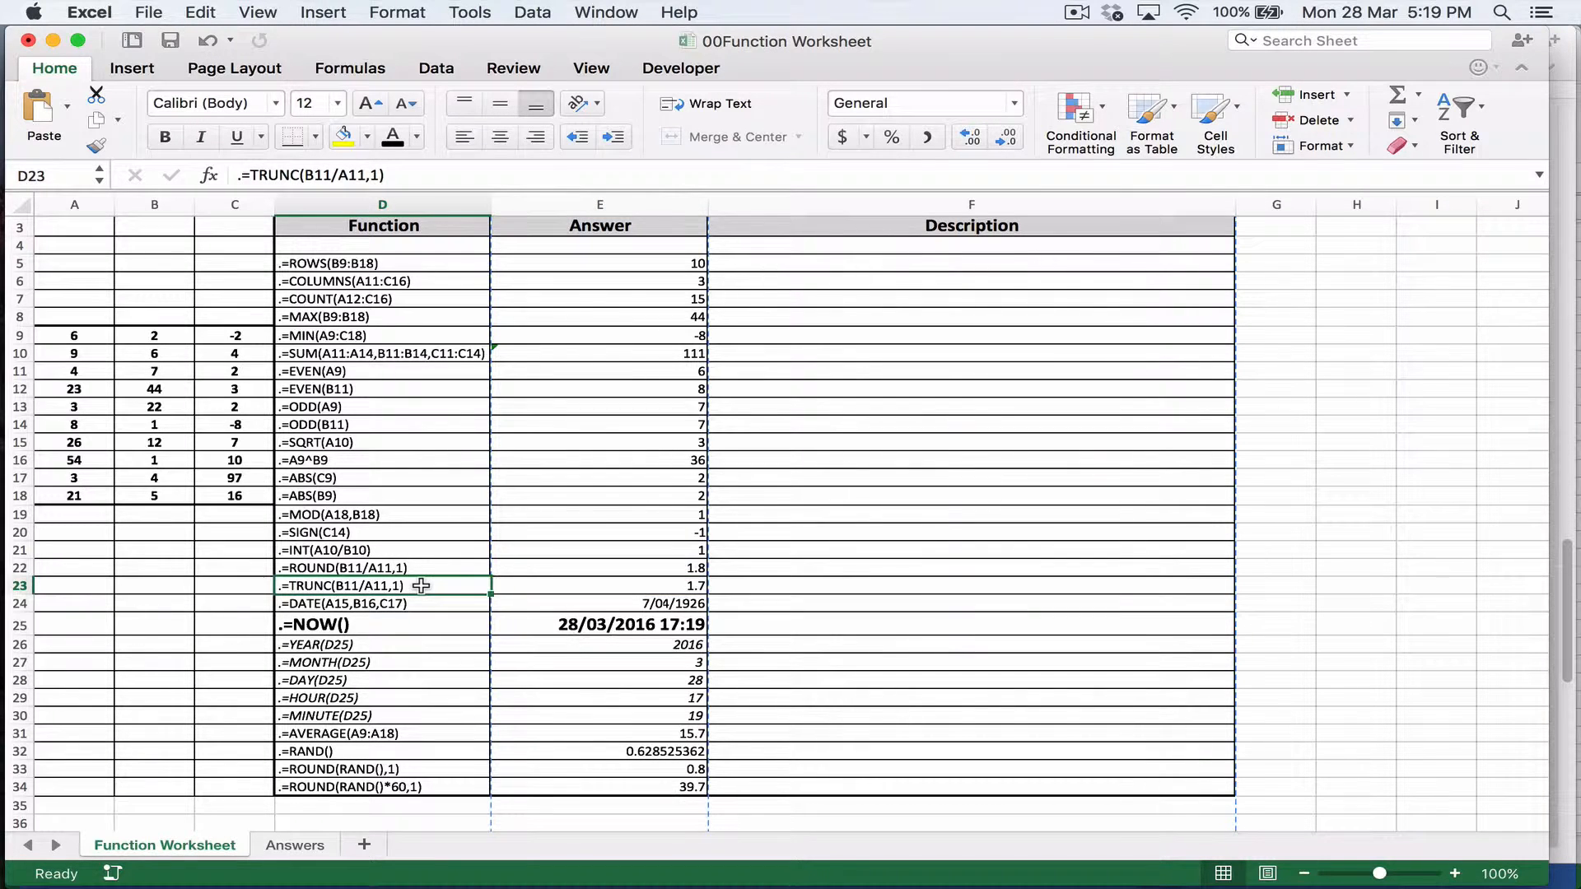
click(607, 590)
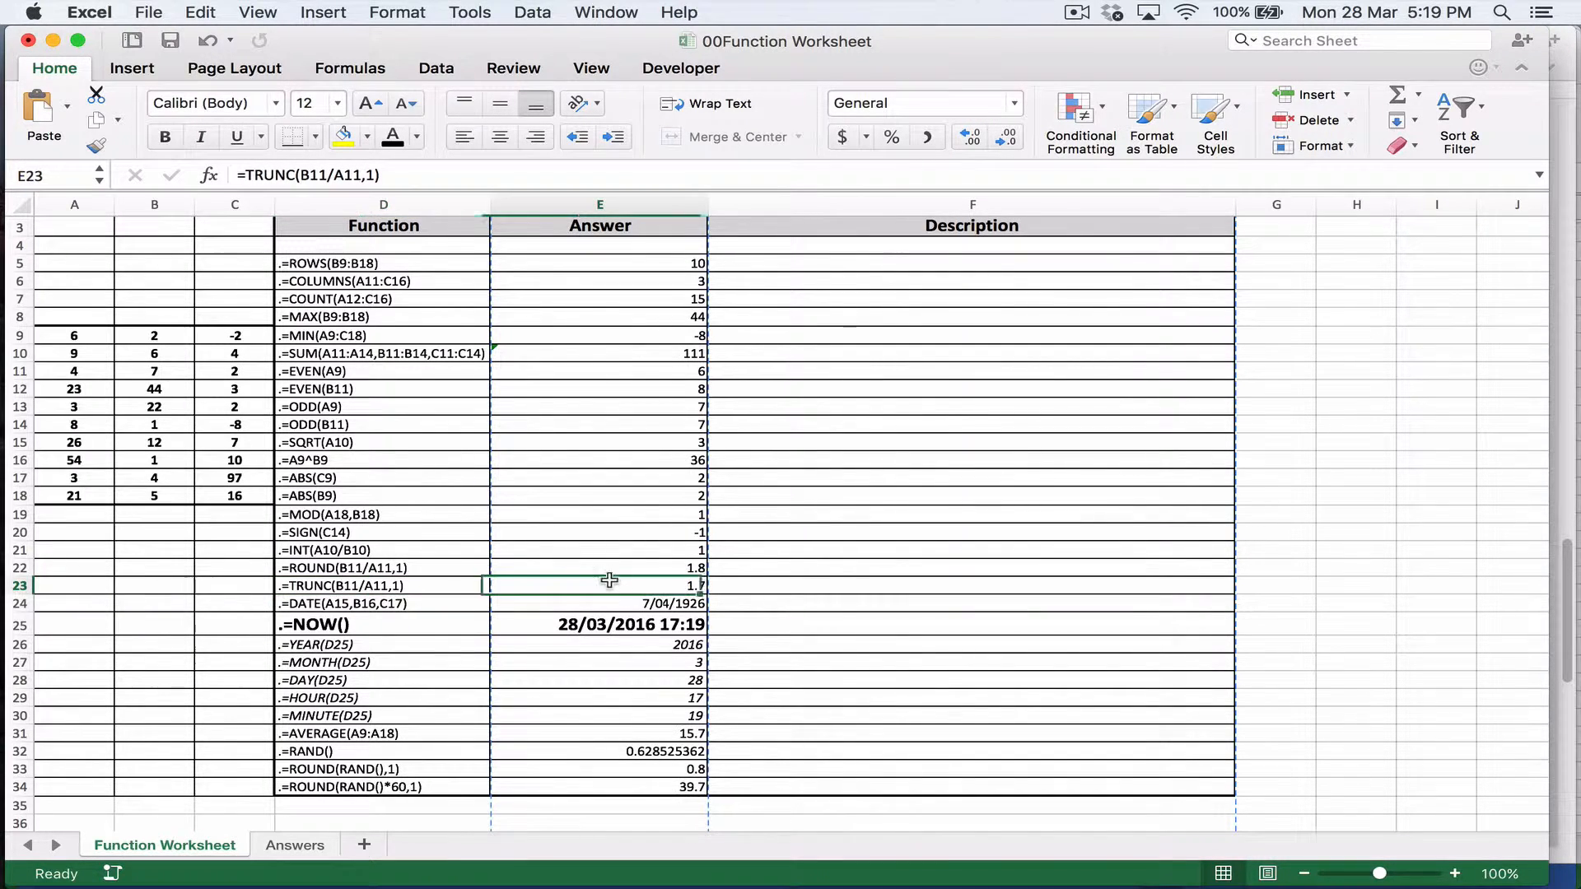
double_click(261, 175)
click(268, 202)
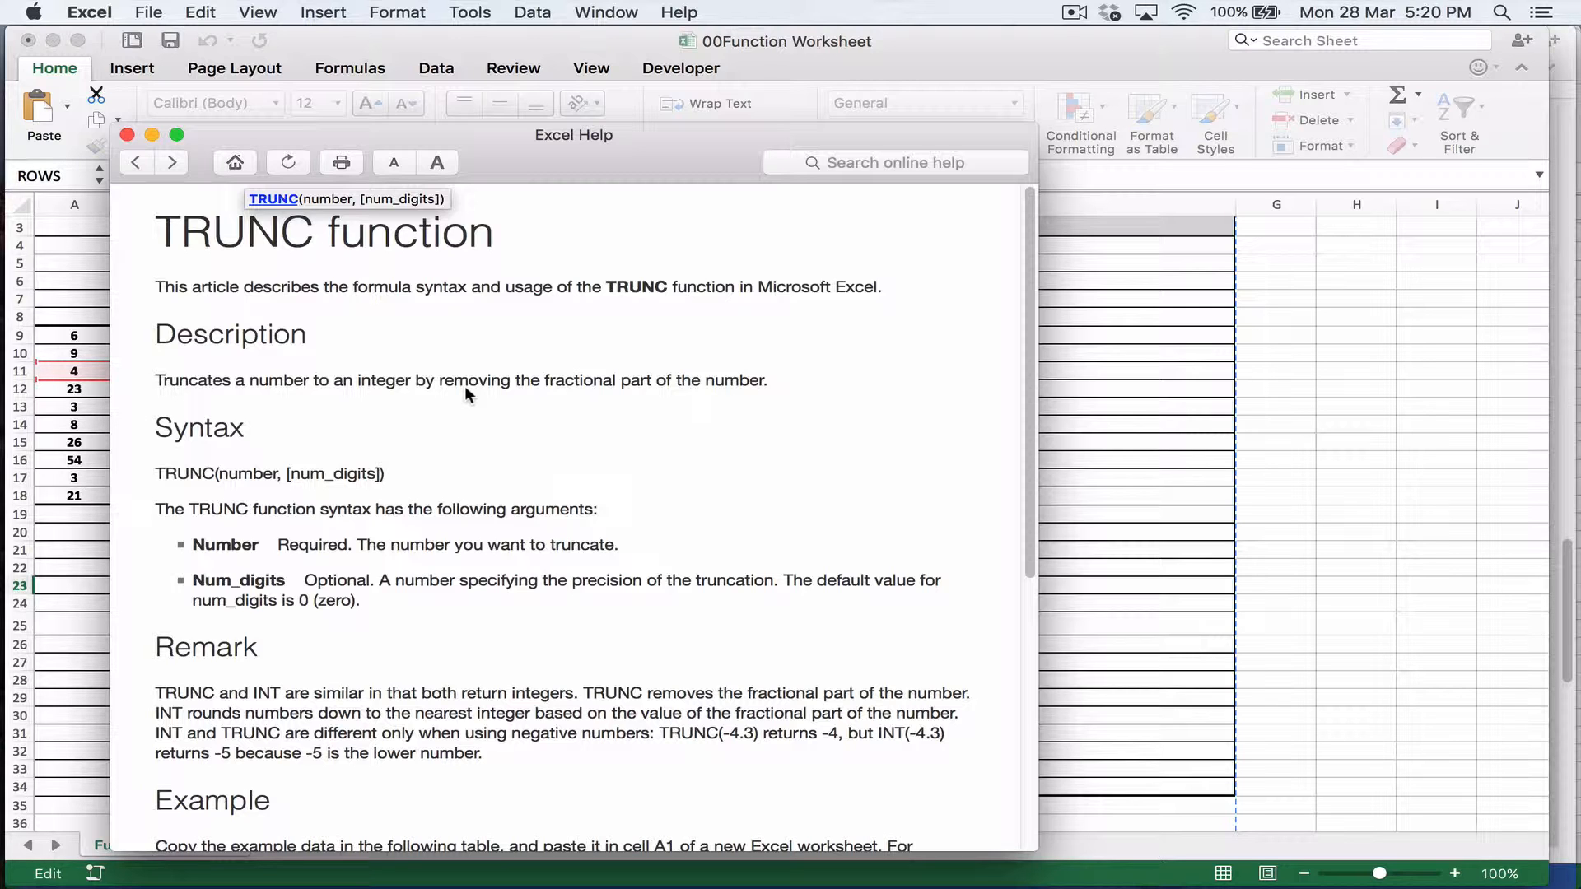
scroll(486, 407, down, 6)
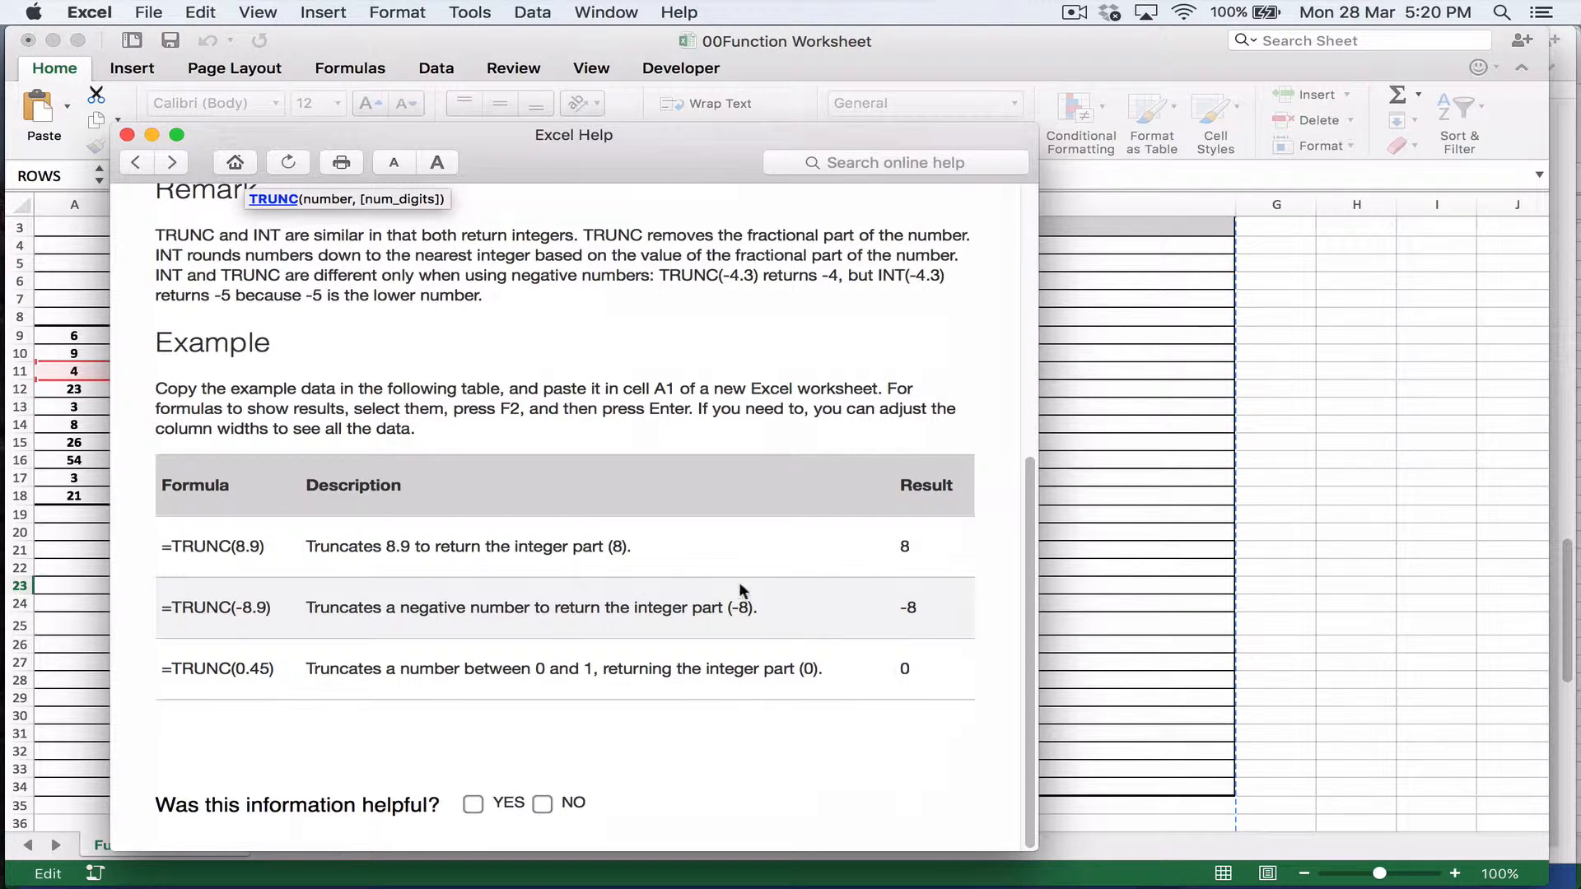
click(128, 134)
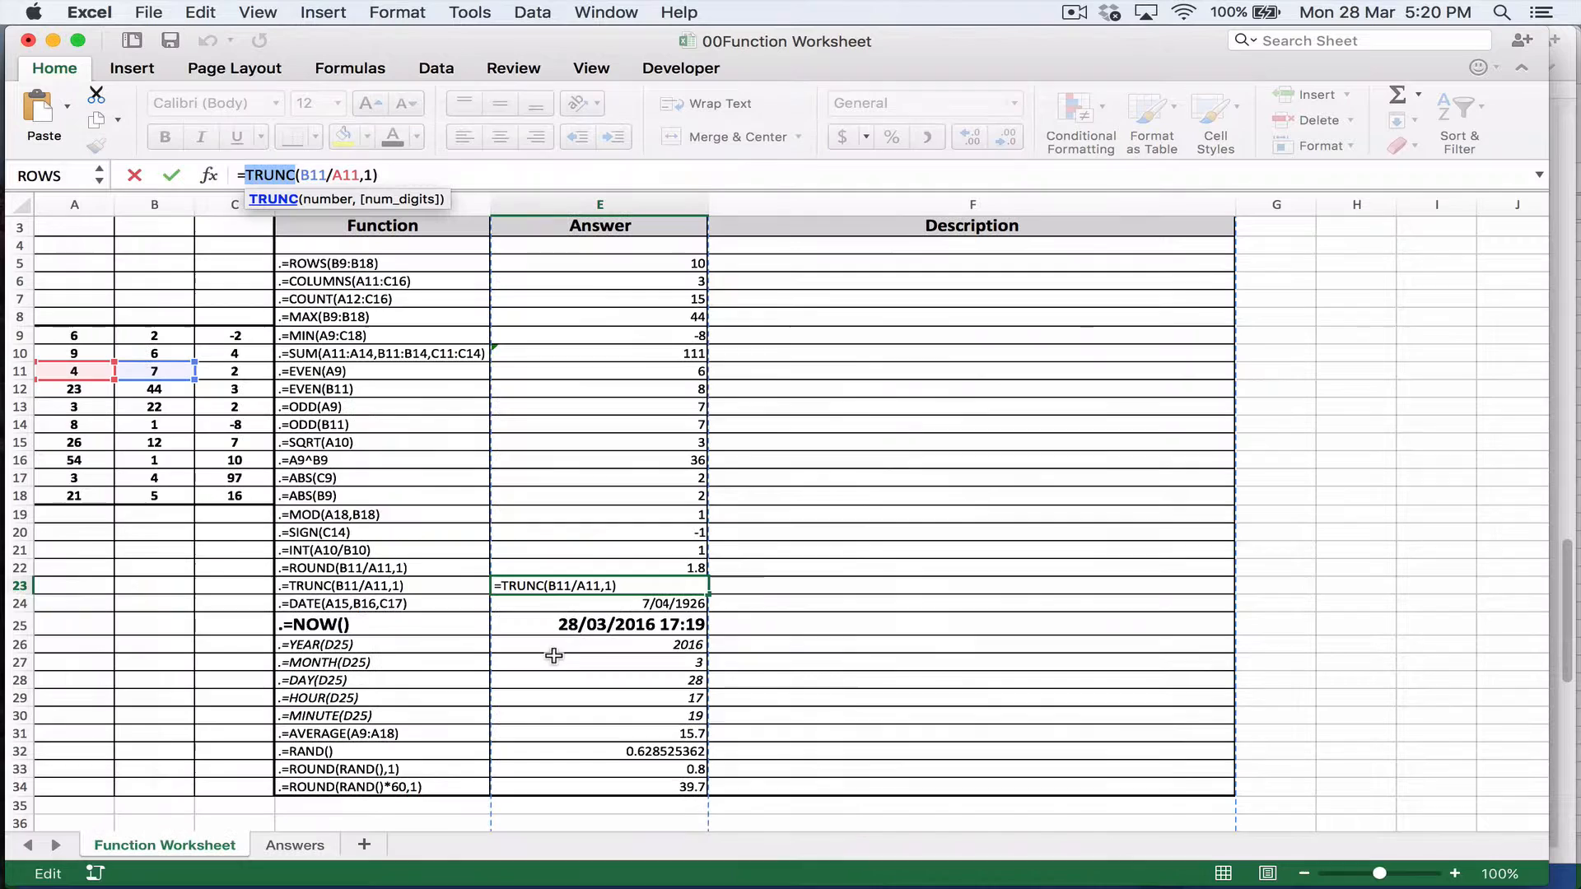
click(615, 606)
key(Escape)
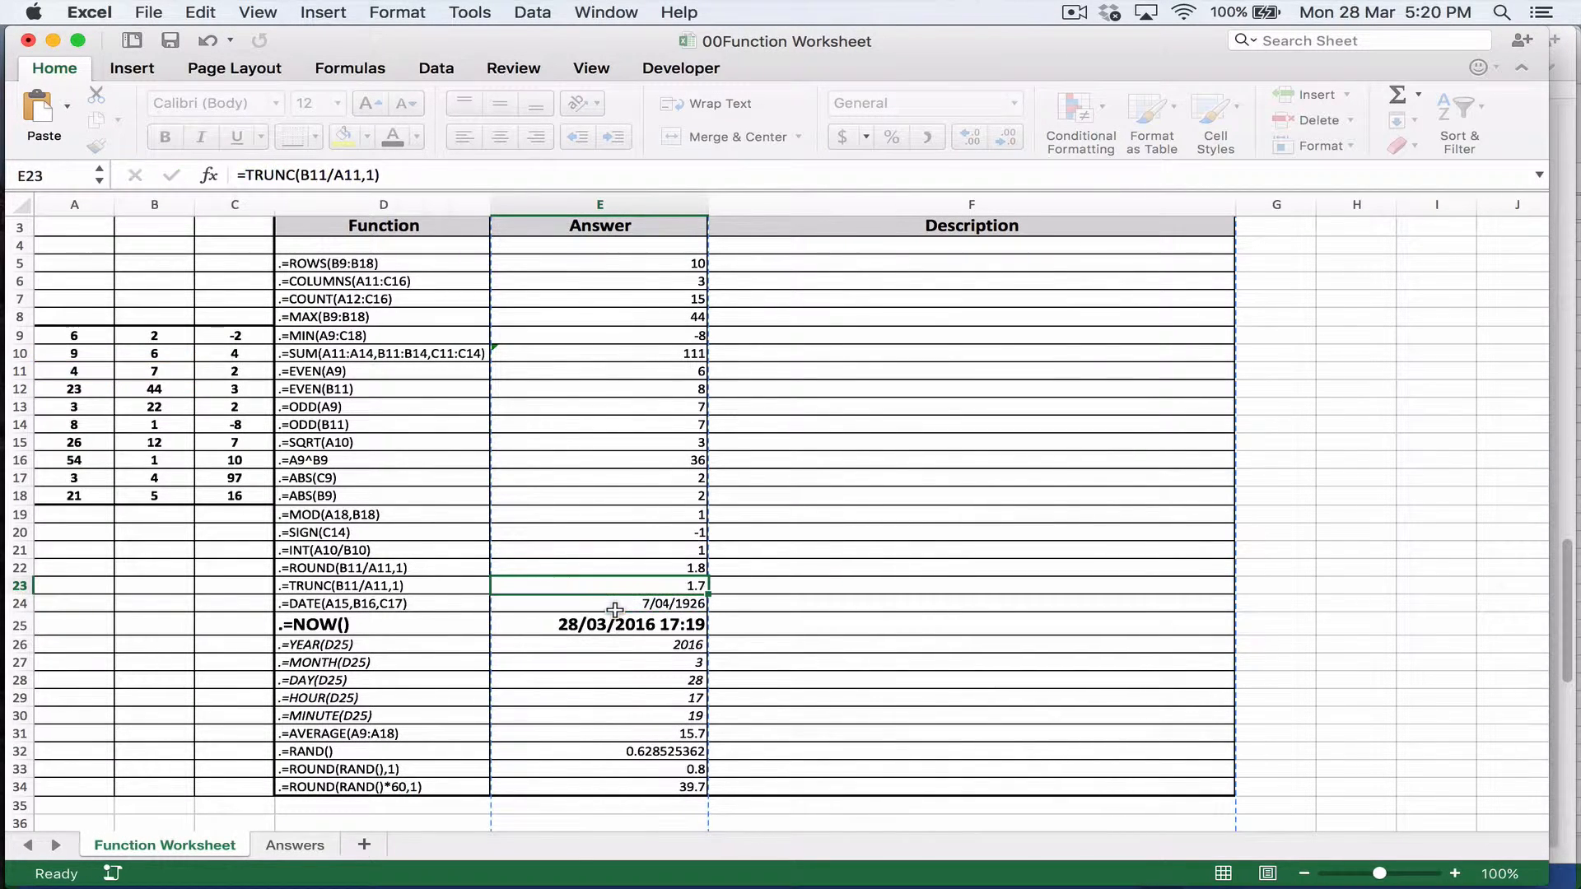
Step: Examine the DATE function in row 24 by comparing its answer in E24 with source cells A15, B16 and C17
click(407, 606)
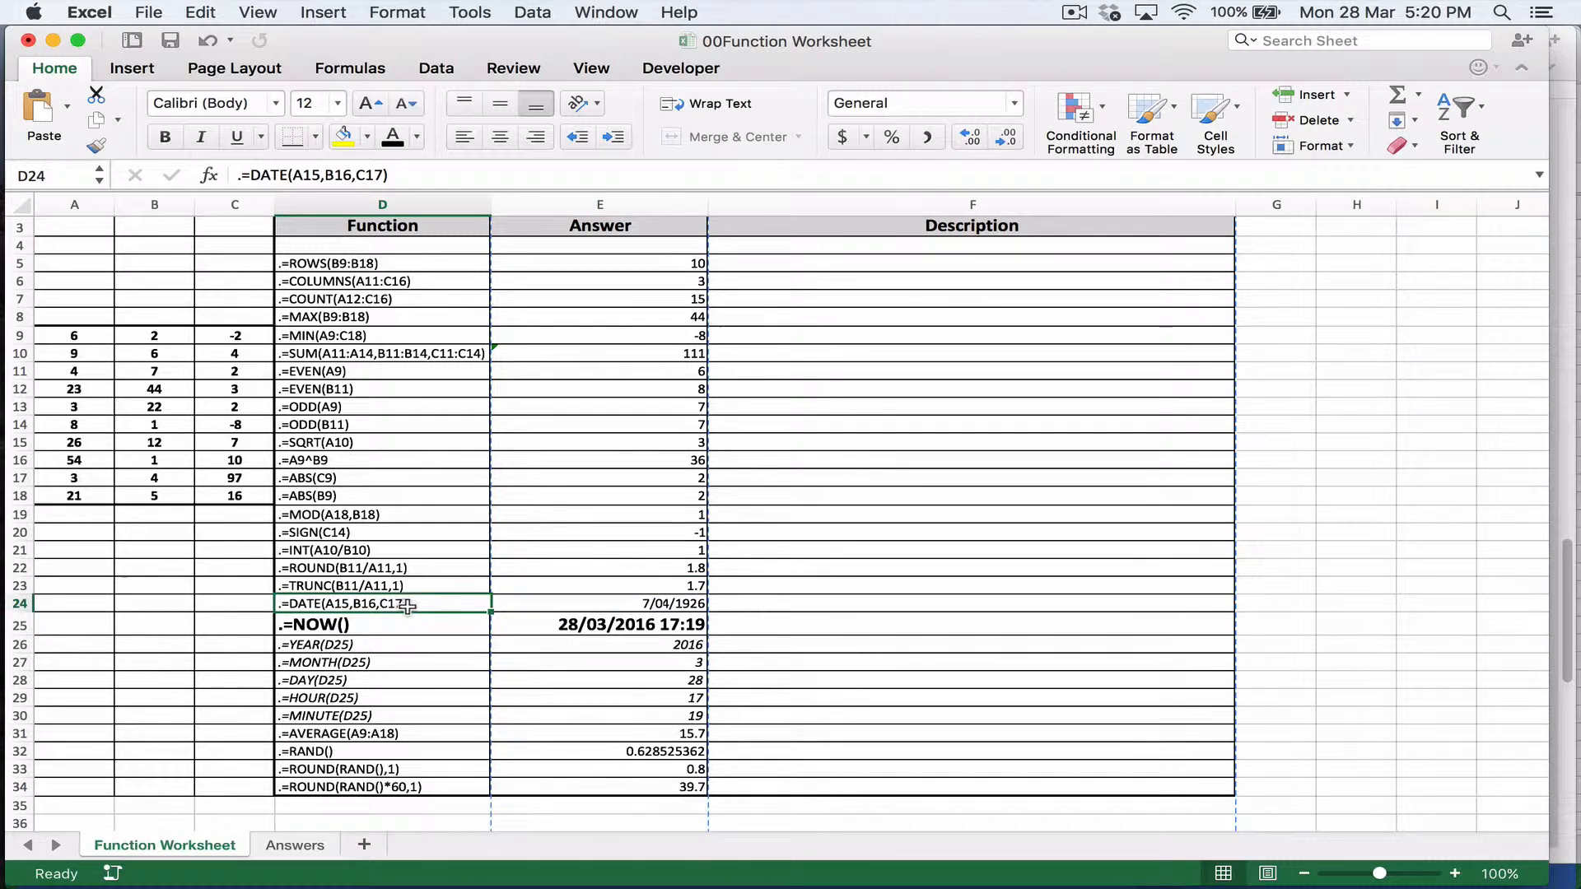
click(552, 607)
click(417, 610)
click(83, 425)
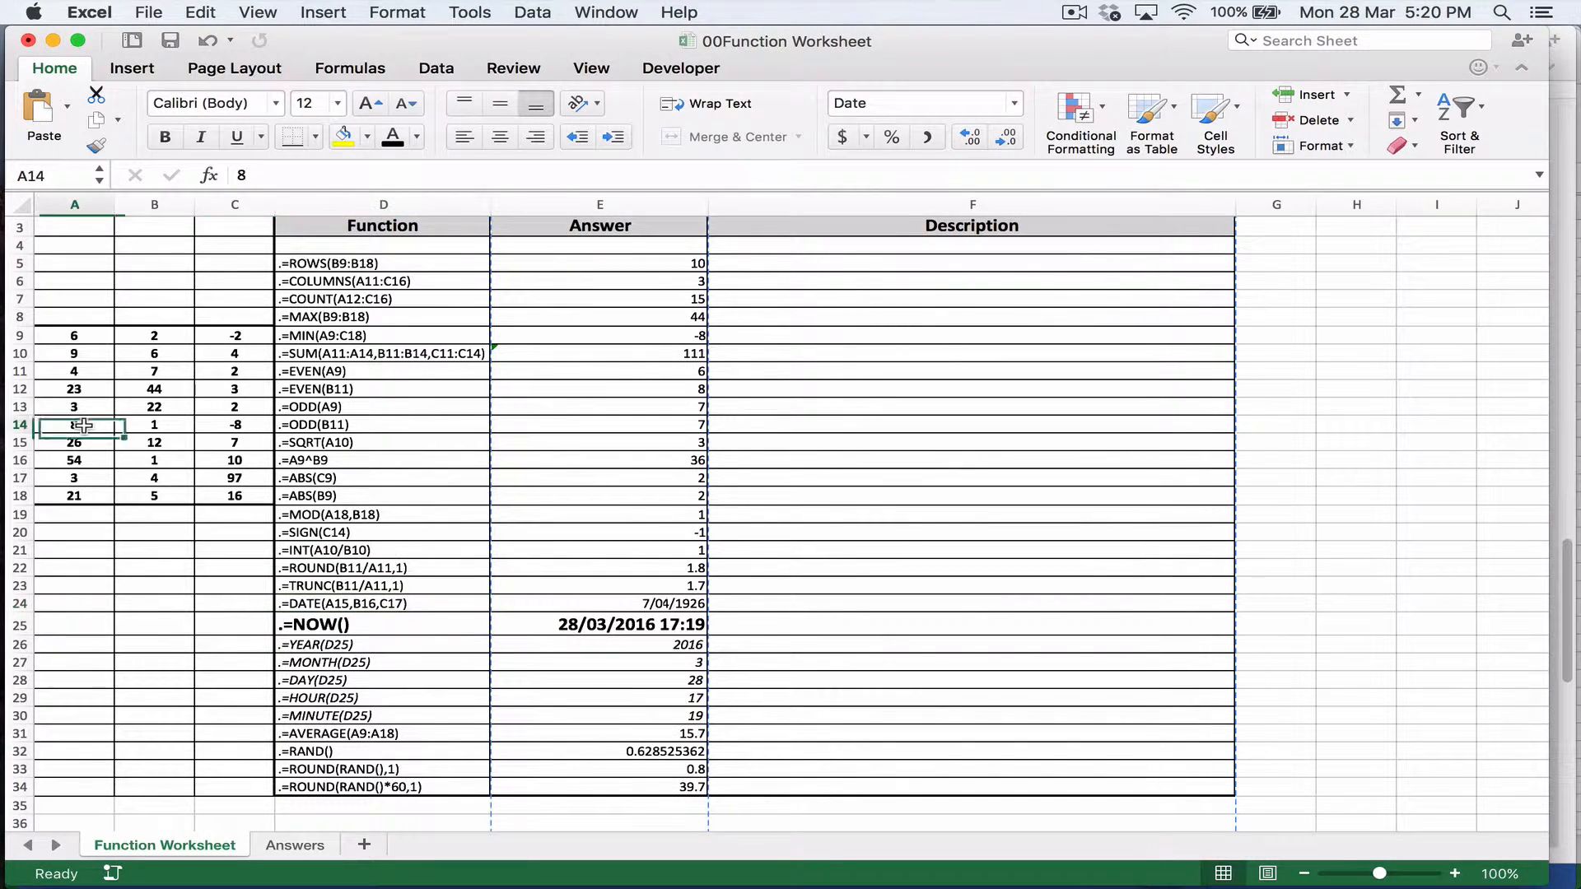
click(160, 446)
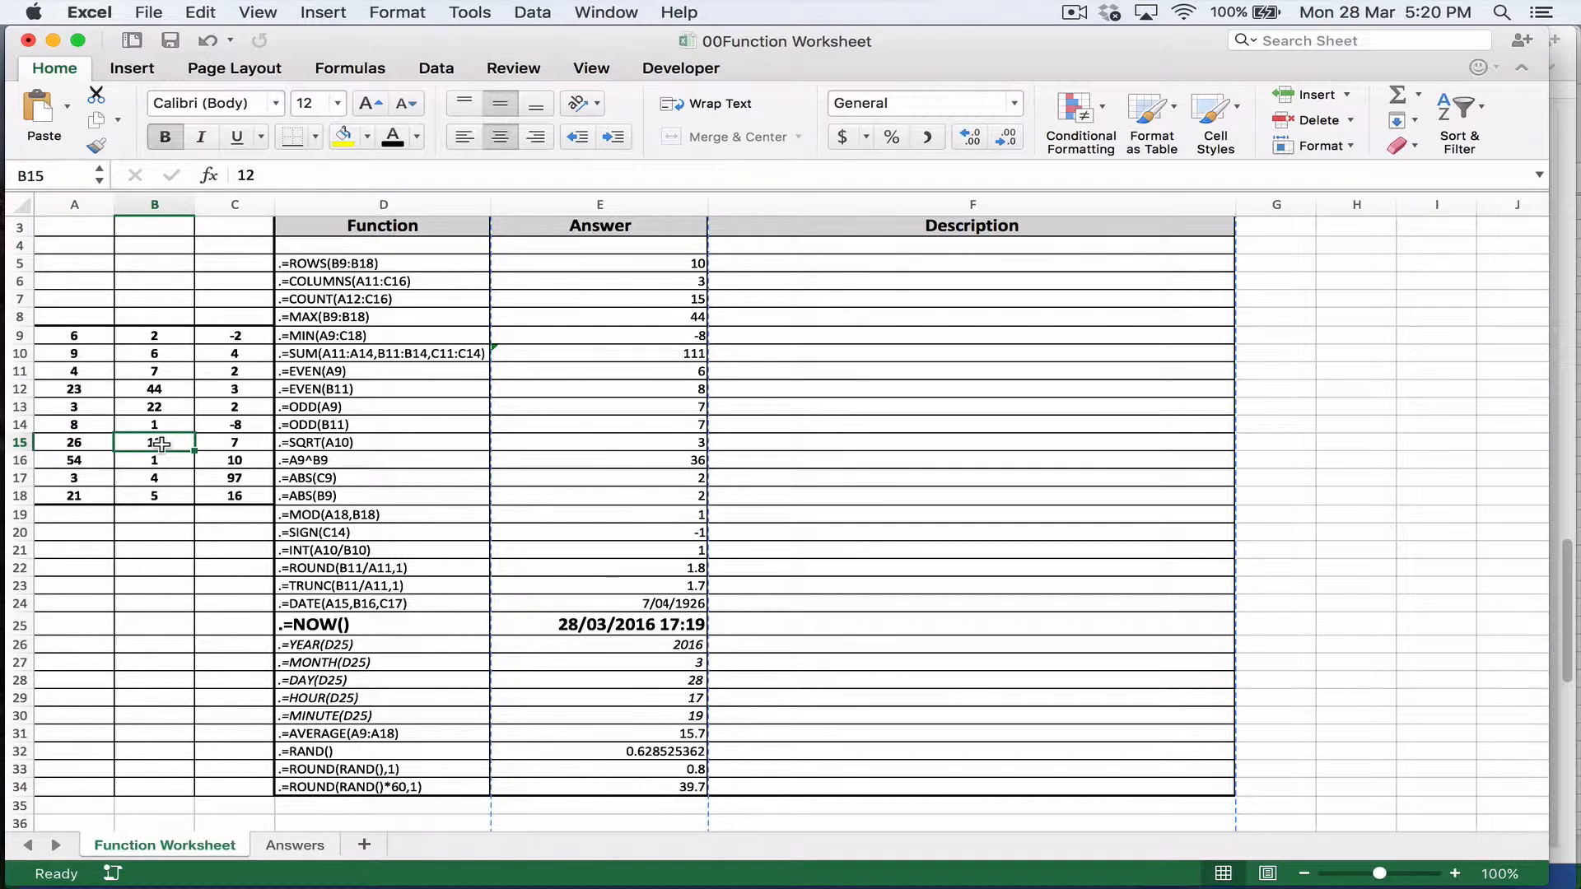
click(82, 446)
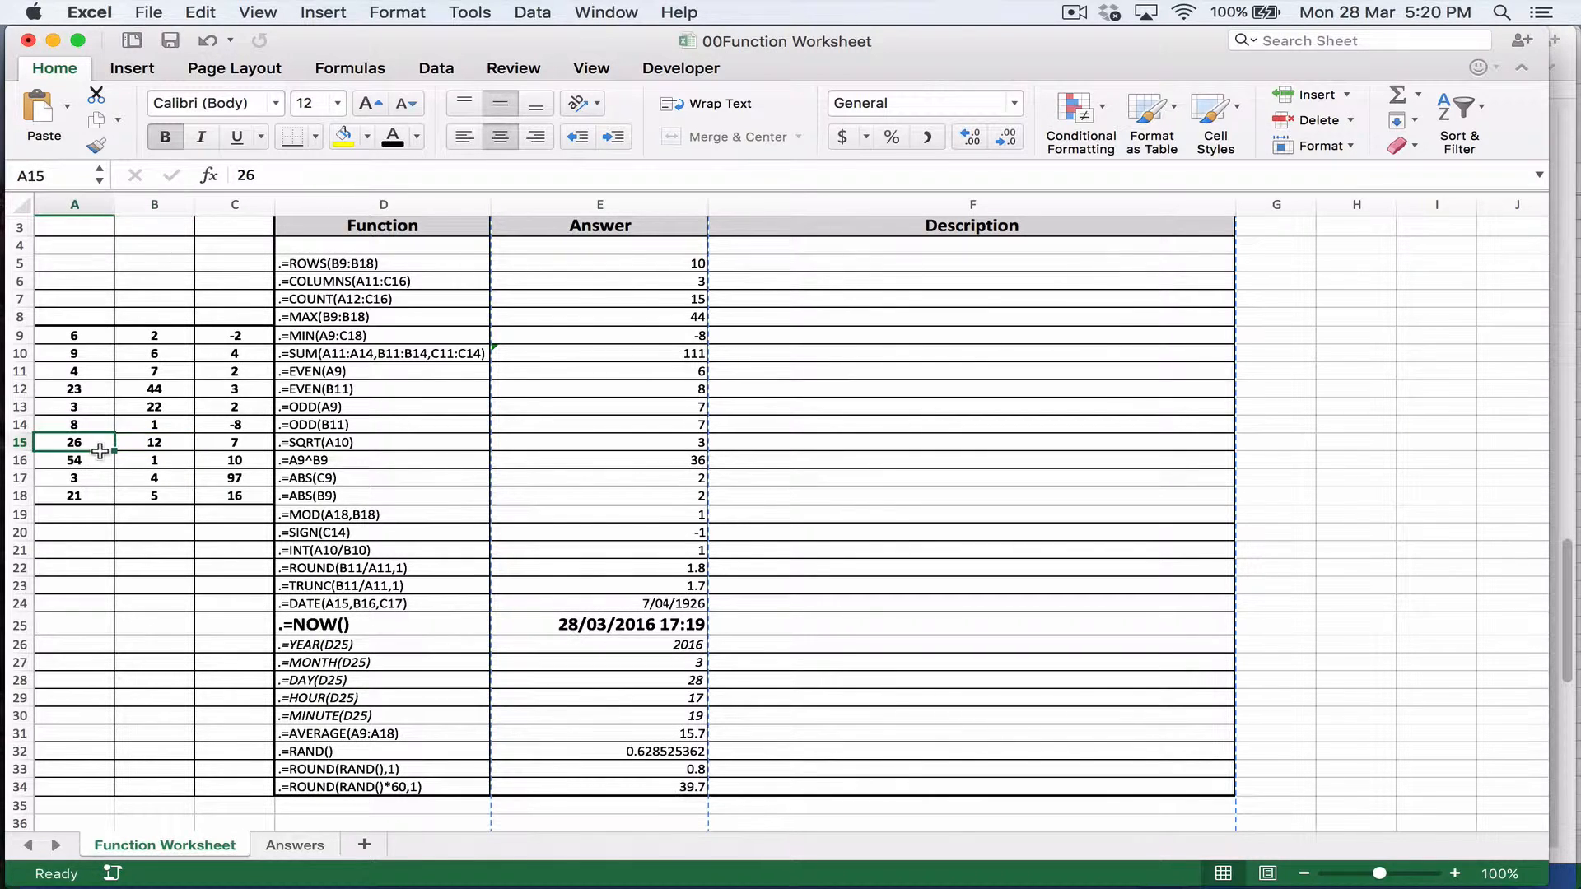
click(144, 464)
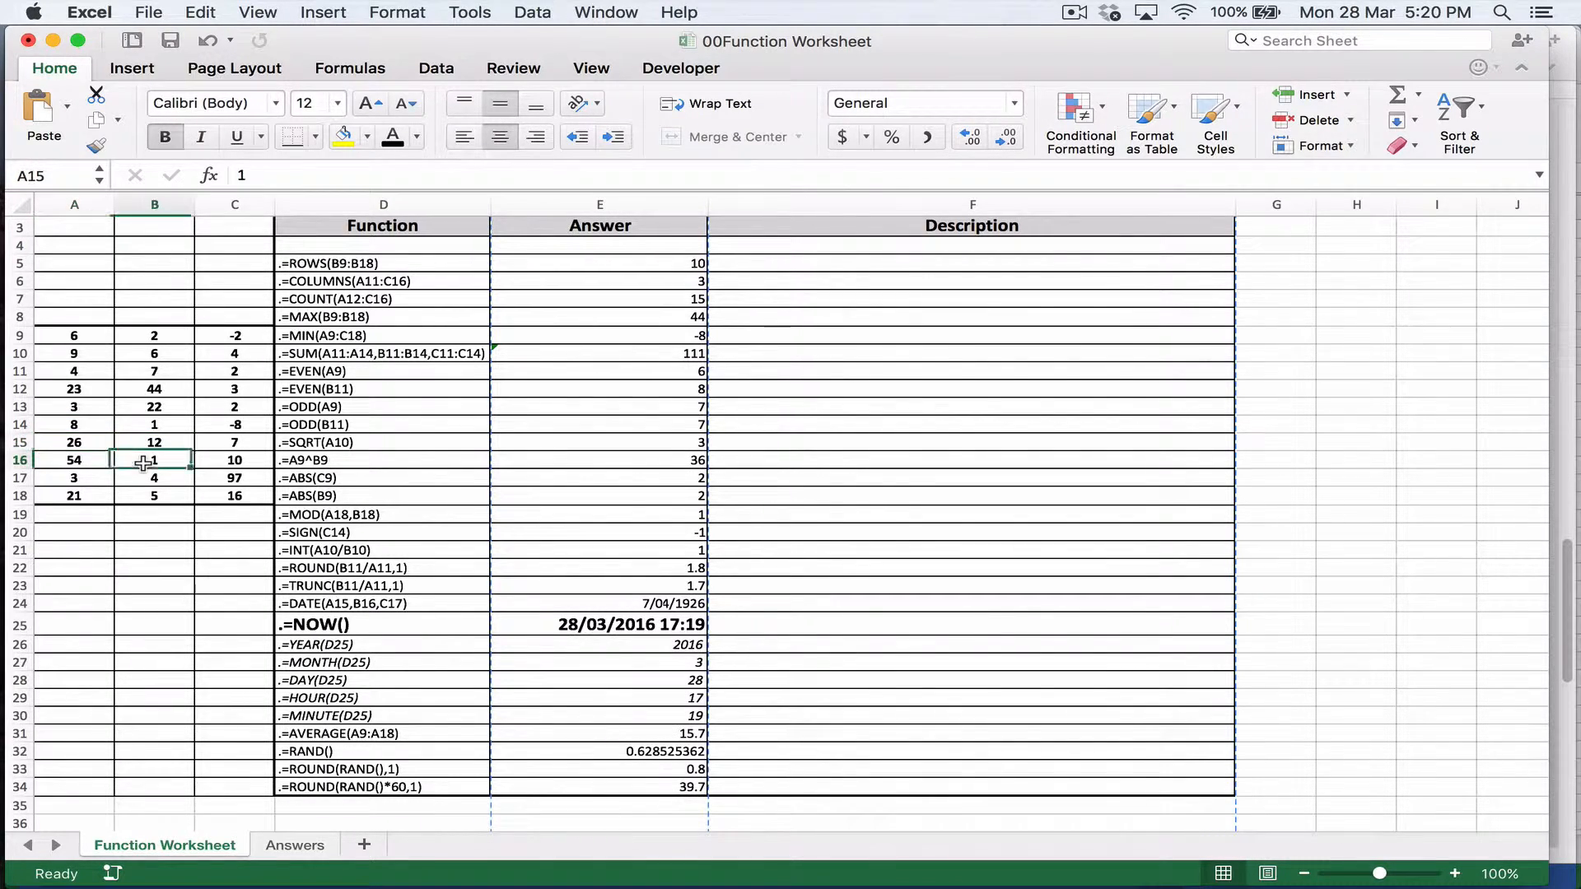
click(608, 599)
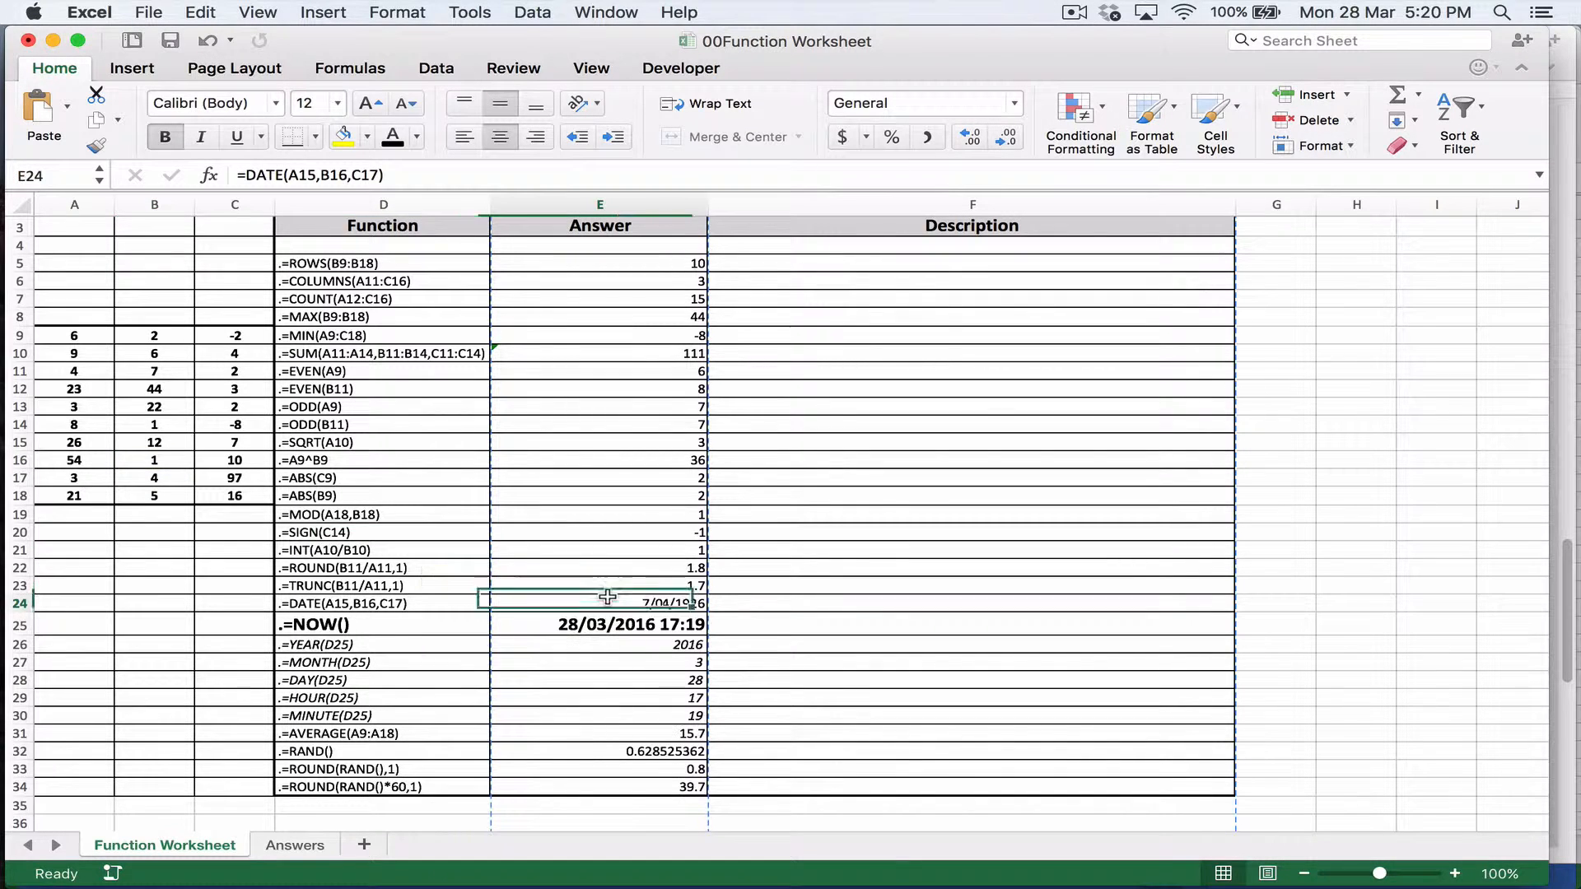
click(100, 441)
click(151, 463)
click(231, 479)
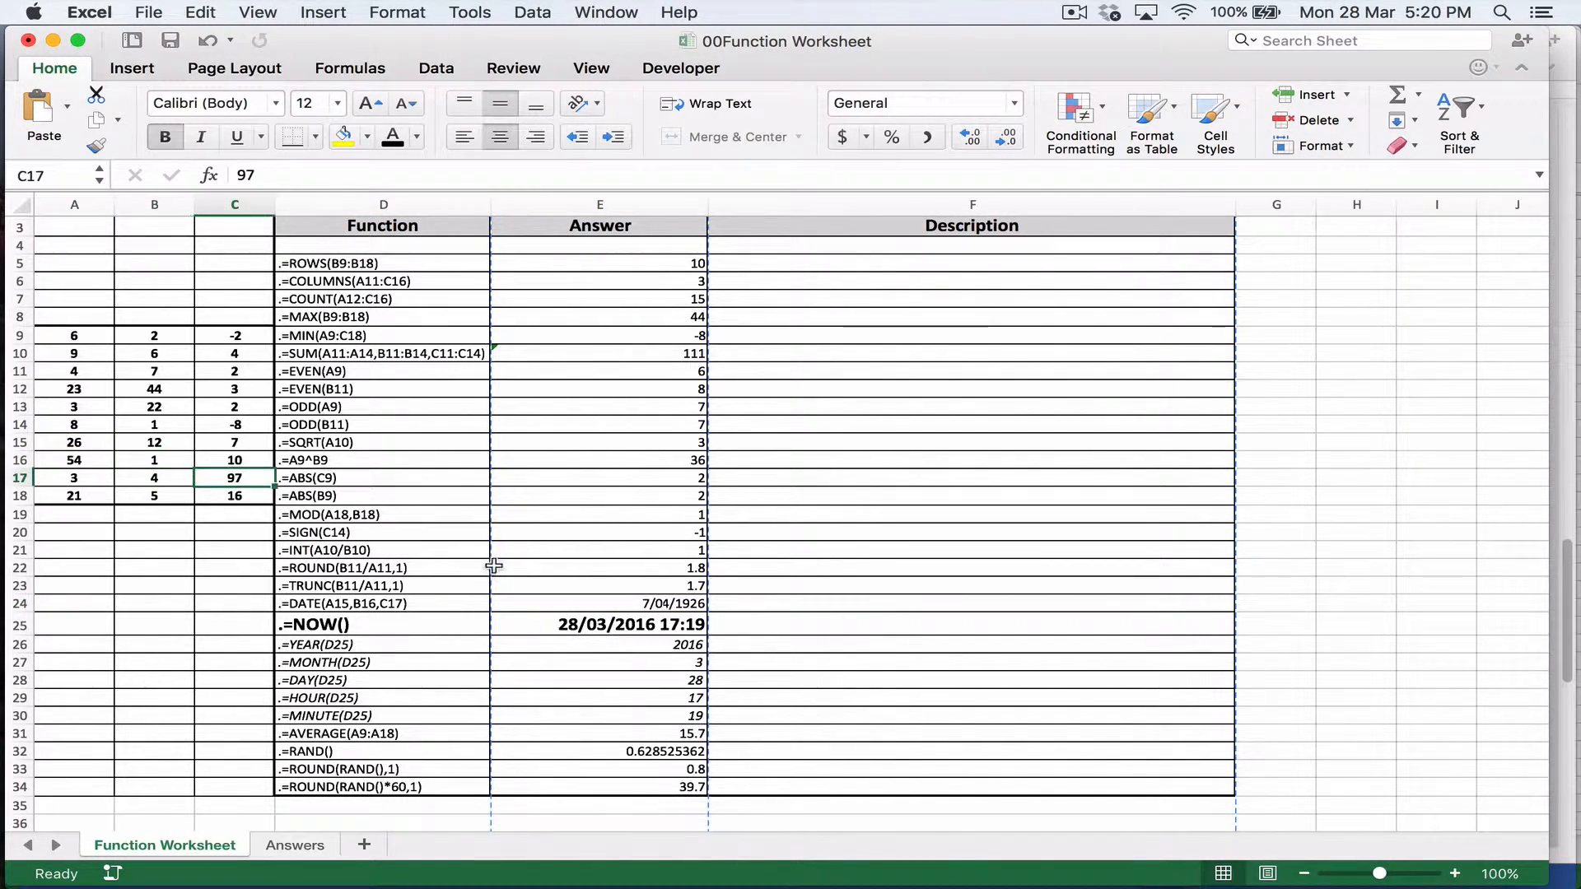
Step: Examine the arguments of the DATE formula in E24 and its day source cell C17, leaving the formula unedited
click(542, 607)
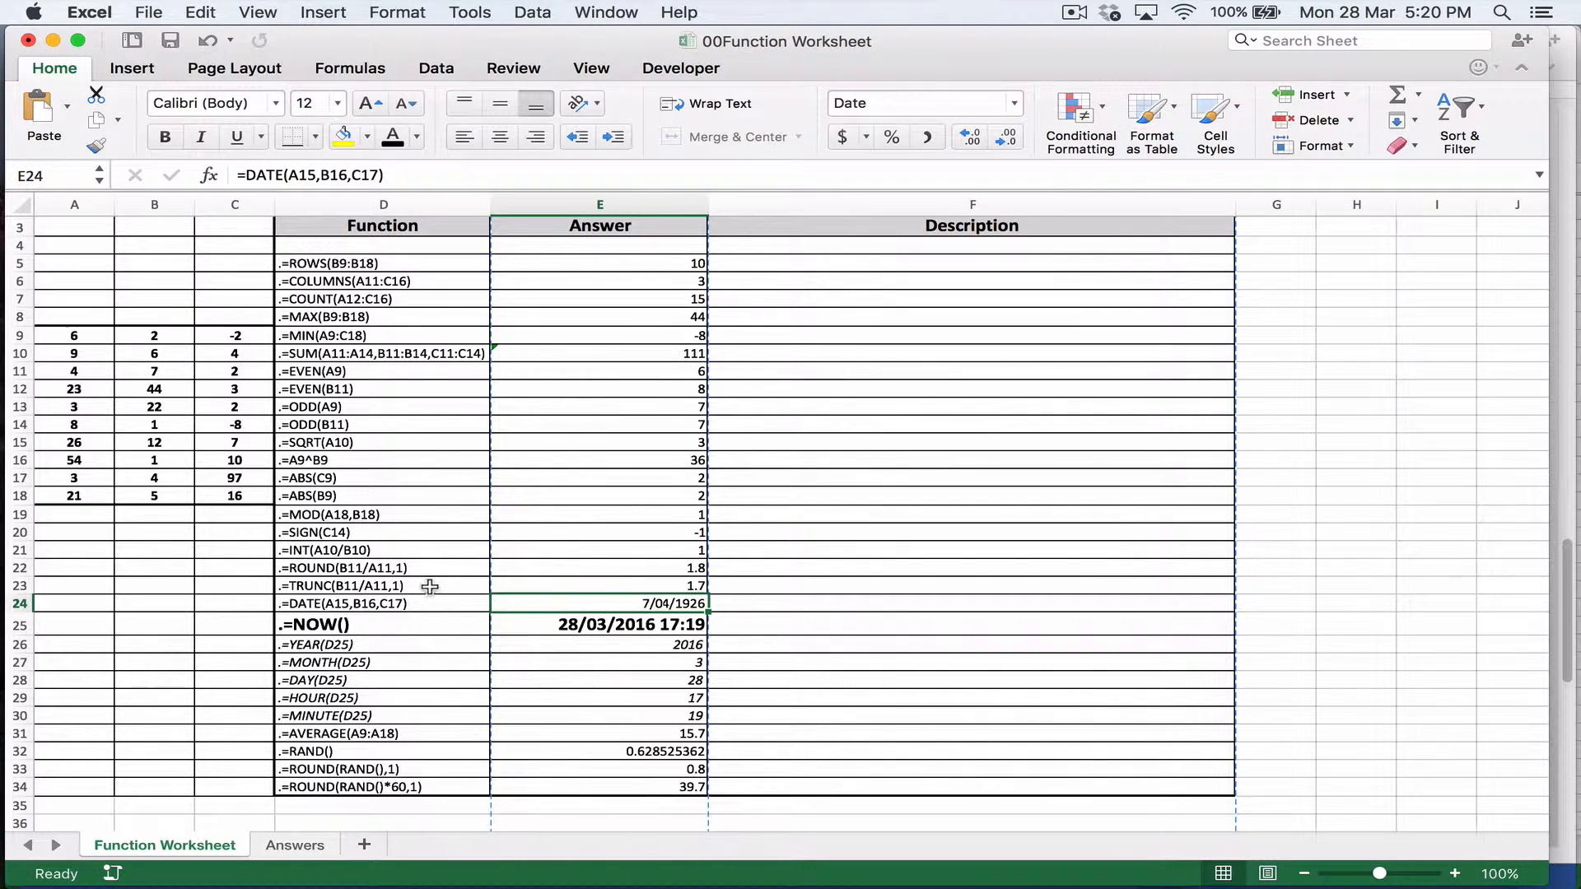
click(400, 604)
click(552, 605)
click(271, 175)
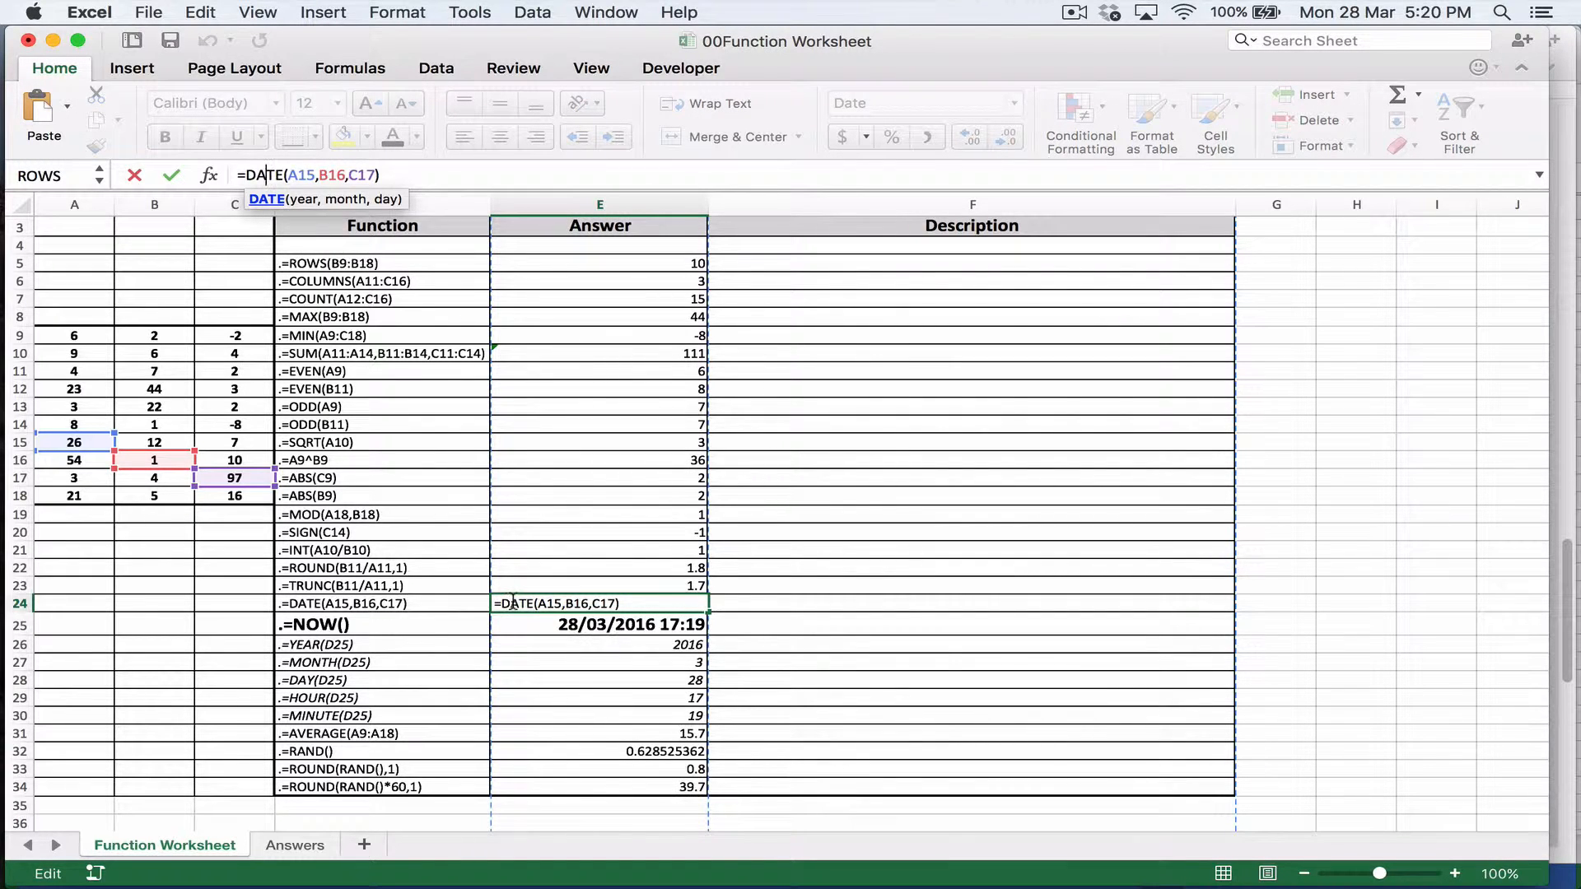
key(Escape)
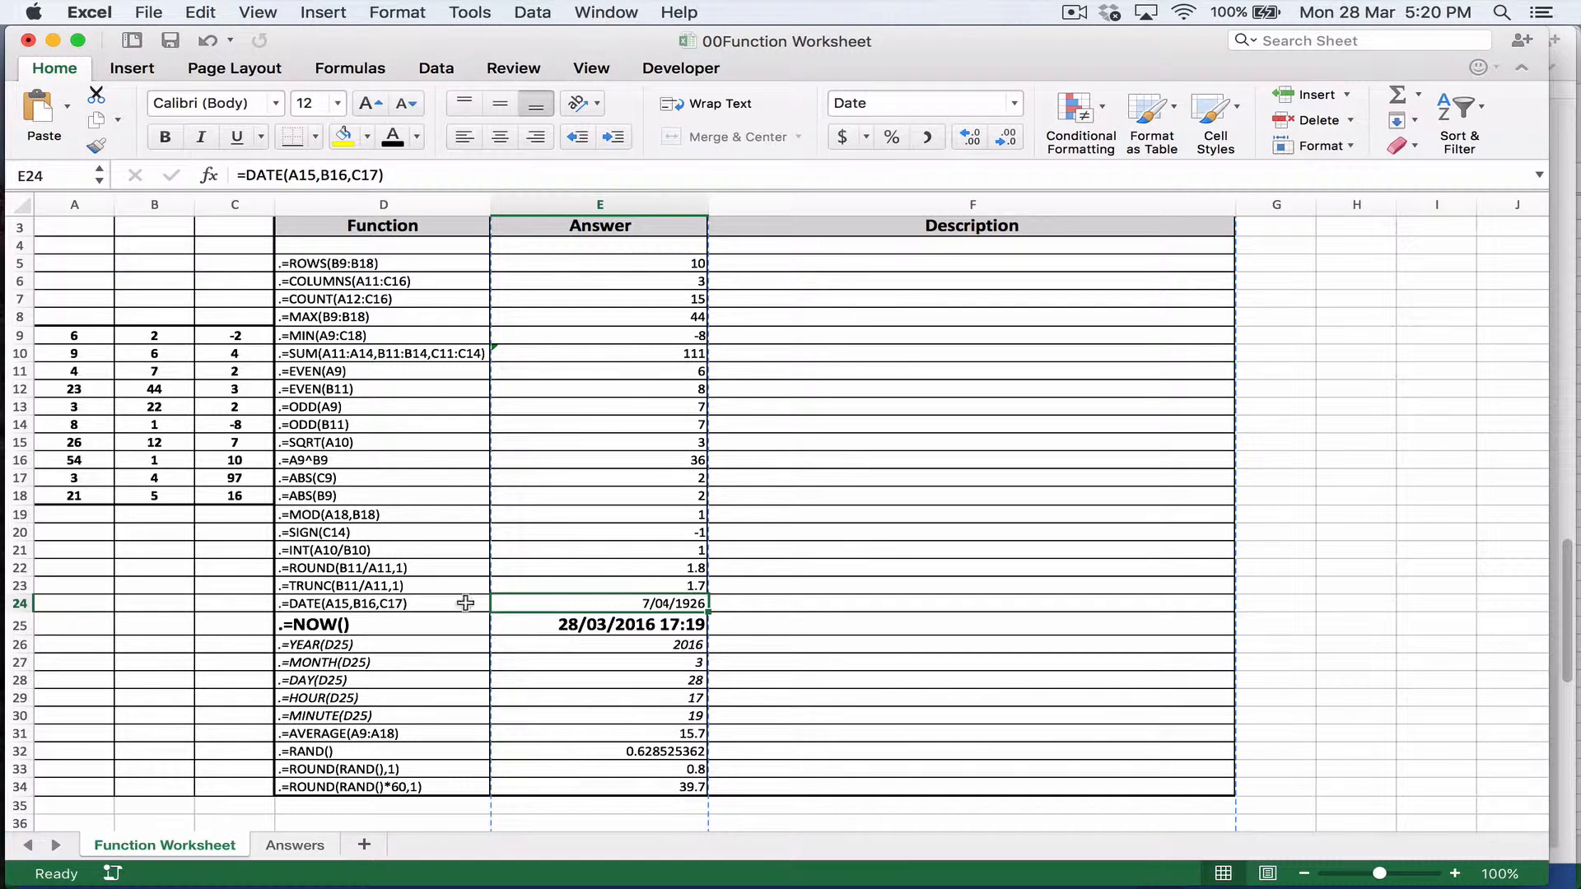
click(247, 475)
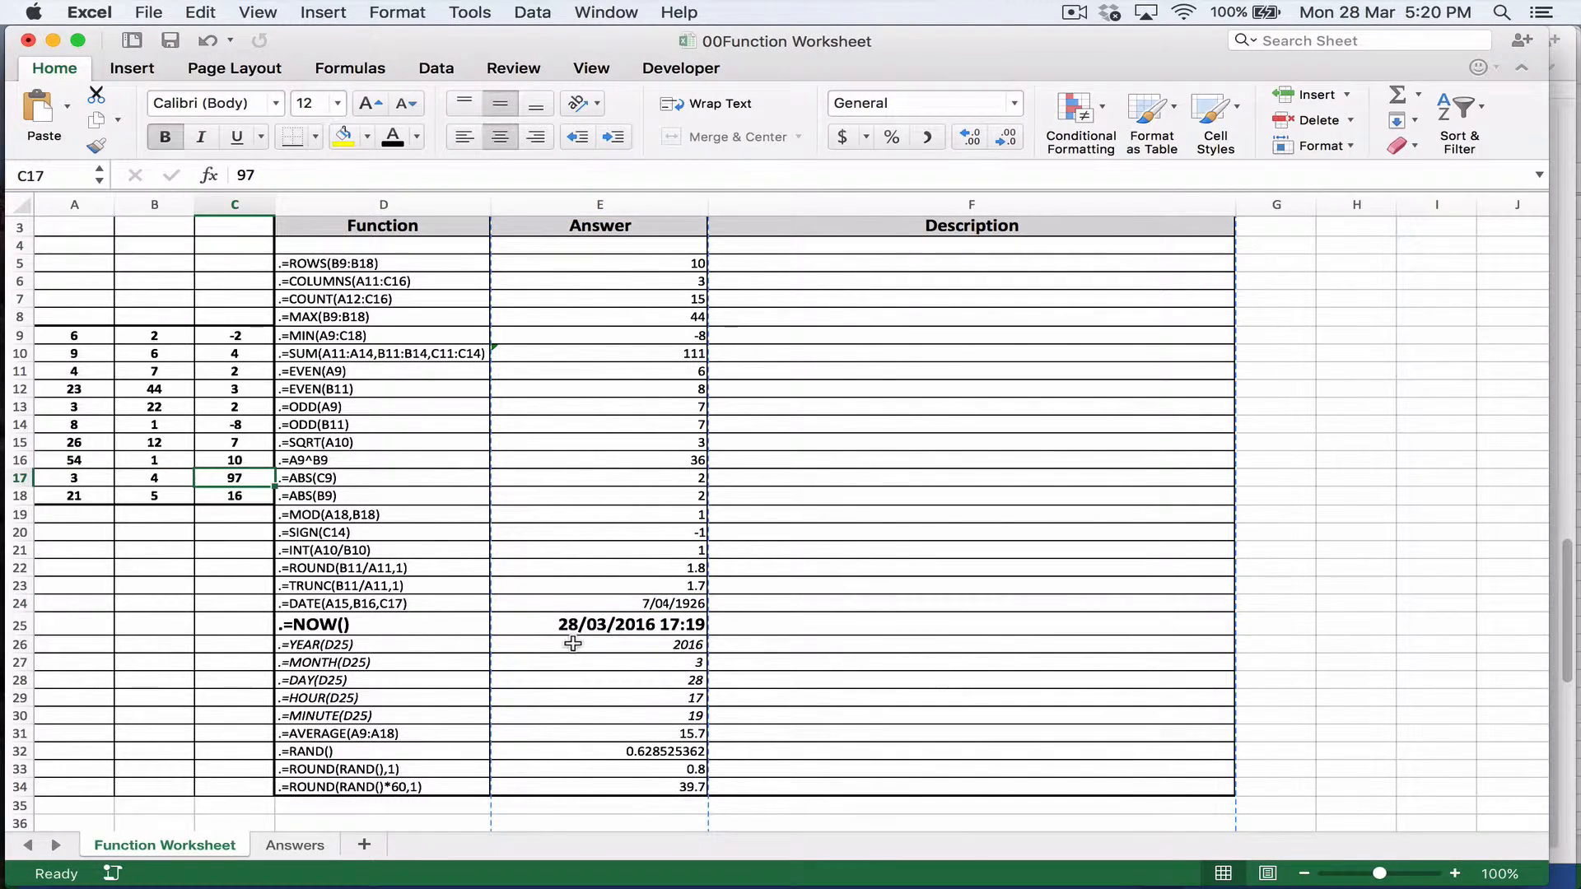
Step: Read the DATE function's help article from the formula in E24, including its year, month and day arguments, and exit formula editing
click(561, 609)
click(257, 175)
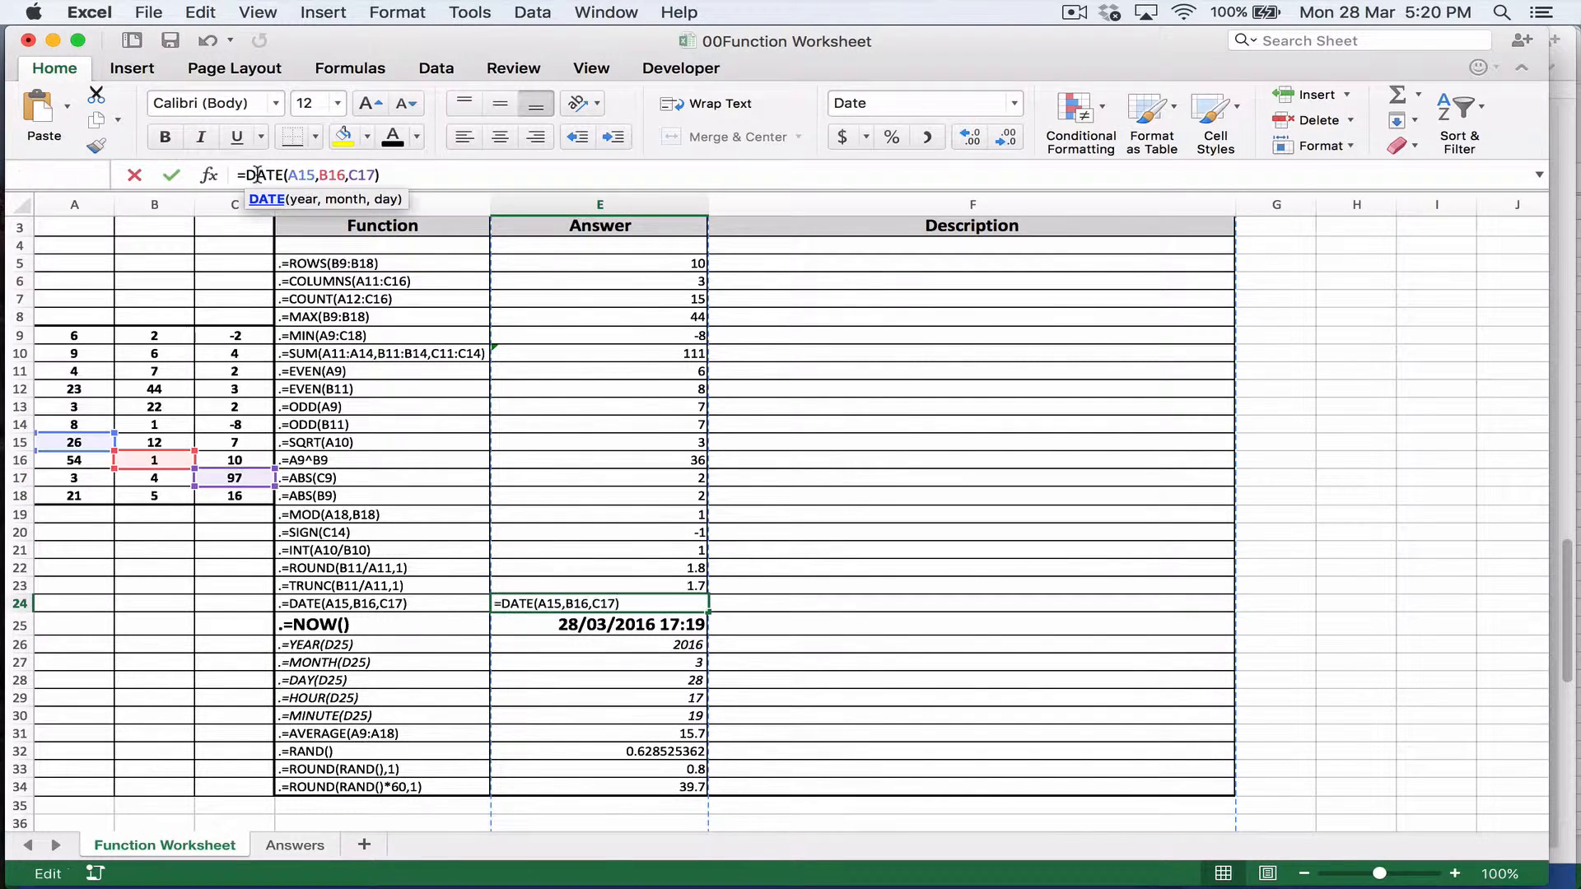
click(262, 199)
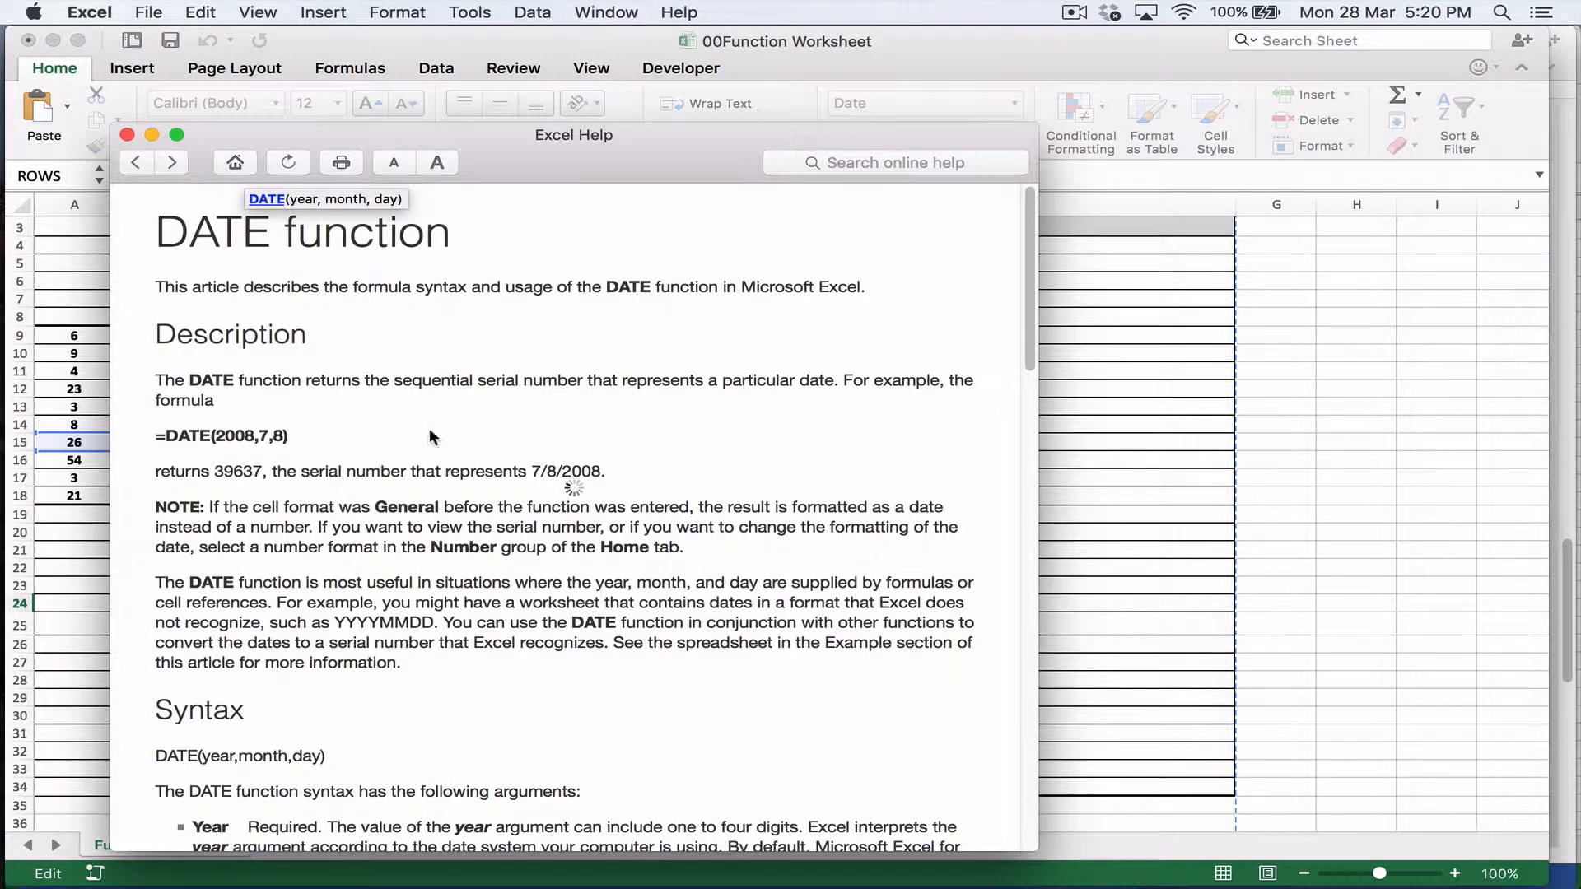
scroll(412, 416, down, 3)
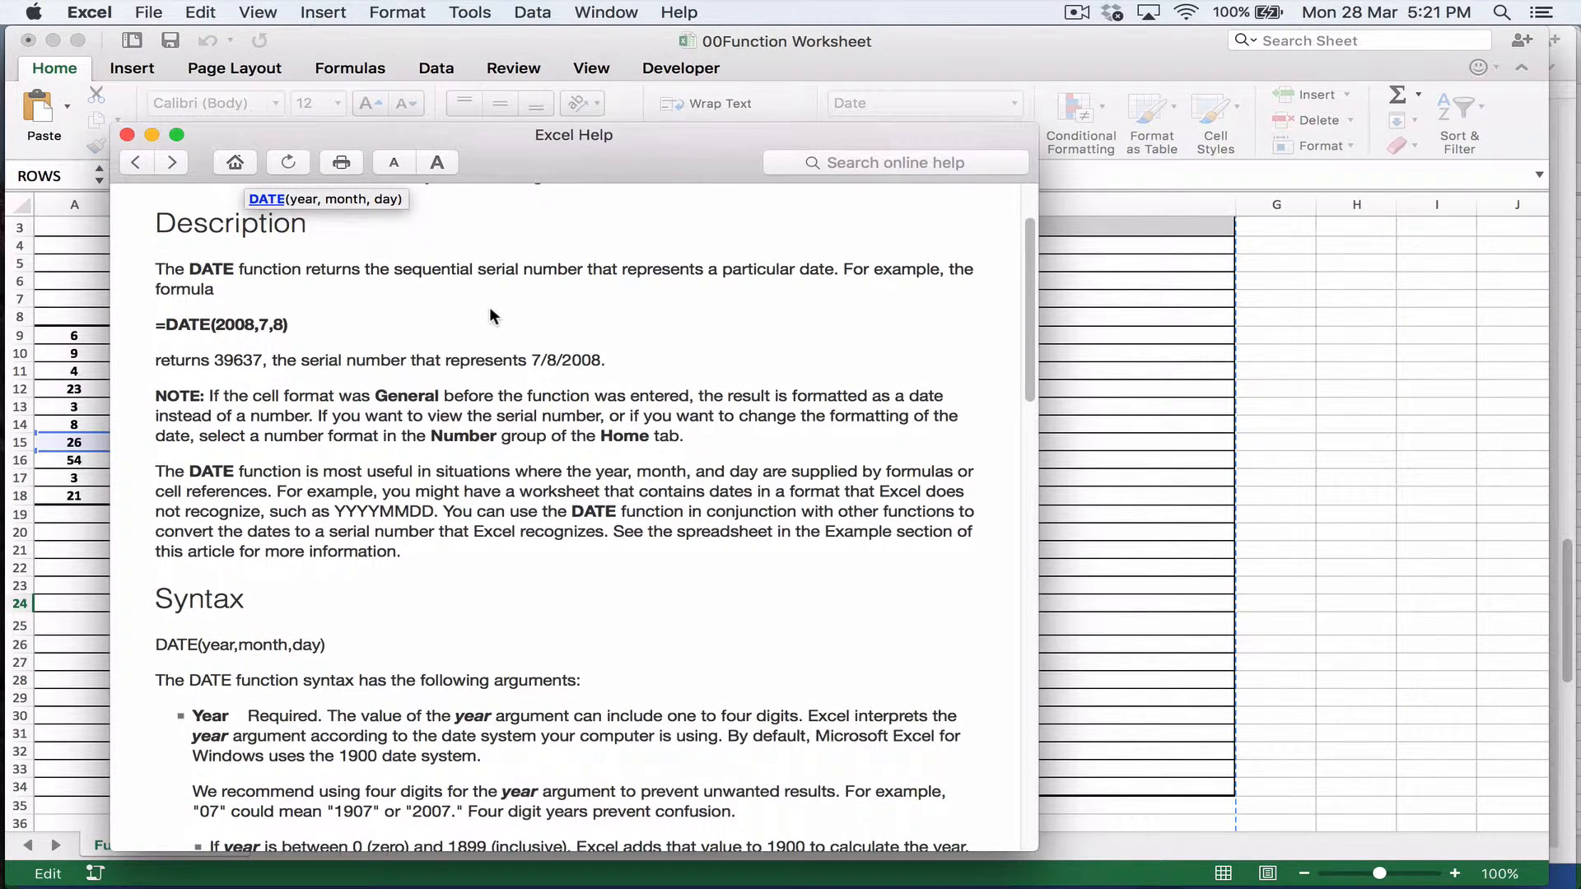
scroll(490, 306, down, 5)
scroll(490, 310, down, 4)
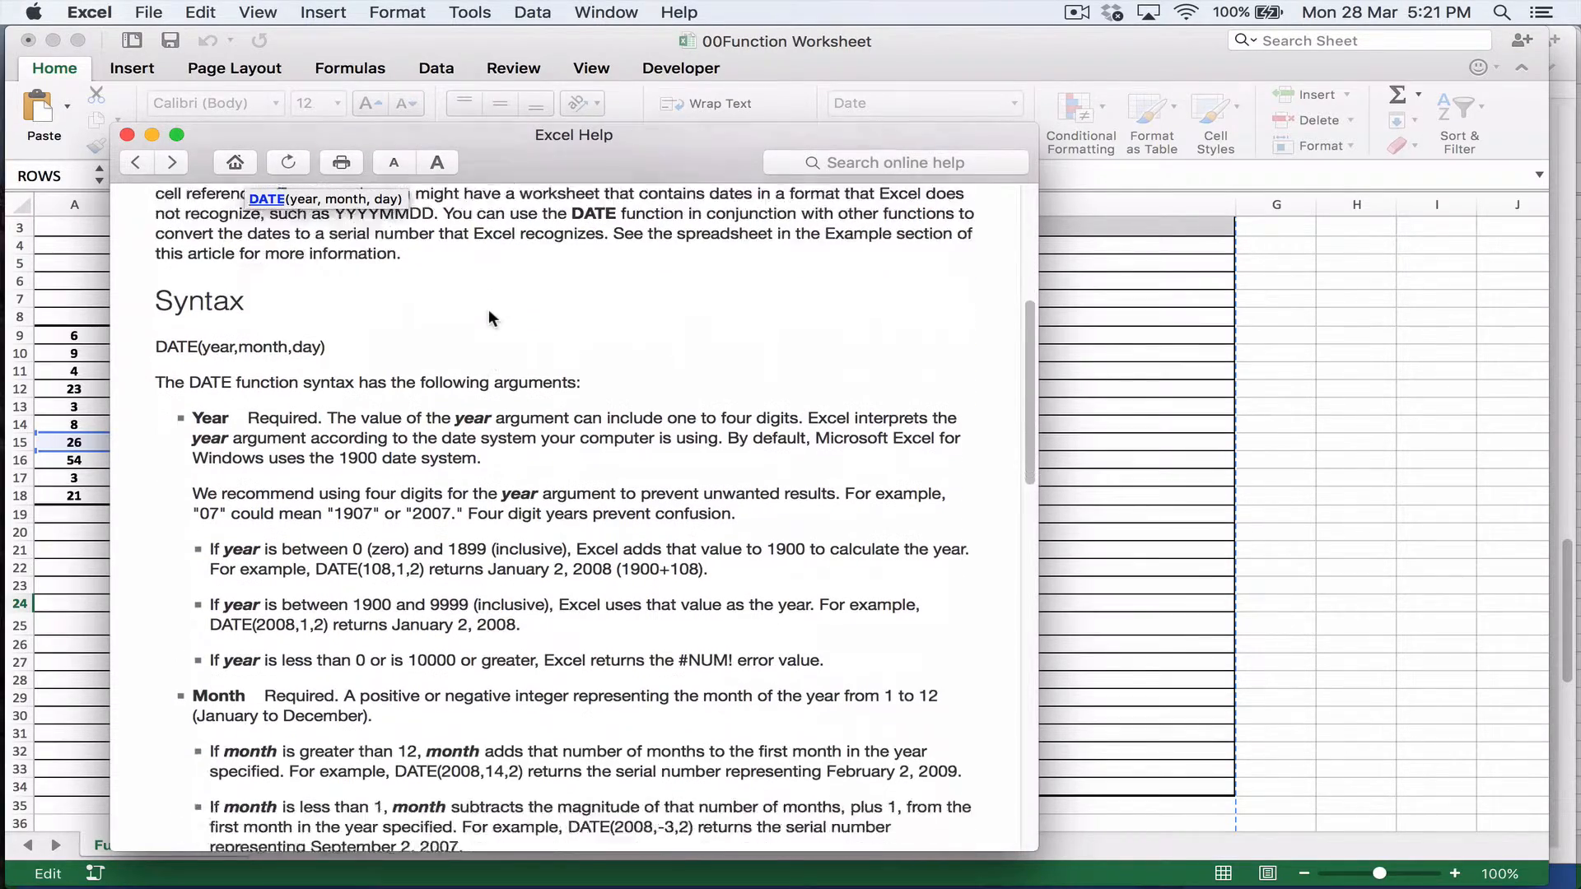
scroll(491, 314, down, 8)
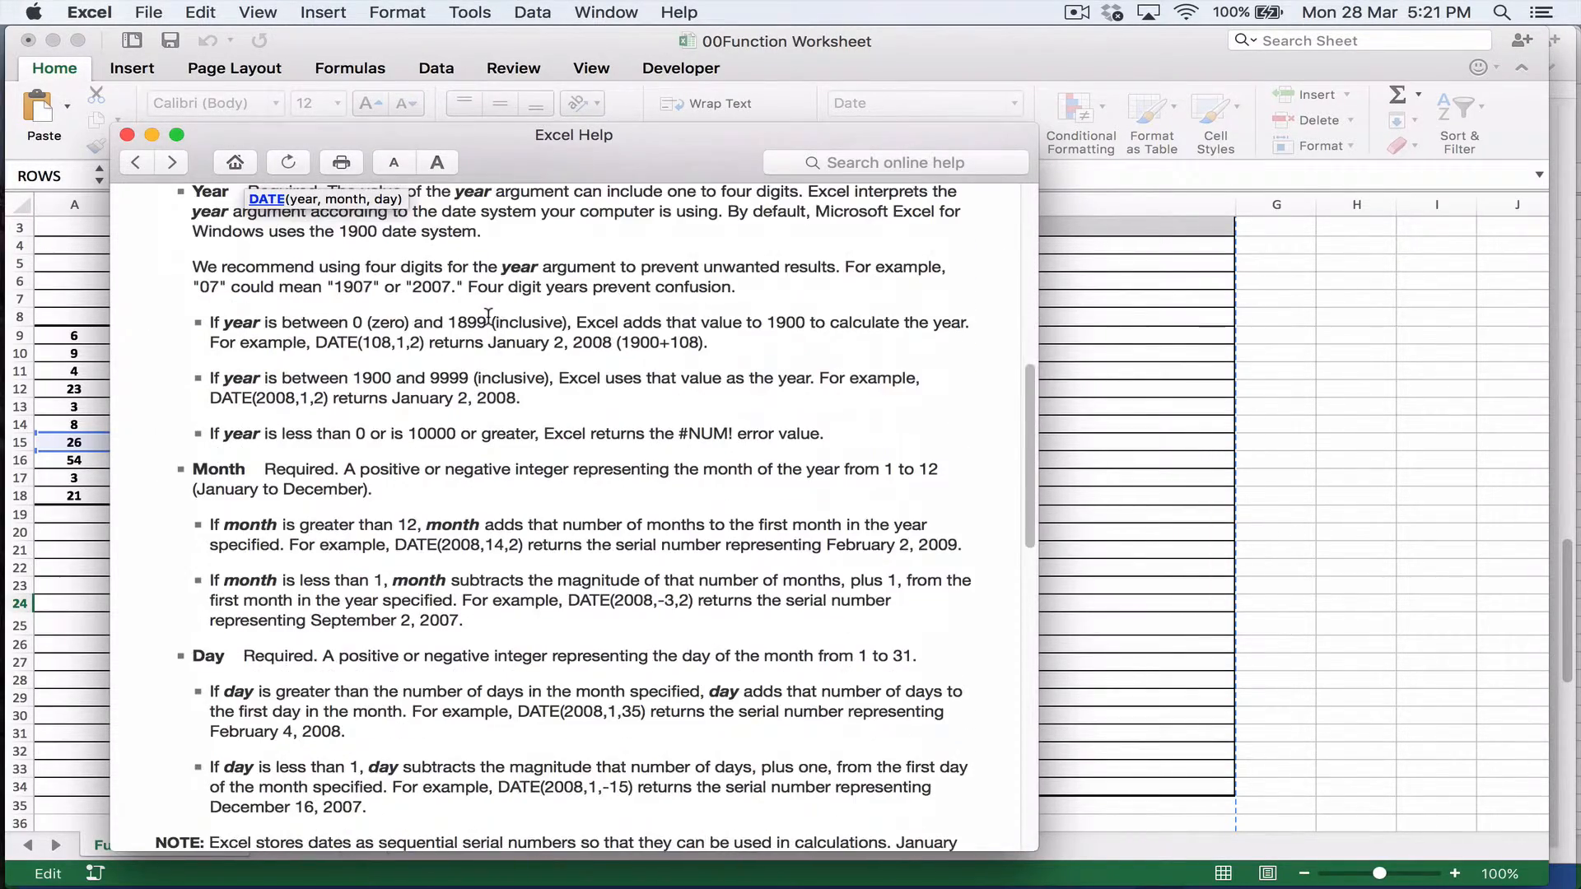
click(128, 134)
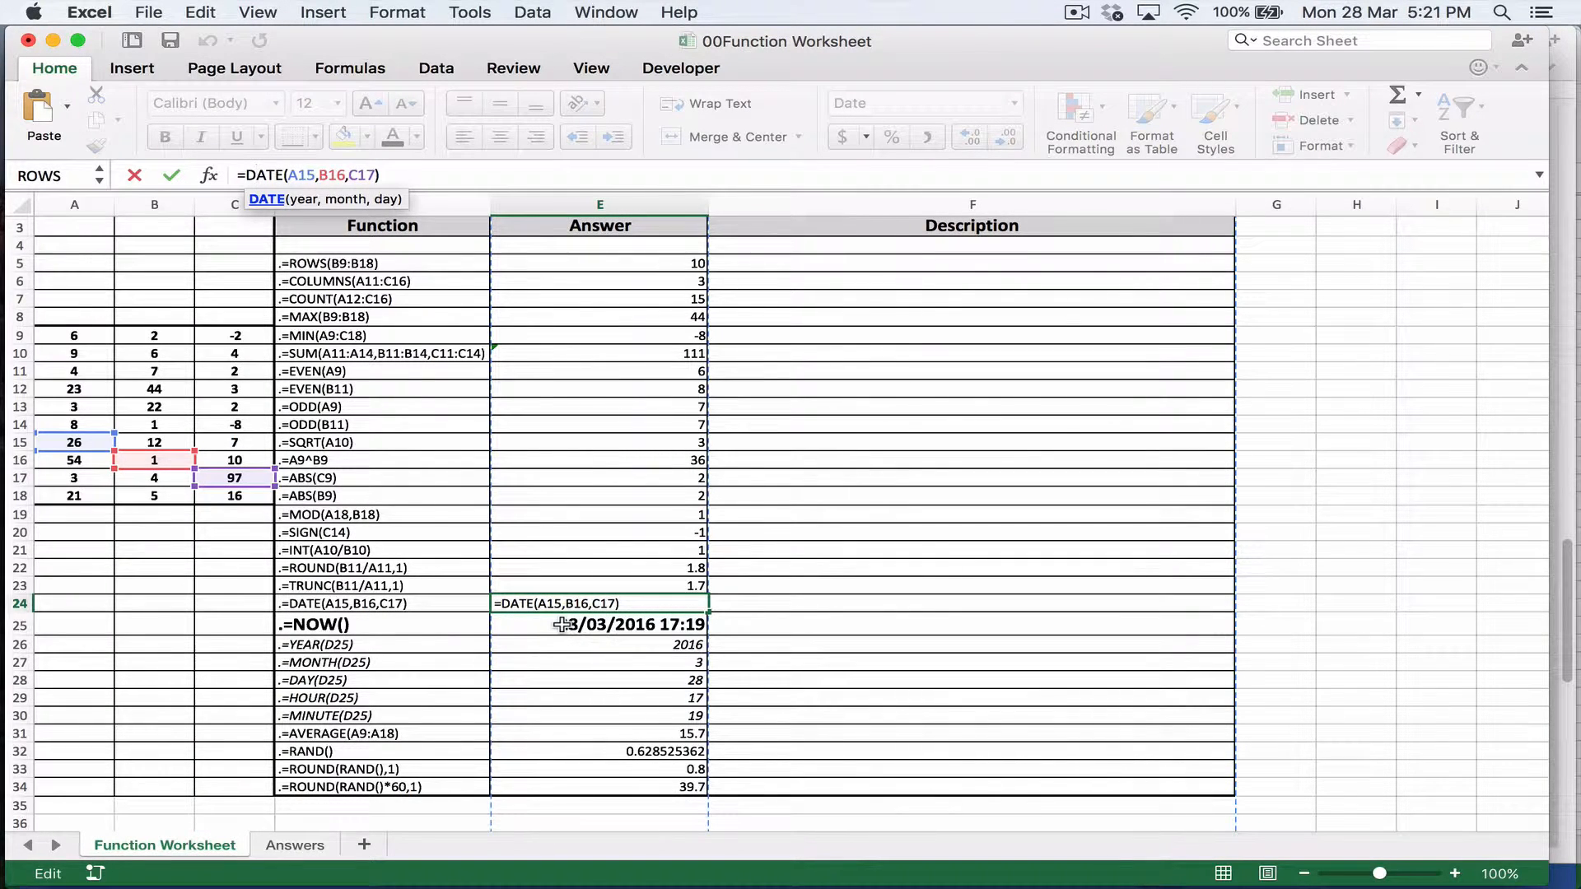
key(Escape)
Step: Compare the NOW function listed in D25 with the formula behind its answer in E25
click(619, 630)
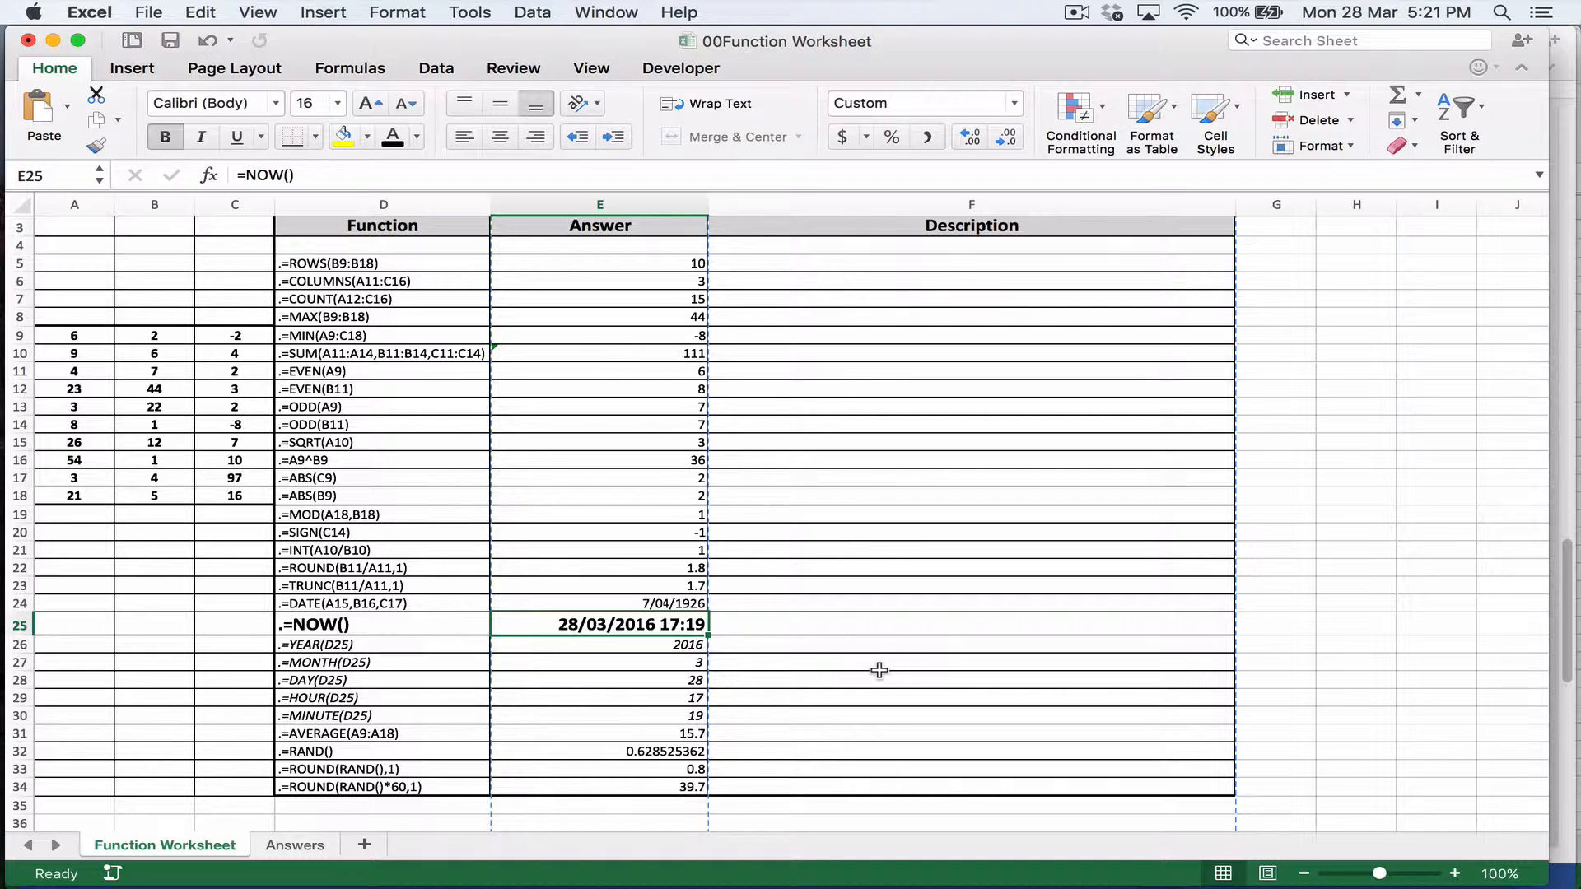
key(Left)
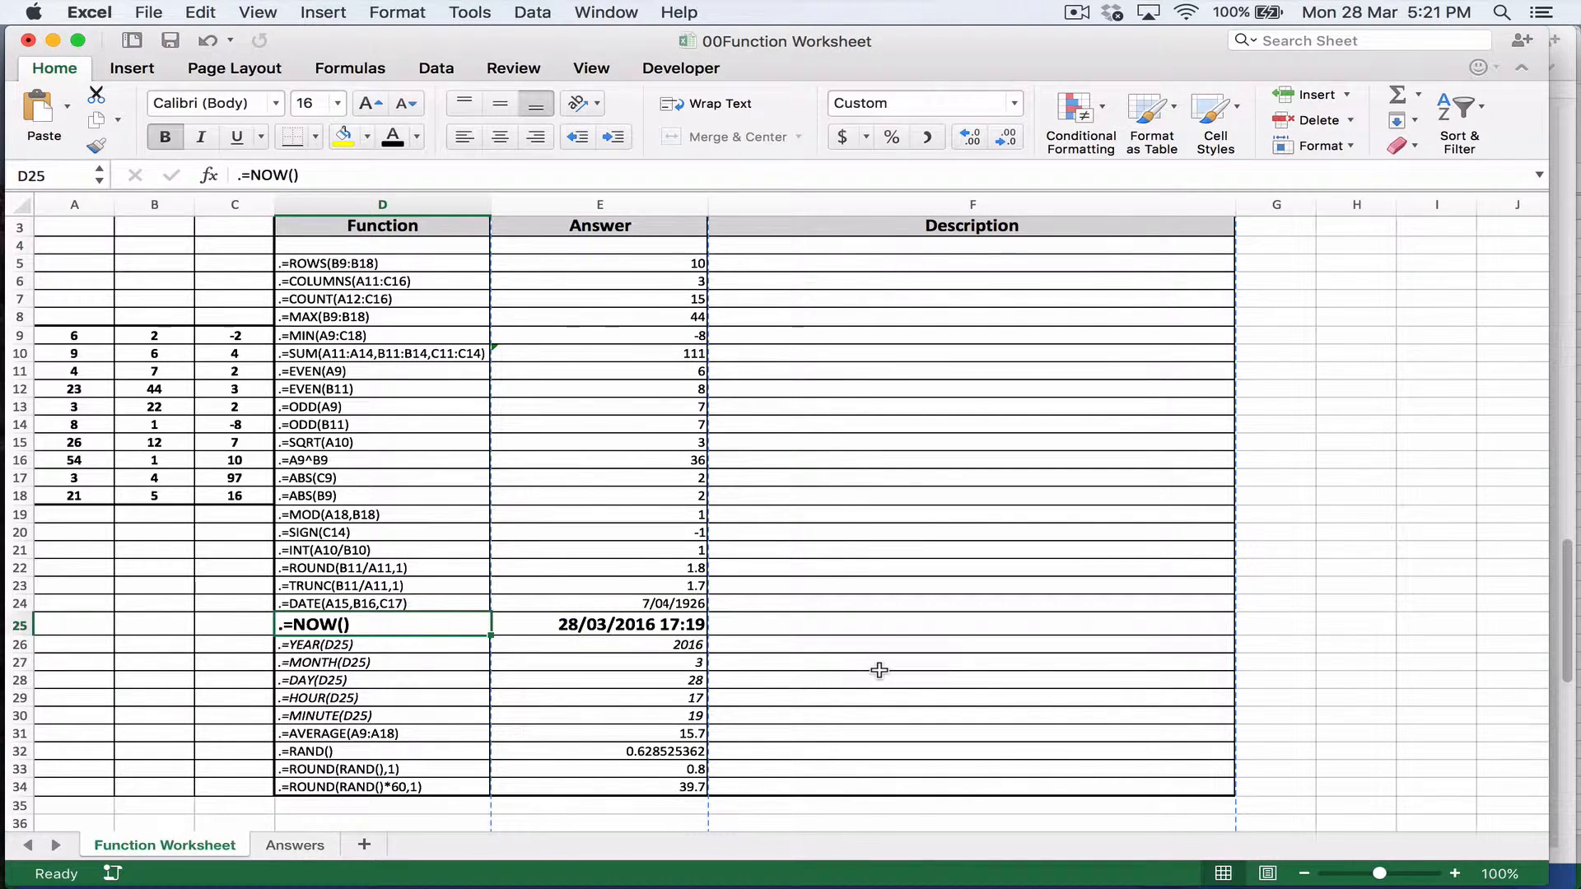
key(Right)
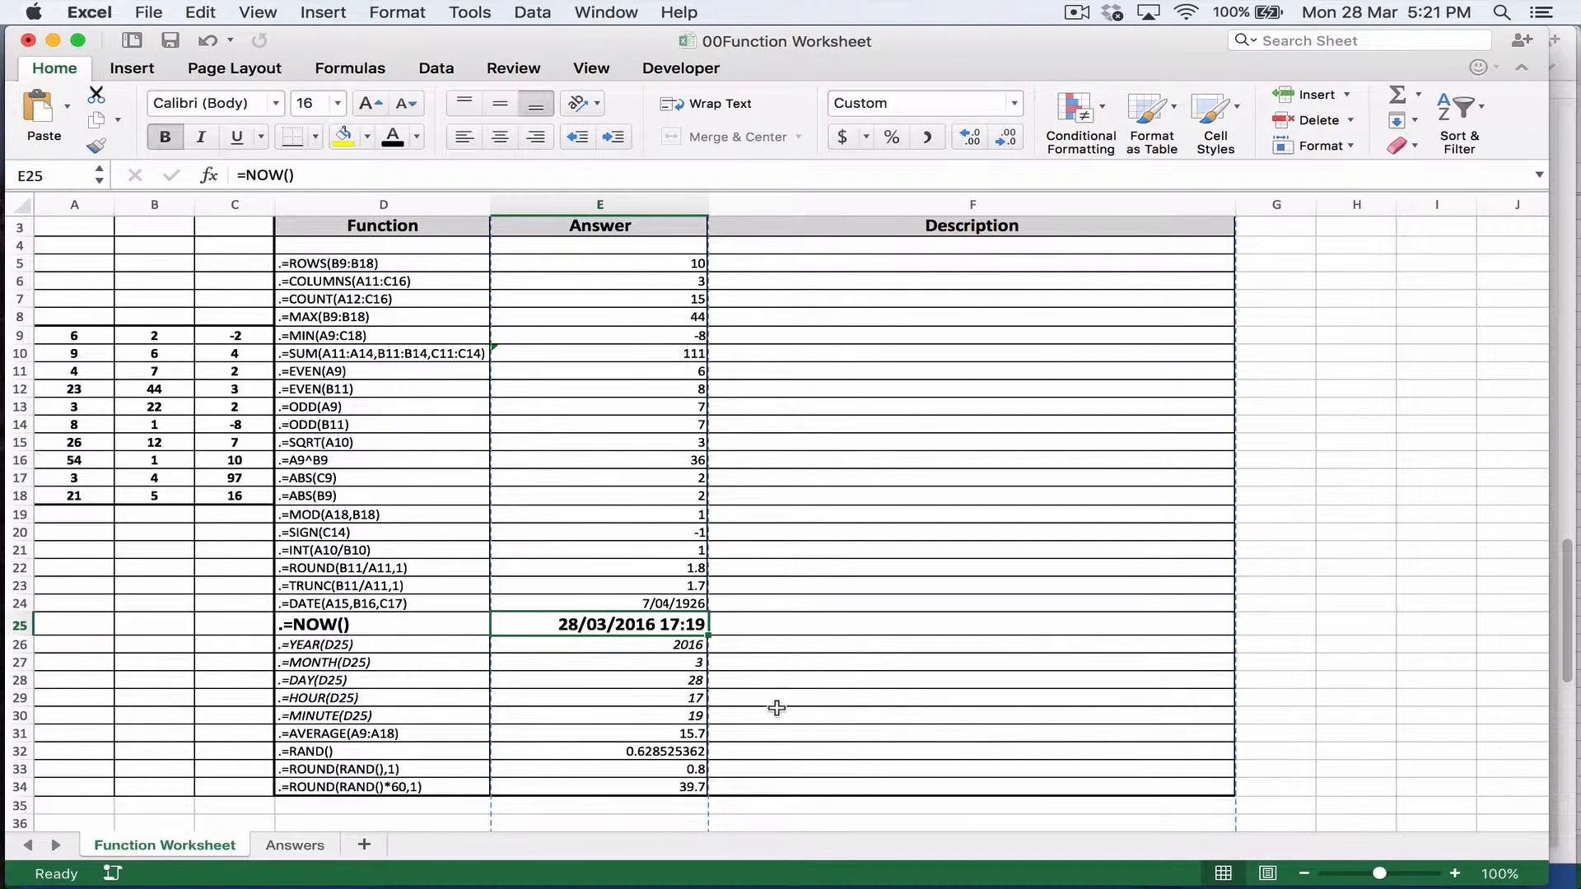
Step: Try out the NOW function by entering =now() in Description cell F25, and clear the cell again
click(770, 624)
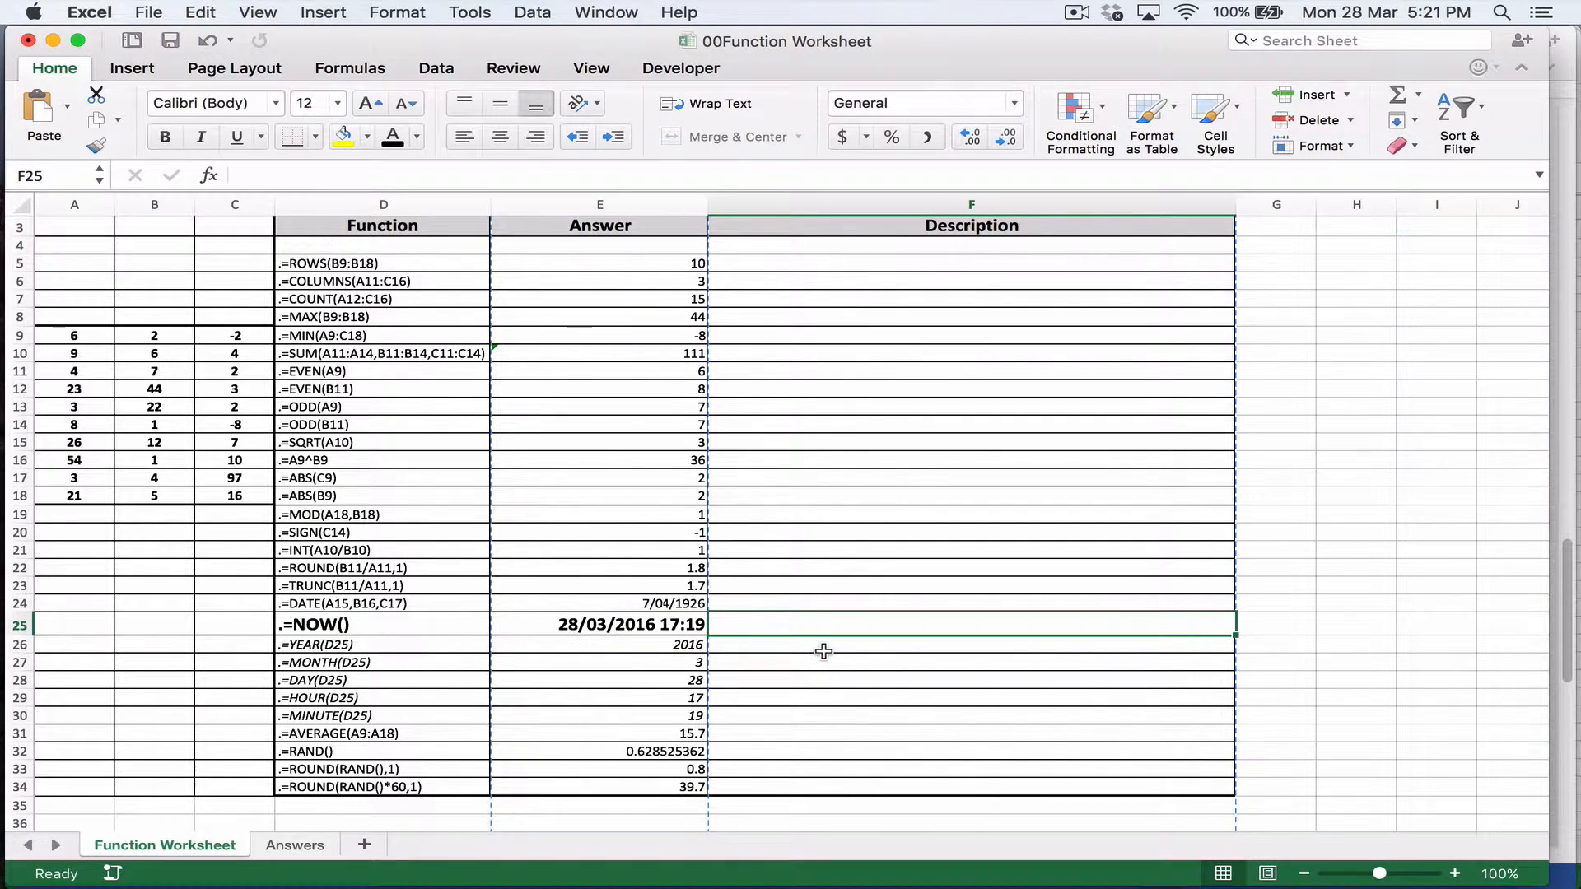
text(=now)
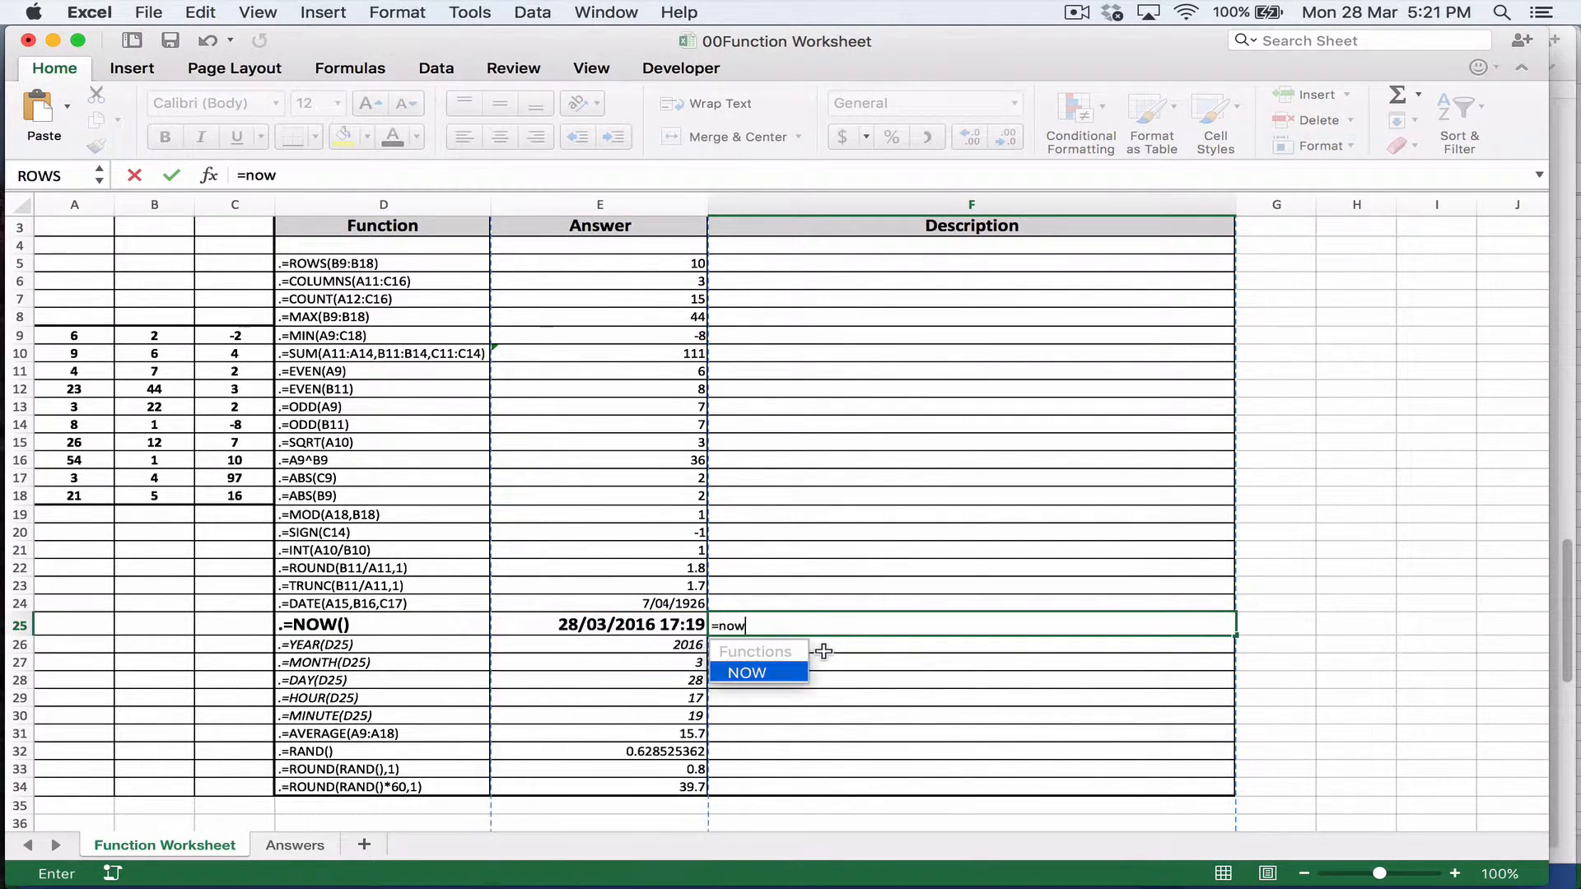
text(())
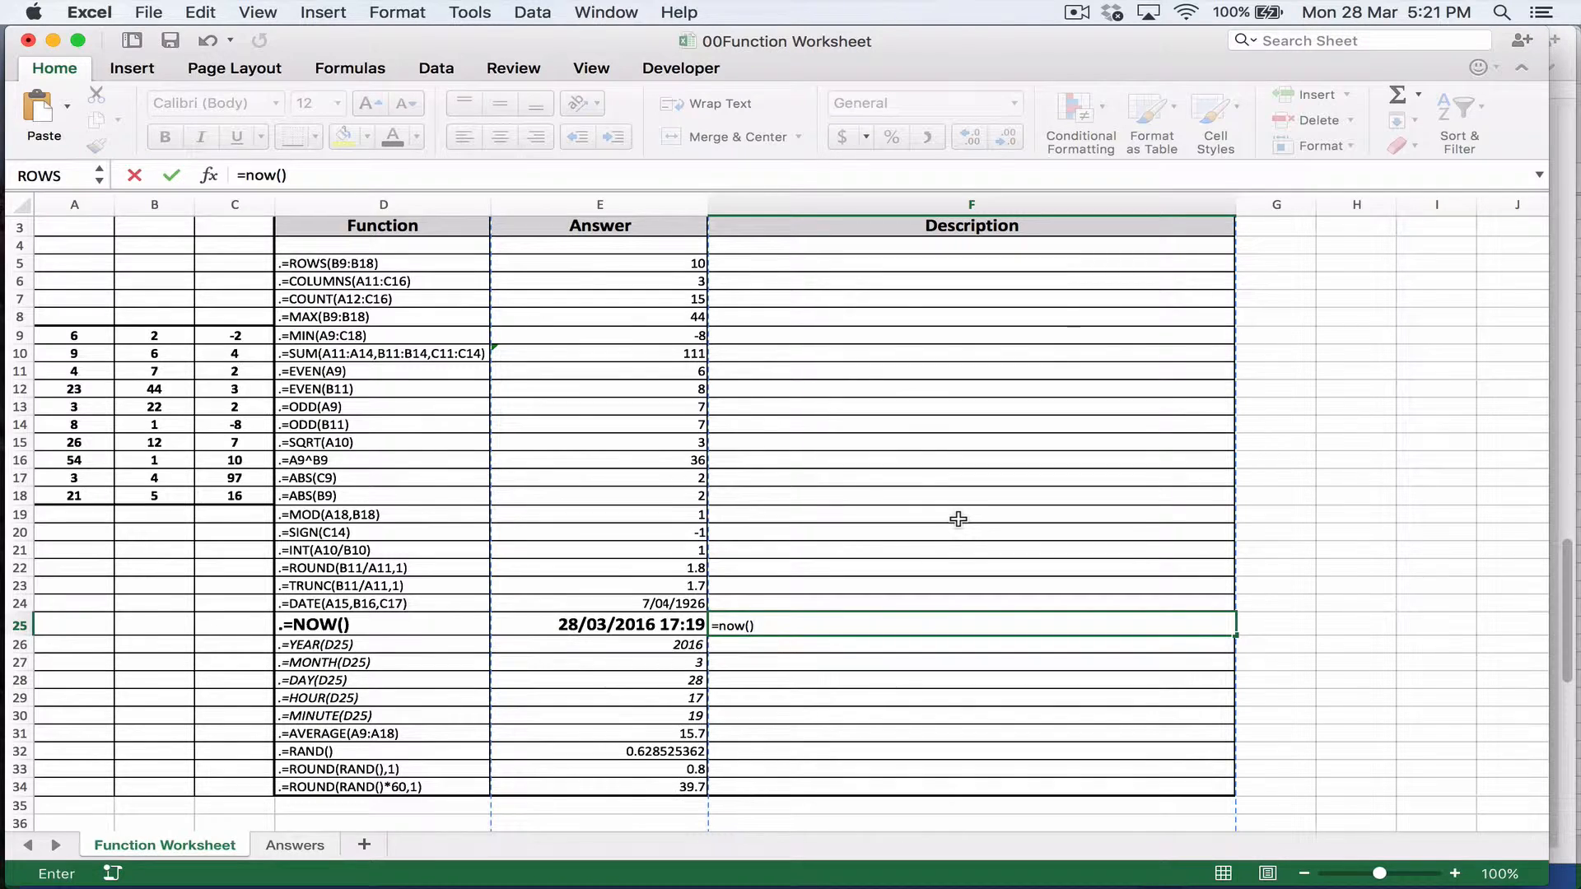
key(Return)
key(Up)
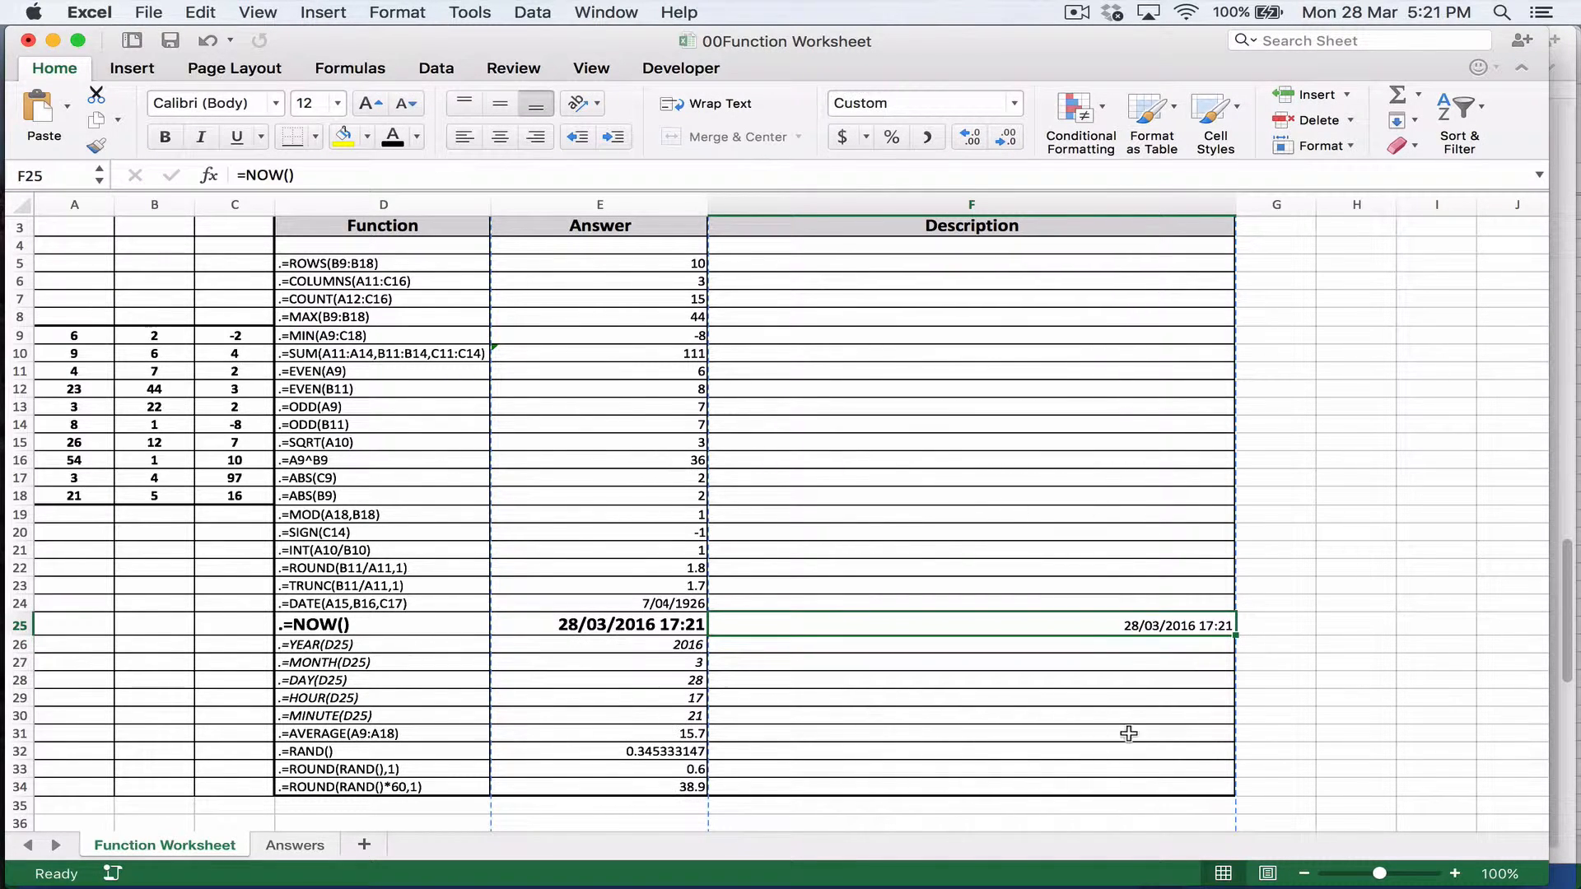
key(Delete)
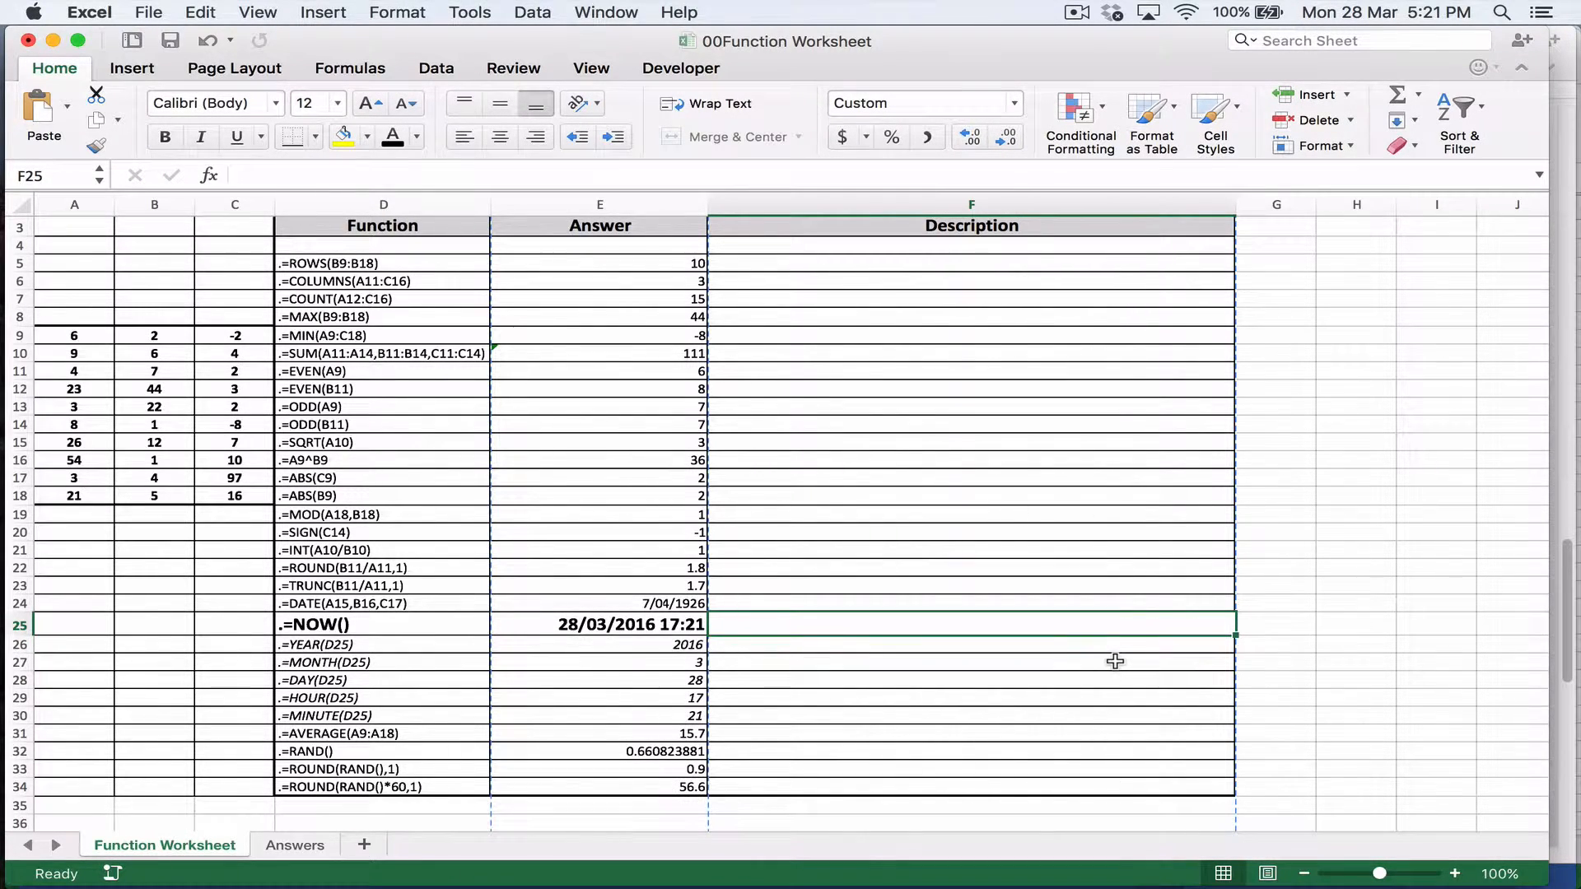
Step: Compare the NOW formula in E25 with the YEAR formula in E26, and re-enter E25 to refresh its date and time
key(Left)
key(Up)
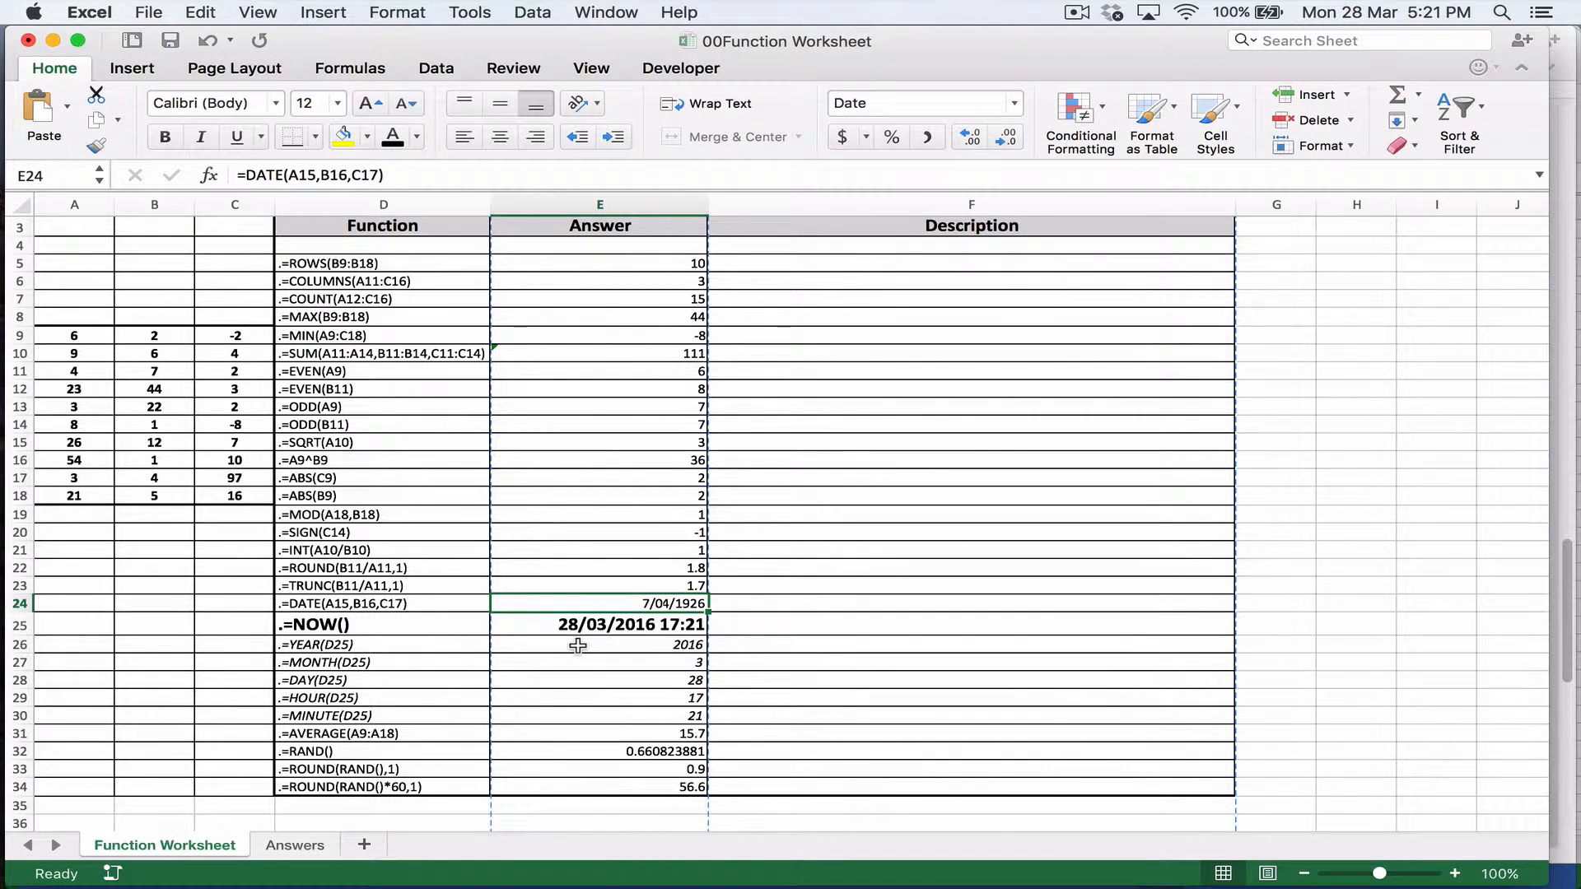
click(578, 645)
click(569, 626)
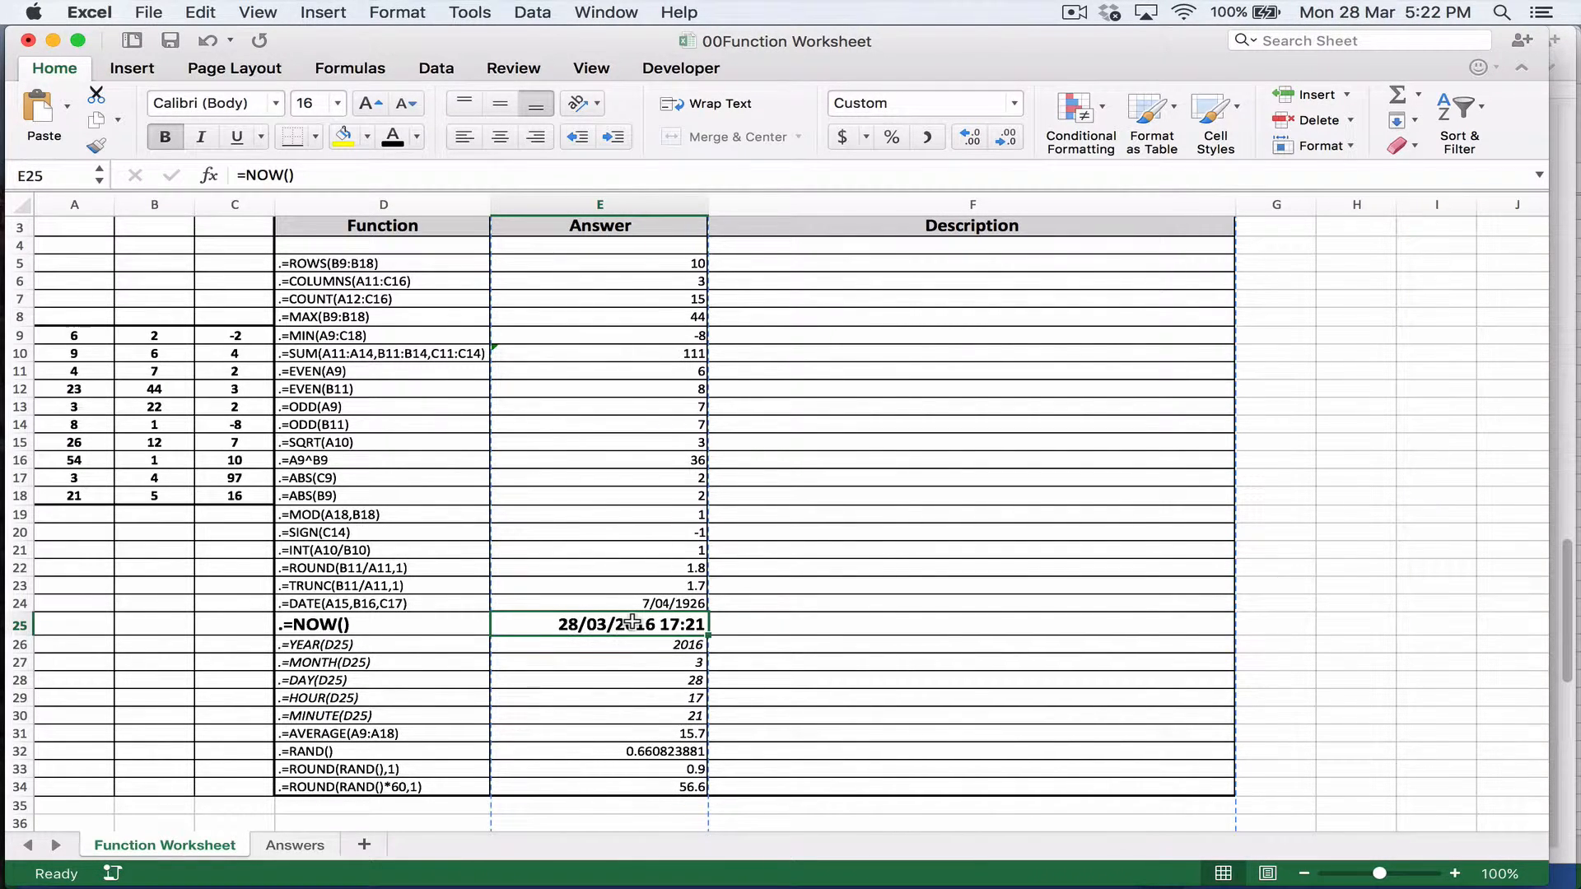
key(Down)
key(Up)
key(Down)
key(Up)
click(305, 175)
key(Return)
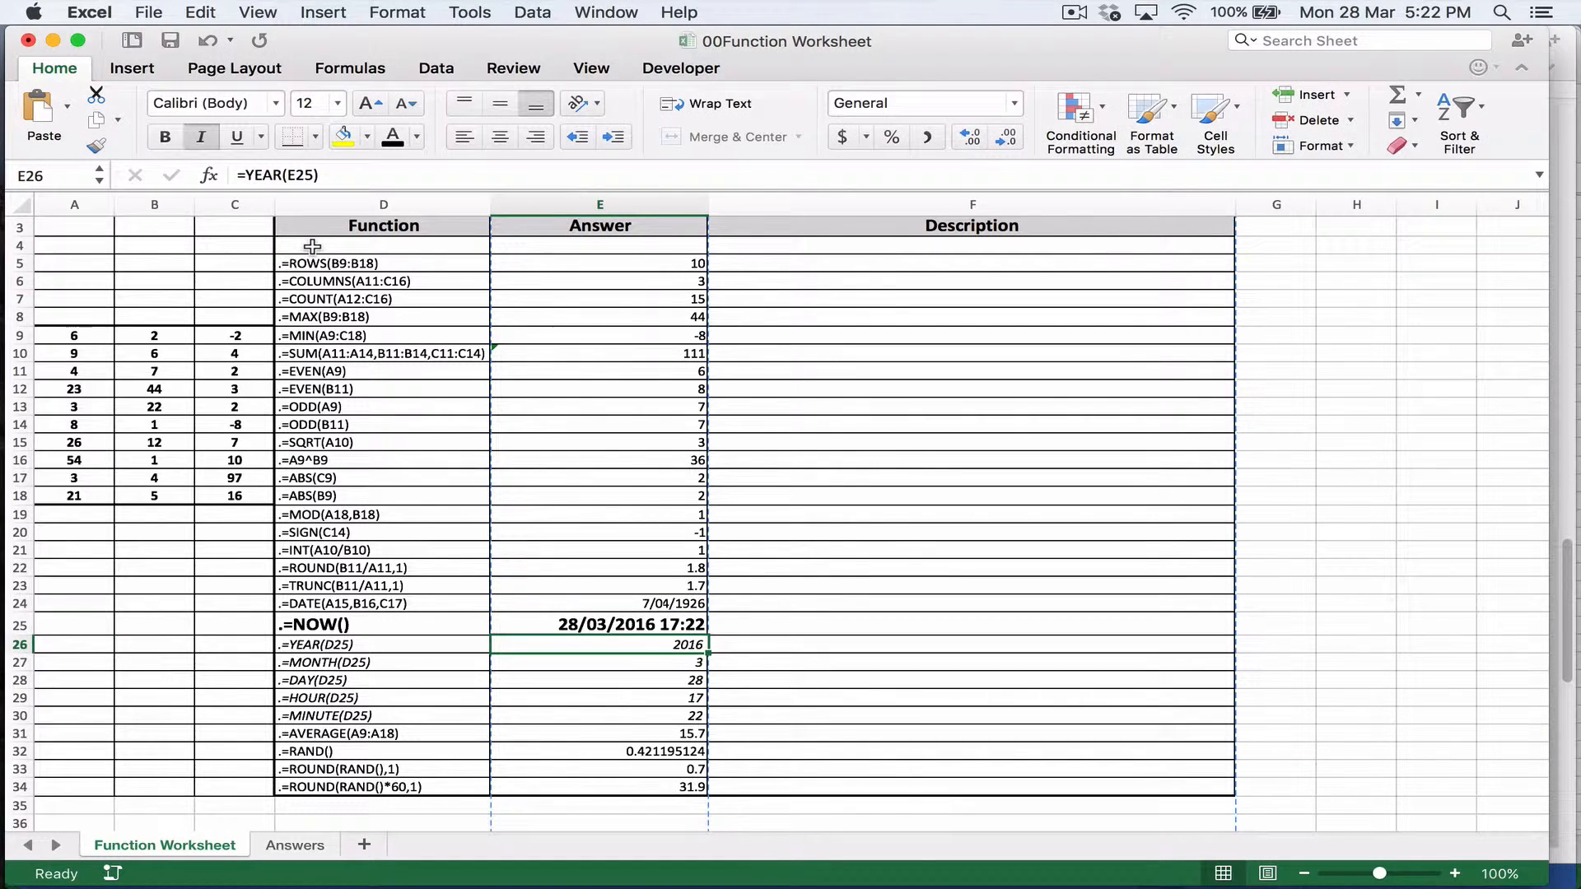
Step: Check the AVERAGE formula in E31 against source range A9:A18, and briefly open the RAND help article from the formula in E32
click(592, 733)
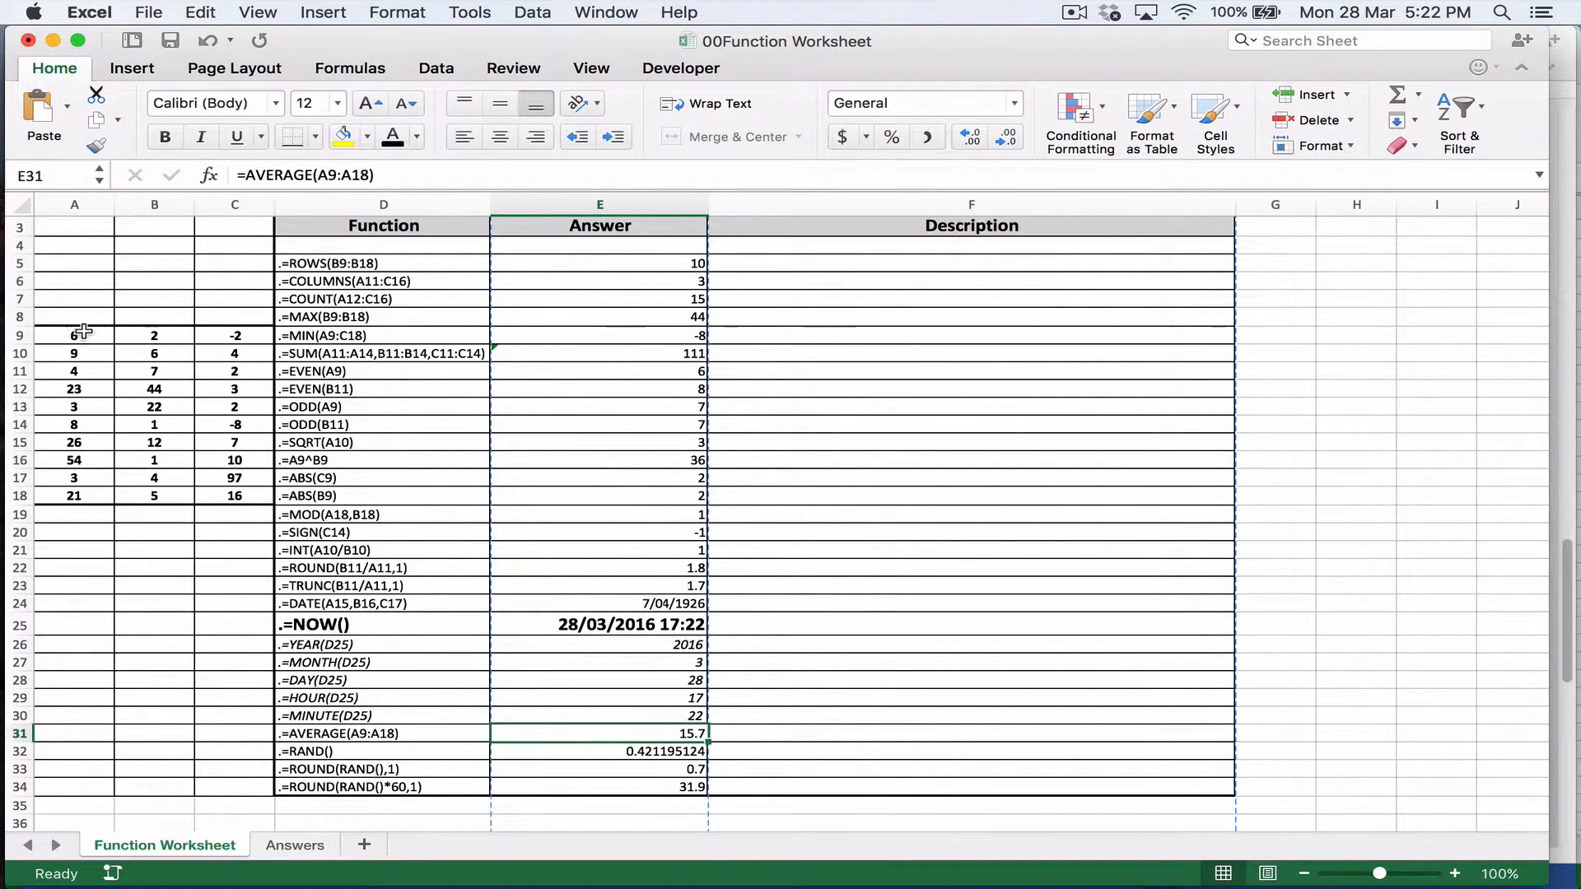
drag(79, 338, 83, 493)
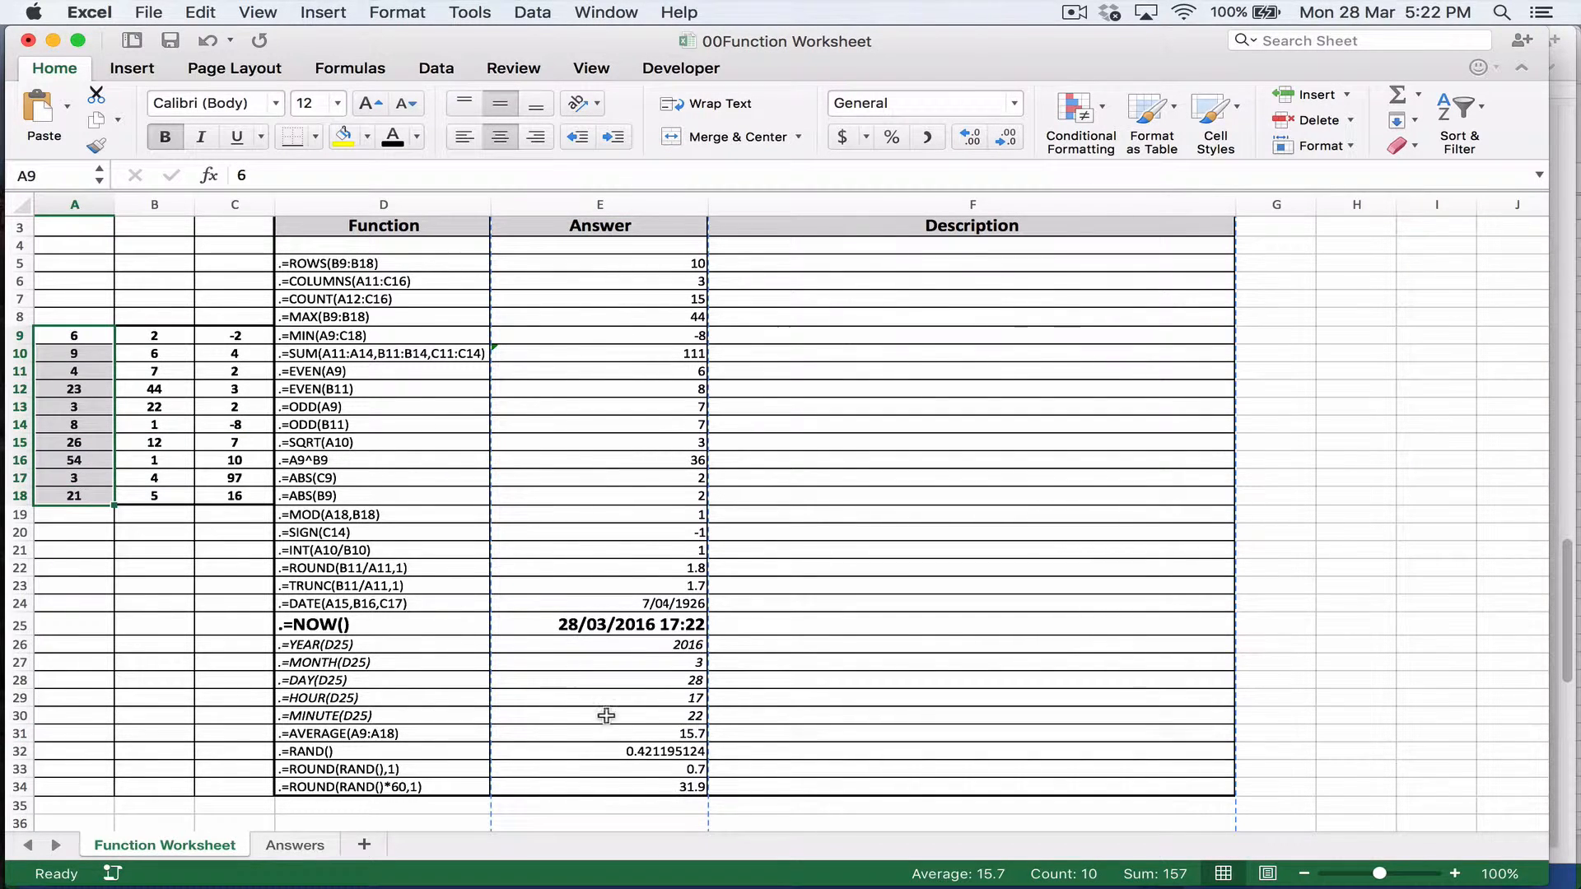
click(626, 756)
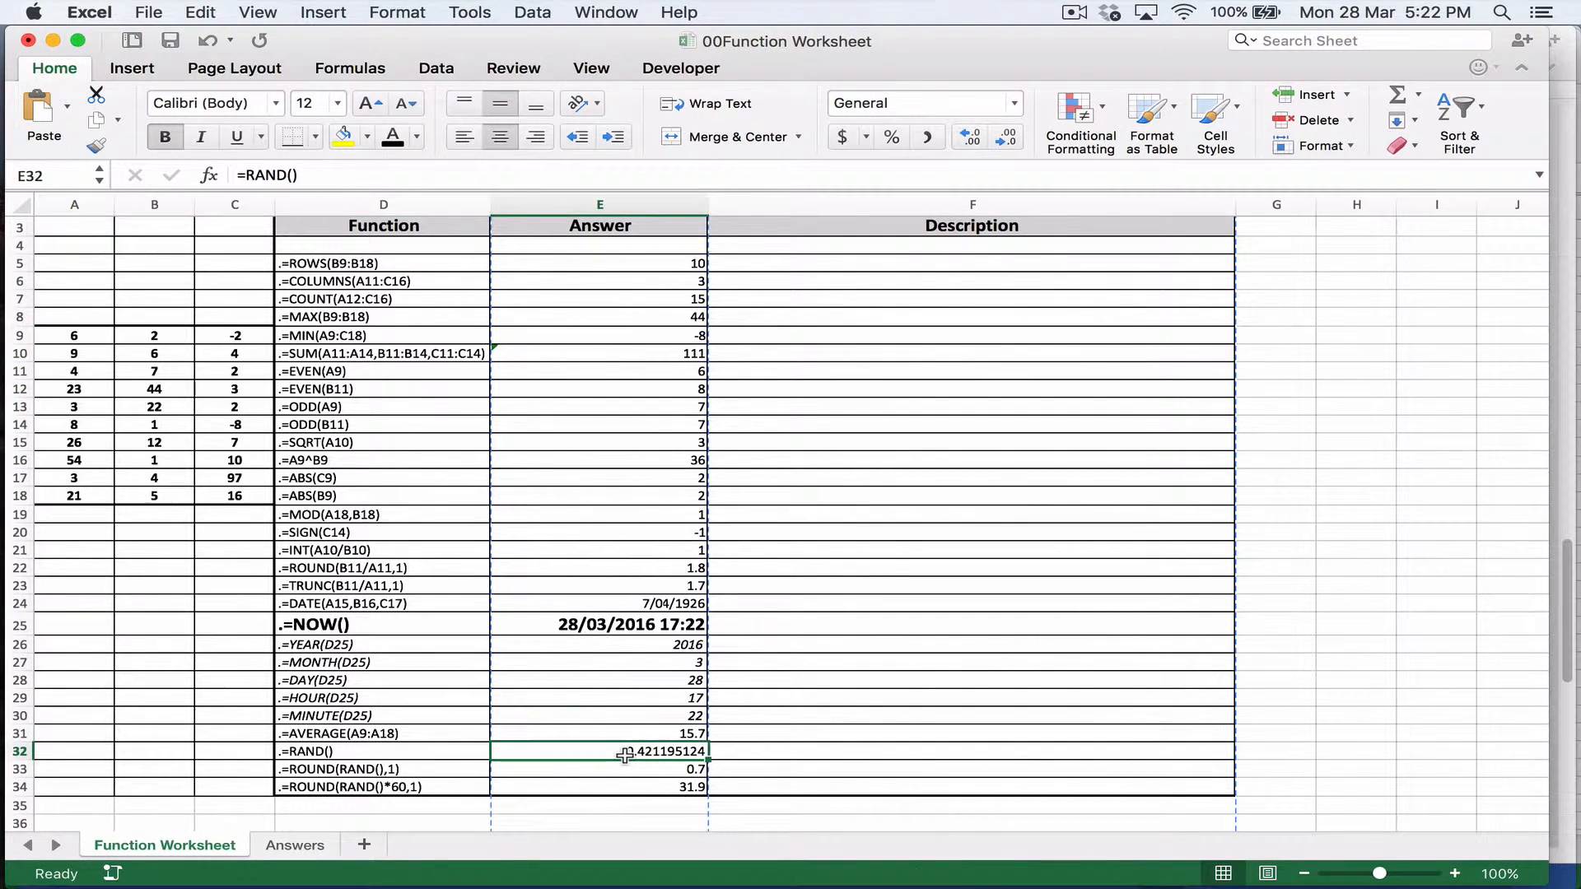
double_click(256, 179)
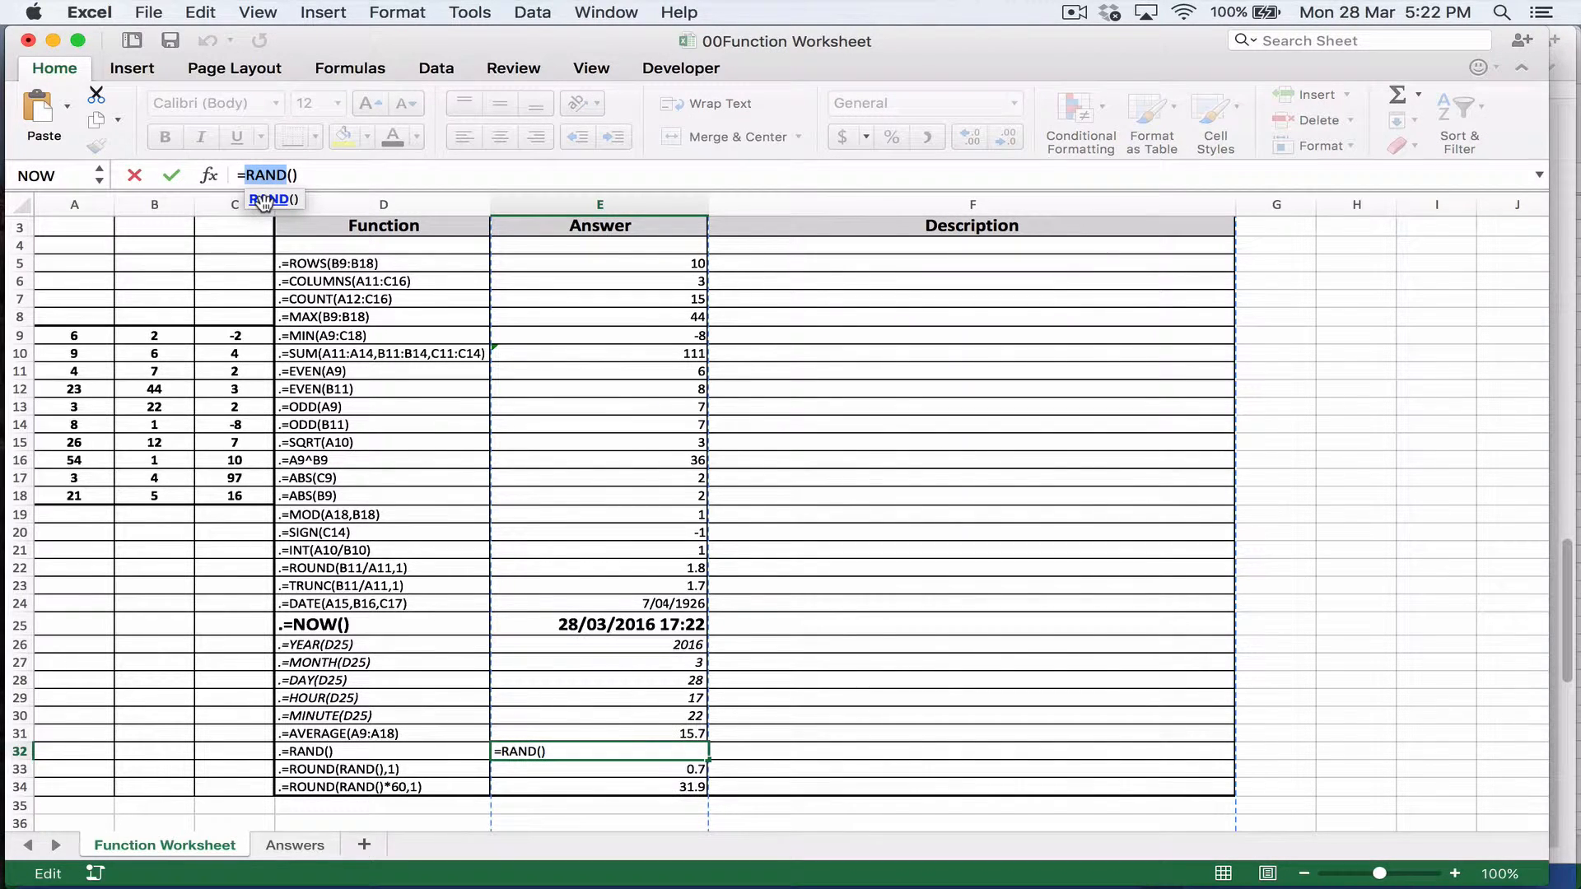
click(264, 200)
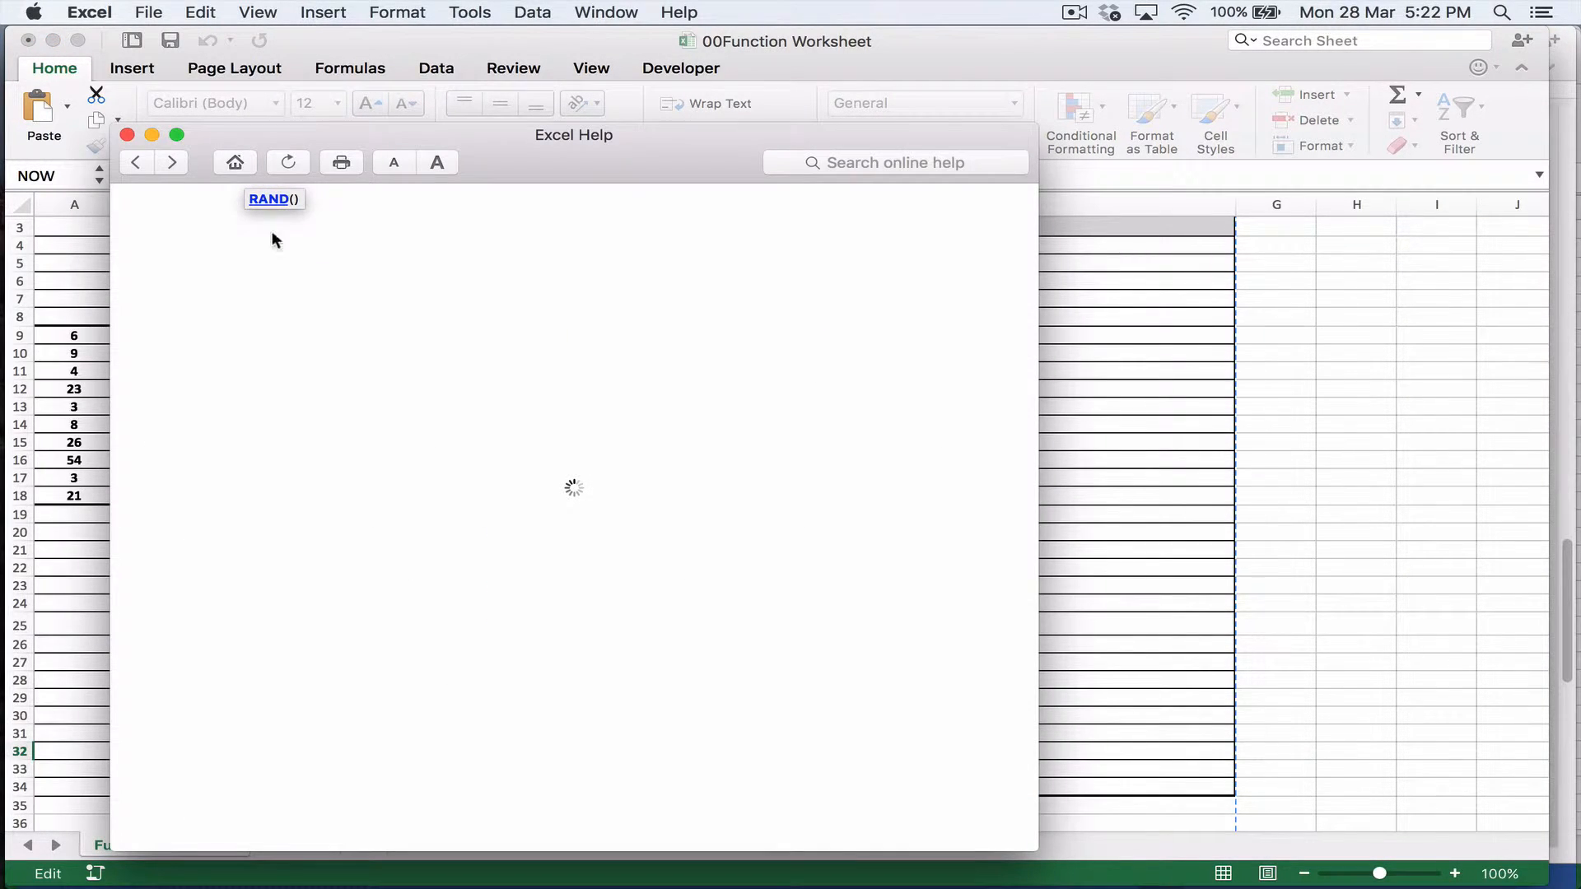
click(127, 134)
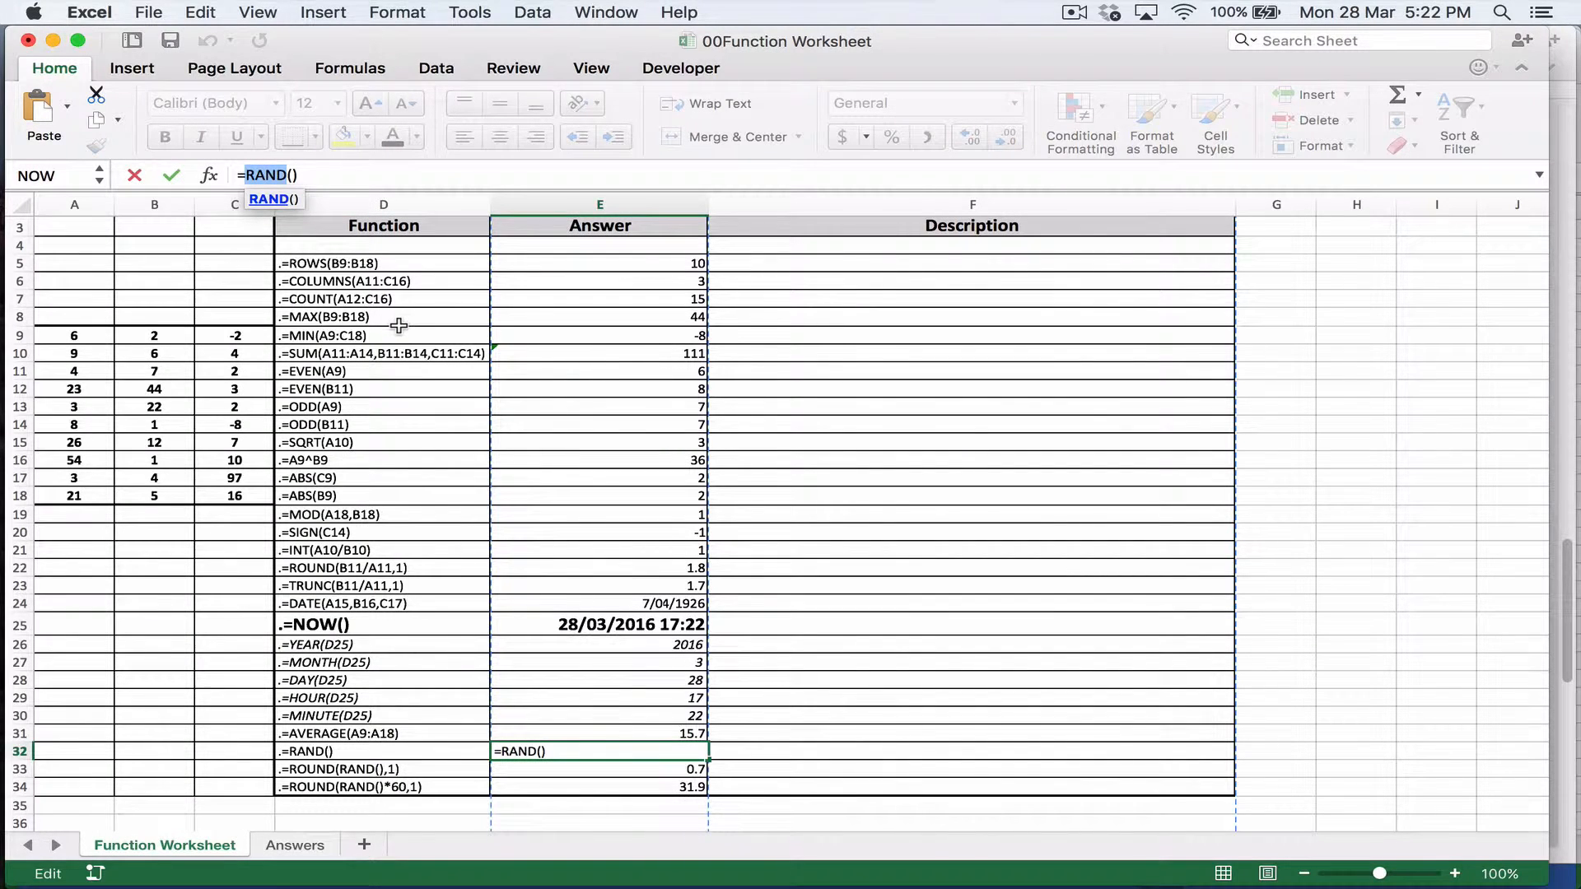
key(Return)
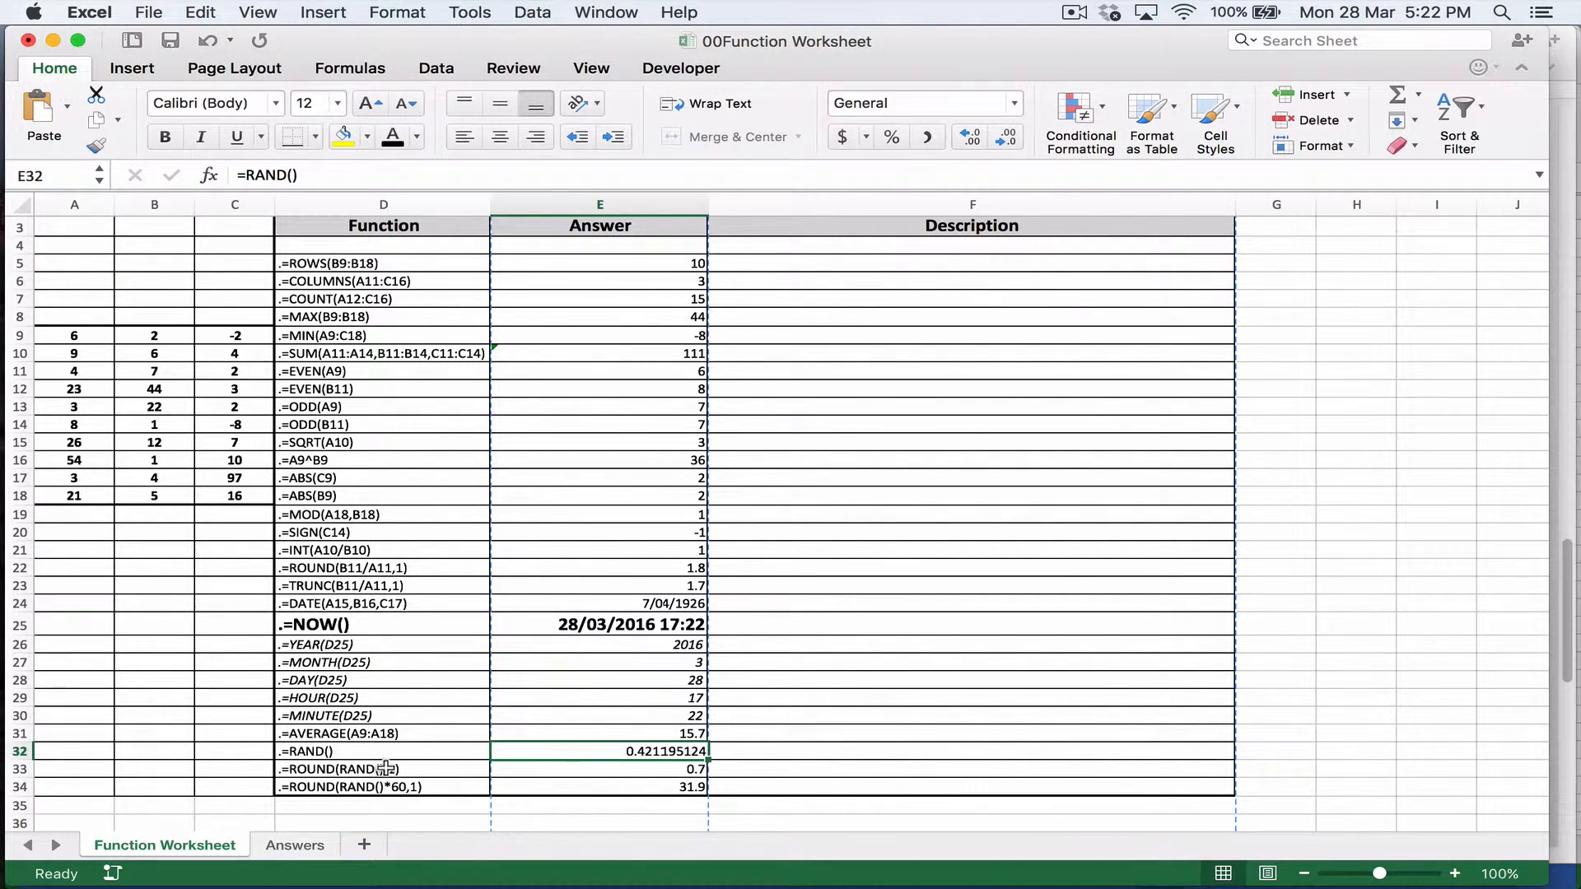
Step: Change the rounding in E33 to two decimal places, making the formula =ROUND(RAND(),2)
click(517, 771)
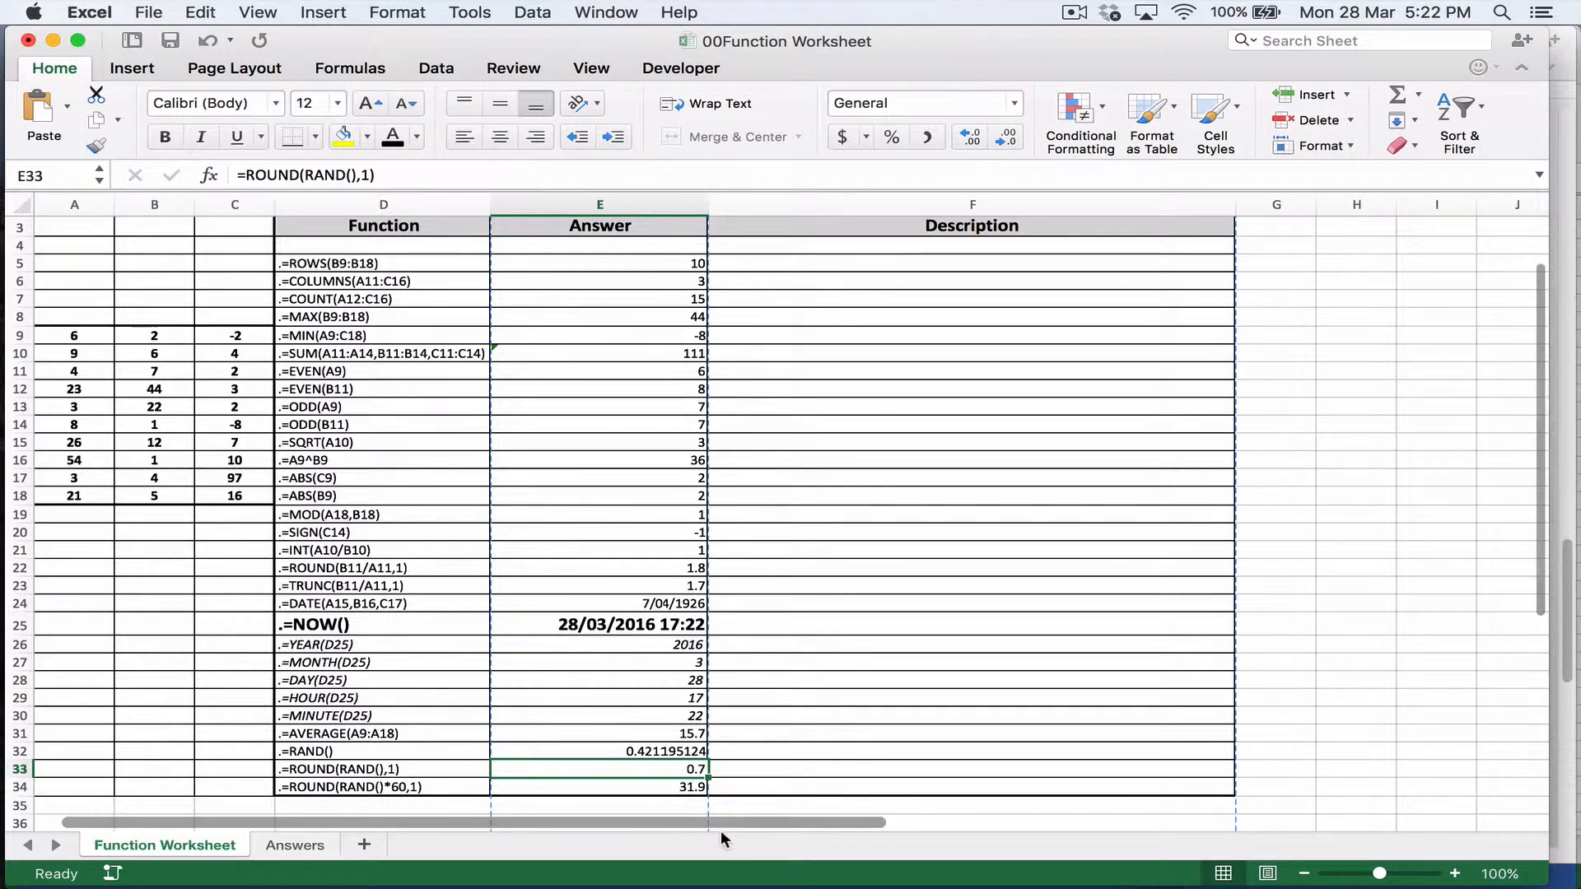
click(365, 174)
key(BackSpace)
text(2)
key(Return)
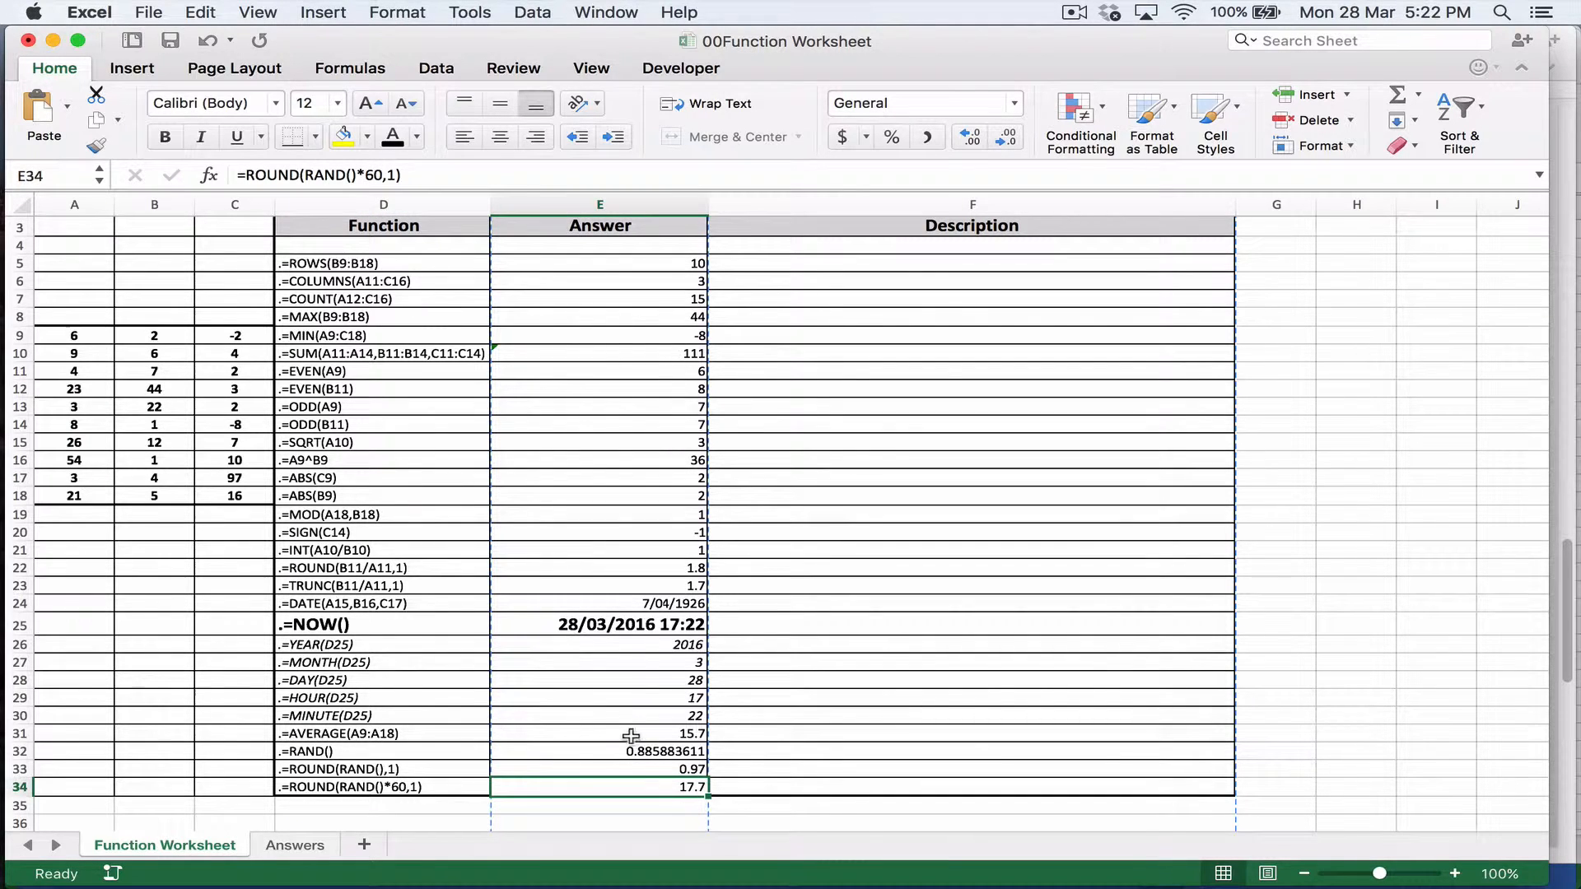
Step: Restore the rounding in E33 to one decimal place with =ROUND(RAND(),1)
click(639, 766)
click(361, 174)
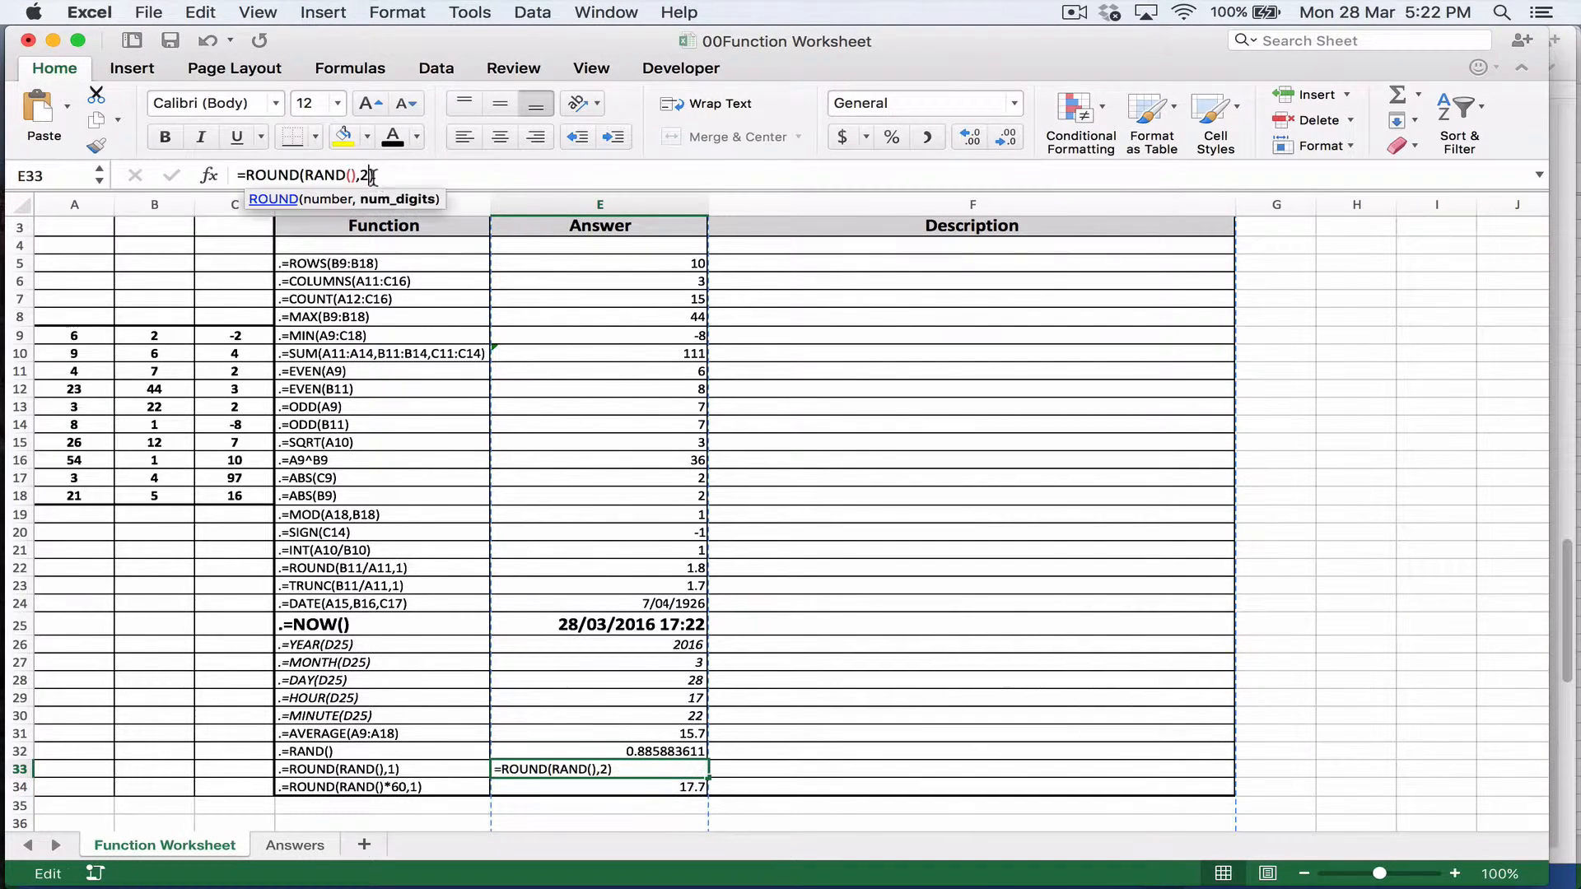
key(BackSpace)
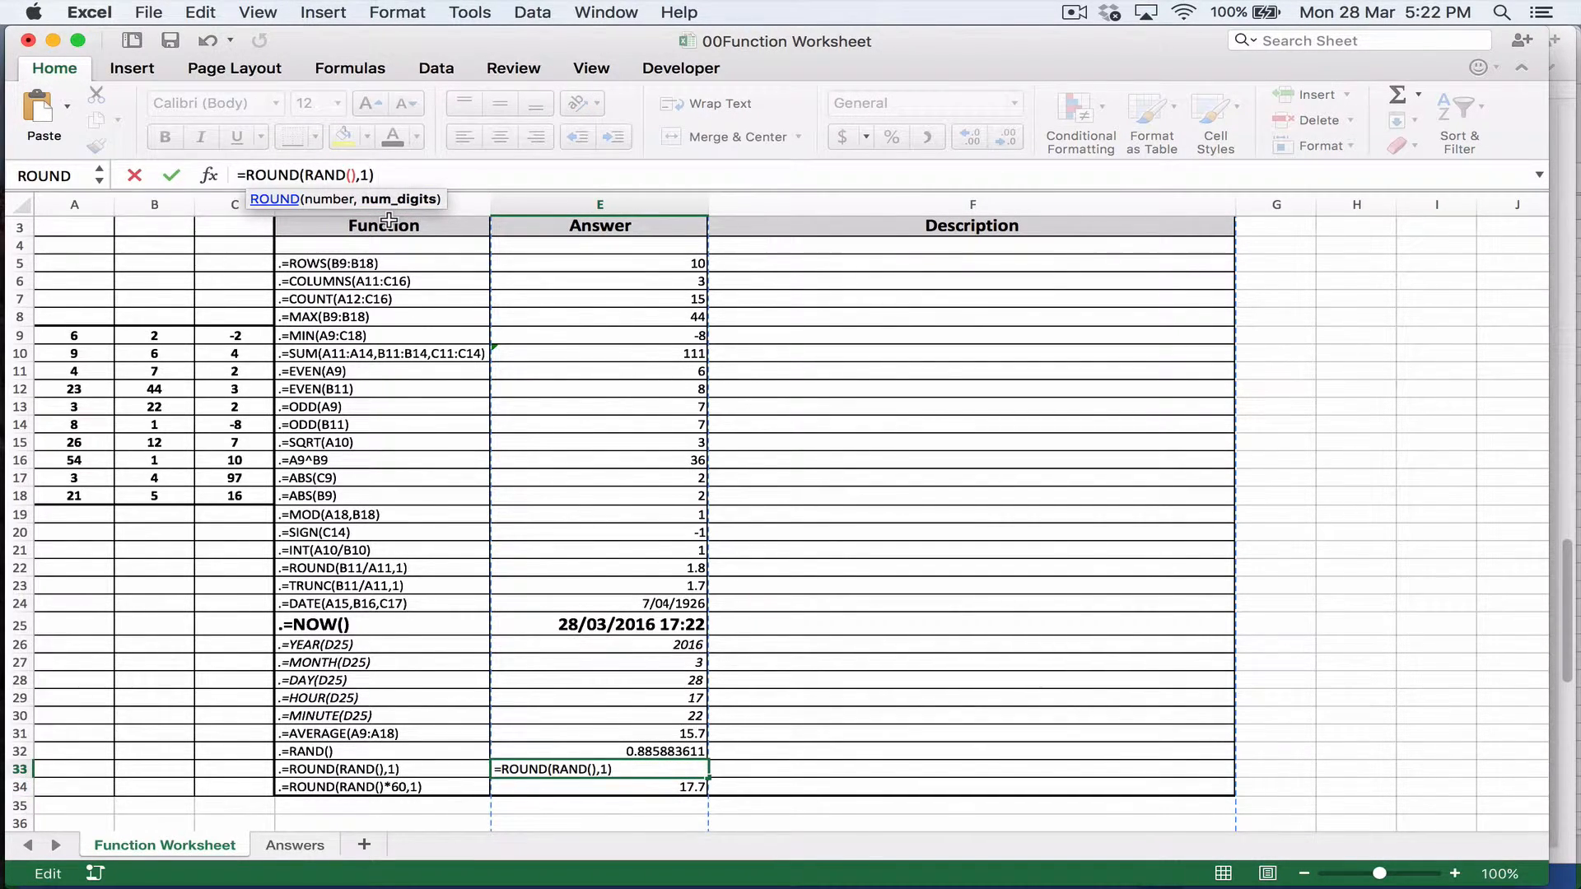
key(Return)
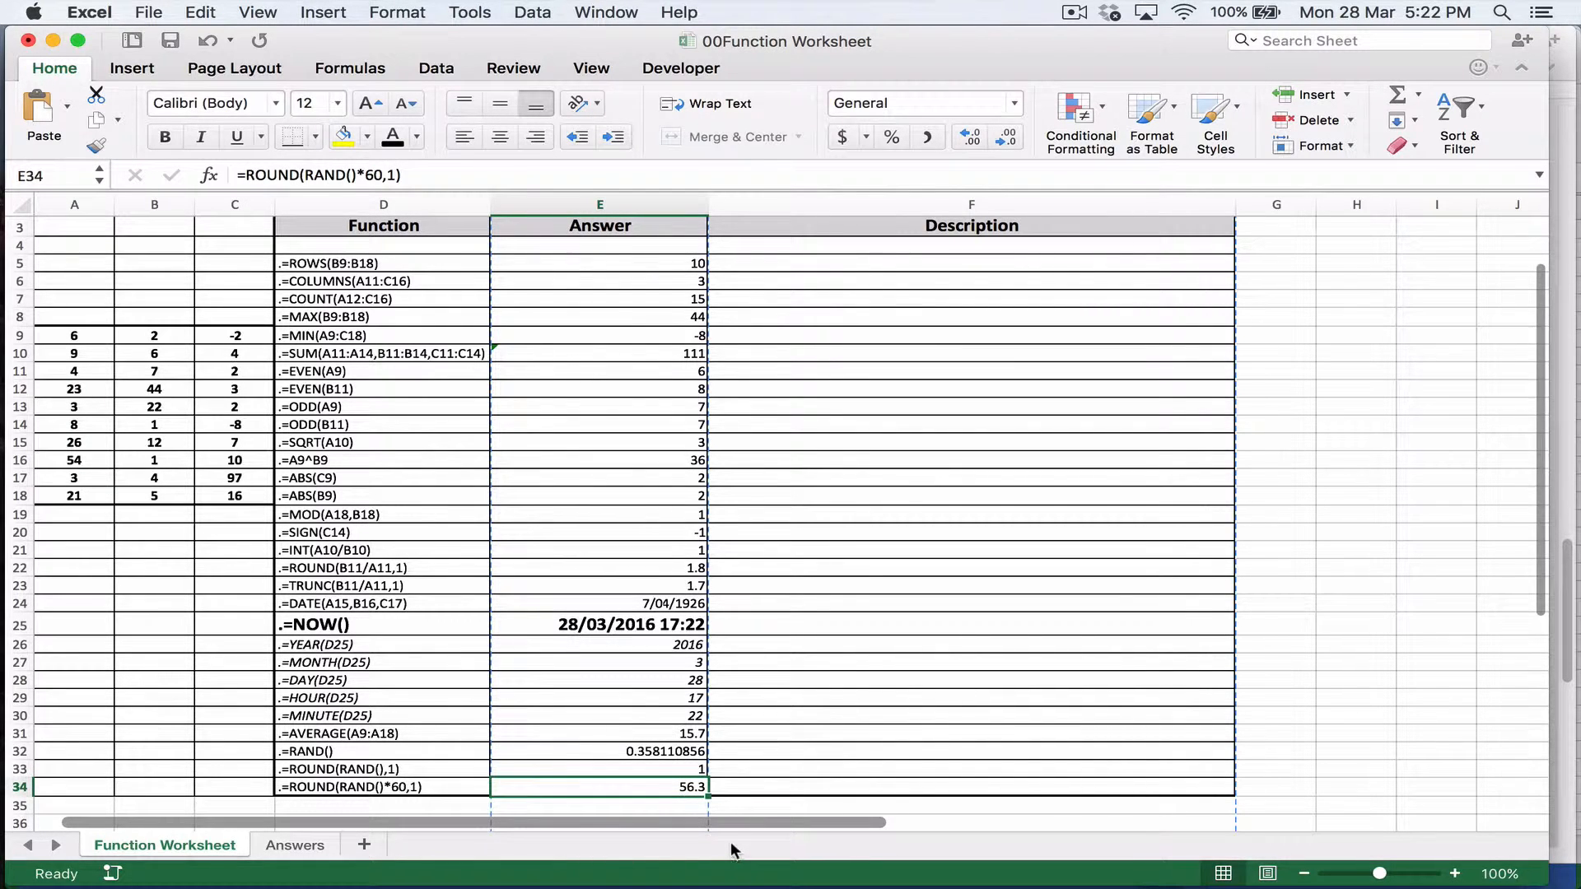
Step: Compare the rounded random number formula in E33 with the one multiplied by 60 in E34
click(685, 771)
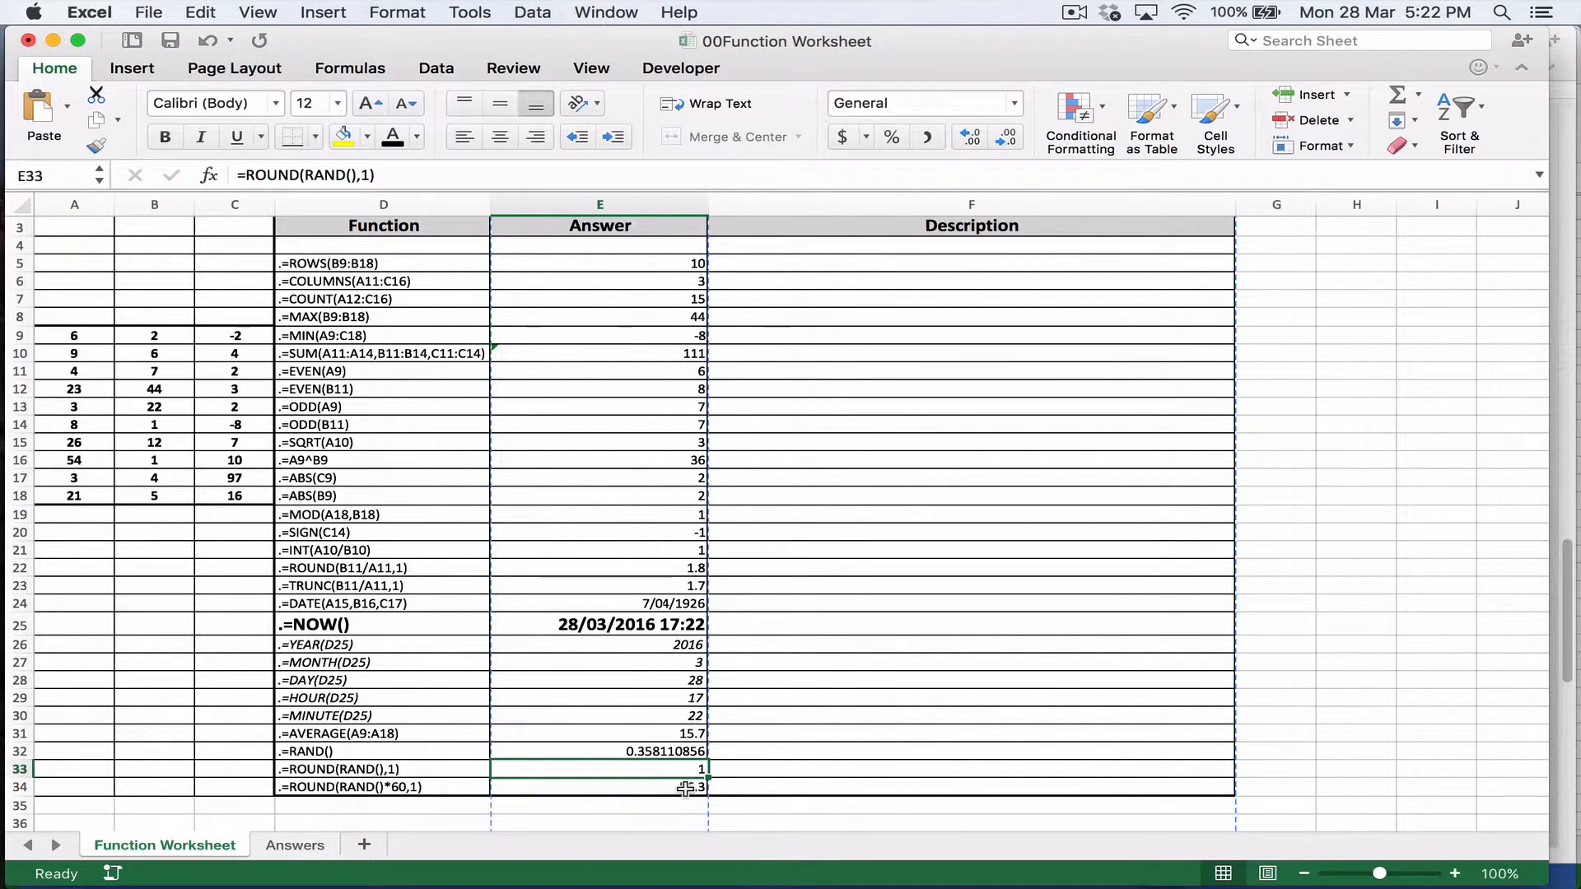
click(659, 789)
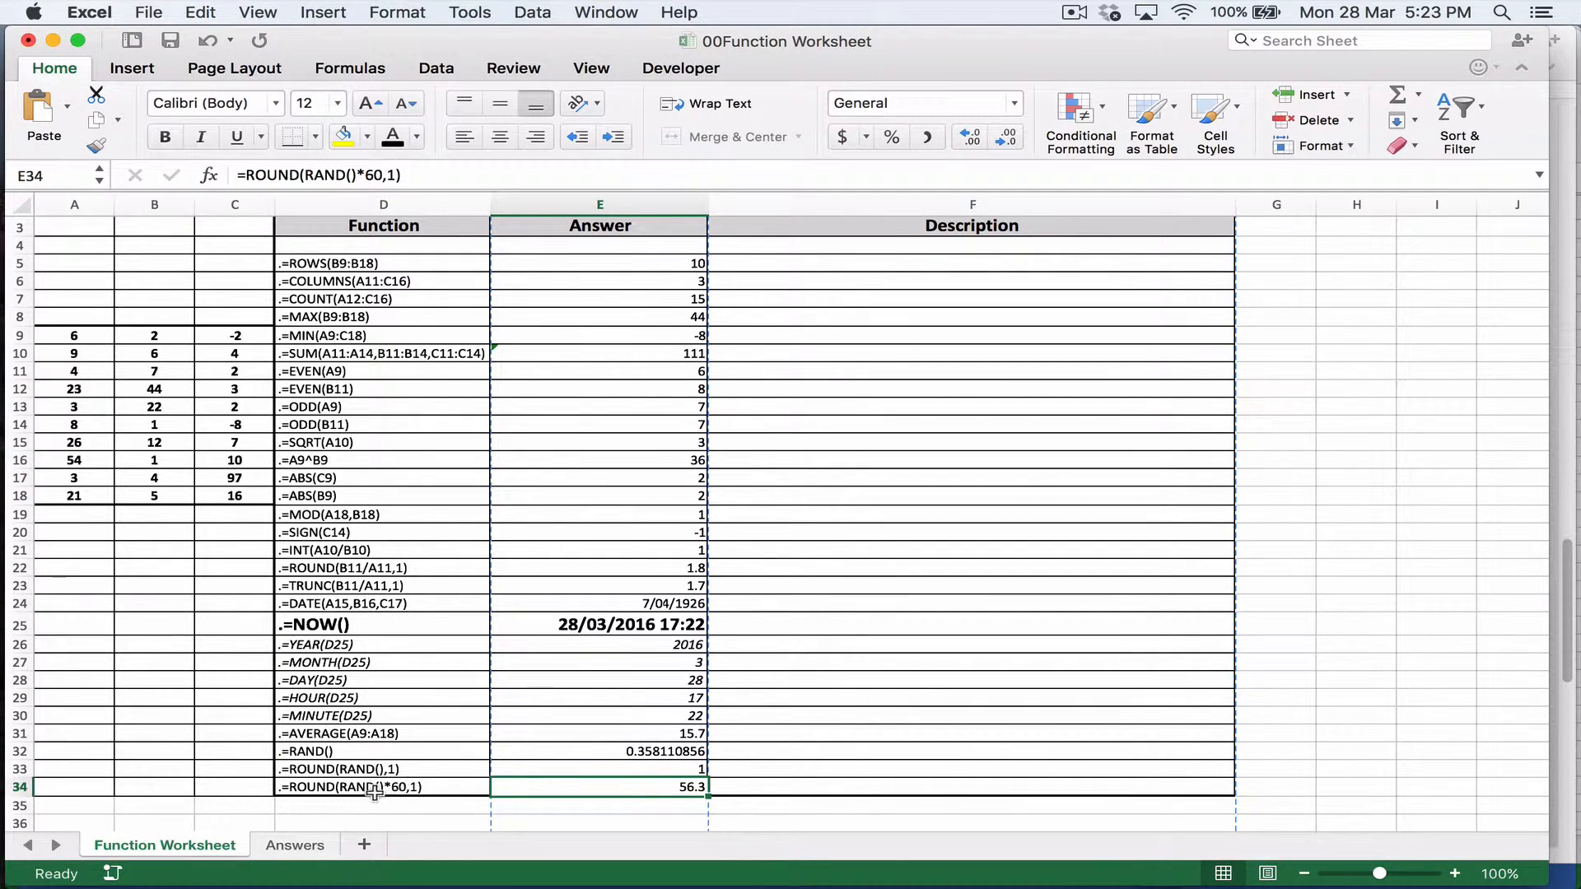
Step: Recalculate the worksheet to refresh the random values in E32:E34, then return to the rounded random number formula in E33
click(735, 787)
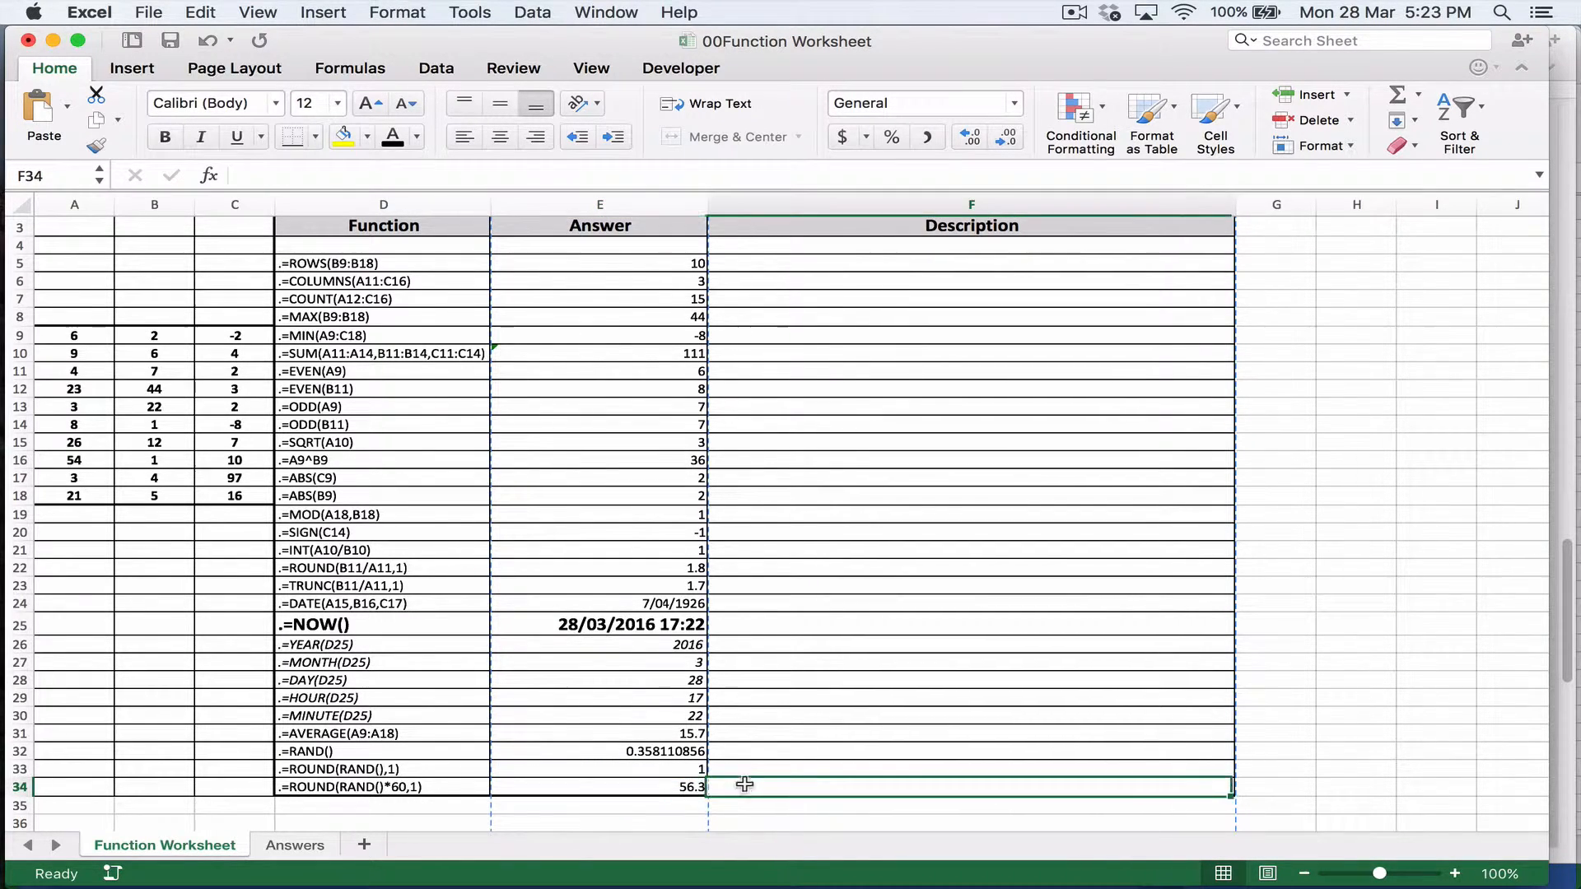
click(742, 771)
key(Down)
key(Up)
key(Left)
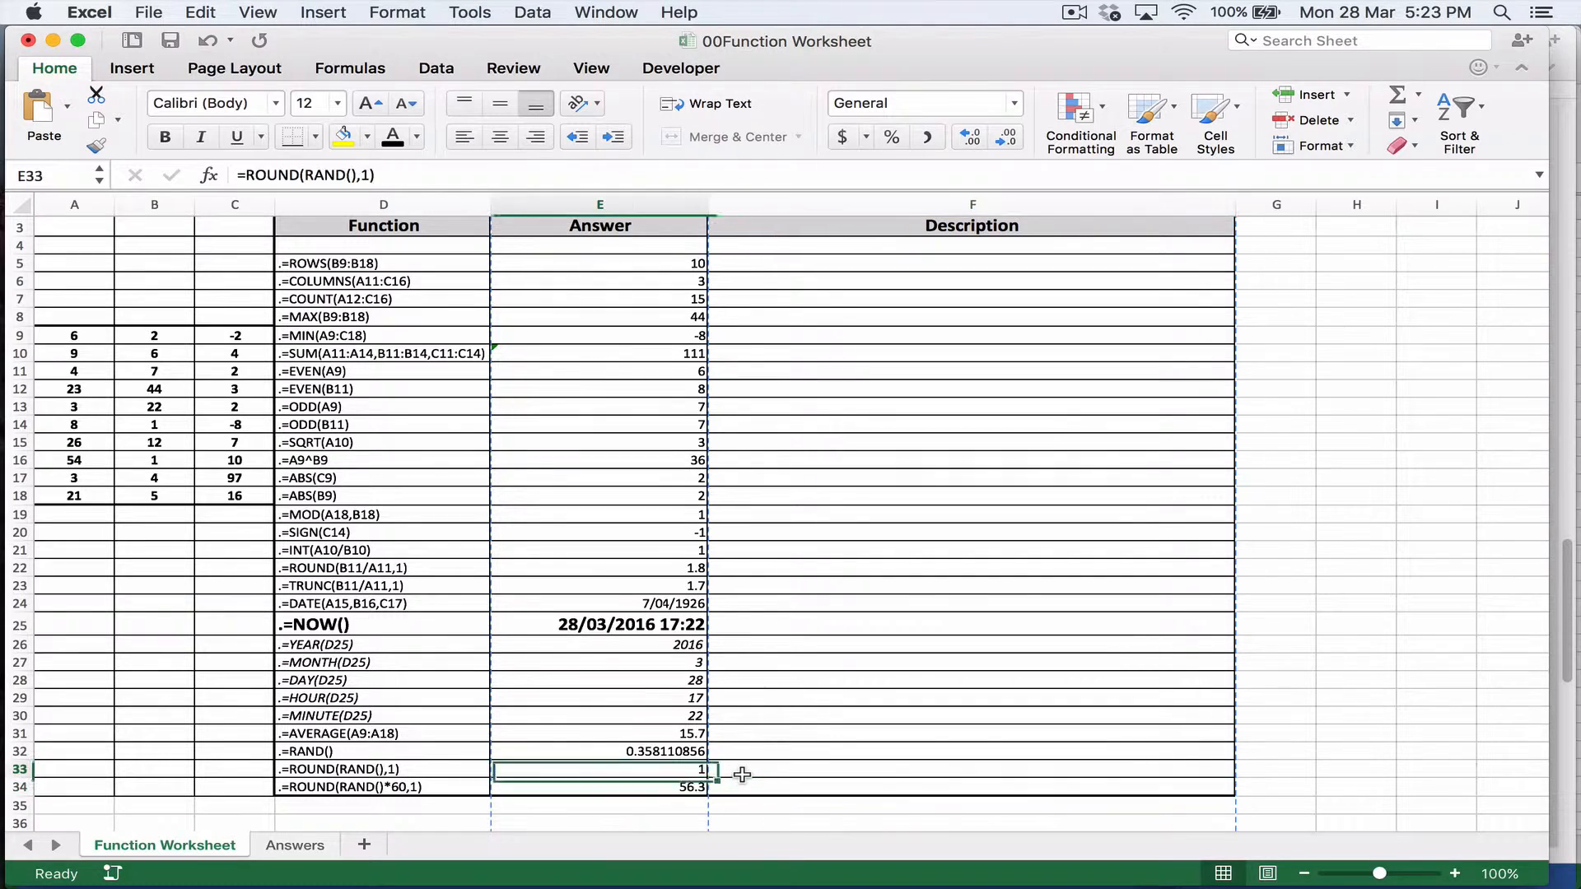
key(Right)
key(Return)
key(Up)
key(Left)
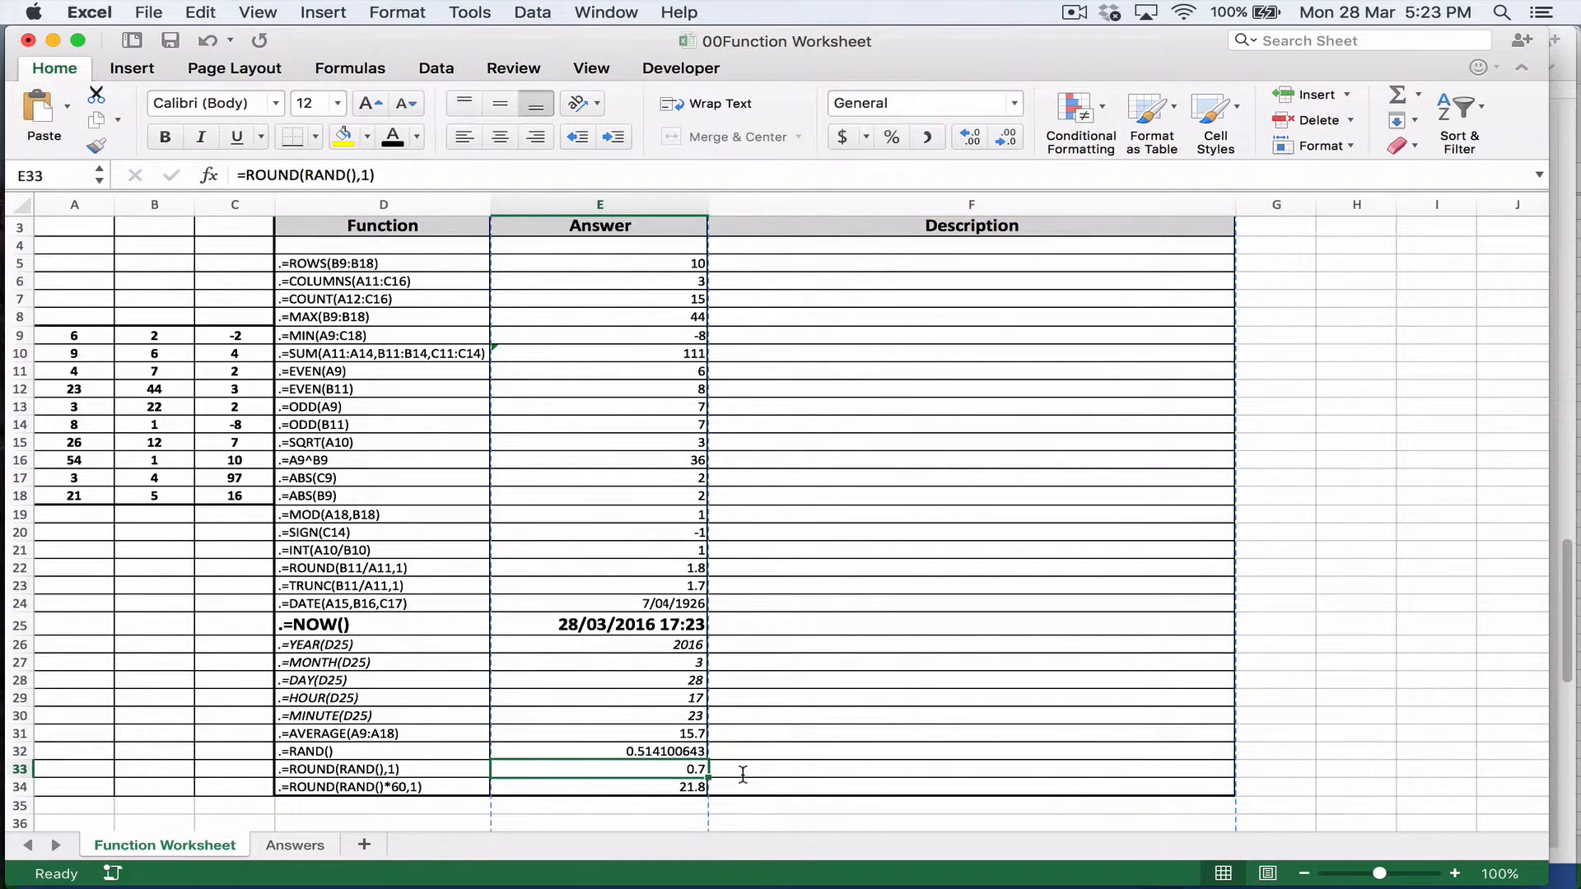
scroll(605, 396, up, 2)
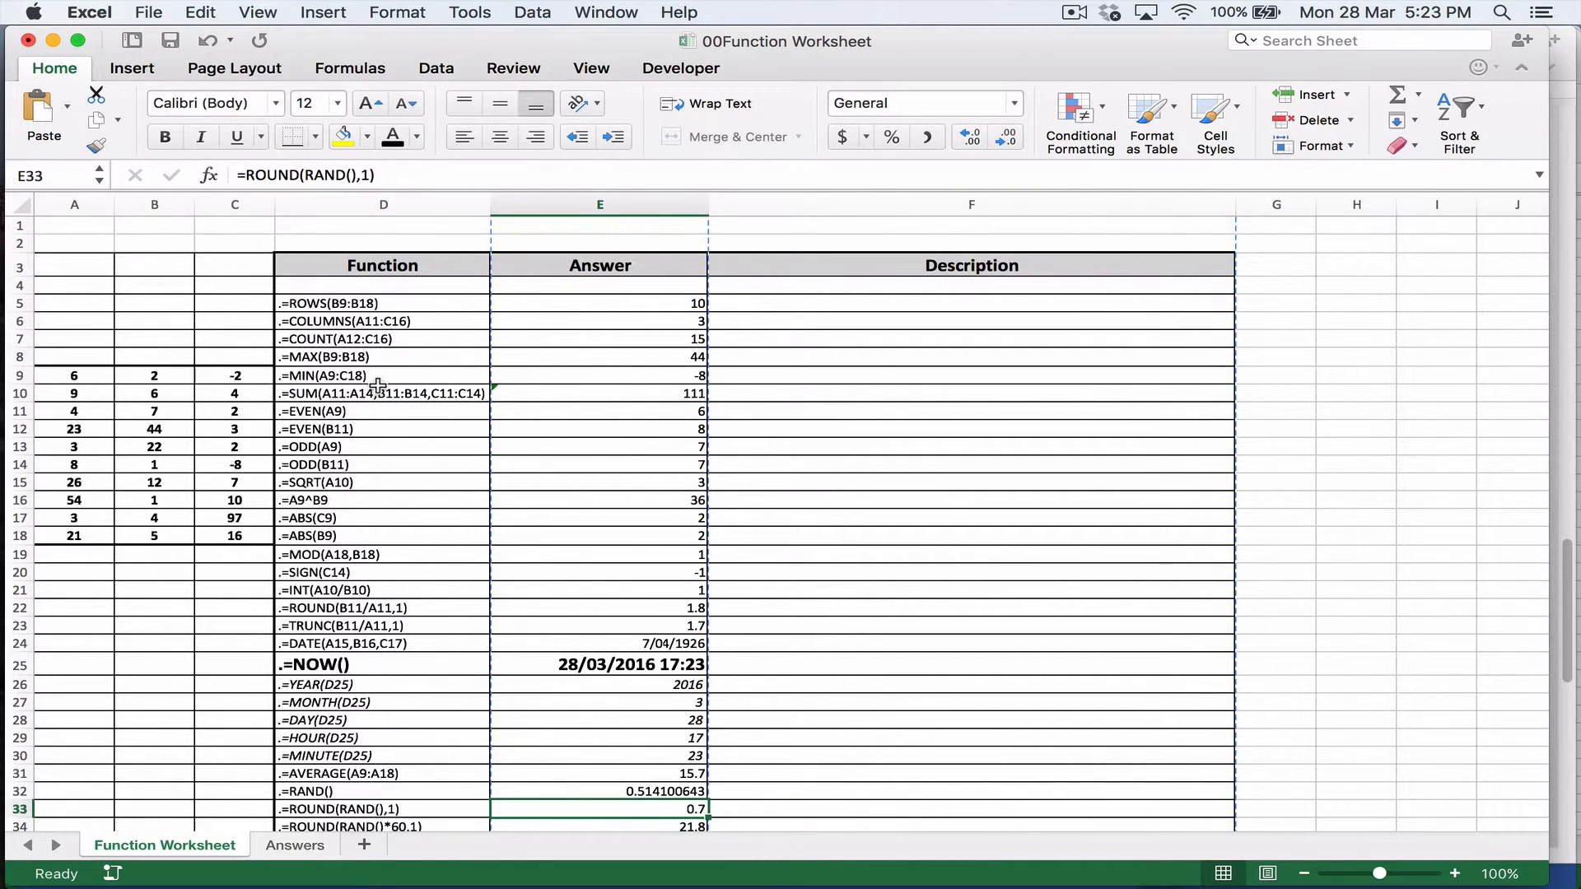
scroll(379, 631, down, 2)
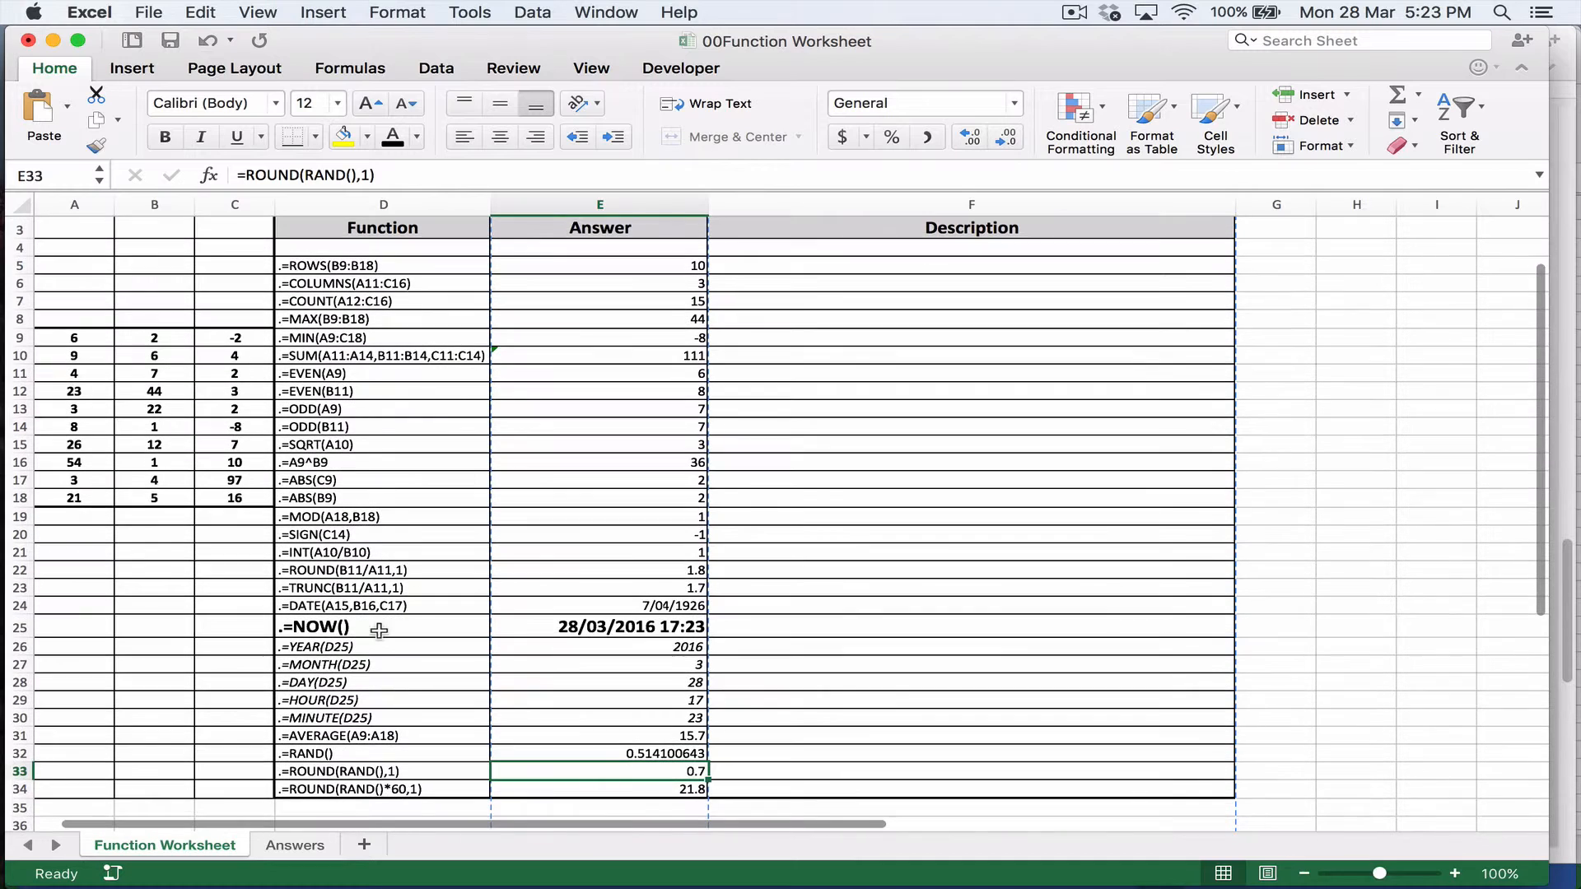
click(370, 737)
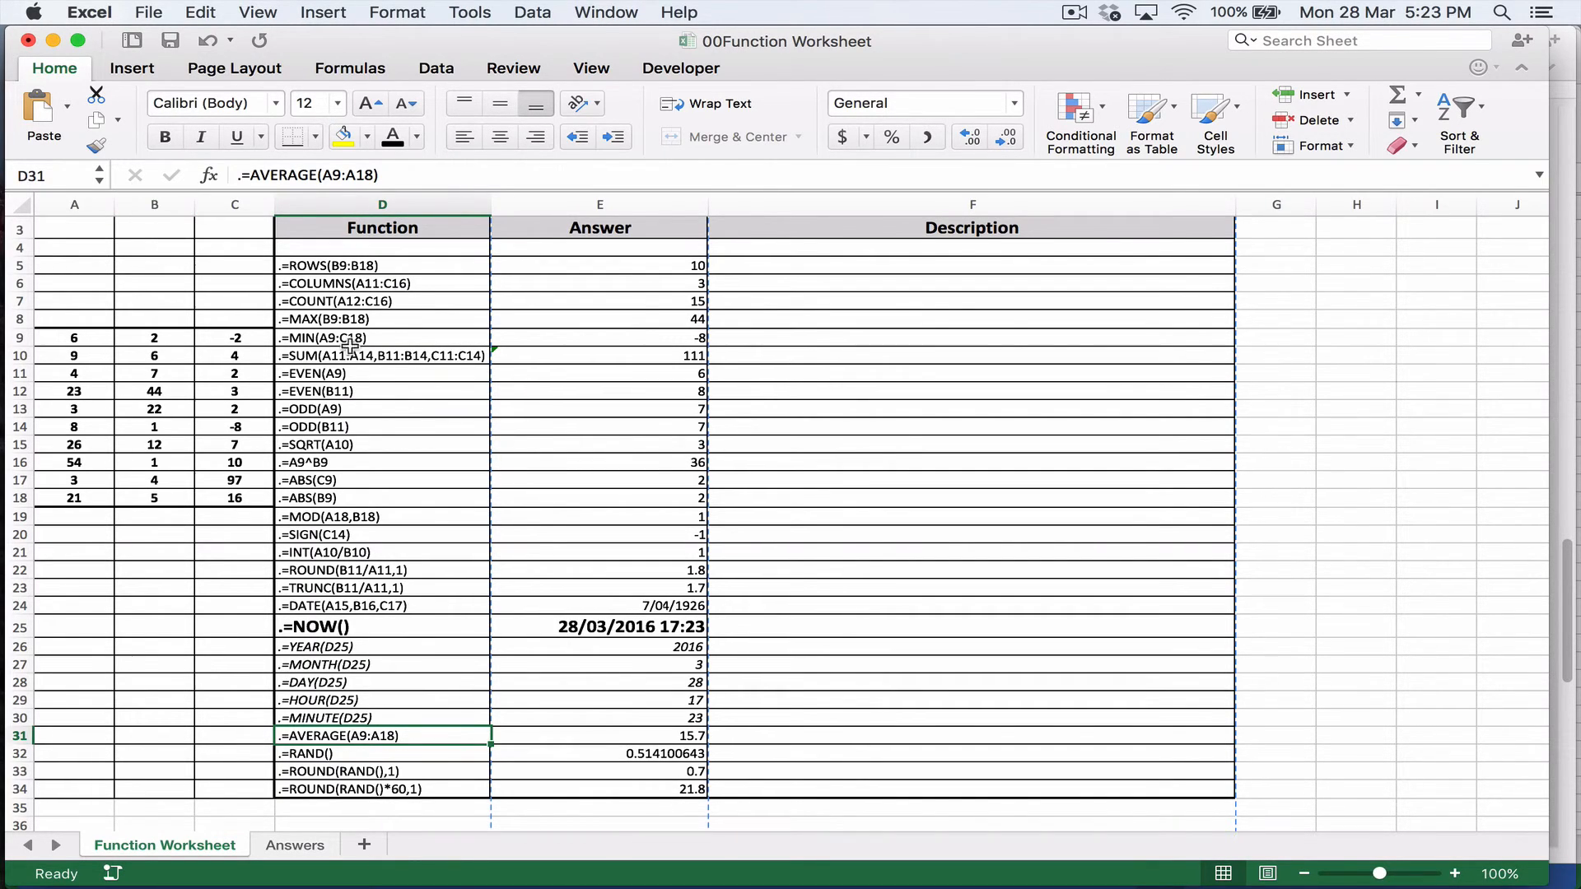
click(681, 433)
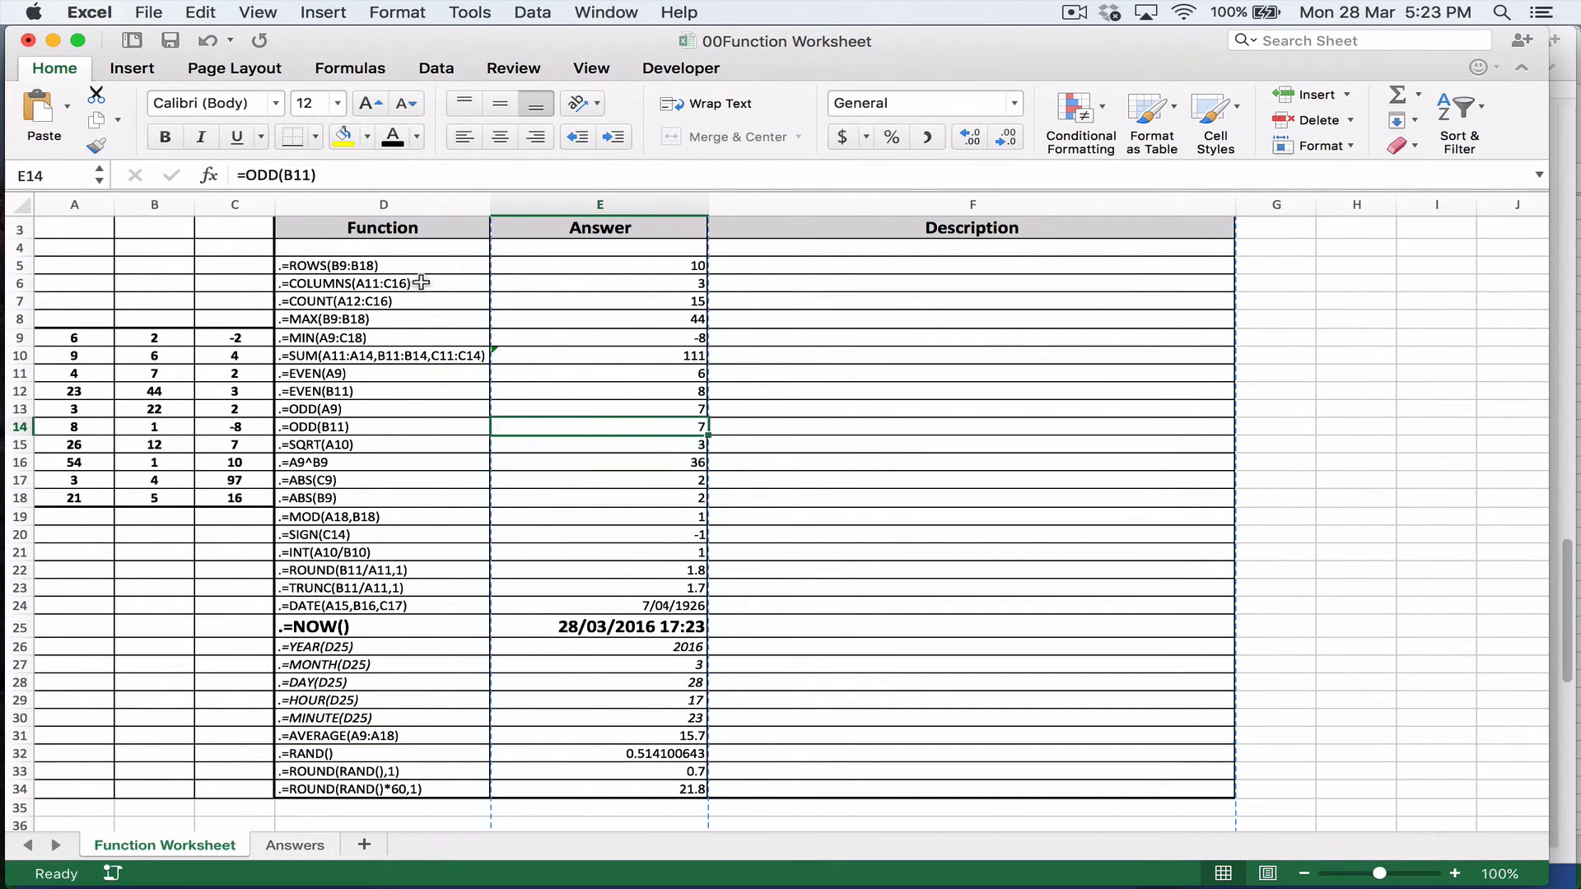